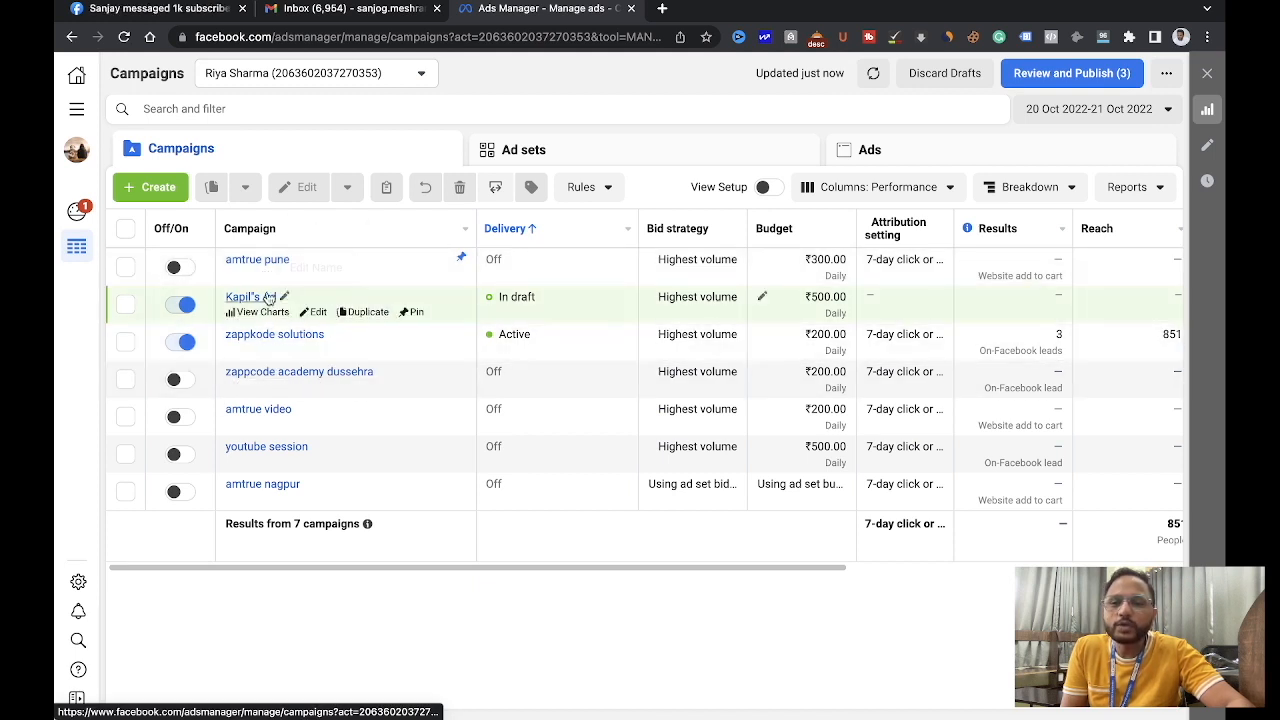
- Open the draft campaign with the ₹500 daily budget for editing and look over its settings
{"action": "left_click", "coordinate": [311, 313]}
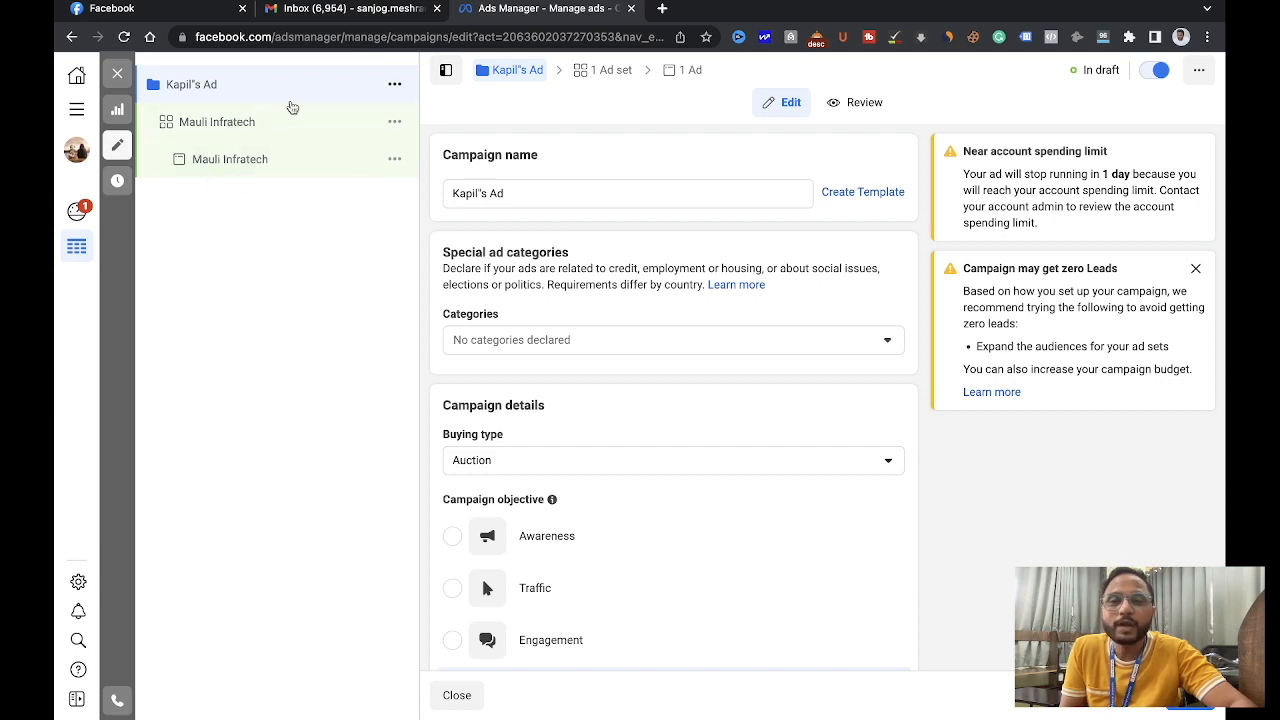
{"action": "scroll", "coordinate": [467, 363], "scroll_direction": "down", "scroll_amount": 5}
{"action": "scroll", "coordinate": [468, 370], "scroll_direction": "up", "scroll_amount": 5}
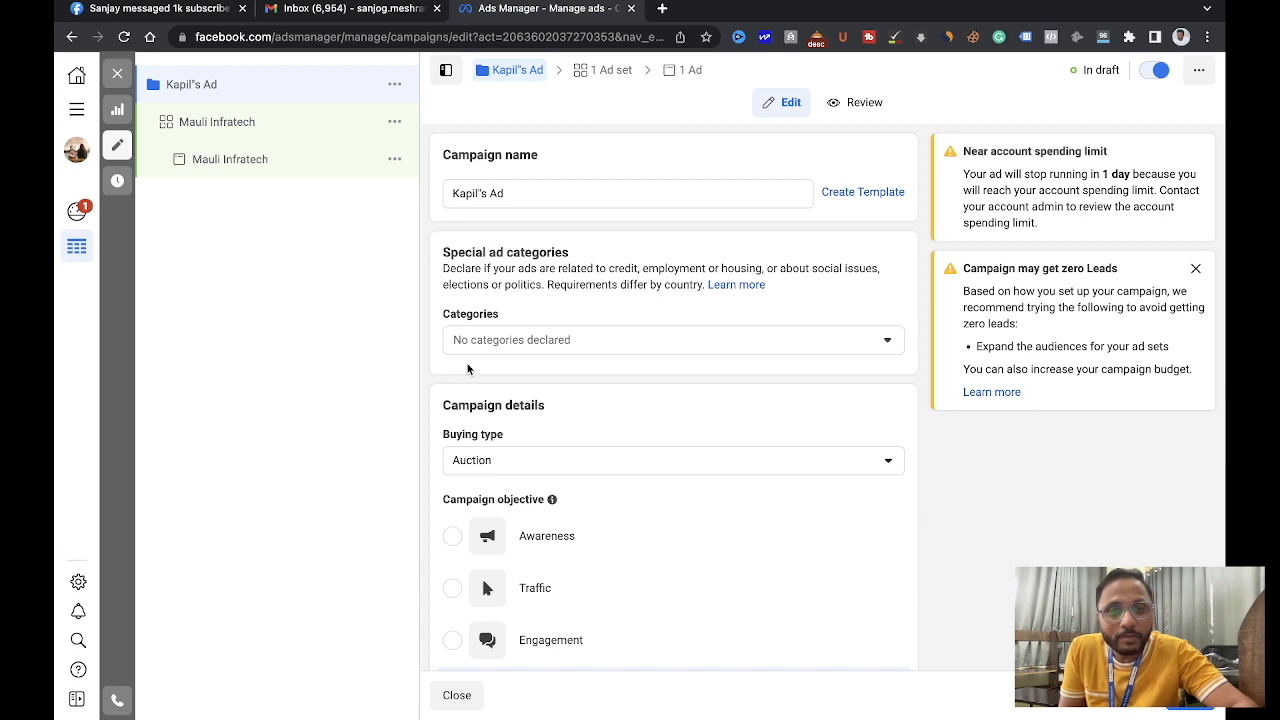
{"action": "scroll", "coordinate": [554, 469], "scroll_direction": "down", "scroll_amount": 5}
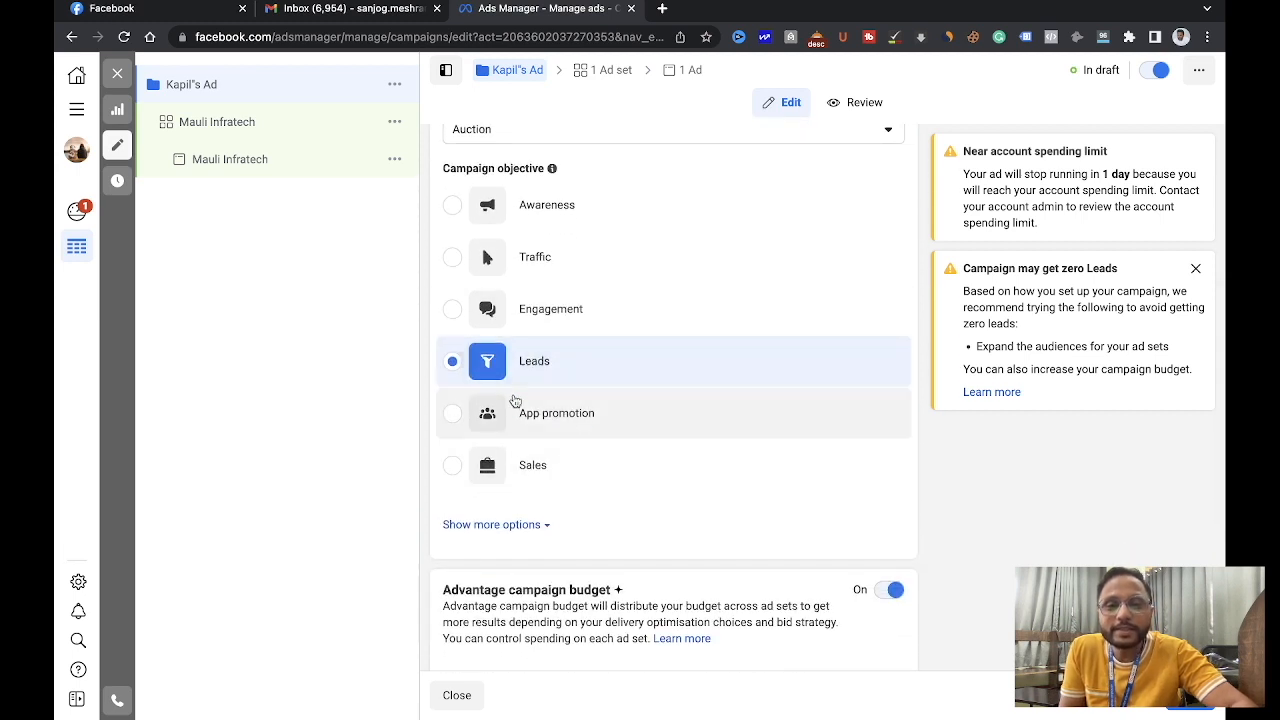
{"action": "scroll", "coordinate": [516, 383], "scroll_direction": "up", "scroll_amount": 5}
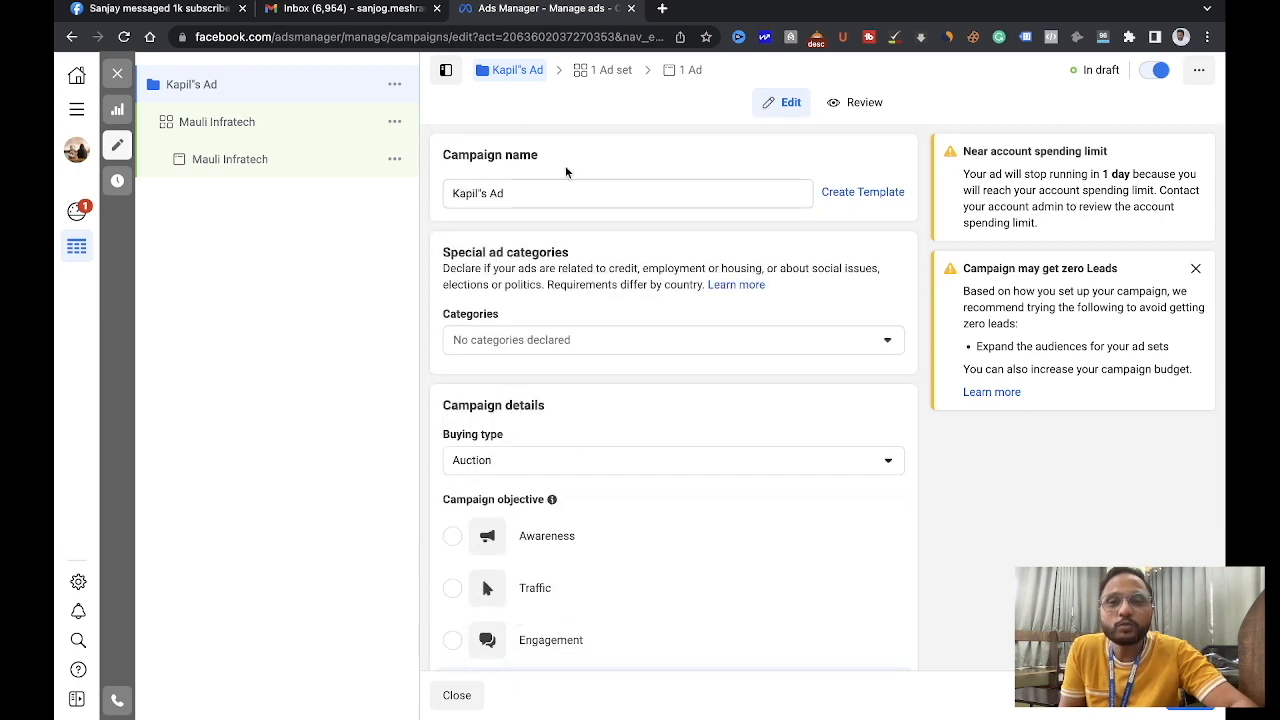
- Rename the campaign as Nagpur Real Estate Mauli Ad
{"action": "double_click", "coordinate": [484, 194]}
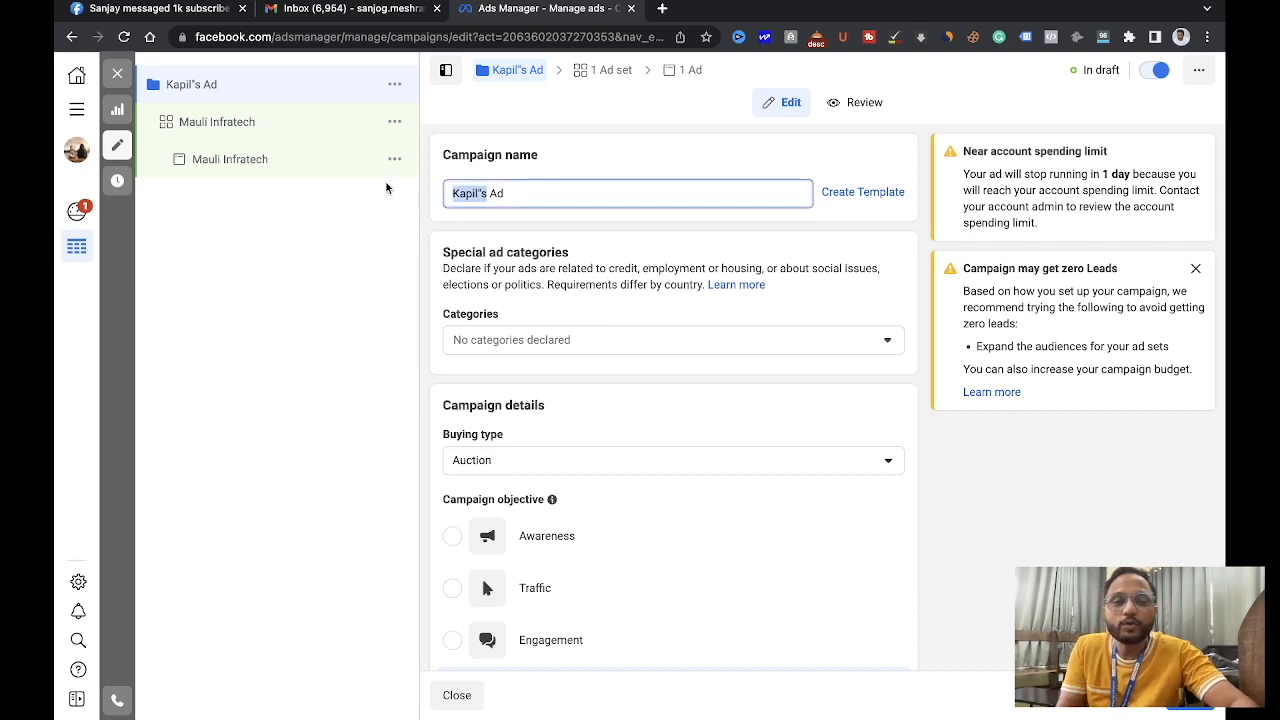
{"action": "type", "text": "Nagpur"}
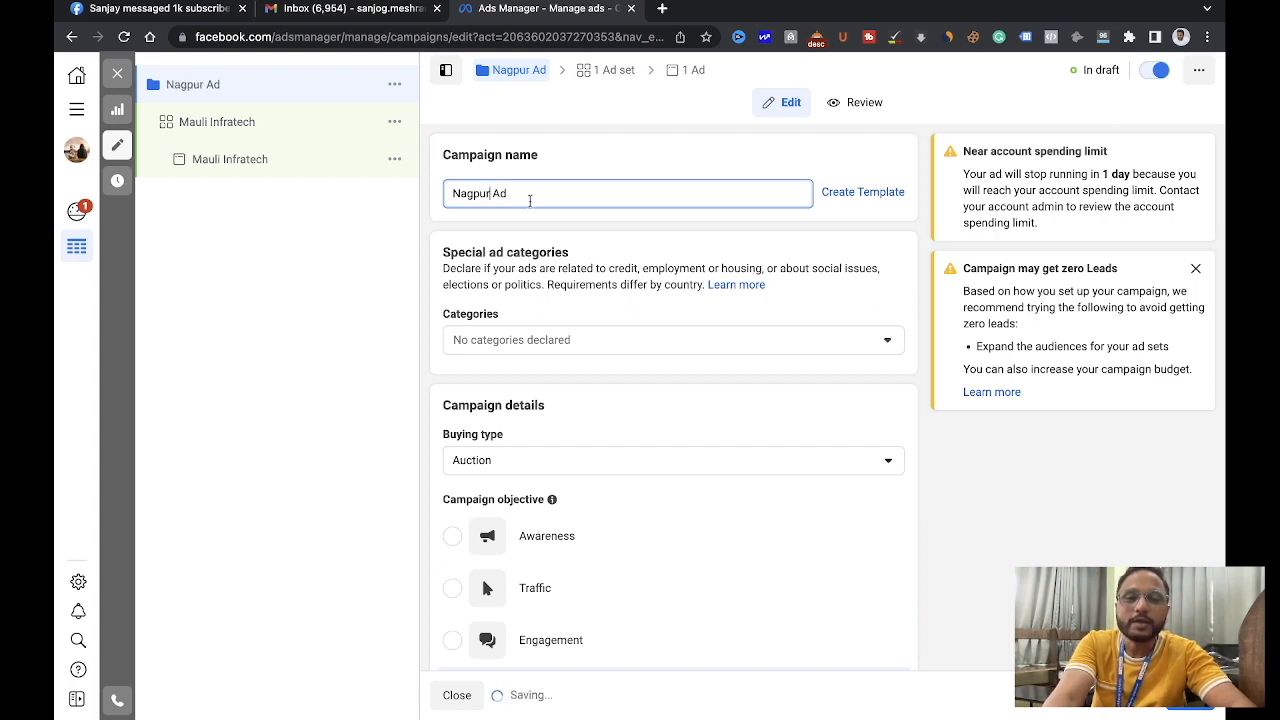
{"action": "type", "text": " Real Estate "}
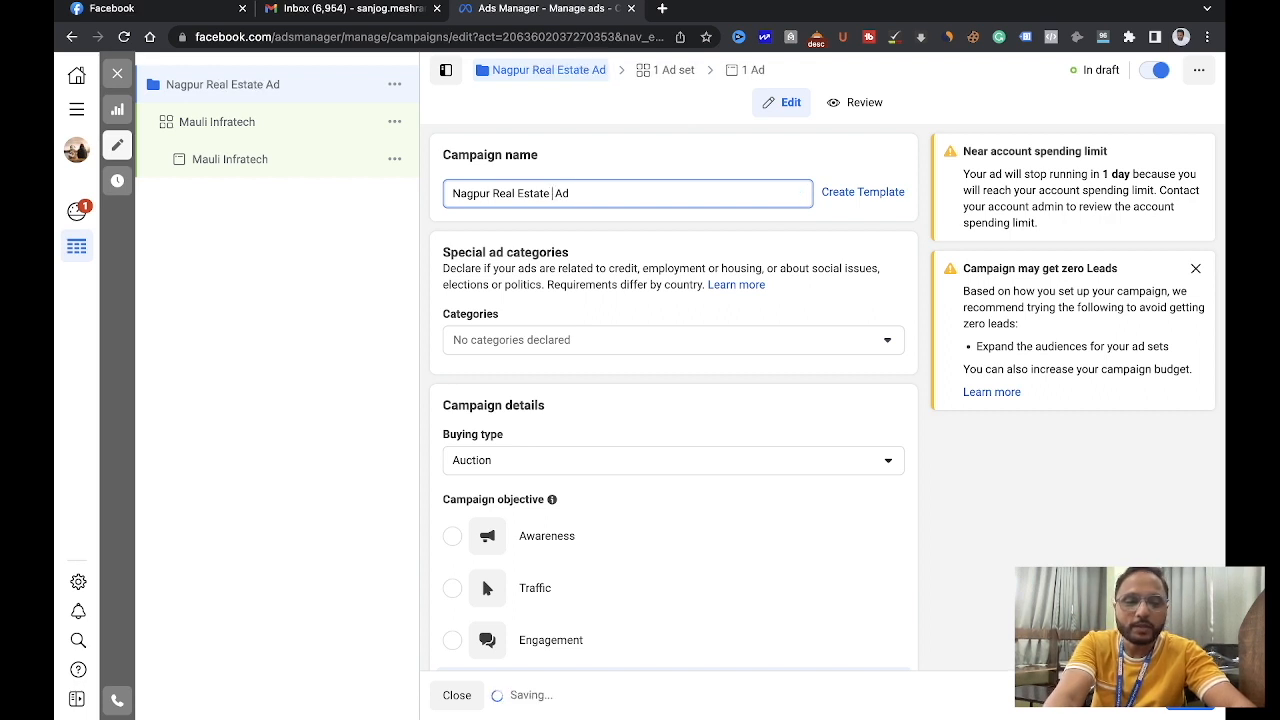
{"action": "type", "text": "Mauli"}
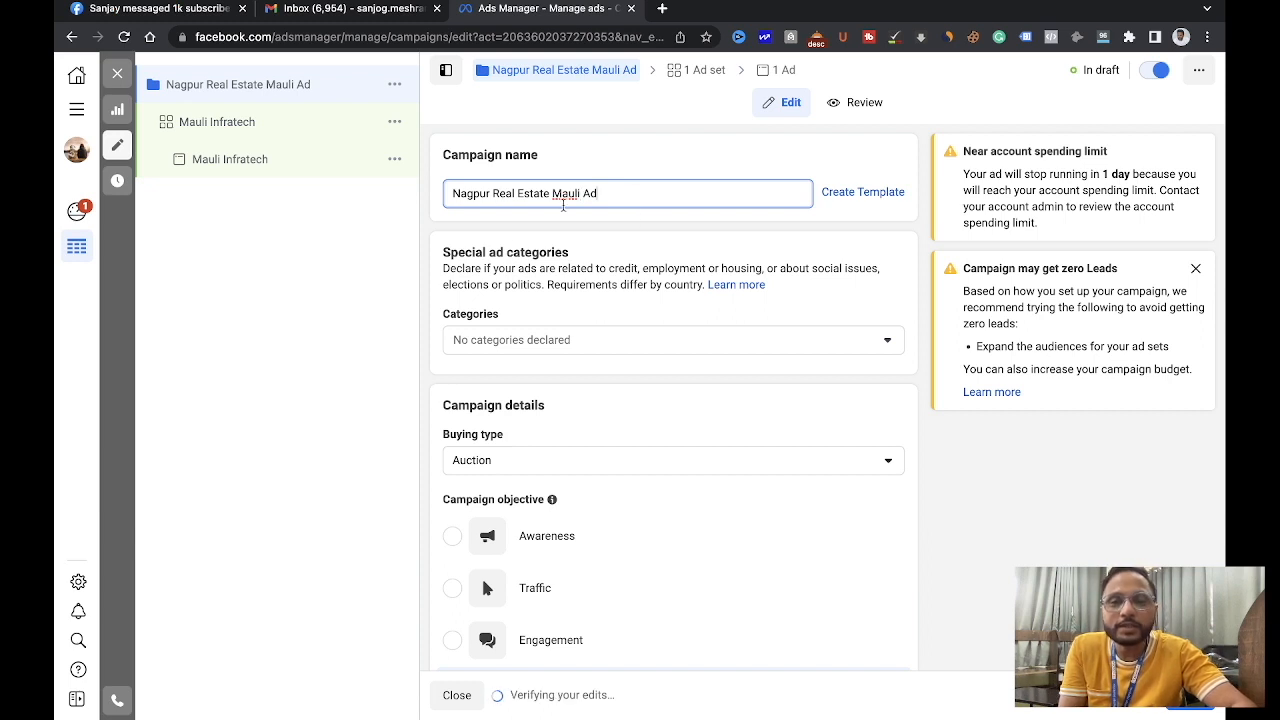
{"action": "scroll", "coordinate": [474, 370], "scroll_direction": "down", "scroll_amount": 1}
{"action": "scroll", "coordinate": [474, 371], "scroll_direction": "up", "scroll_amount": 1}
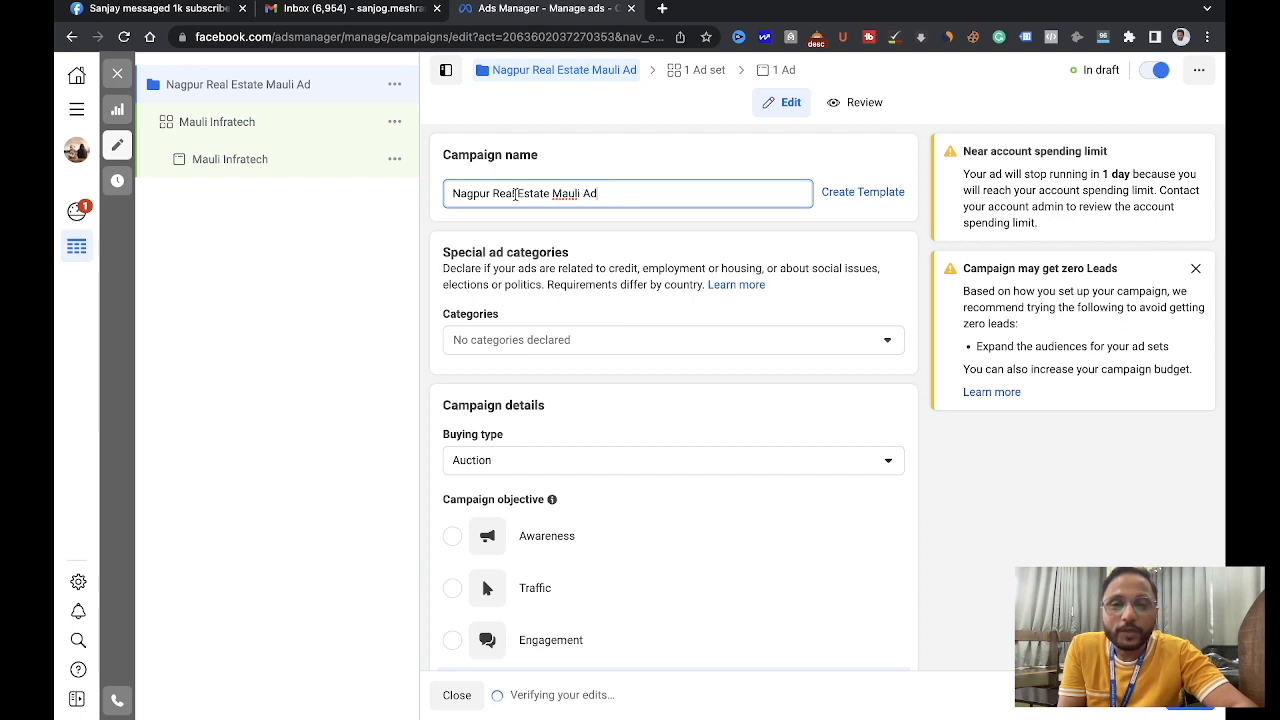
- Examine the special ad category options for the campaign without declaring any category
{"action": "scroll", "coordinate": [491, 337], "scroll_direction": "down", "scroll_amount": 2}
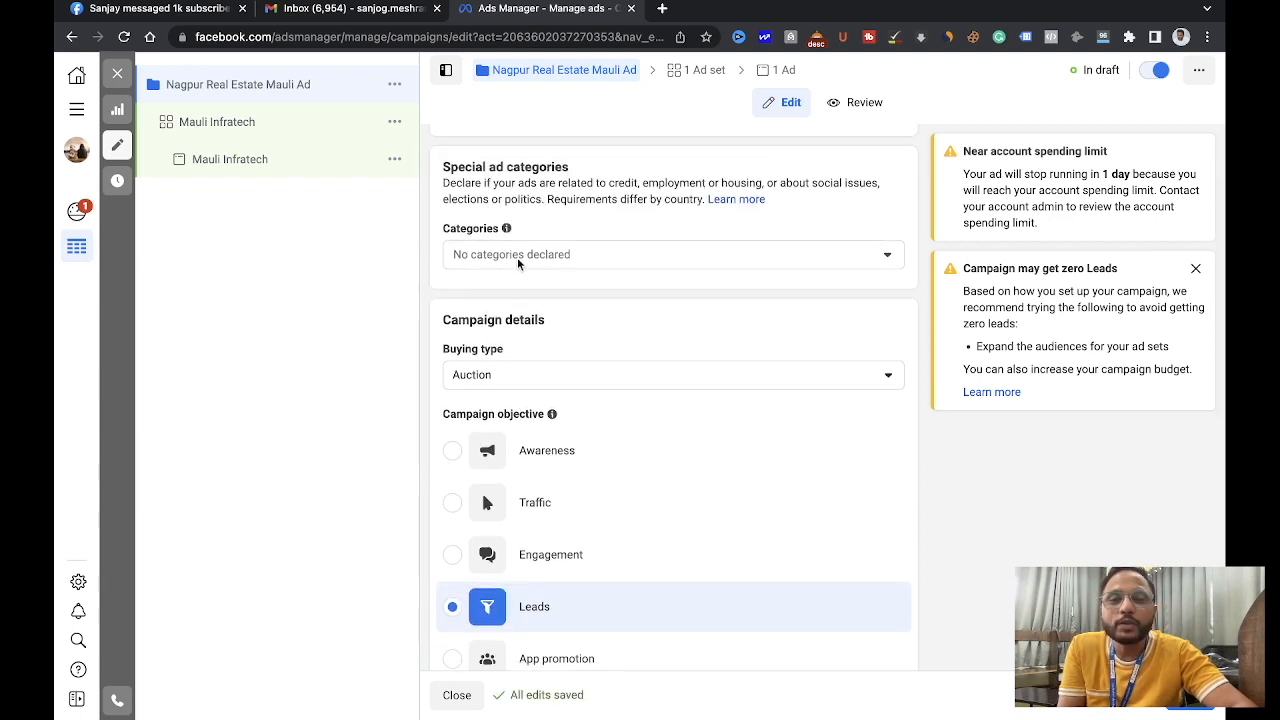
{"action": "left_click", "coordinate": [518, 256]}
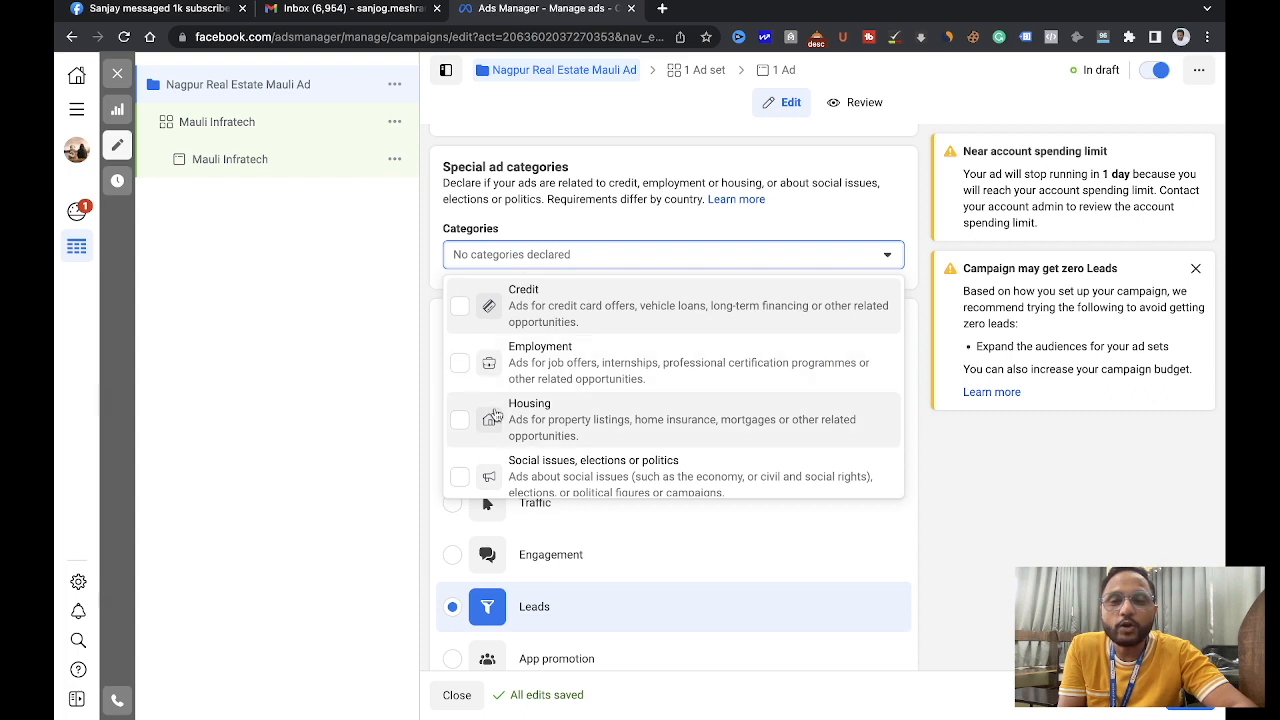
{"action": "scroll", "coordinate": [494, 415], "scroll_direction": "down", "scroll_amount": 1}
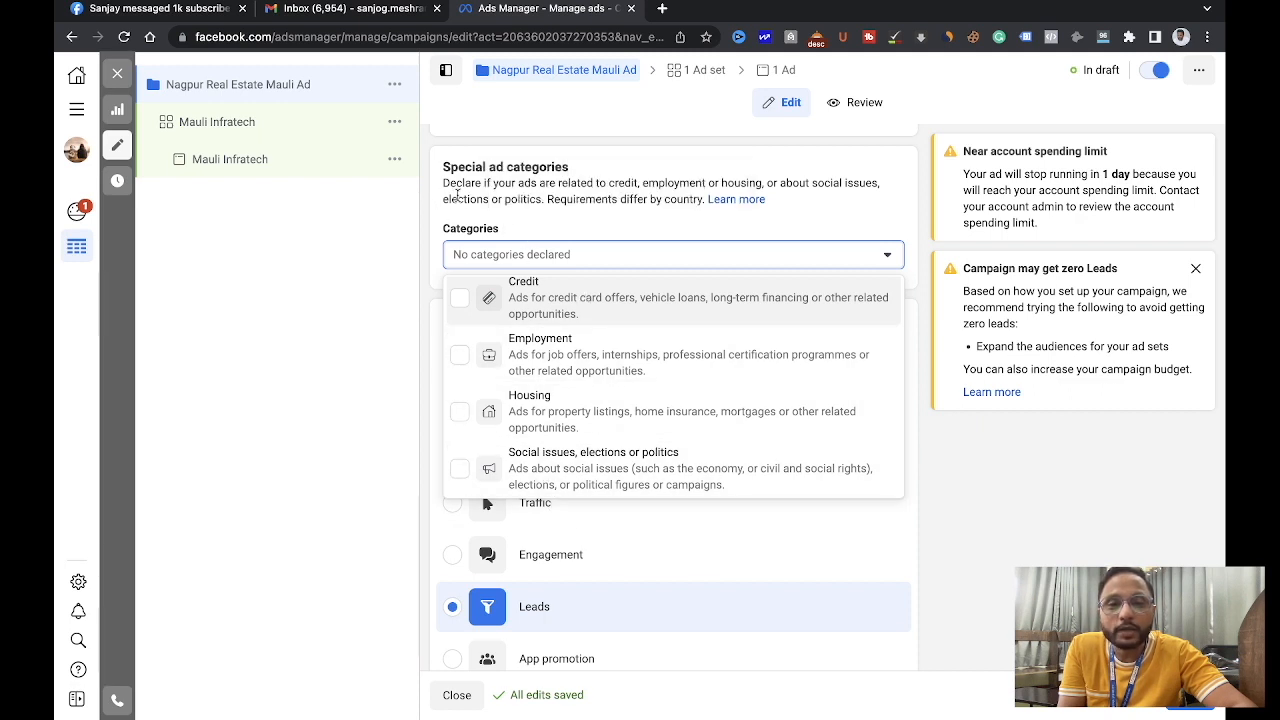
{"action": "left_click", "coordinate": [448, 199]}
{"action": "scroll", "coordinate": [447, 200], "scroll_direction": "down", "scroll_amount": 1}
{"action": "scroll", "coordinate": [447, 201], "scroll_direction": "down", "scroll_amount": 3}
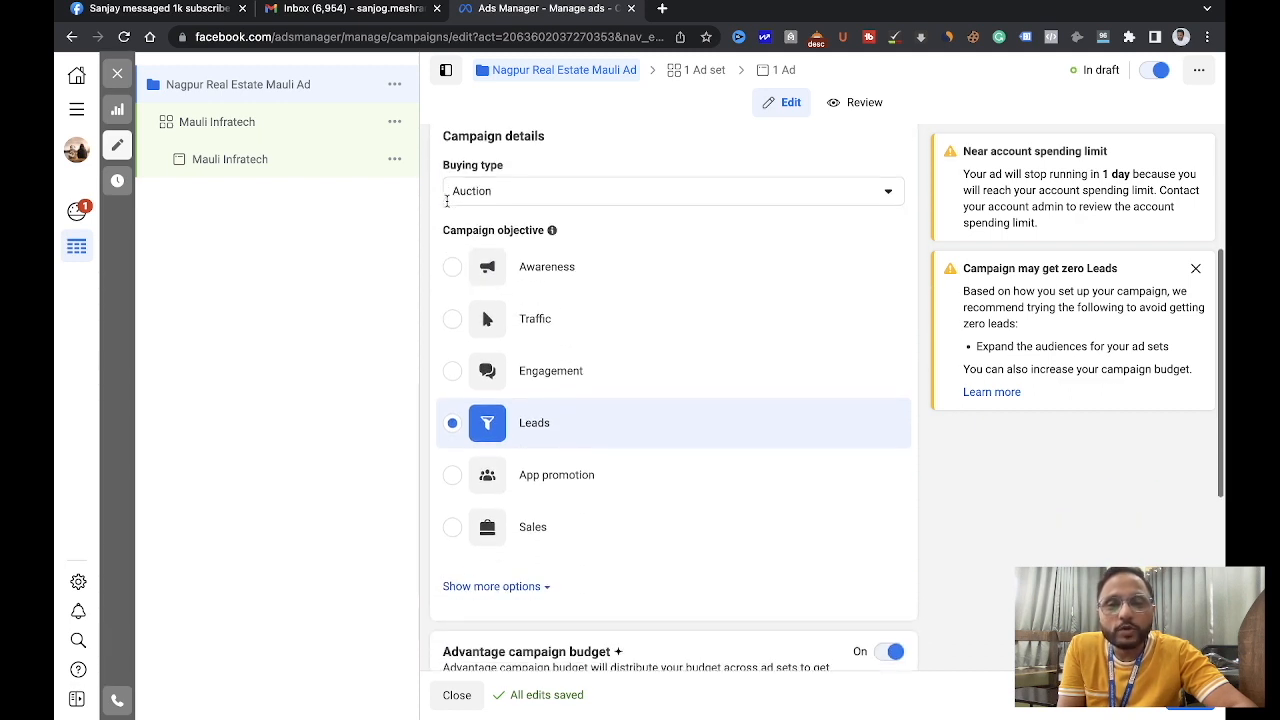
{"action": "scroll", "coordinate": [448, 205], "scroll_direction": "up", "scroll_amount": 2}
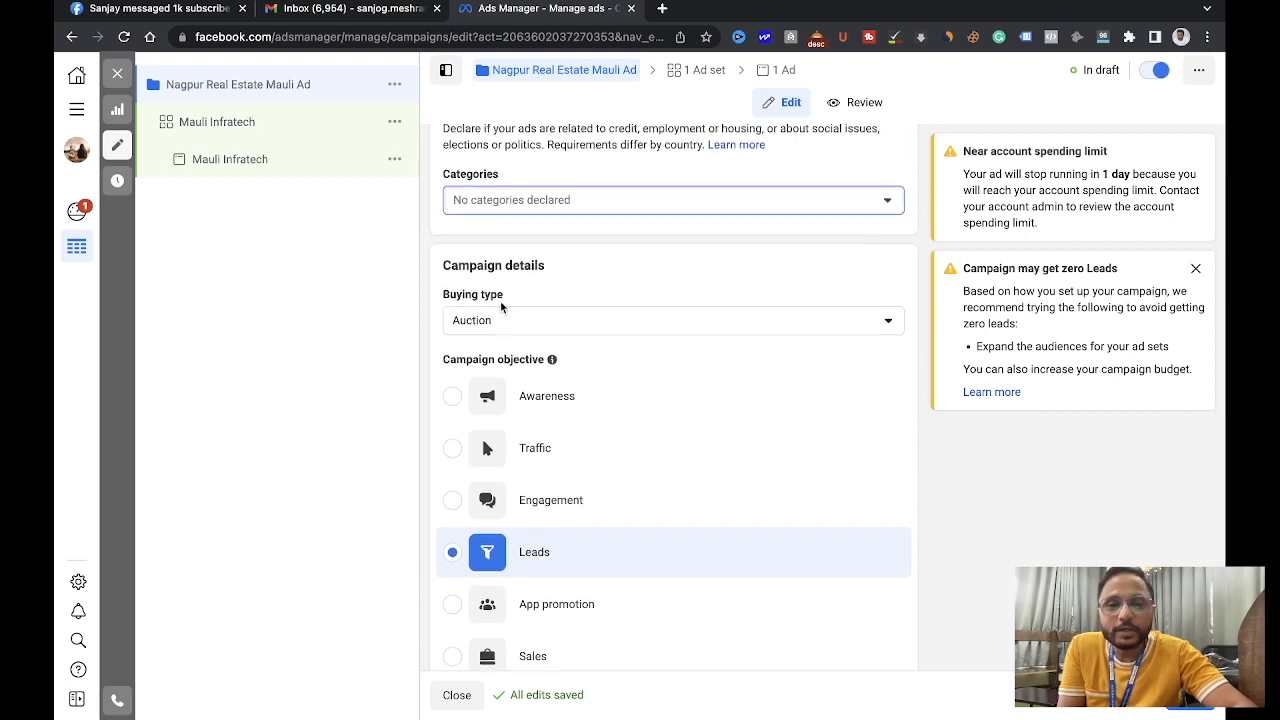
- Check the available buying types and examine the campaign objectives in the campaign details
{"action": "scroll", "coordinate": [495, 300], "scroll_direction": "down", "scroll_amount": 3}
{"action": "scroll", "coordinate": [487, 352], "scroll_direction": "up", "scroll_amount": 1}
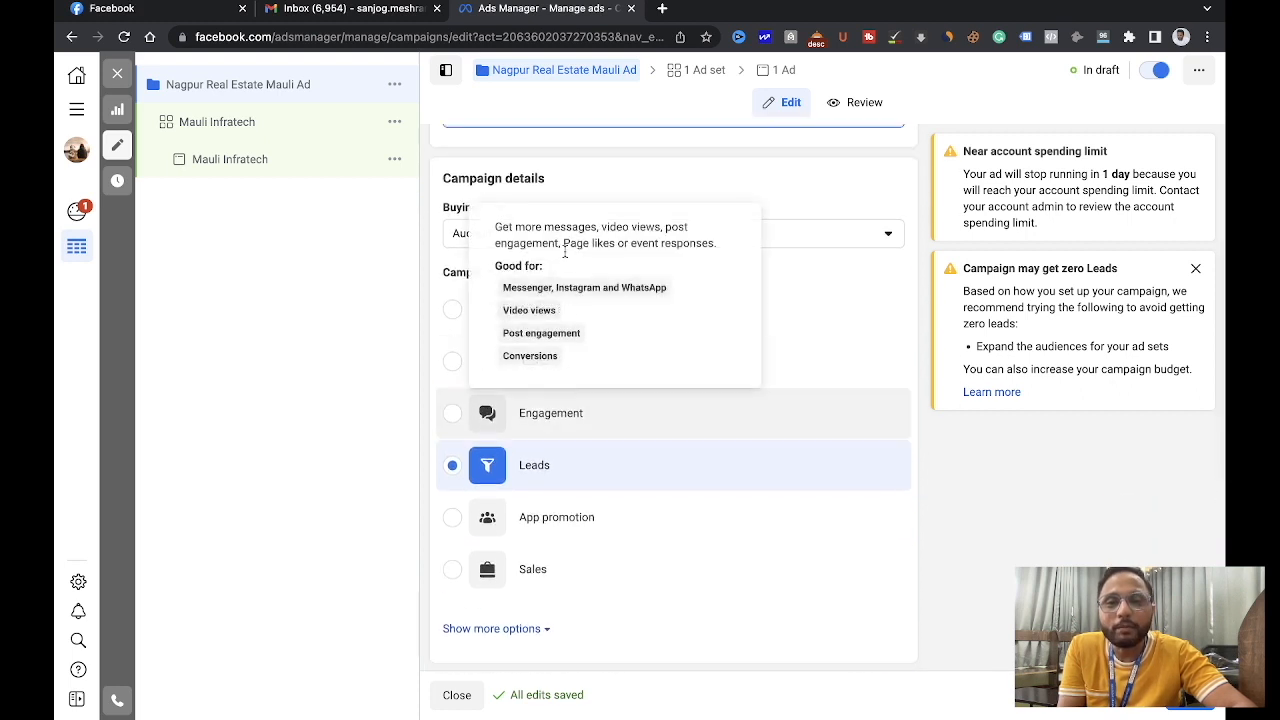
{"action": "left_click", "coordinate": [820, 237]}
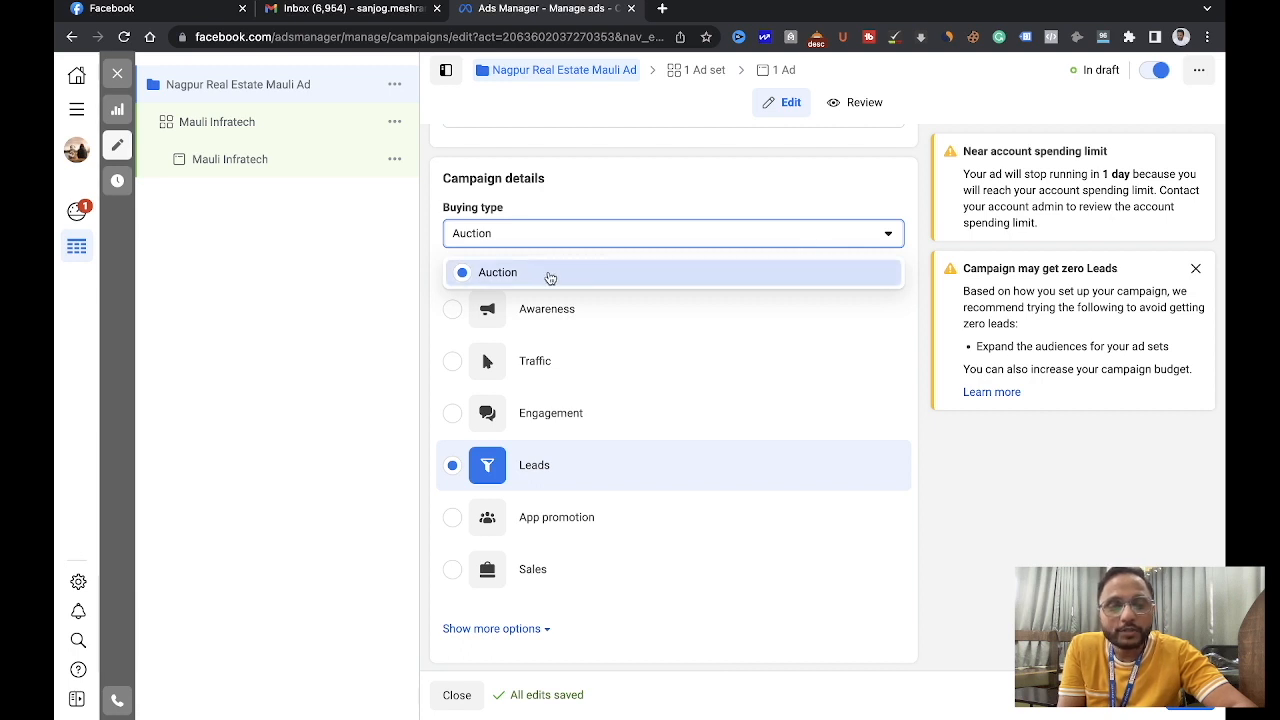
{"action": "left_click", "coordinate": [435, 234]}
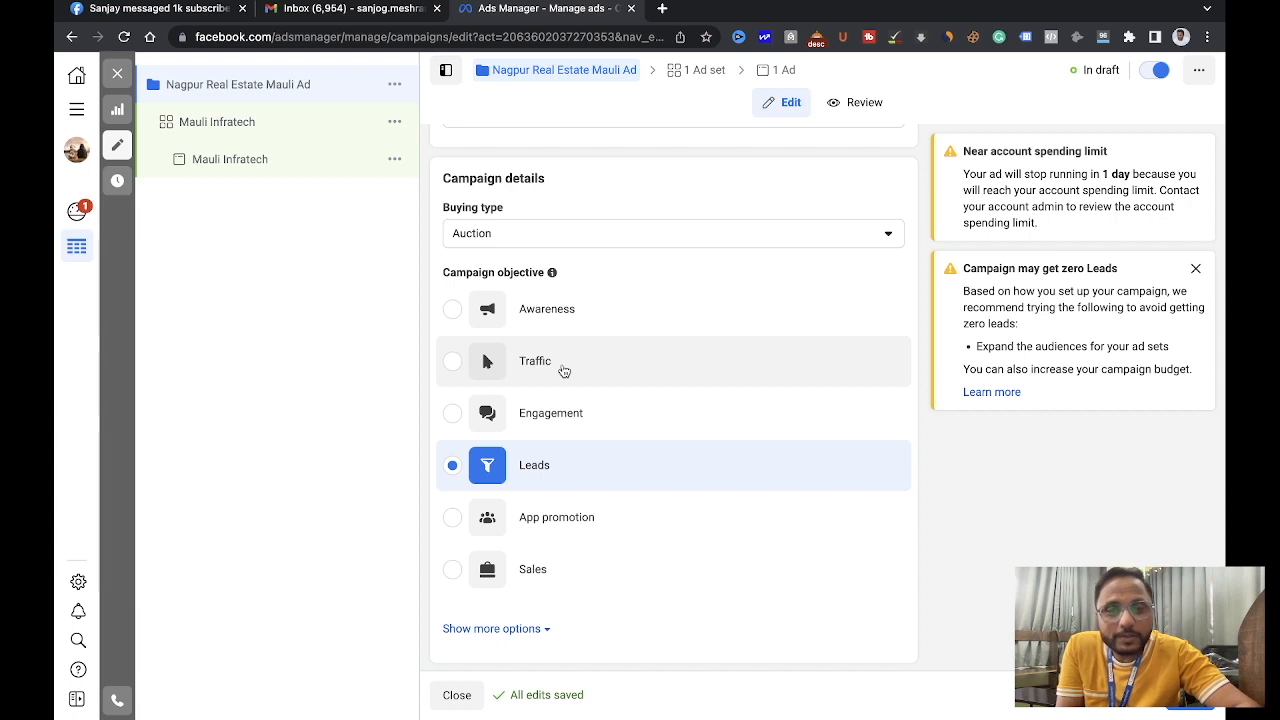
{"action": "mouse_move", "coordinate": [540, 488]}
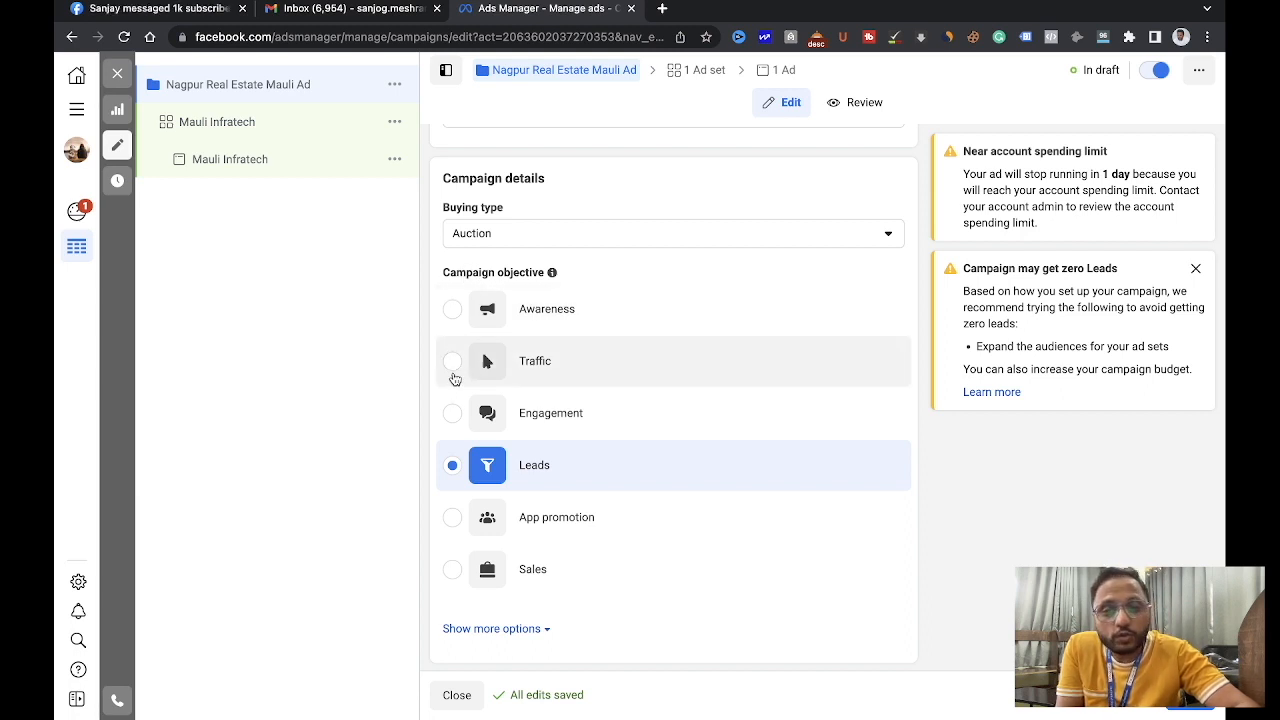
{"action": "mouse_move", "coordinate": [536, 531]}
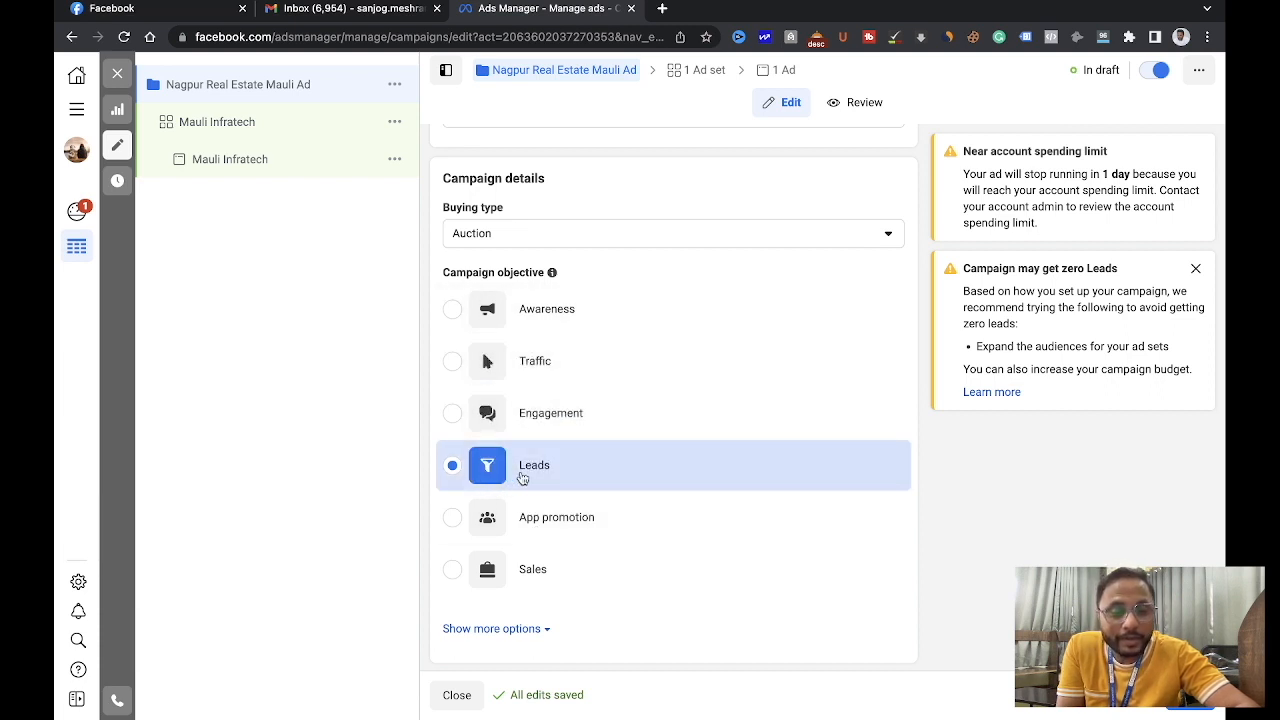
- Review the Advantage campaign budget settings and dismiss the notice about changed bid strategy options
{"action": "scroll", "coordinate": [521, 475], "scroll_direction": "down", "scroll_amount": 5}
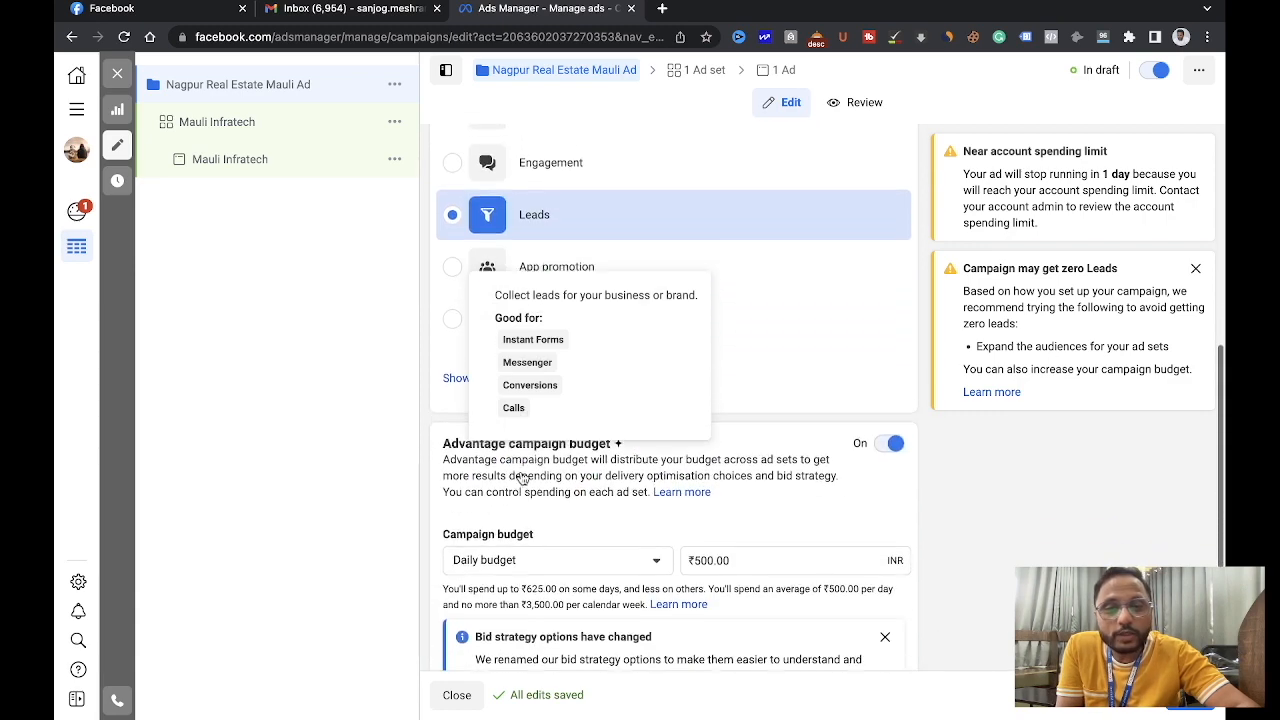
{"action": "scroll", "coordinate": [468, 296], "scroll_direction": "down", "scroll_amount": 2}
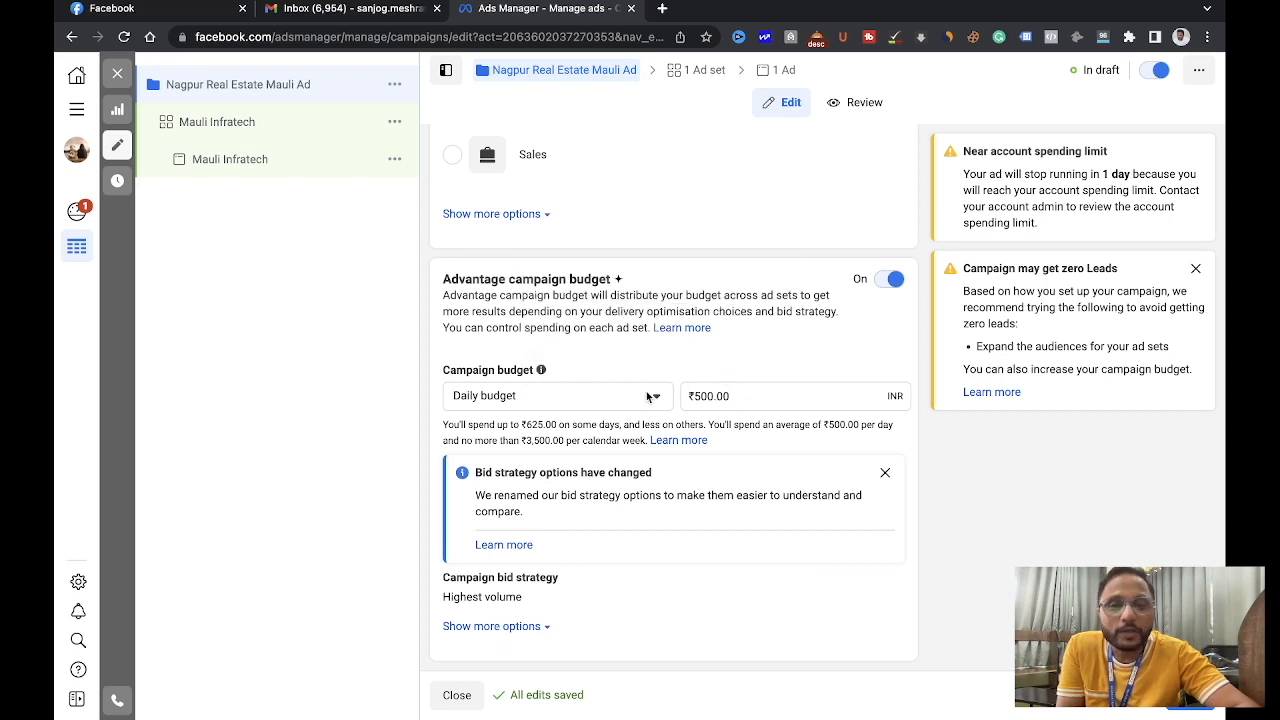
{"action": "left_click", "coordinate": [535, 397]}
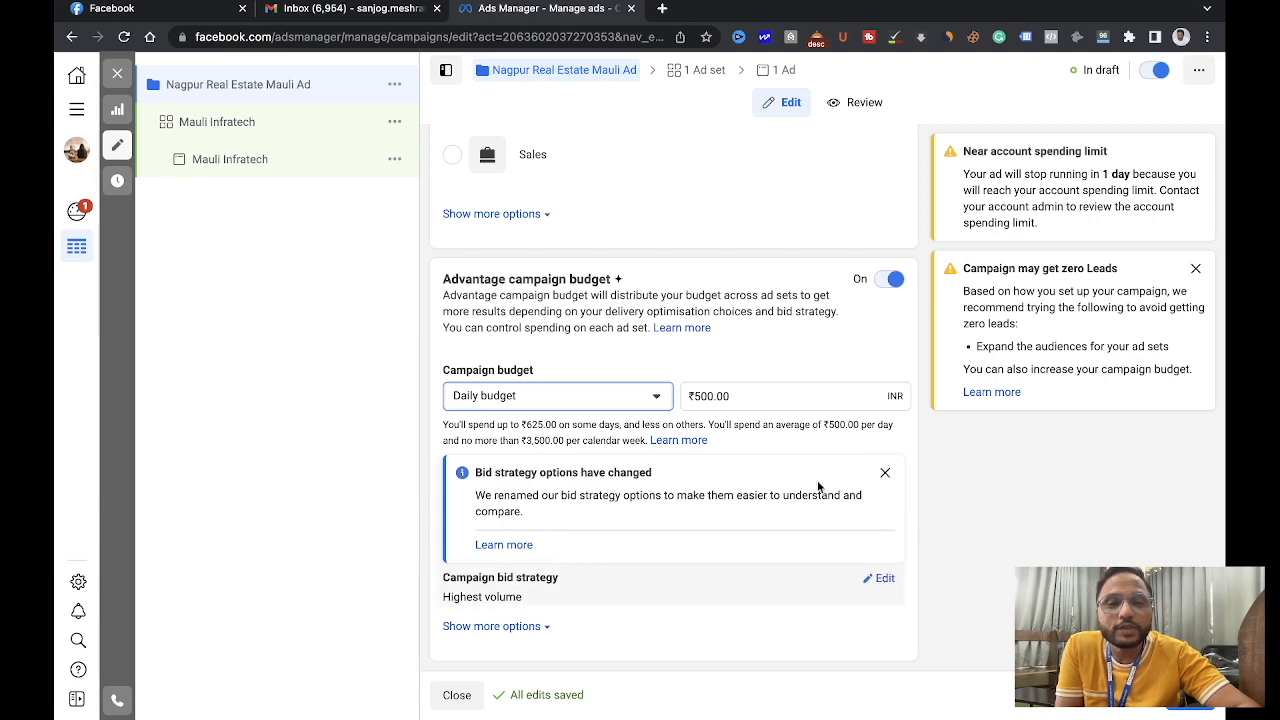
{"action": "scroll", "coordinate": [590, 345], "scroll_direction": "up", "scroll_amount": 1}
{"action": "scroll", "coordinate": [595, 338], "scroll_direction": "up", "scroll_amount": 5}
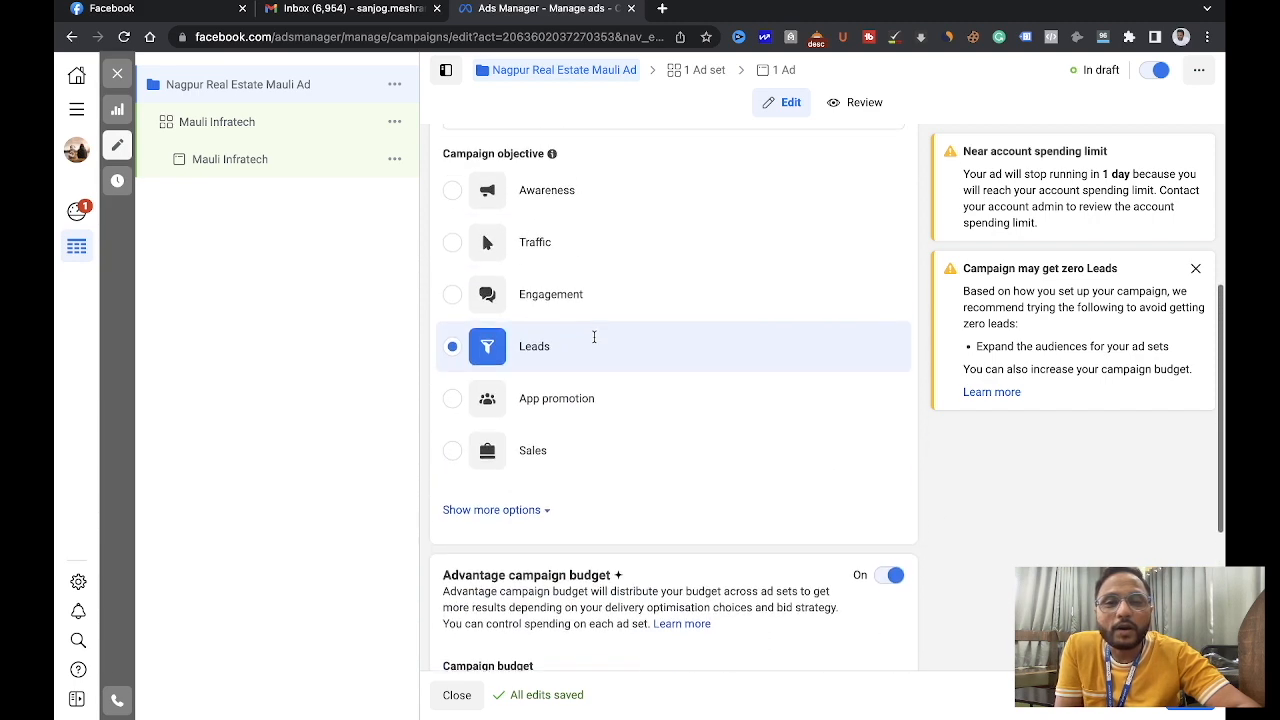
{"action": "scroll", "coordinate": [592, 540], "scroll_direction": "down", "scroll_amount": 5}
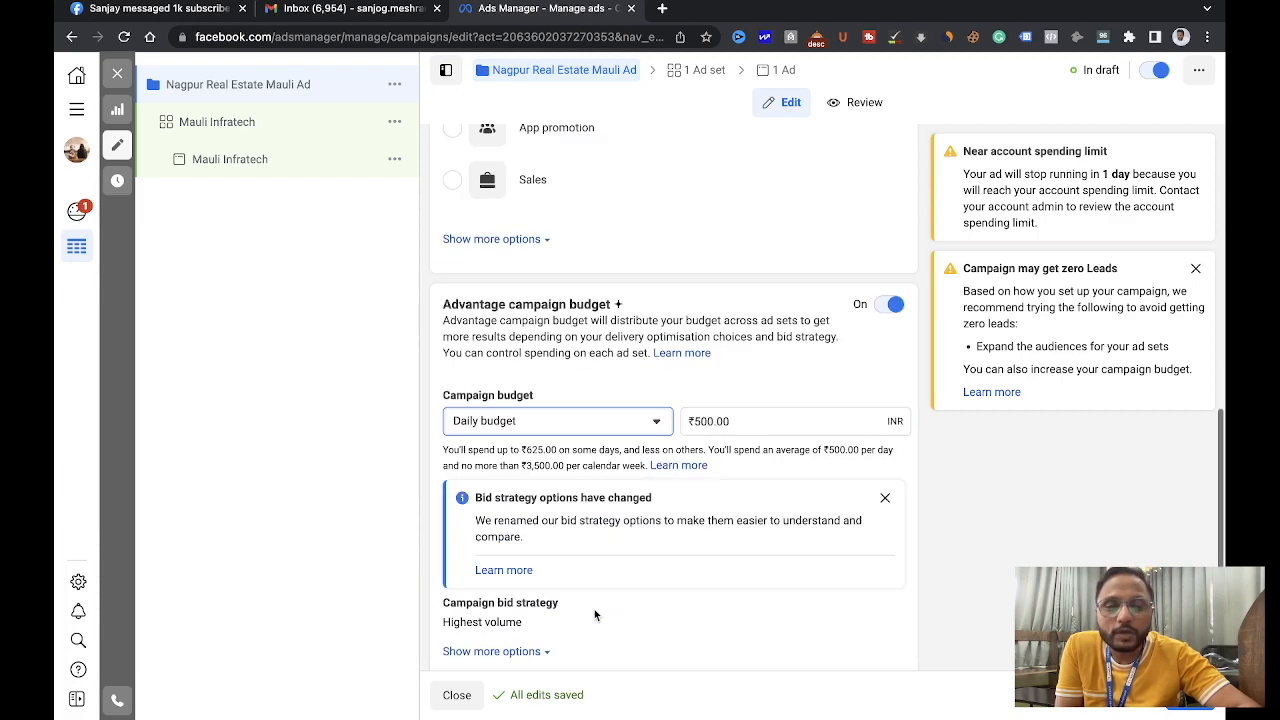
{"action": "left_click", "coordinate": [886, 474]}
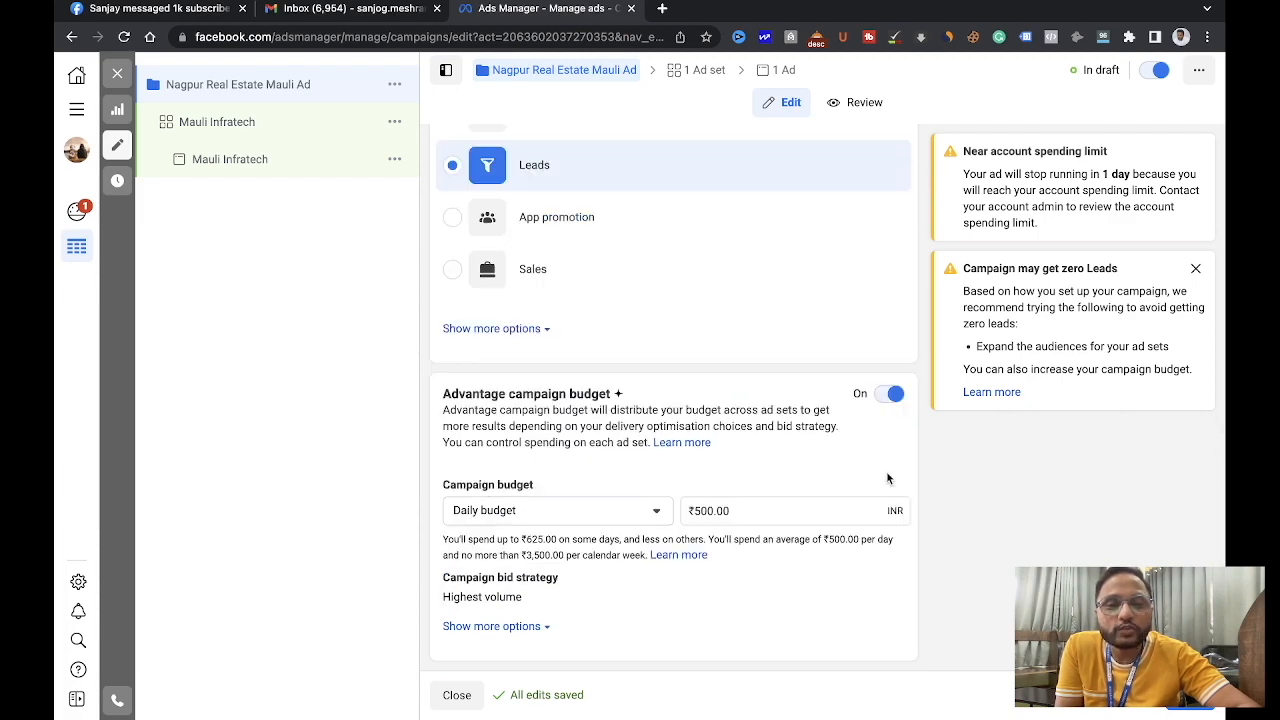
- Continue to the Mauli Infratech ad set and place the cursor at the end of its ad set name
{"action": "mouse_move", "coordinate": [566, 577]}
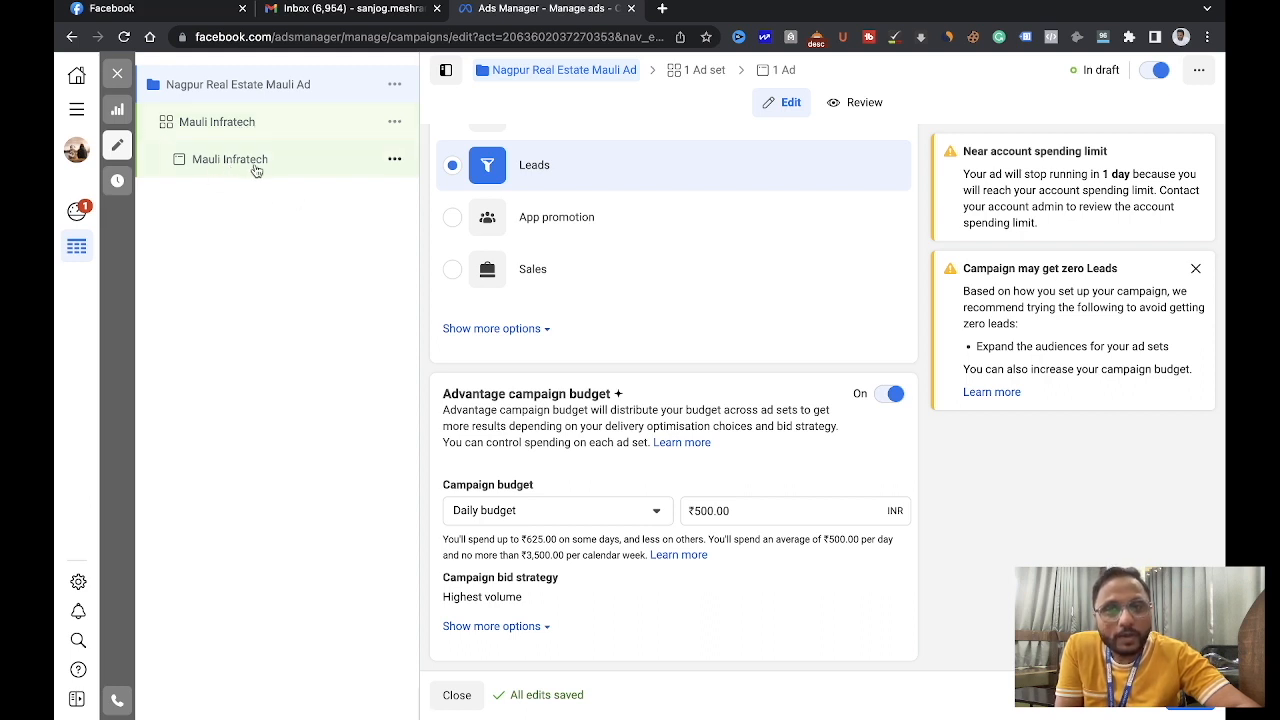
{"action": "left_click", "coordinate": [1190, 697]}
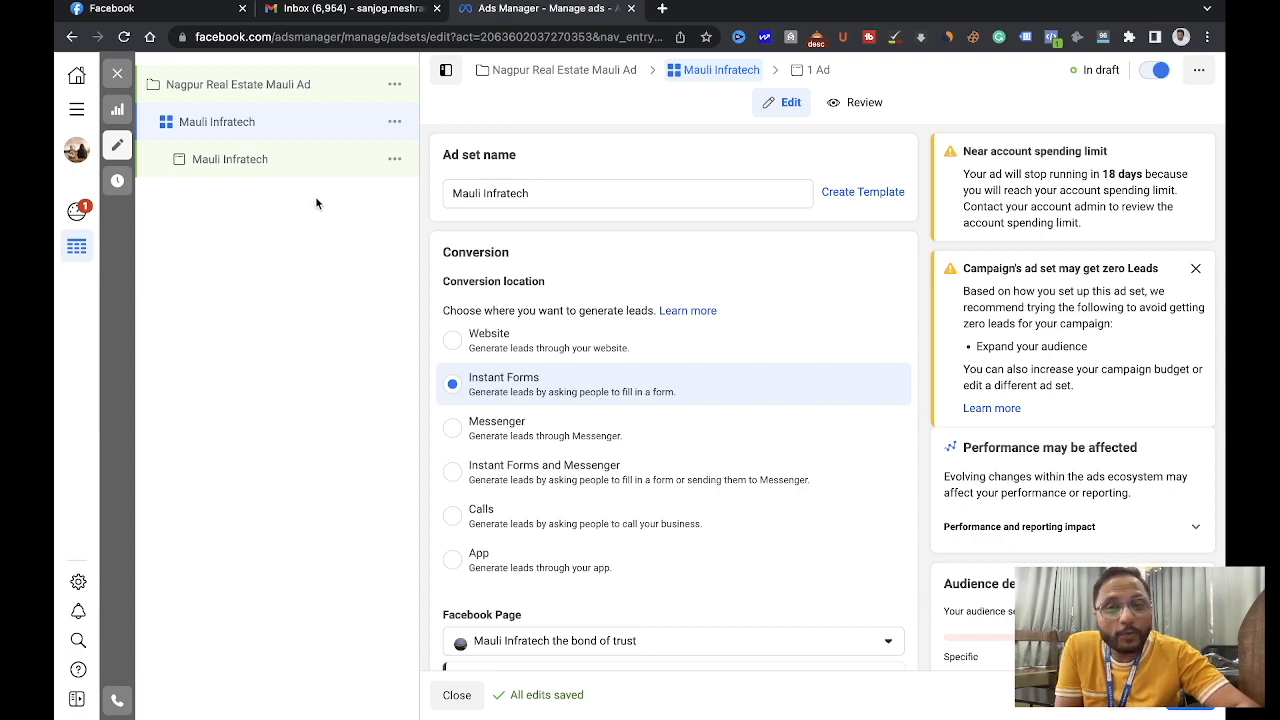
{"action": "mouse_move", "coordinate": [545, 630]}
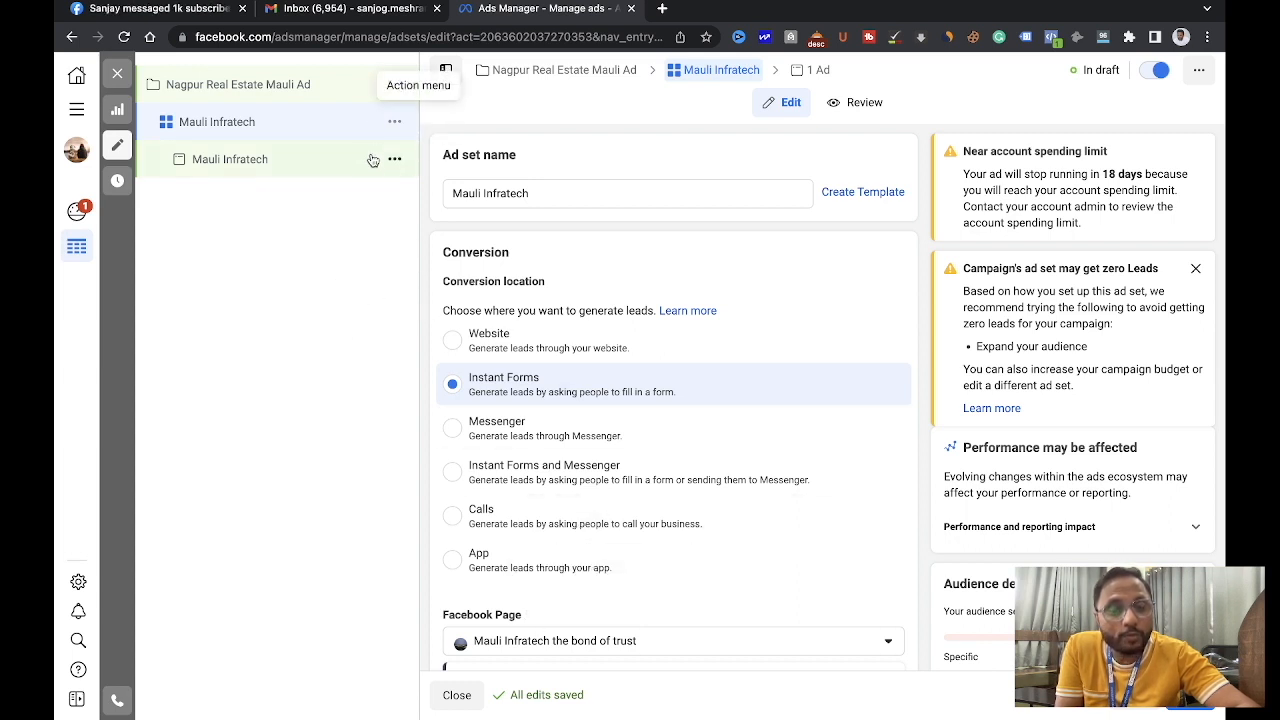
{"action": "scroll", "coordinate": [543, 396], "scroll_direction": "down", "scroll_amount": 2}
{"action": "scroll", "coordinate": [545, 398], "scroll_direction": "up", "scroll_amount": 2}
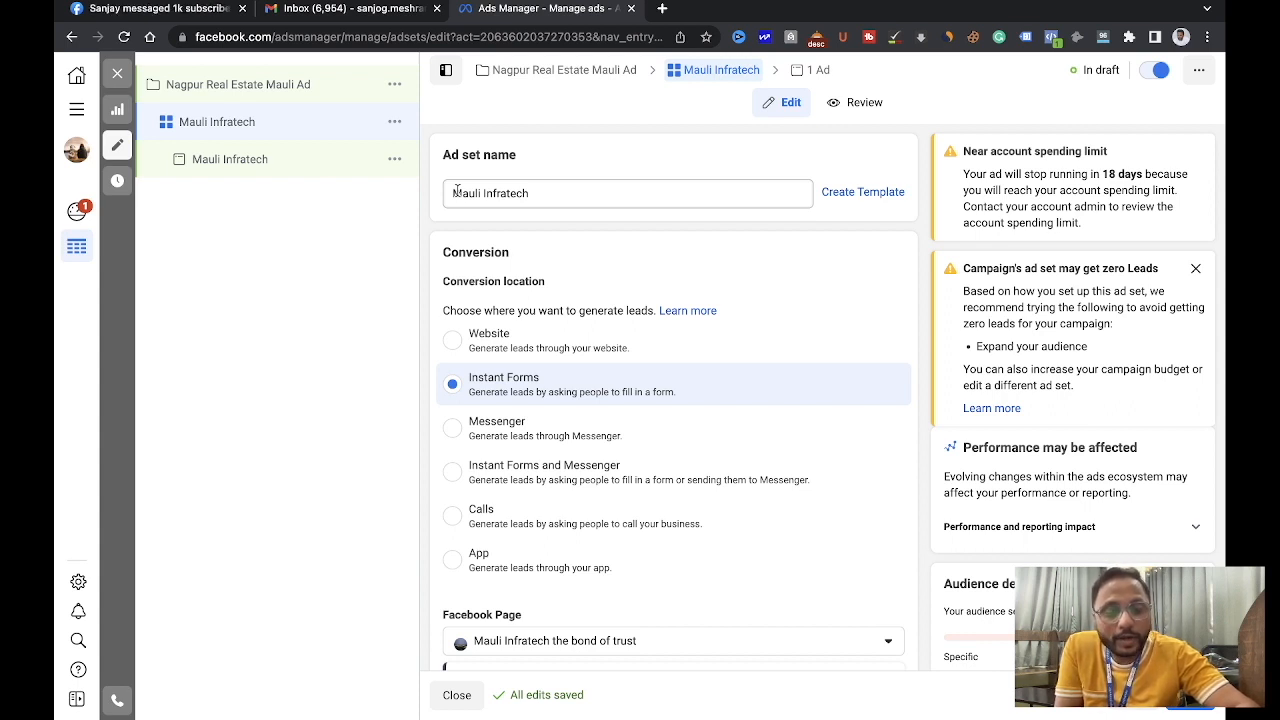
{"action": "left_click", "coordinate": [547, 195]}
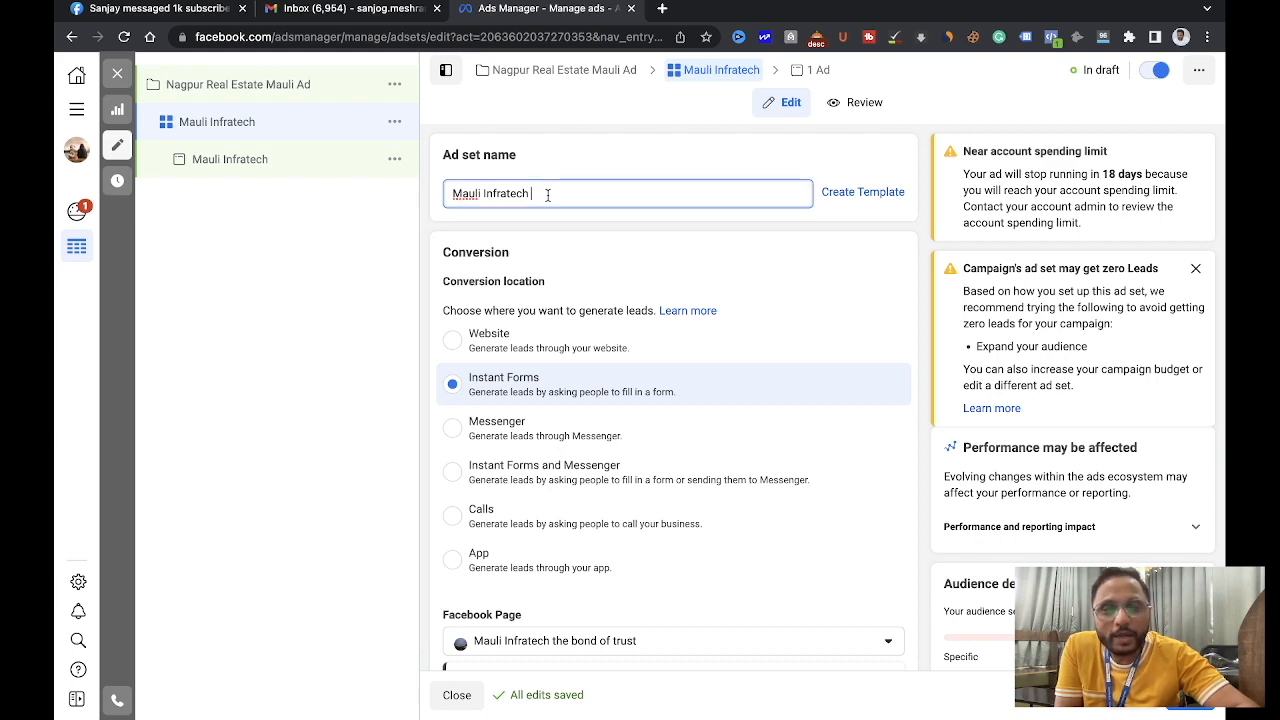
- Review the ad set's conversion location options and the Facebook Pages that can be chosen for the lead ads
{"action": "scroll", "coordinate": [476, 360], "scroll_direction": "down", "scroll_amount": 2}
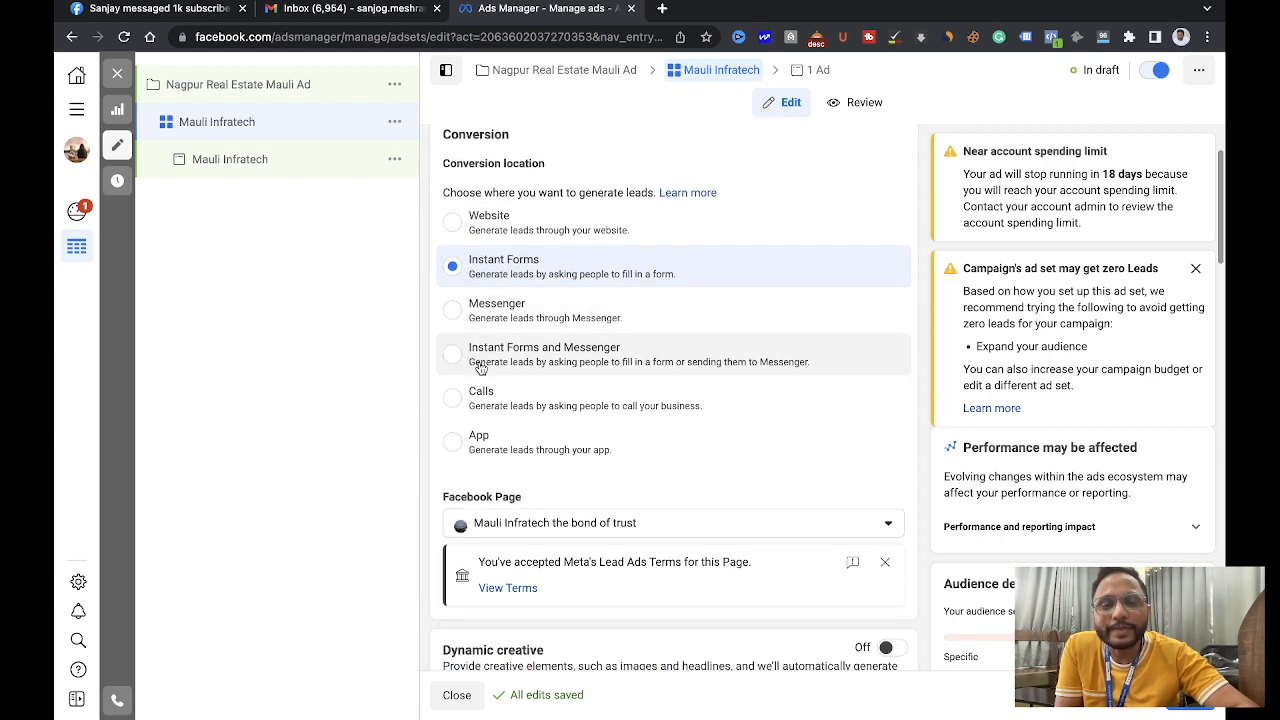
{"action": "scroll", "coordinate": [476, 365], "scroll_direction": "up", "scroll_amount": 1}
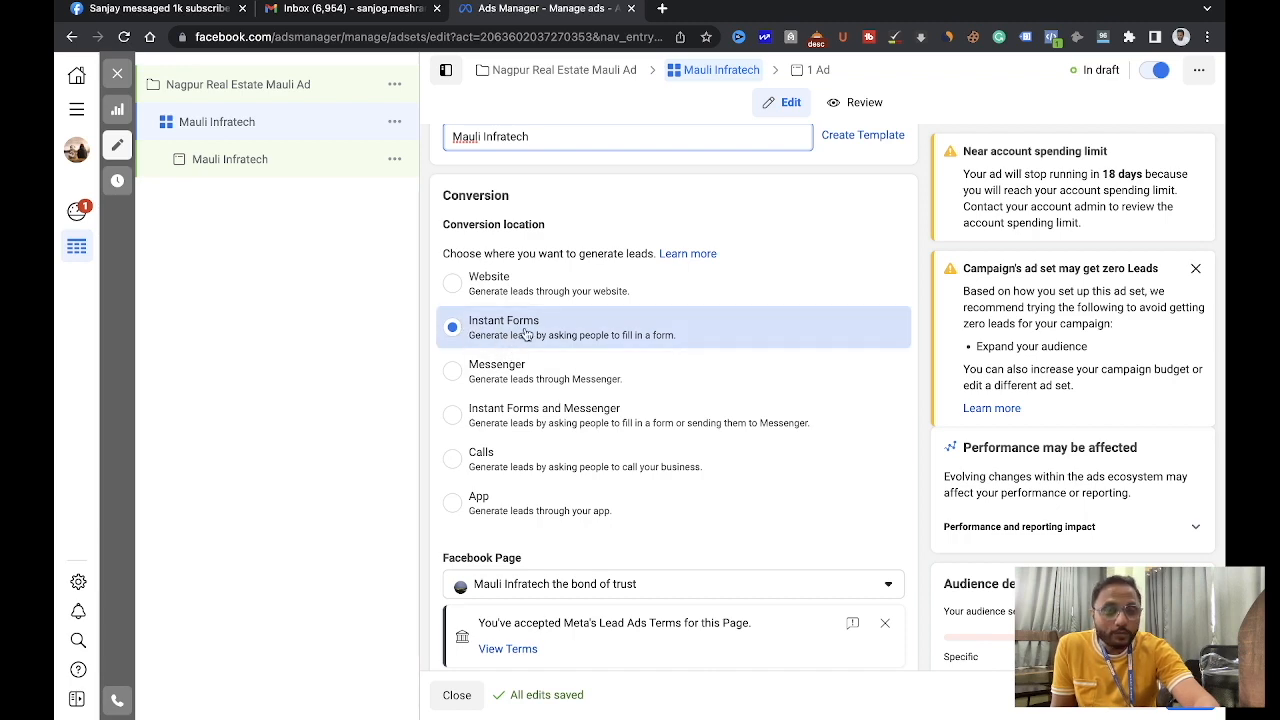
{"action": "scroll", "coordinate": [527, 335], "scroll_direction": "down", "scroll_amount": 4}
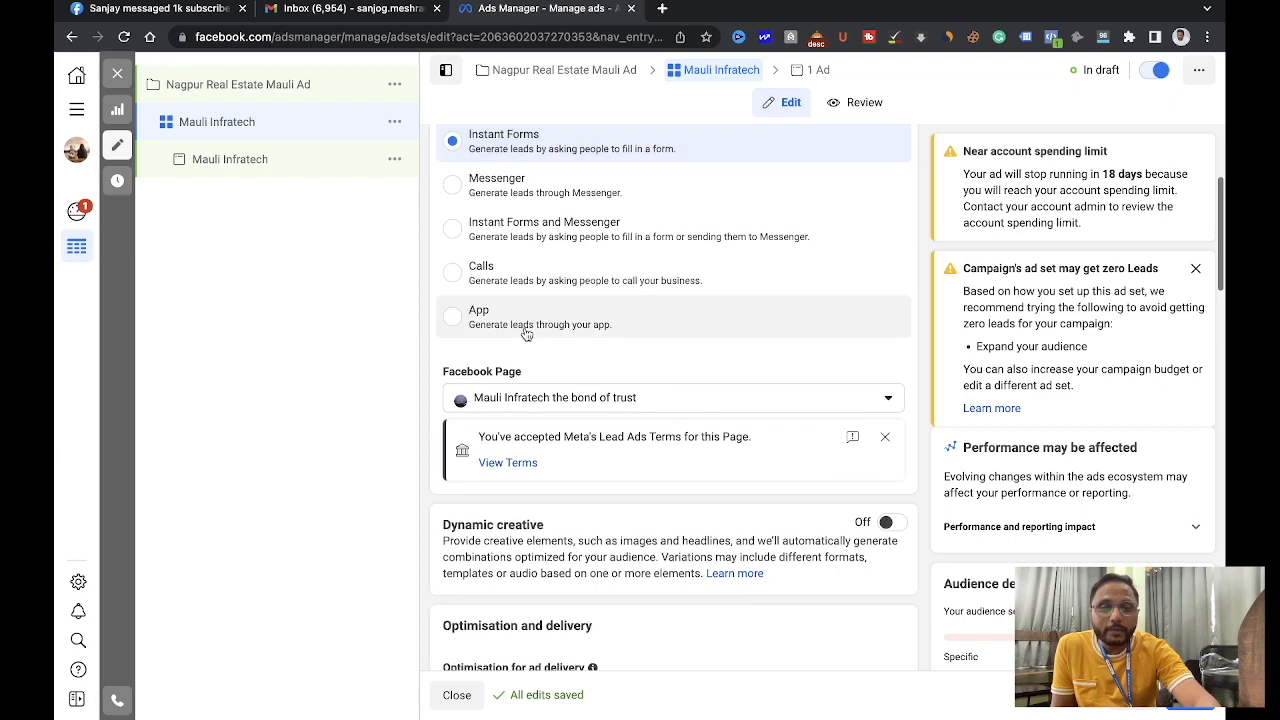
{"action": "scroll", "coordinate": [568, 292], "scroll_direction": "up", "scroll_amount": 1}
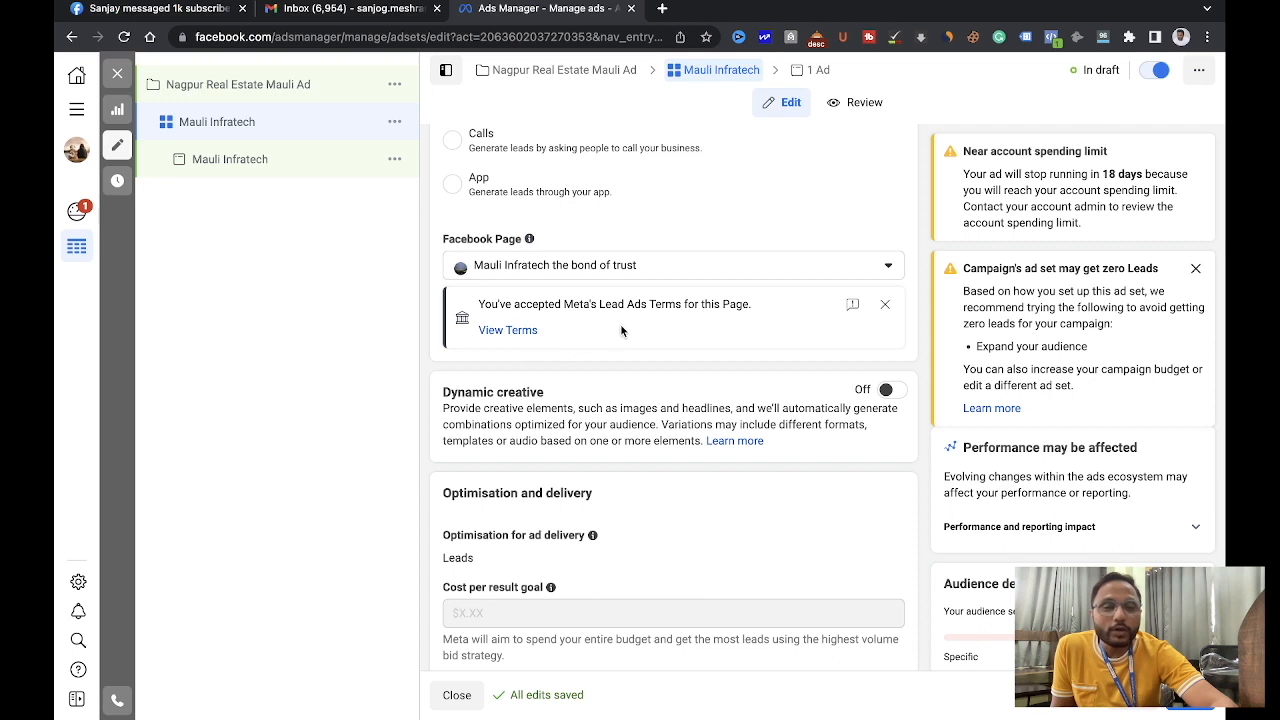
{"action": "left_click", "coordinate": [680, 265]}
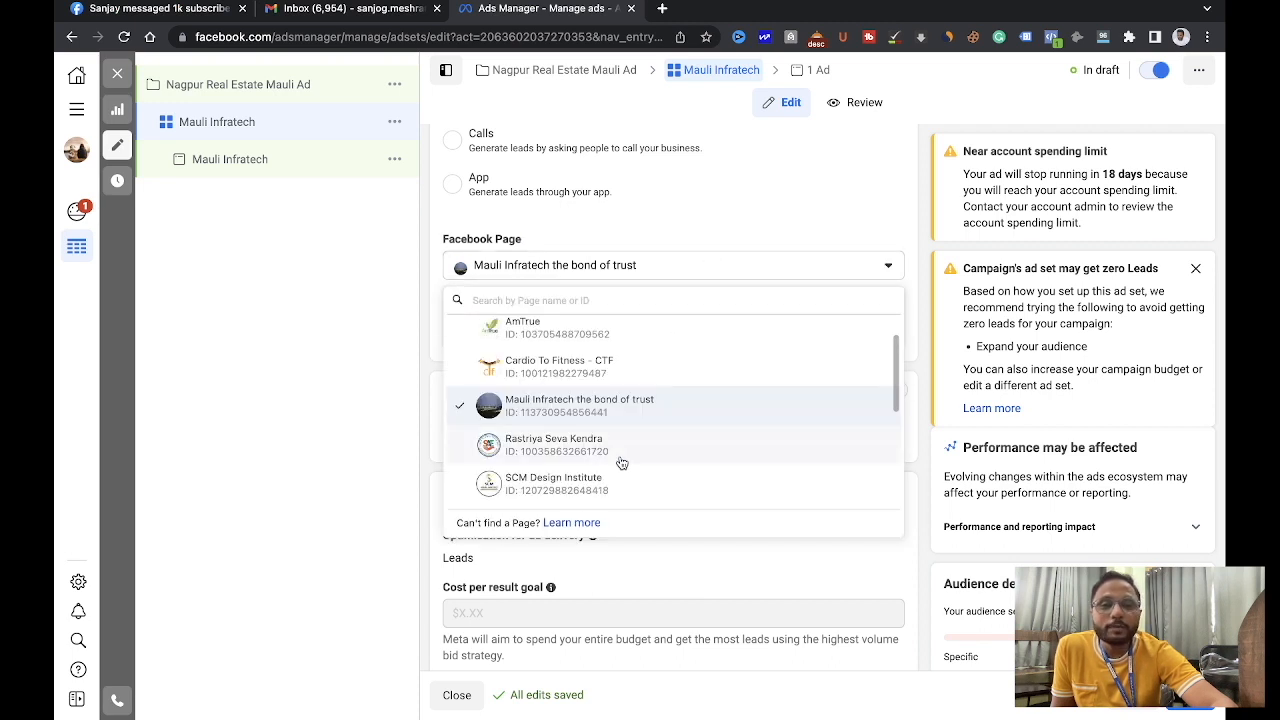
{"action": "scroll", "coordinate": [621, 463], "scroll_direction": "down", "scroll_amount": 5}
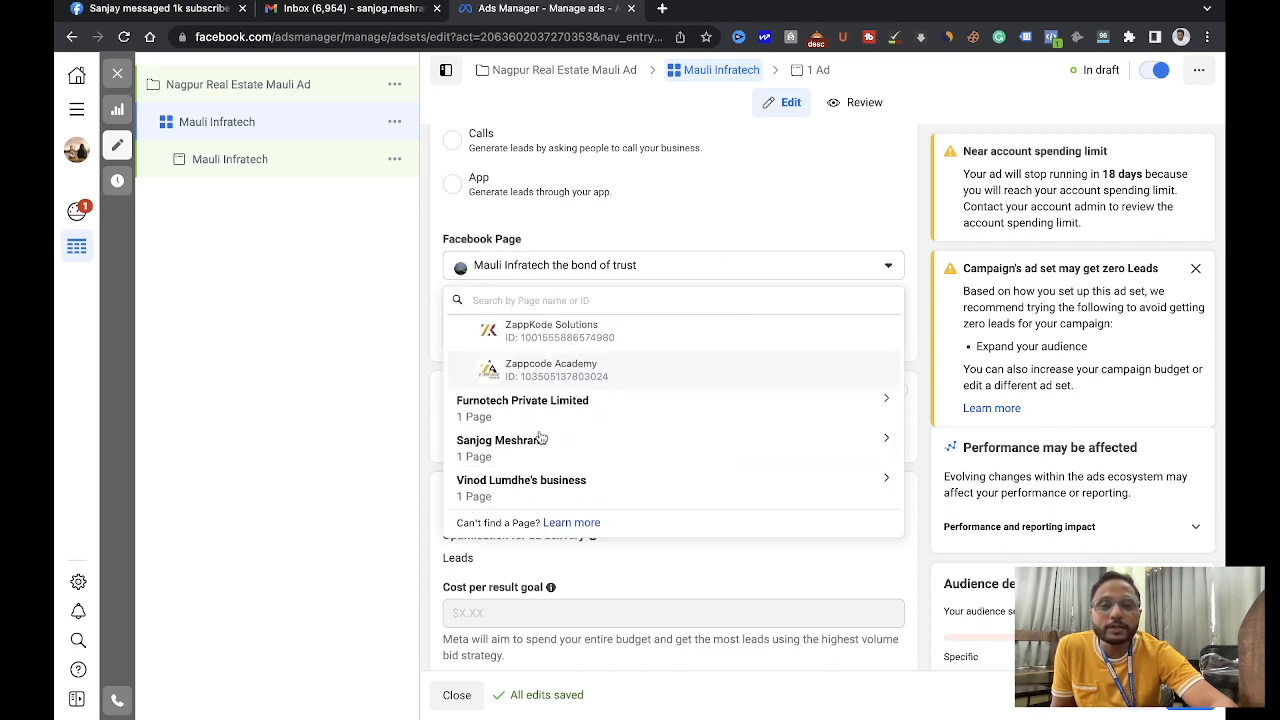
{"action": "scroll", "coordinate": [540, 438], "scroll_direction": "up", "scroll_amount": 5}
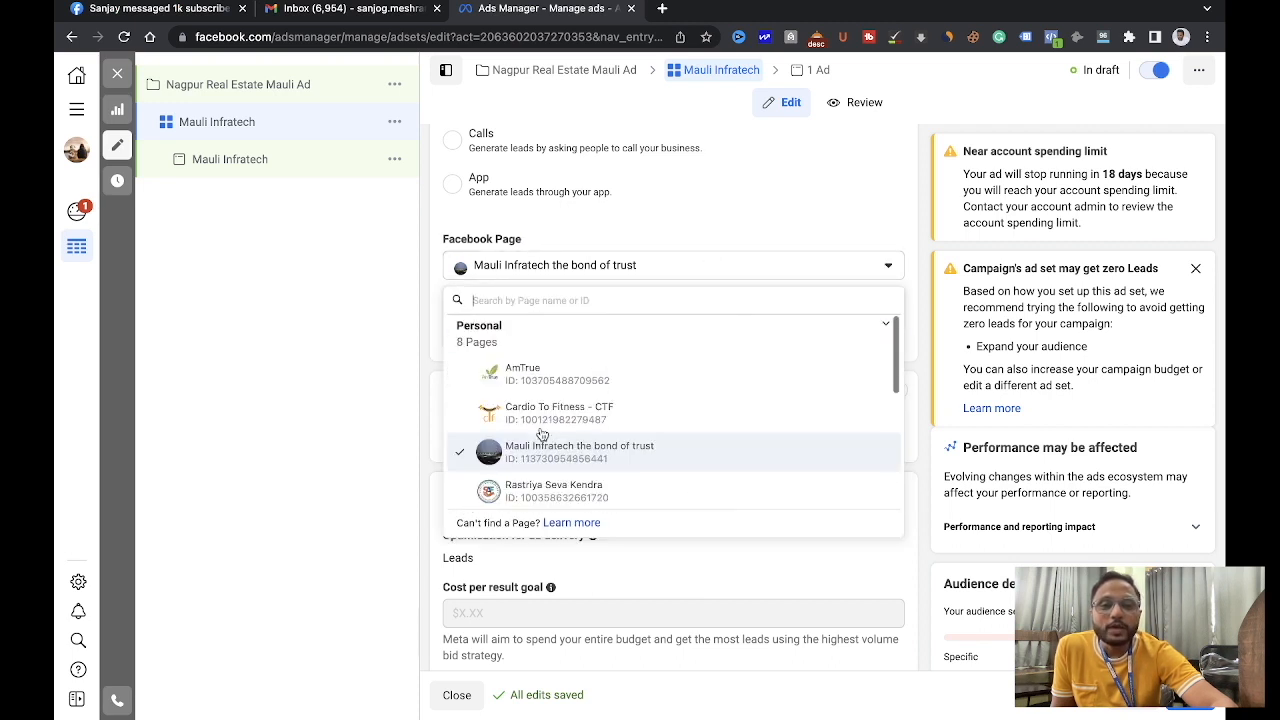
- Try the App conversion location and check which apps can be chosen for it
{"action": "left_click", "coordinate": [448, 188]}
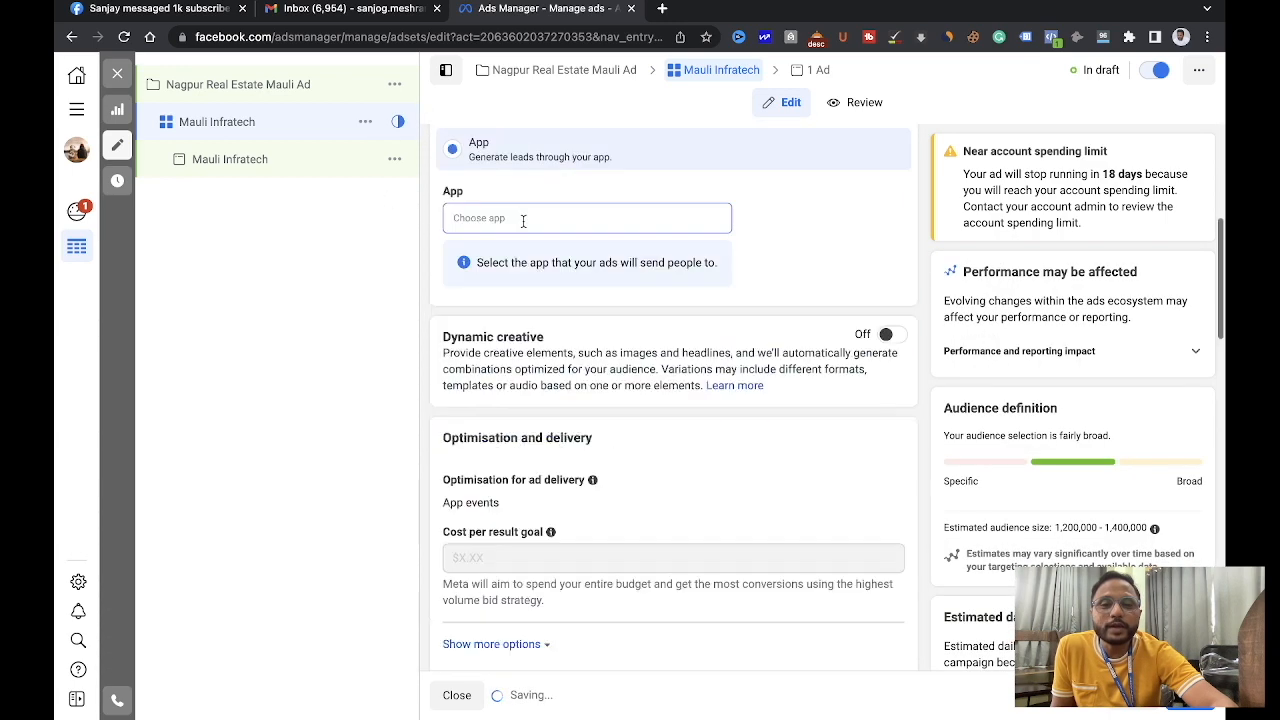
{"action": "left_click", "coordinate": [533, 239]}
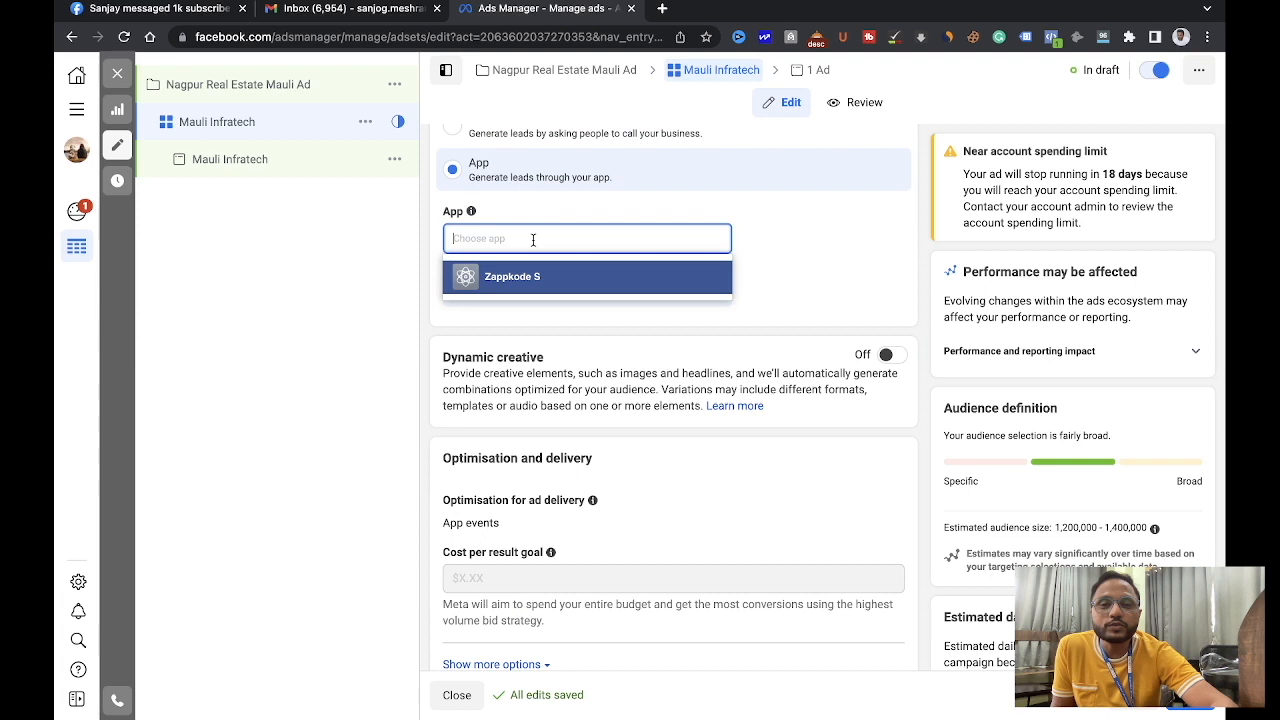
{"action": "left_click", "coordinate": [737, 189]}
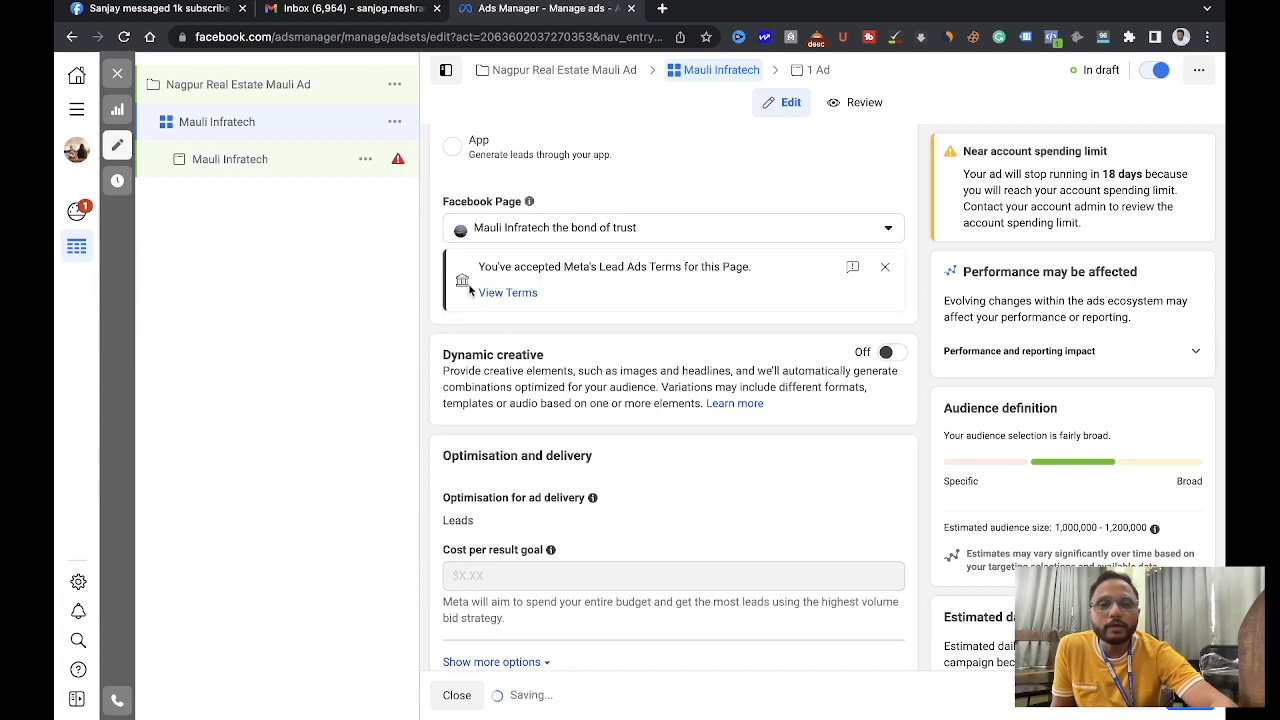
- View Meta's Lead Ads Terms for the Mauli Infratech Page and close them to return to the ad set
{"action": "left_click", "coordinate": [510, 292]}
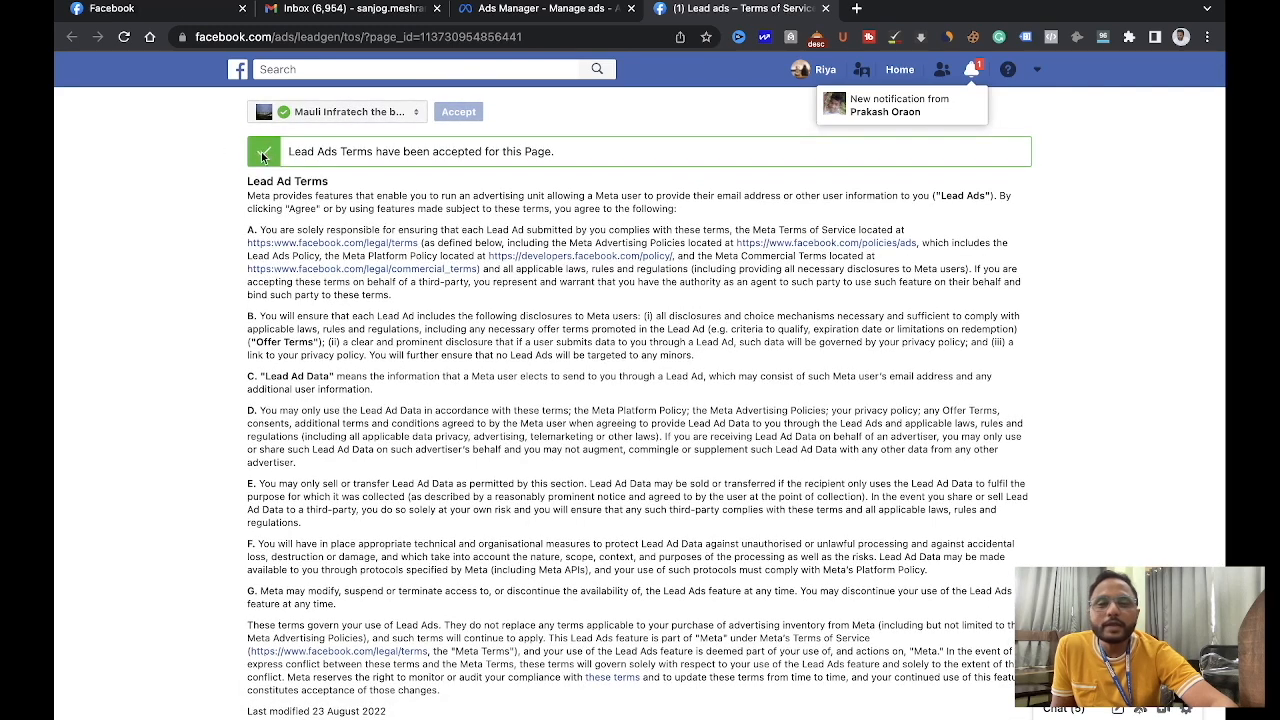
{"action": "left_click", "coordinate": [592, 16]}
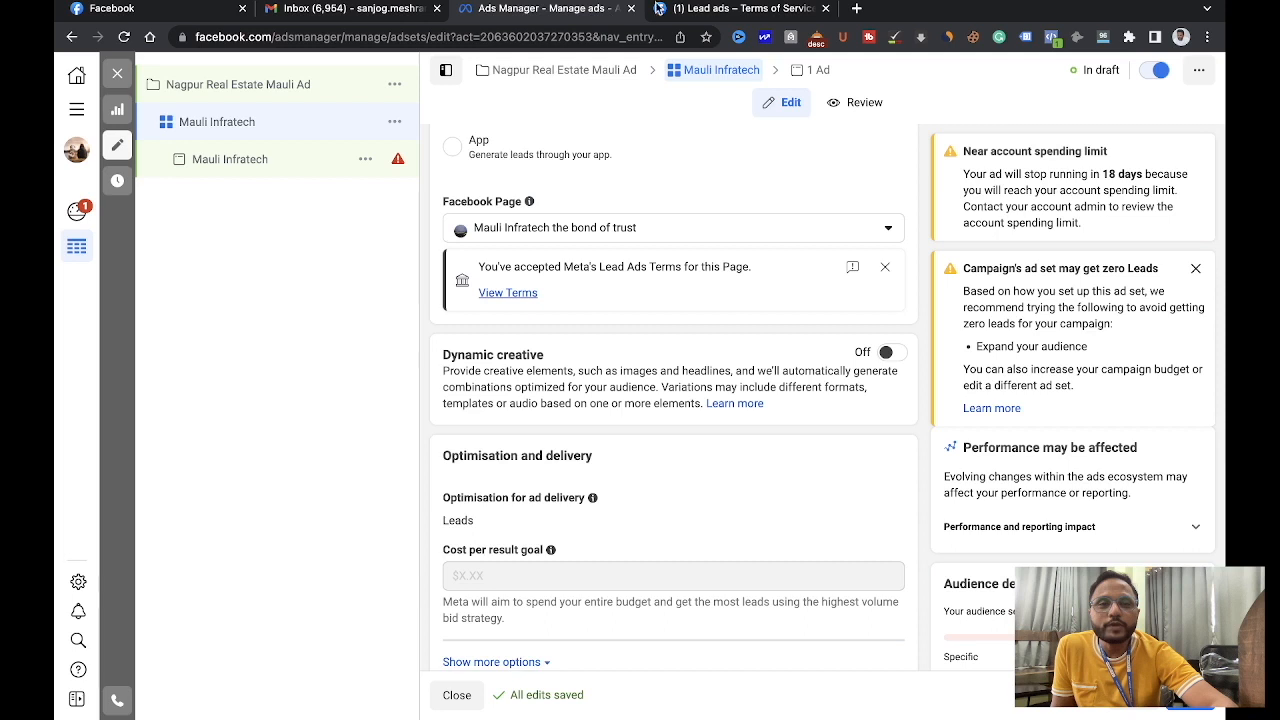
{"action": "left_click", "coordinate": [826, 9]}
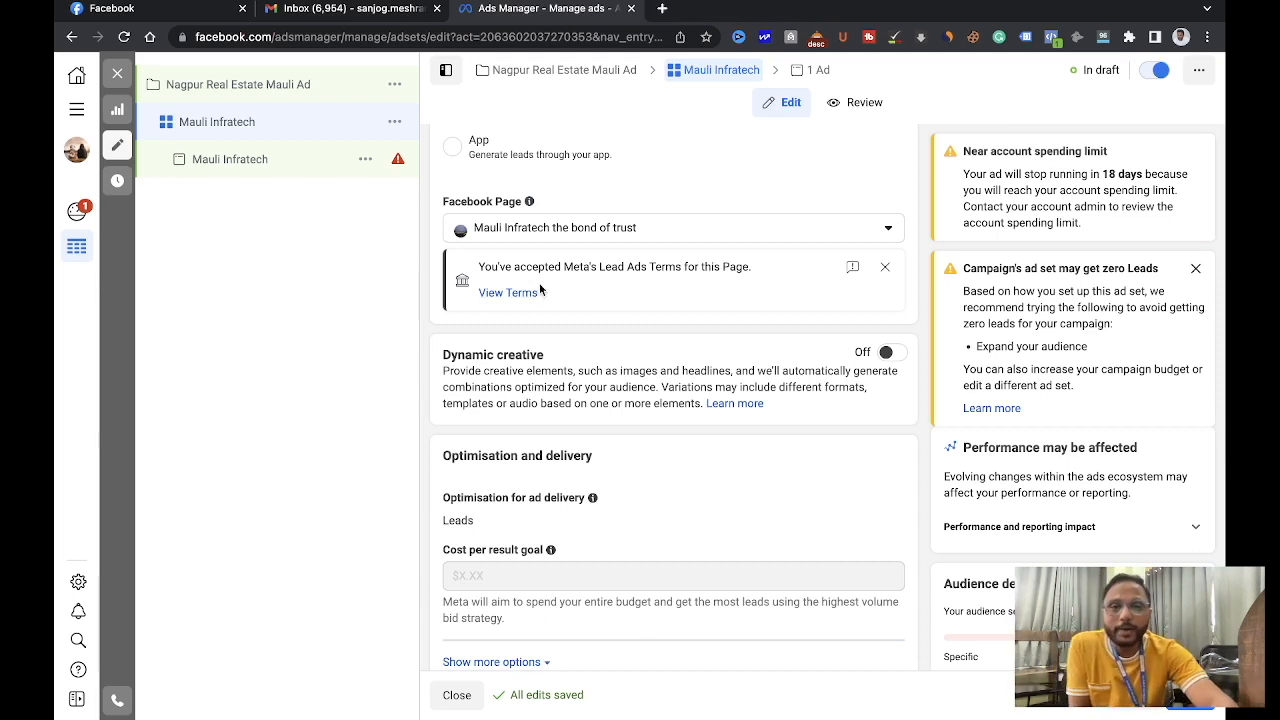
- Turn on dynamic creative for the Mauli Infratech ad set and accept its notice
{"action": "scroll", "coordinate": [582, 397], "scroll_direction": "down", "scroll_amount": 3}
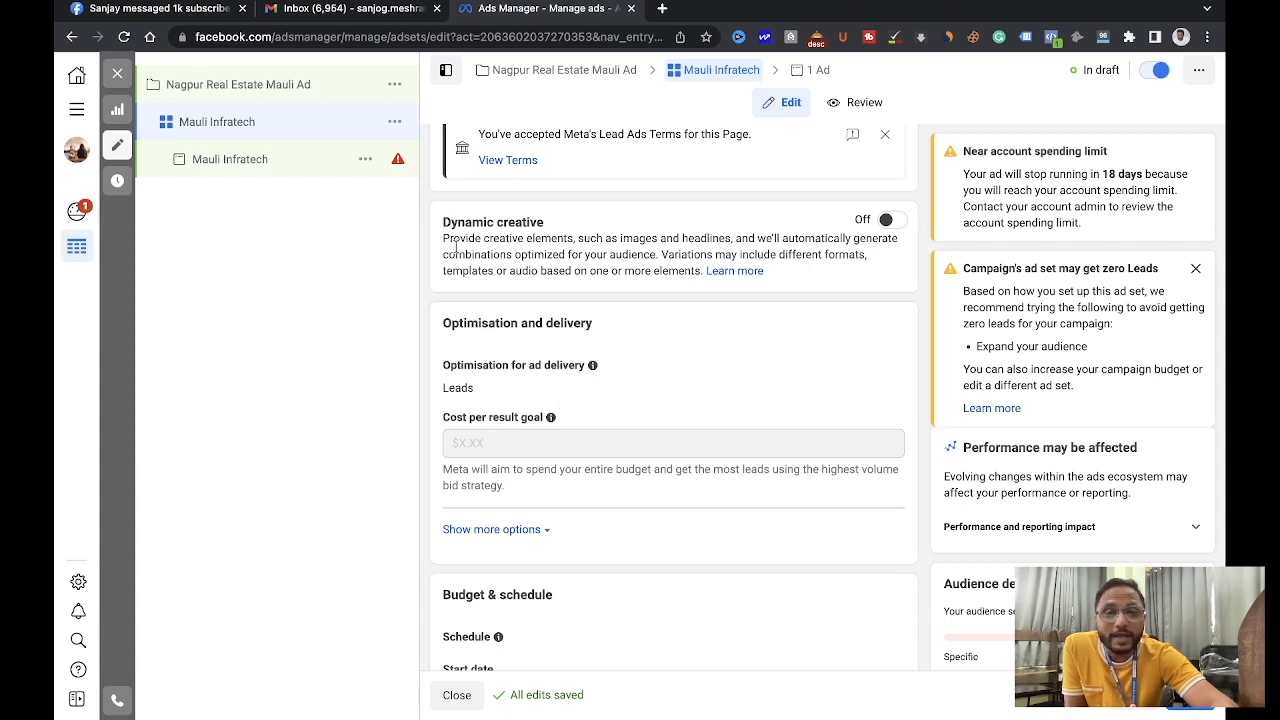
{"action": "left_click", "coordinate": [887, 221]}
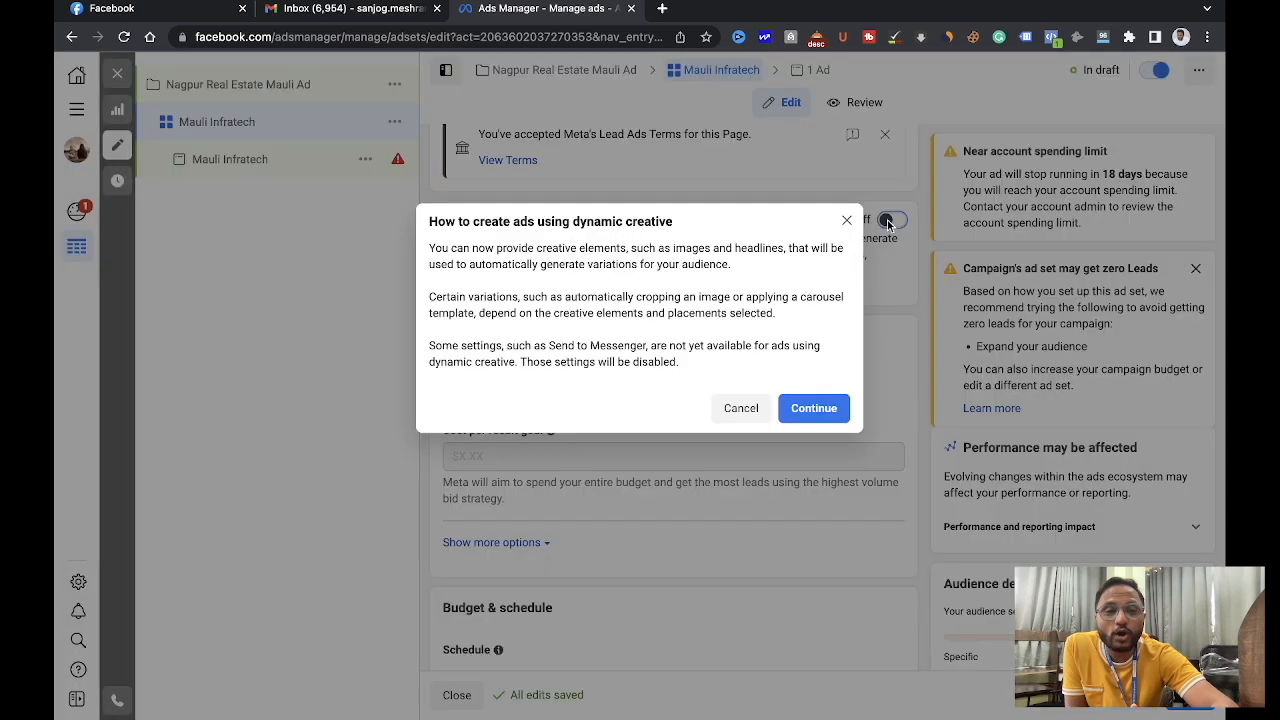
{"action": "left_click", "coordinate": [836, 402]}
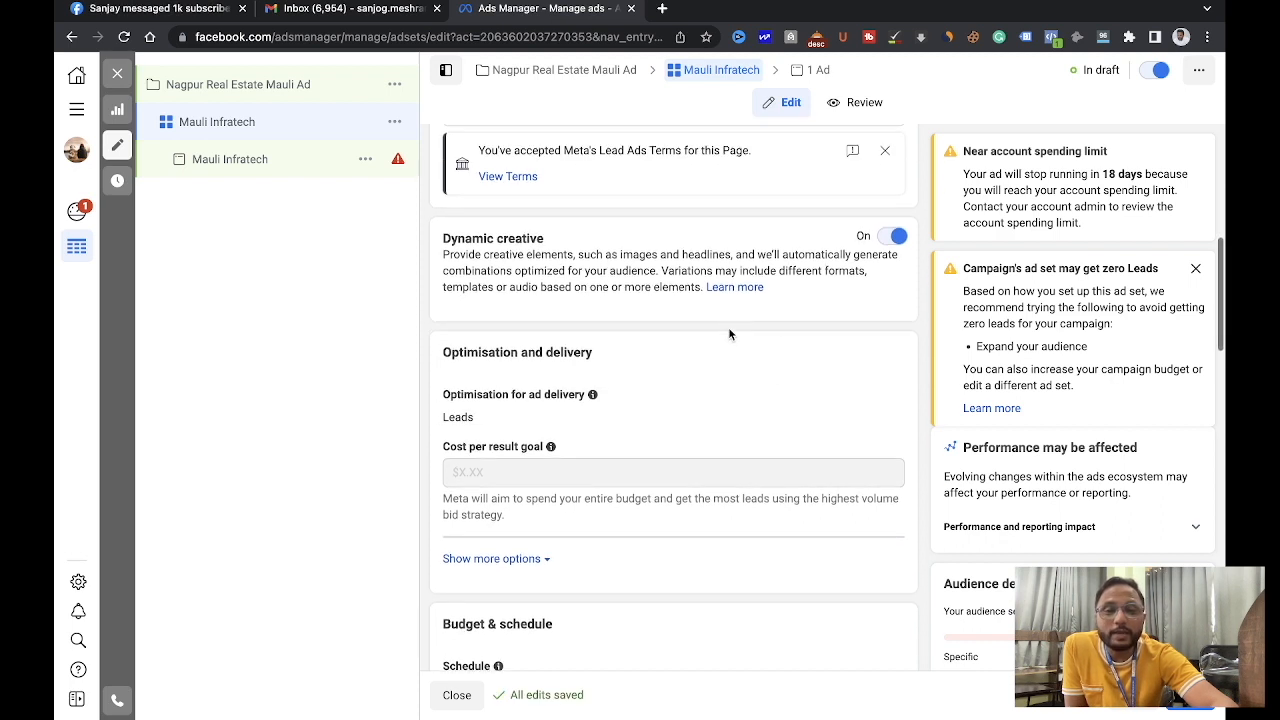
- Review the optimisation and schedule settings, checking the optional end date fields without setting an end date
{"action": "scroll", "coordinate": [735, 340], "scroll_direction": "down", "scroll_amount": 1}
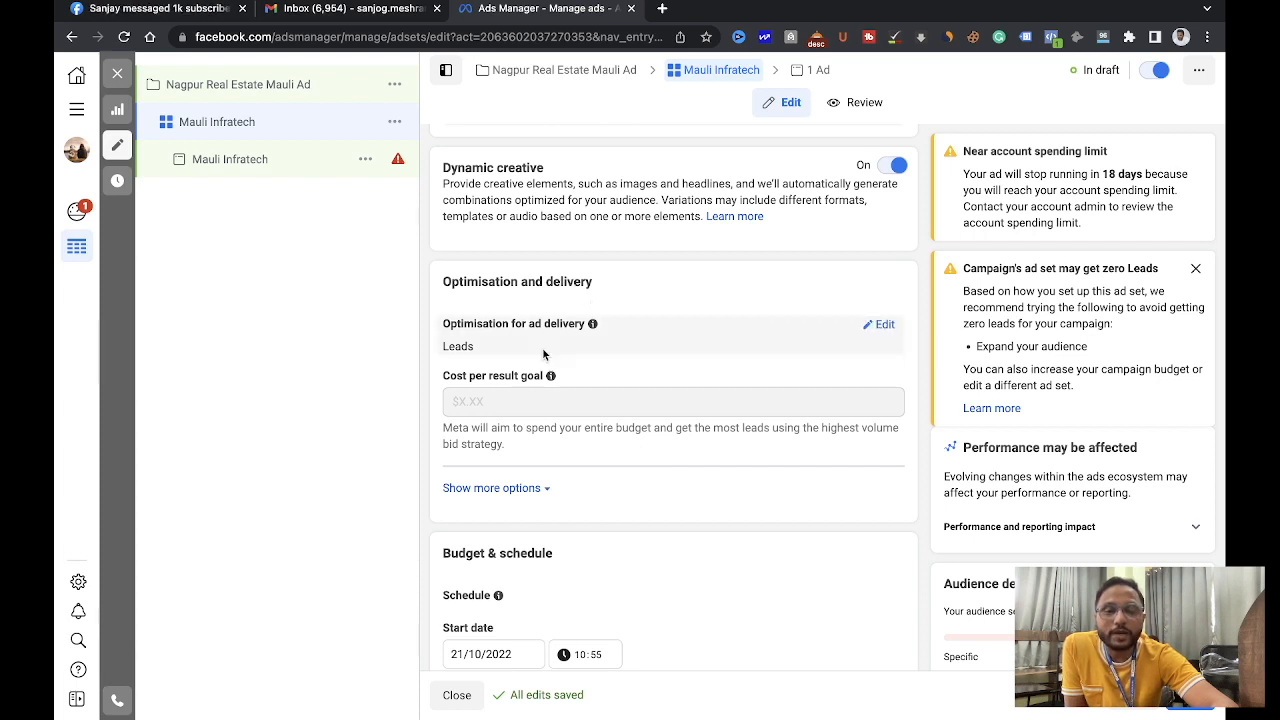
{"action": "scroll", "coordinate": [543, 353], "scroll_direction": "down", "scroll_amount": 3}
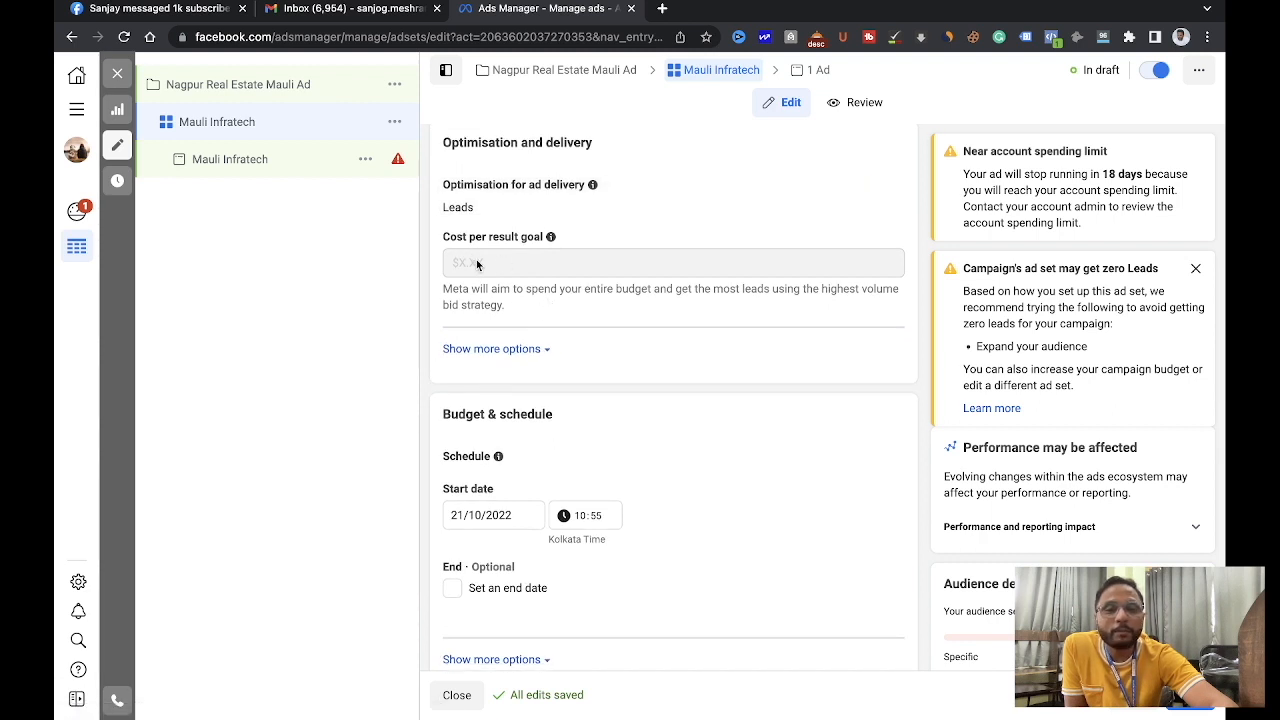
{"action": "mouse_move", "coordinate": [481, 270]}
{"action": "scroll", "coordinate": [481, 273], "scroll_direction": "down", "scroll_amount": 3}
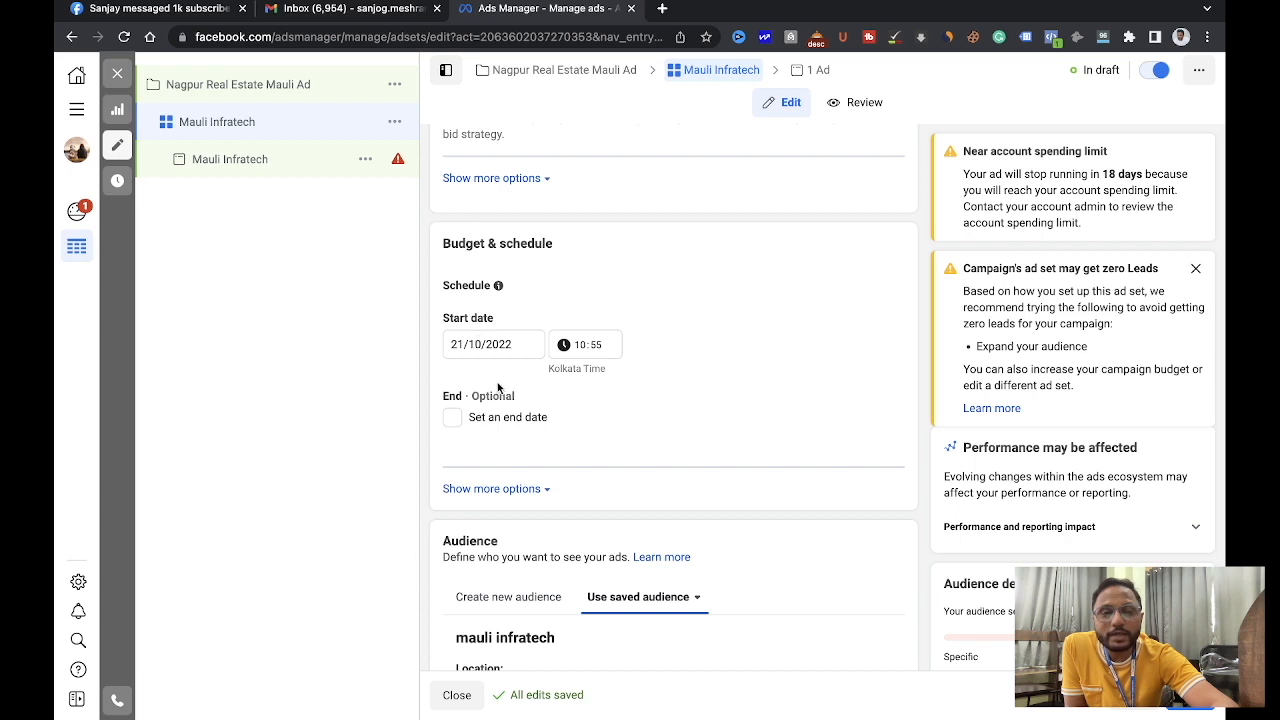
{"action": "left_click", "coordinate": [452, 419]}
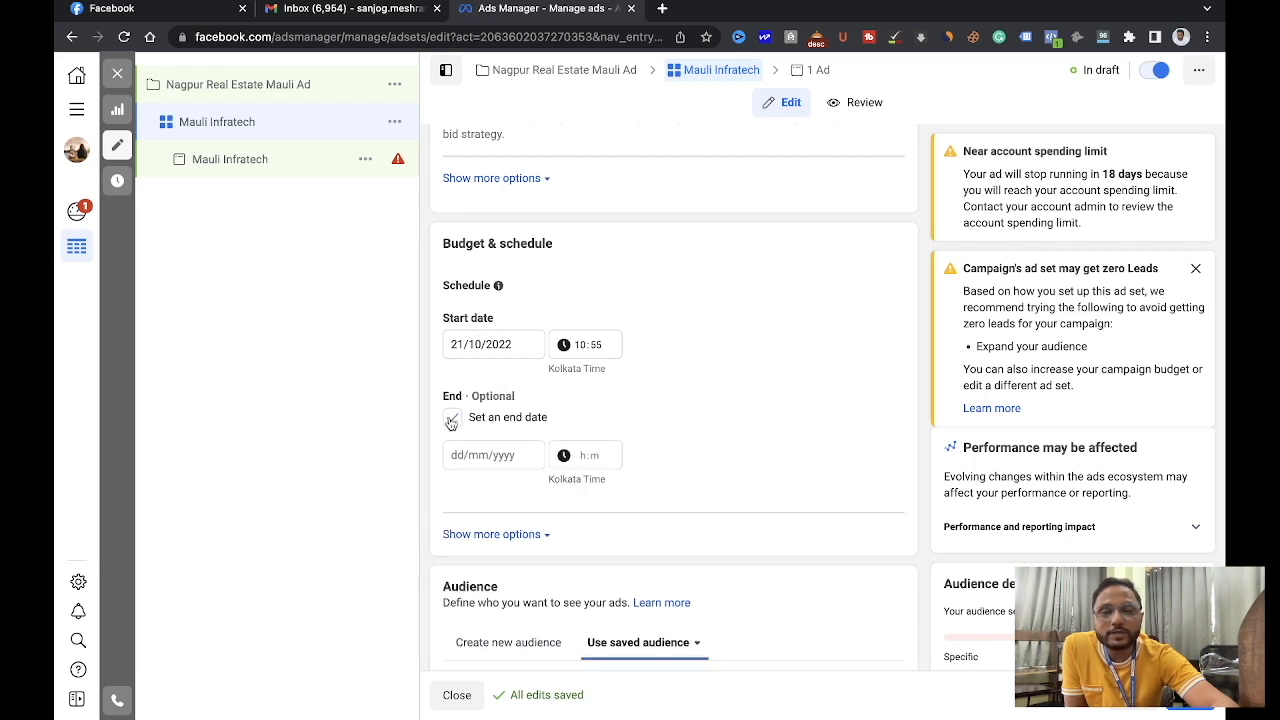
{"action": "left_click", "coordinate": [452, 419]}
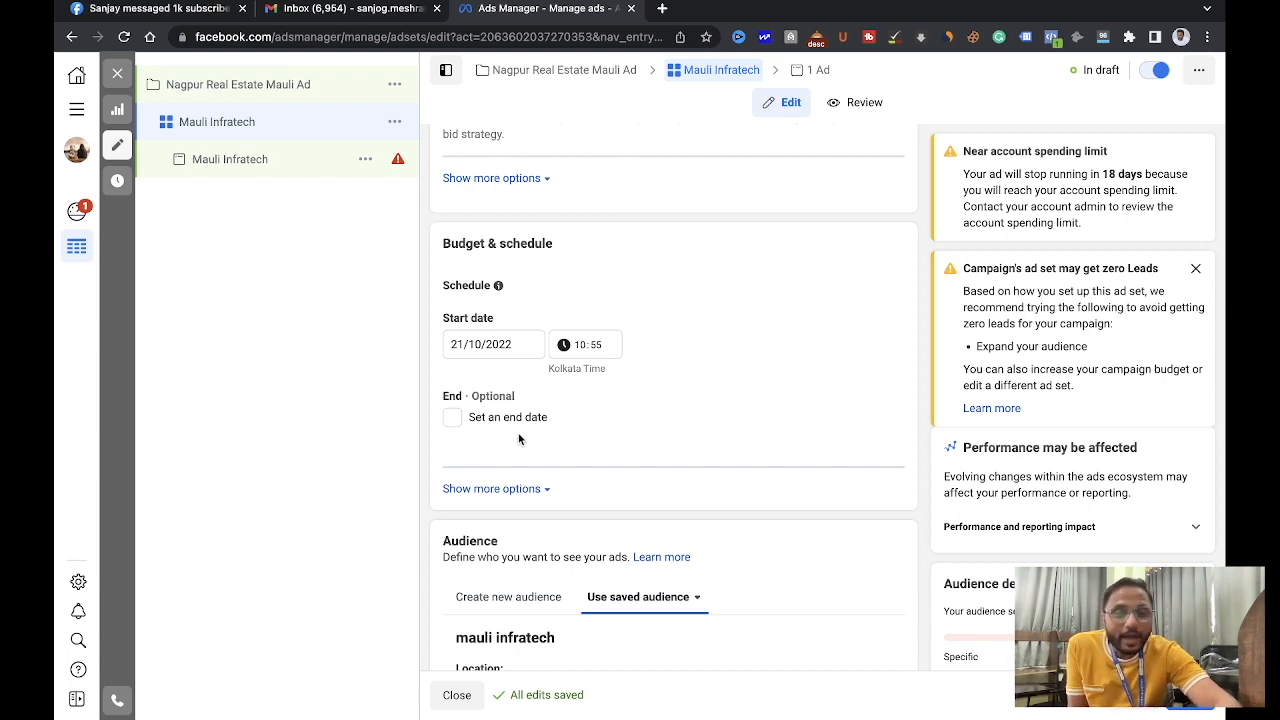
{"action": "scroll", "coordinate": [537, 551], "scroll_direction": "down", "scroll_amount": 3}
{"action": "scroll", "coordinate": [537, 549], "scroll_direction": "up", "scroll_amount": 3}
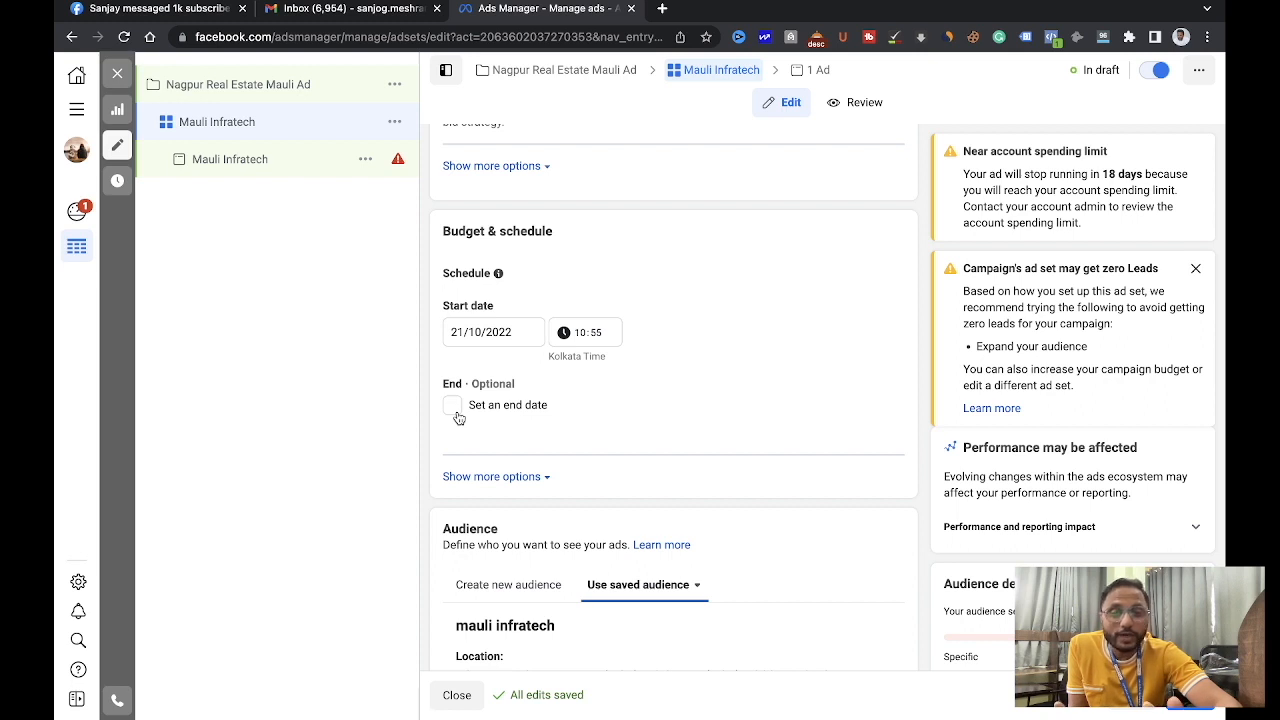
- Examine the locations, age range and detailed targeting of the saved audience mauli infratech
{"action": "scroll", "coordinate": [458, 418], "scroll_direction": "down", "scroll_amount": 1}
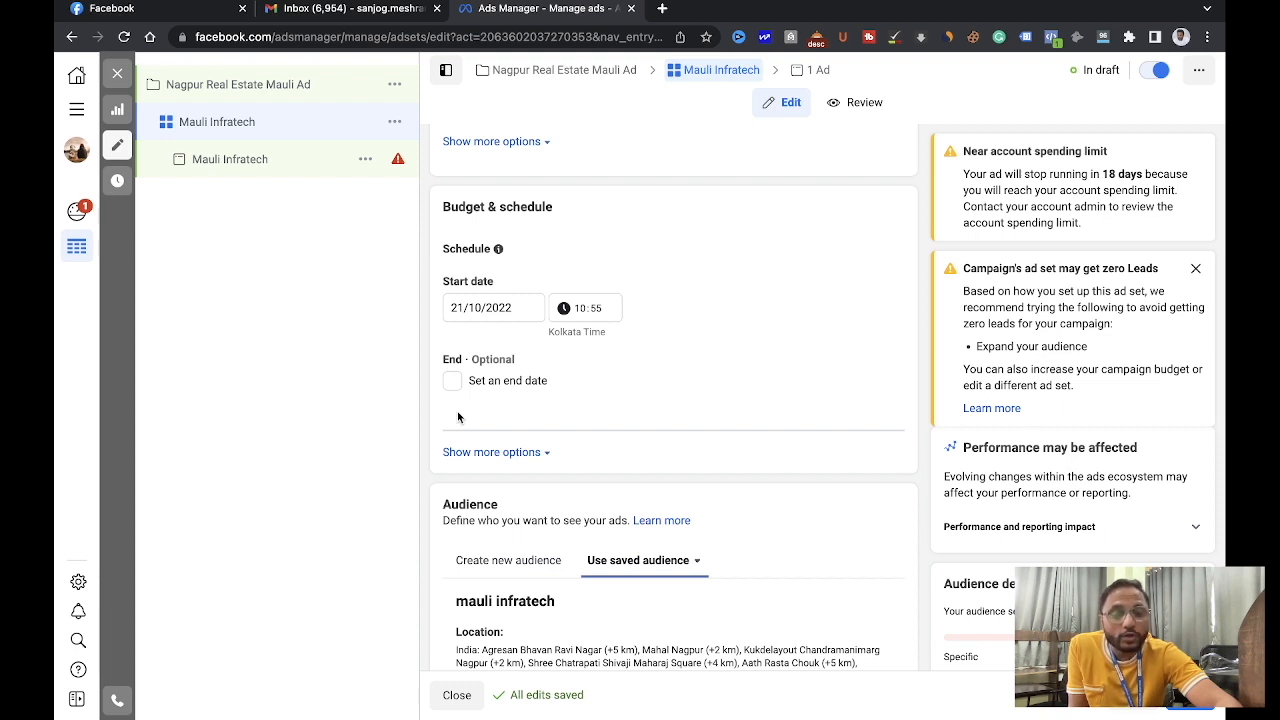
{"action": "scroll", "coordinate": [470, 400], "scroll_direction": "down", "scroll_amount": 2}
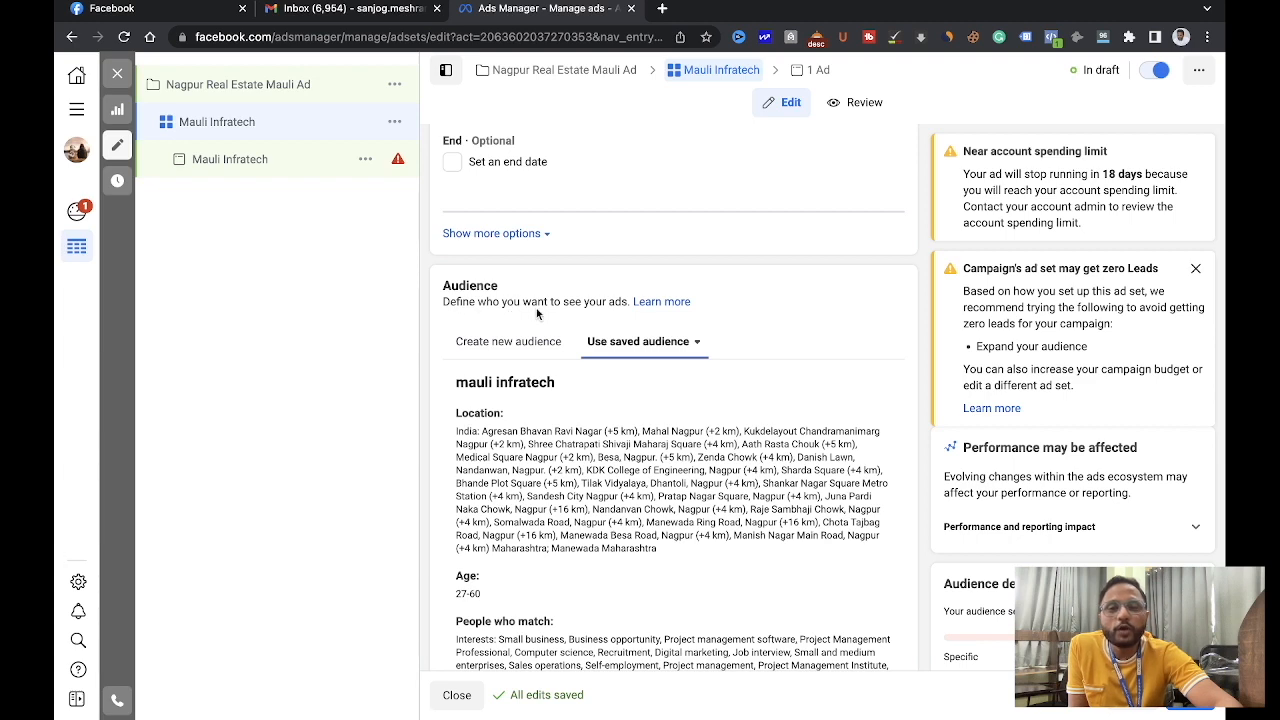
{"action": "scroll", "coordinate": [583, 460], "scroll_direction": "down", "scroll_amount": 2}
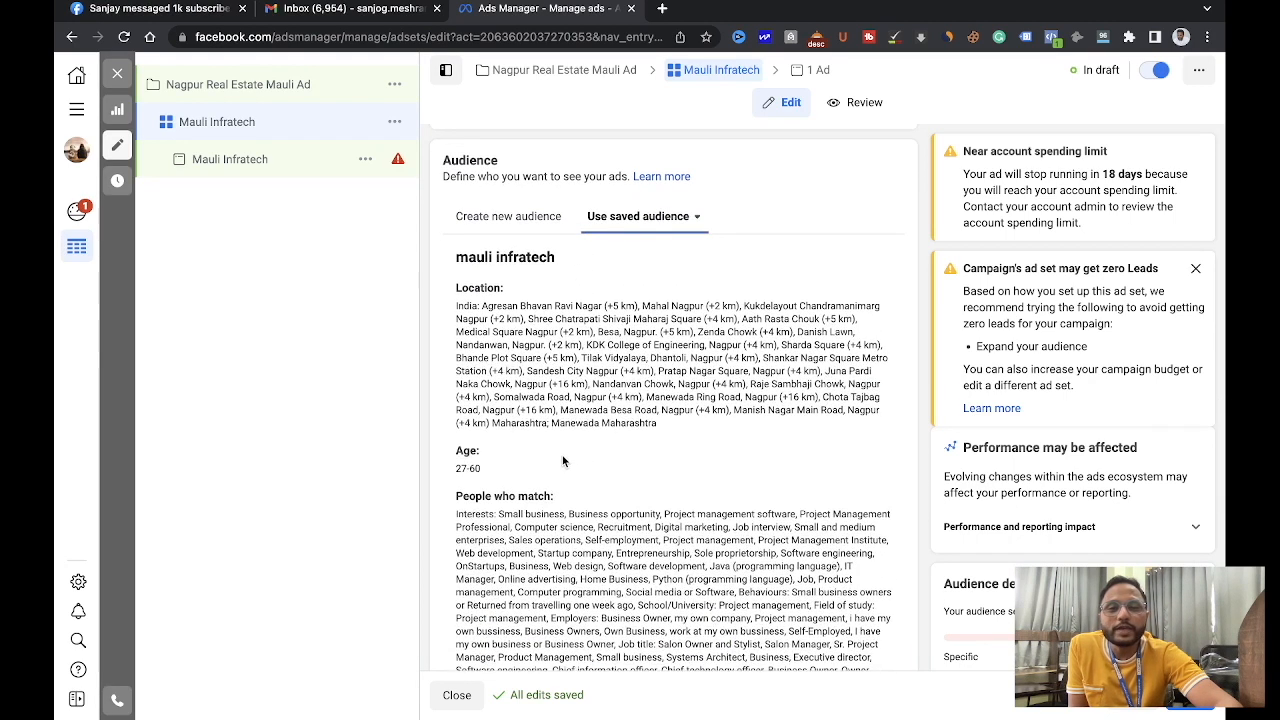
{"action": "scroll", "coordinate": [562, 460], "scroll_direction": "down", "scroll_amount": 4}
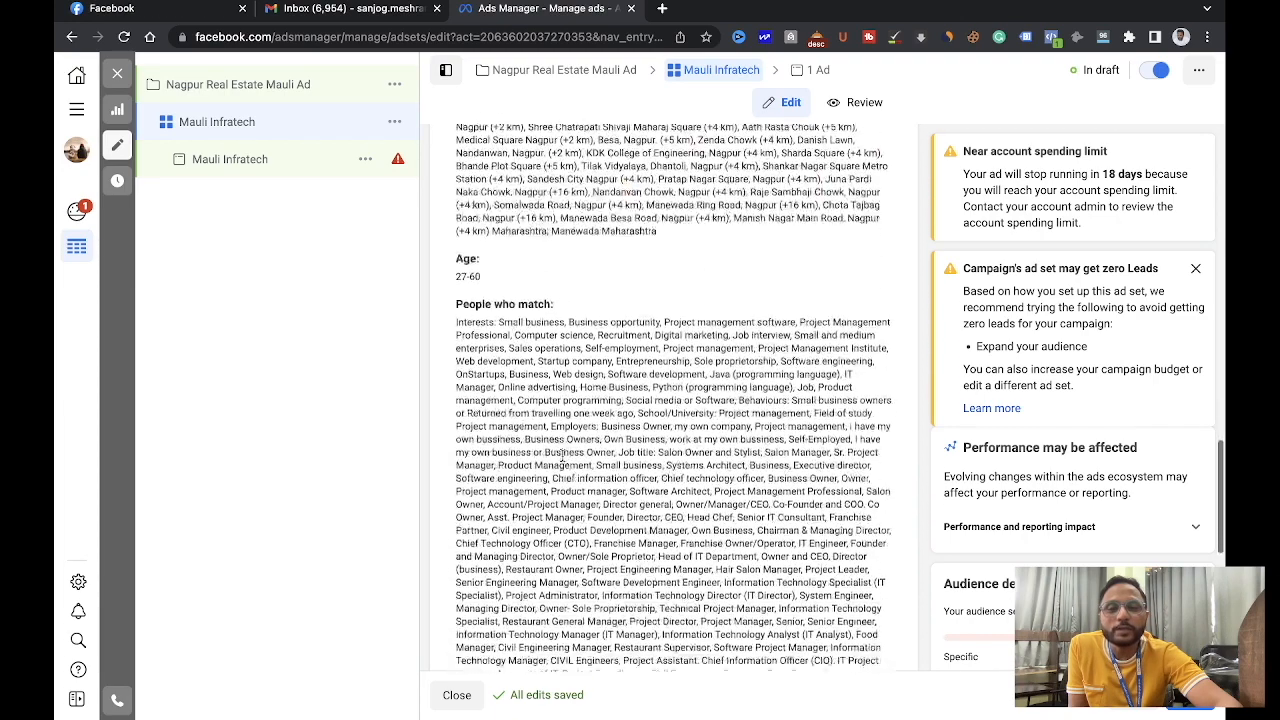
{"action": "scroll", "coordinate": [562, 458], "scroll_direction": "down", "scroll_amount": 2}
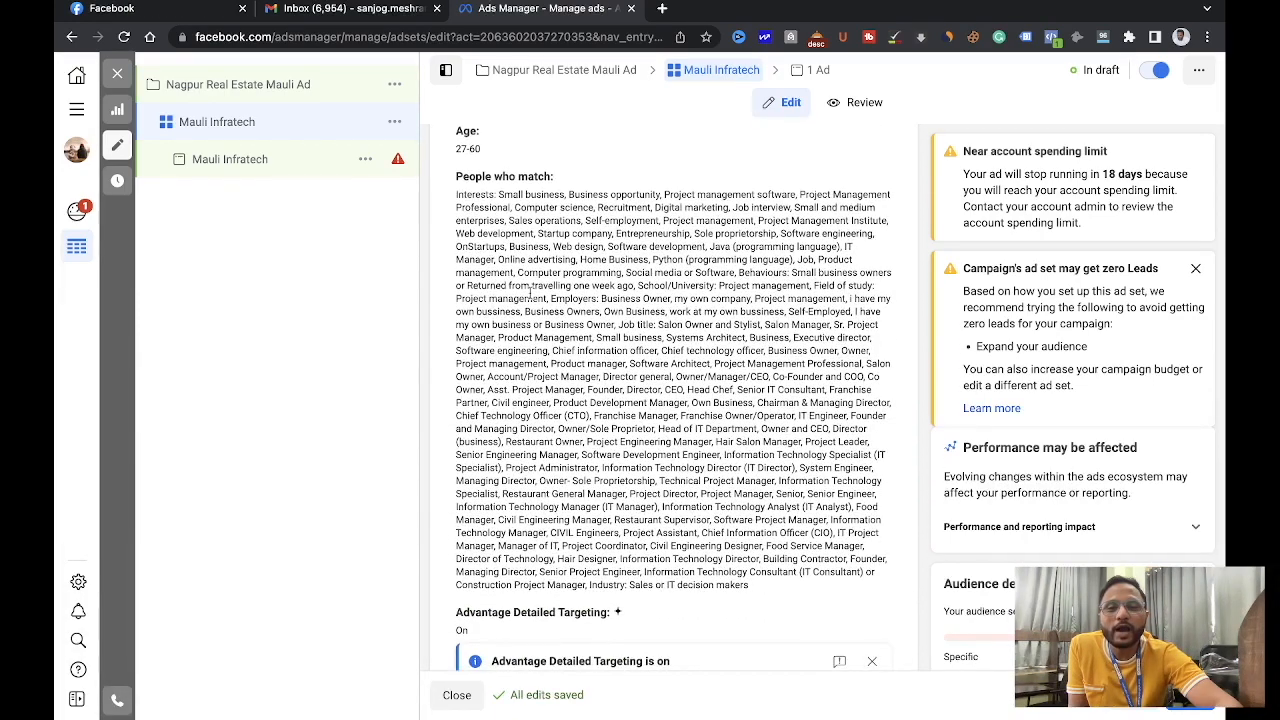
{"action": "scroll", "coordinate": [536, 378], "scroll_direction": "down", "scroll_amount": 5}
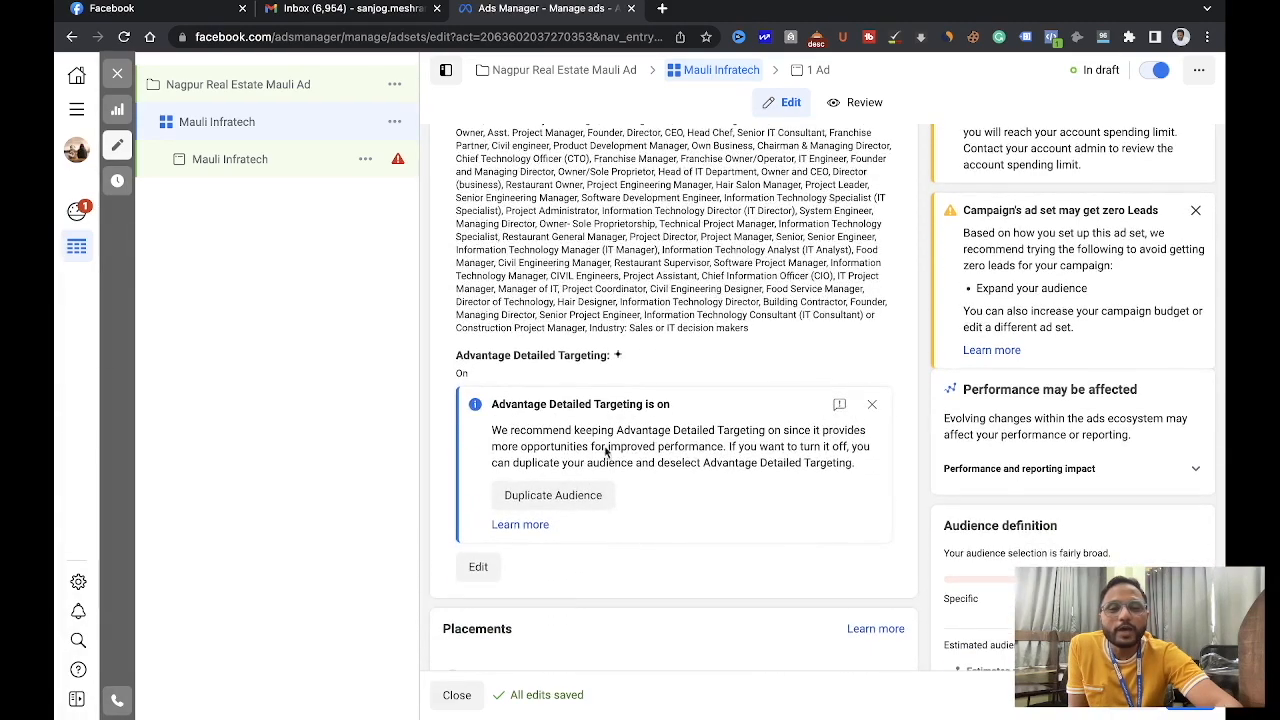
- Open the saved audience mauli infratech for editing and check its custom audience search and listed locations
{"action": "left_click", "coordinate": [479, 569]}
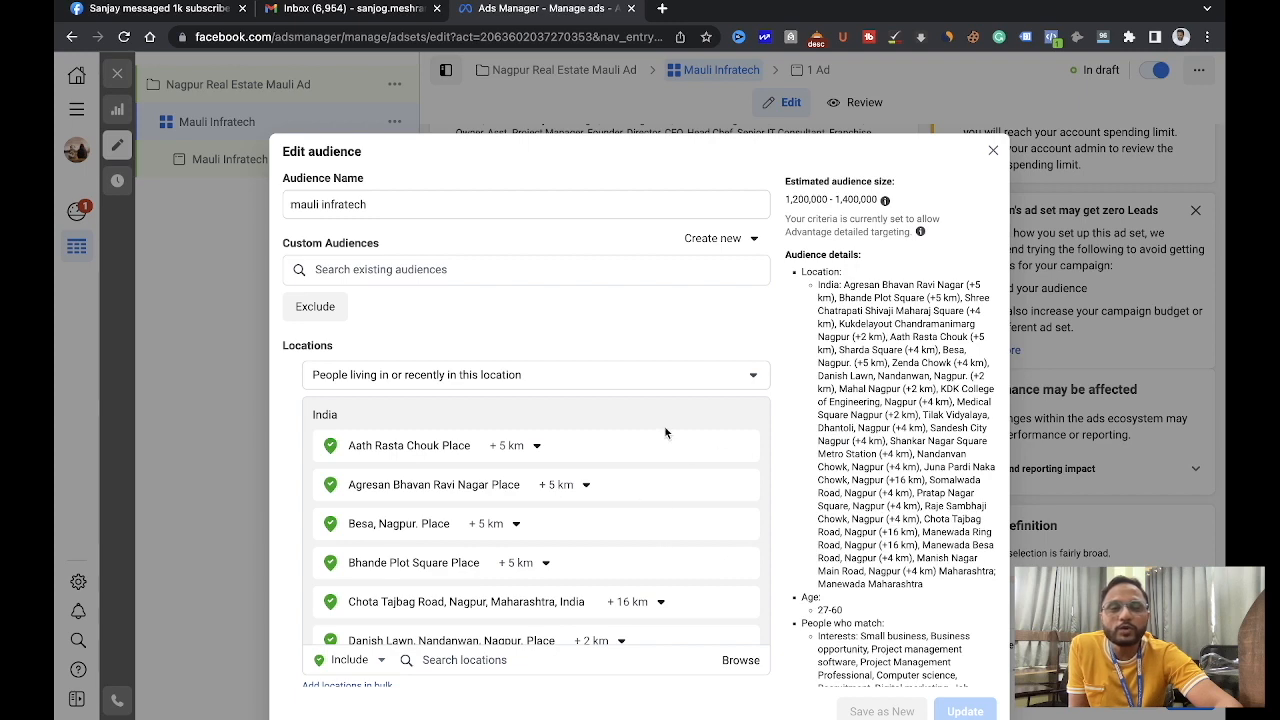
{"action": "scroll", "coordinate": [470, 530], "scroll_direction": "down", "scroll_amount": 1}
{"action": "scroll", "coordinate": [470, 530], "scroll_direction": "down", "scroll_amount": 3}
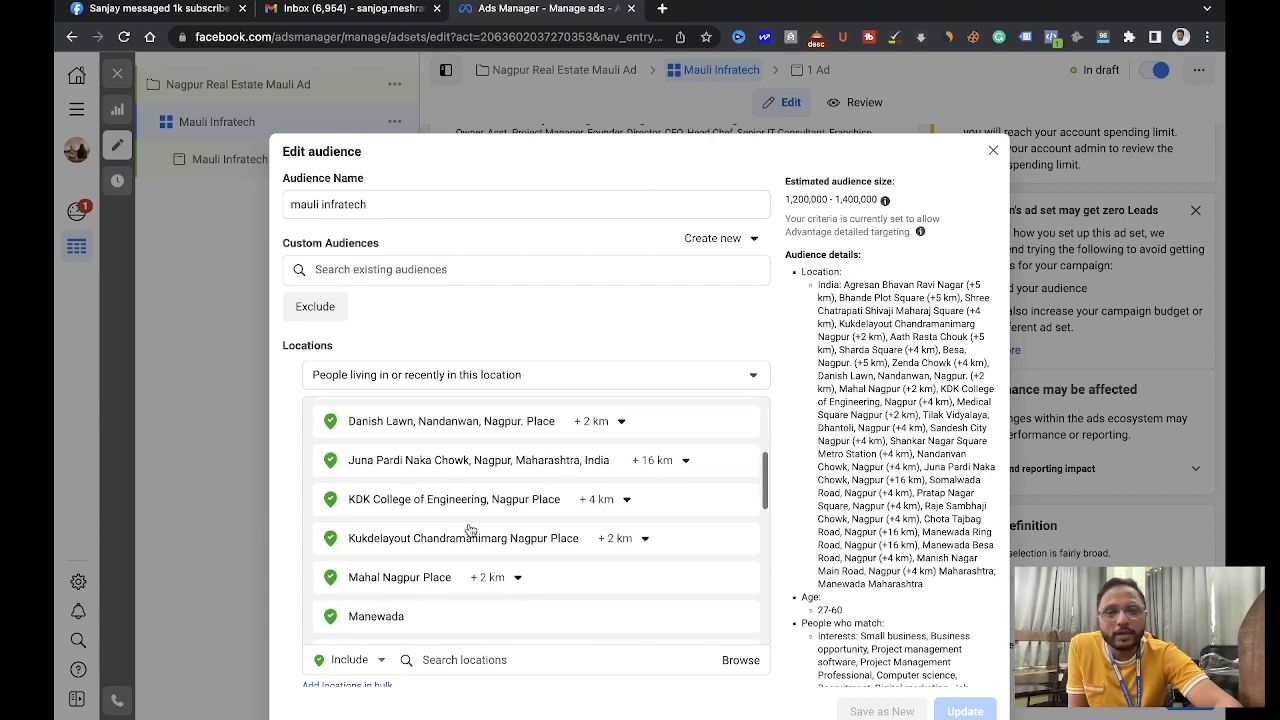
{"action": "scroll", "coordinate": [478, 525], "scroll_direction": "up", "scroll_amount": 4}
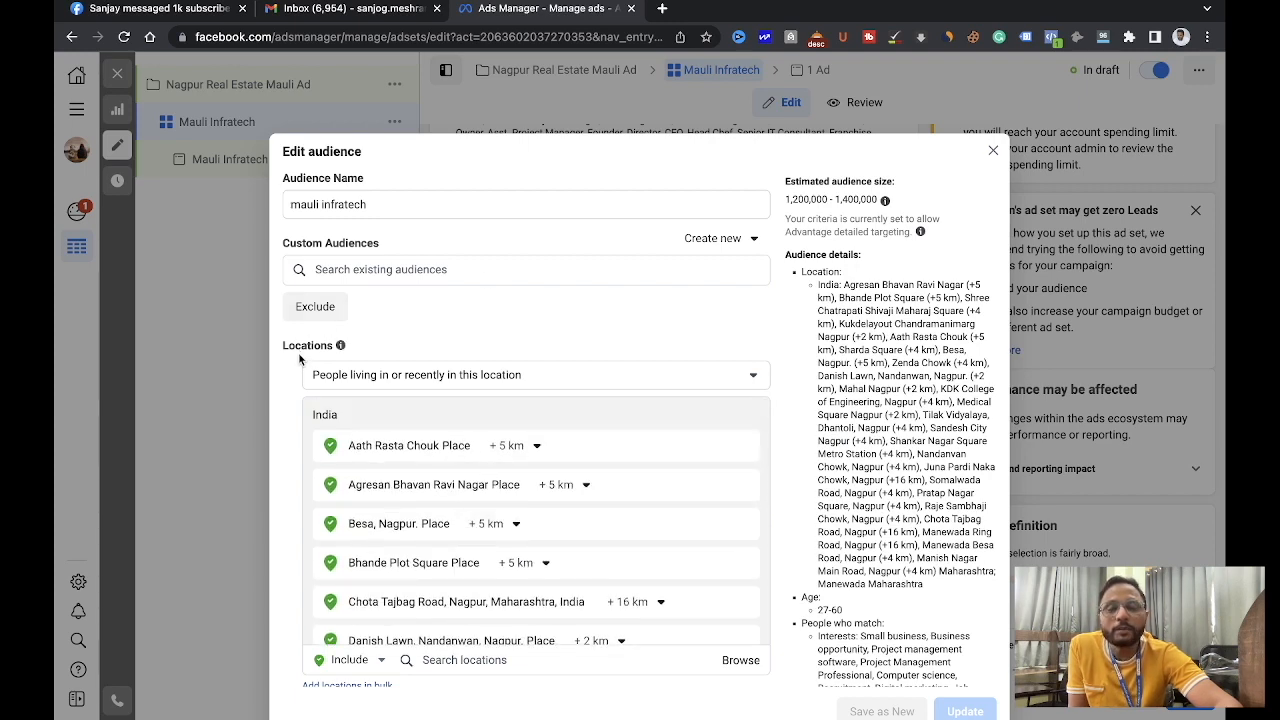
{"action": "left_click", "coordinate": [357, 271]}
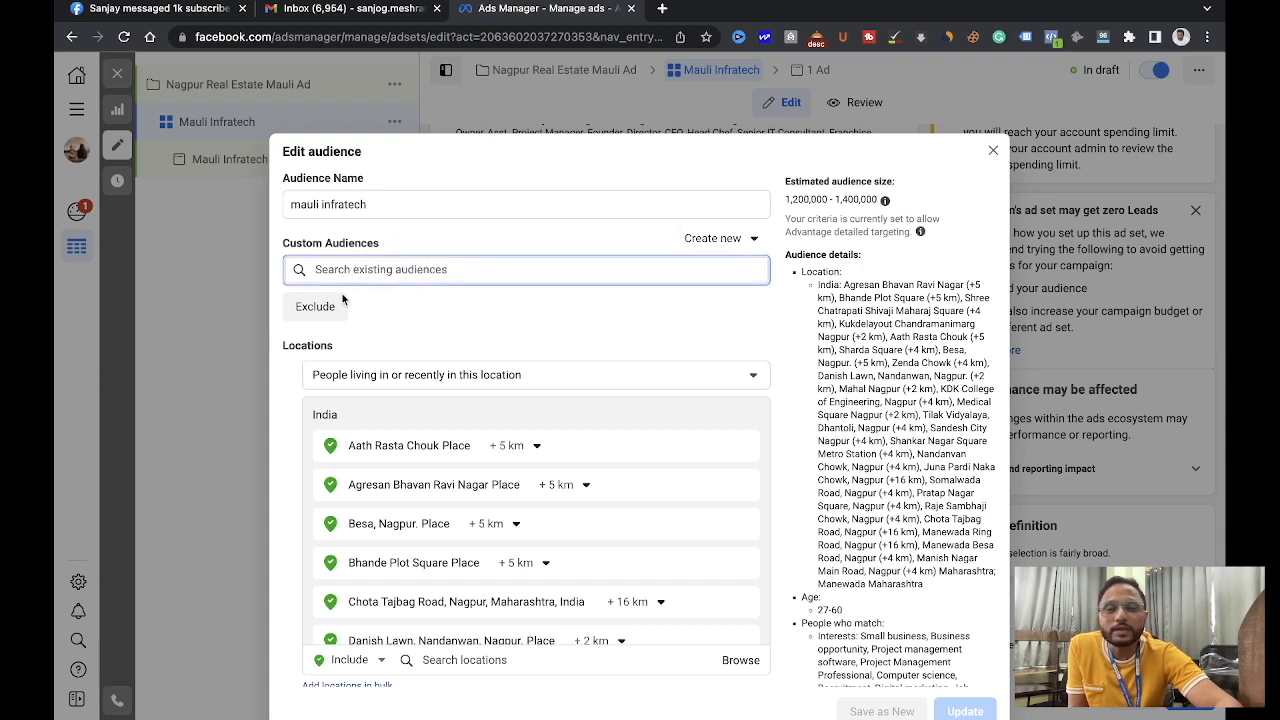
{"action": "left_click", "coordinate": [276, 392]}
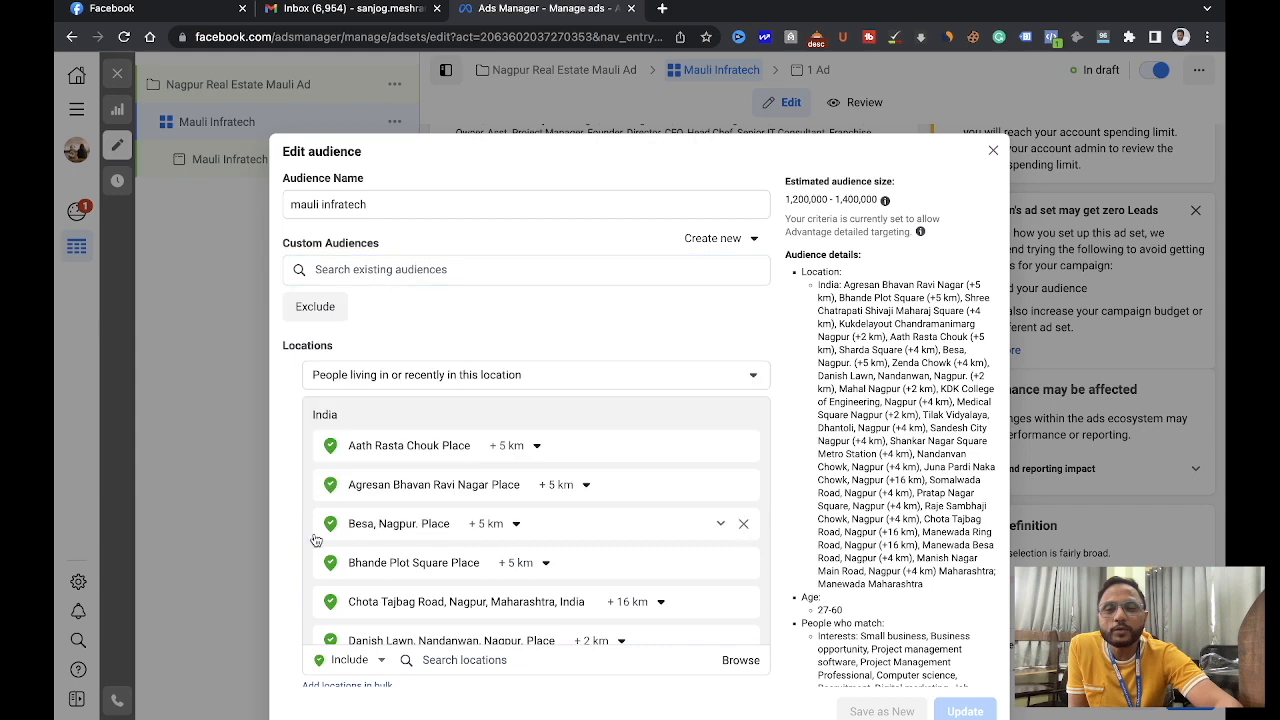
- Examine all included Nagpur locations of the audience and the radius set around each one
{"action": "scroll", "coordinate": [318, 538], "scroll_direction": "down", "scroll_amount": 1}
{"action": "scroll", "coordinate": [318, 538], "scroll_direction": "up", "scroll_amount": 1}
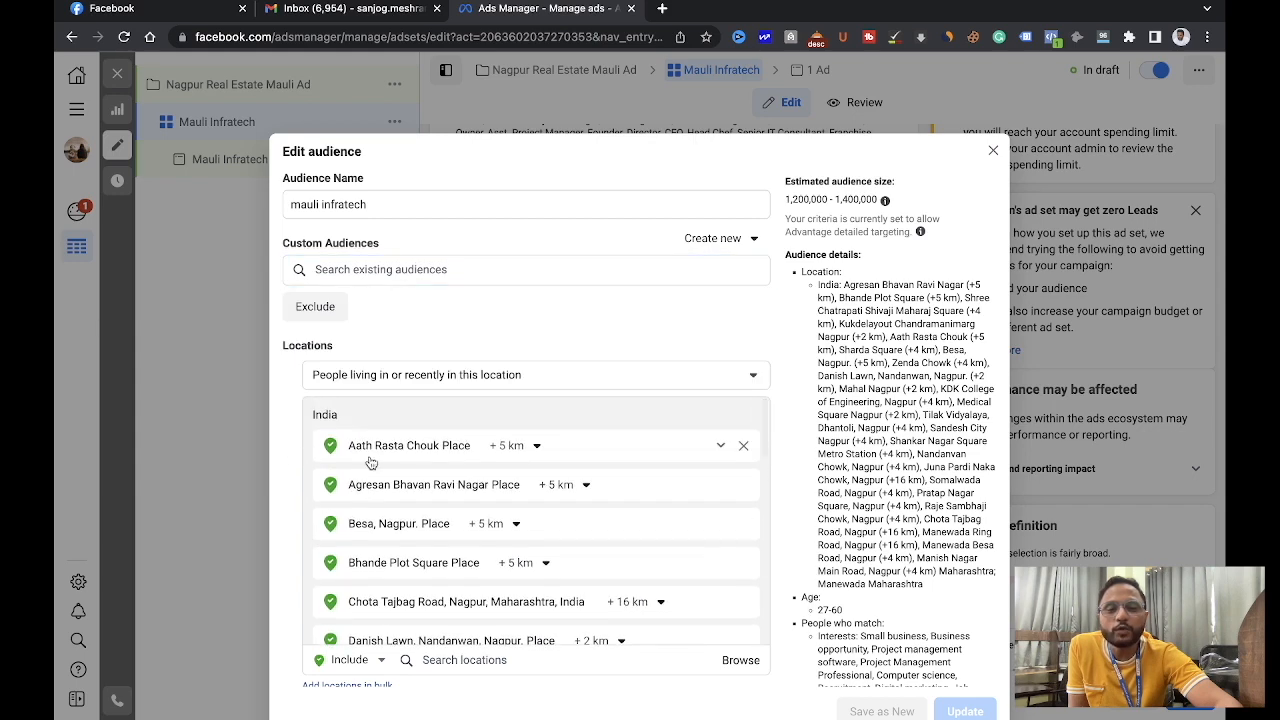
{"action": "scroll", "coordinate": [390, 490], "scroll_direction": "down", "scroll_amount": 1}
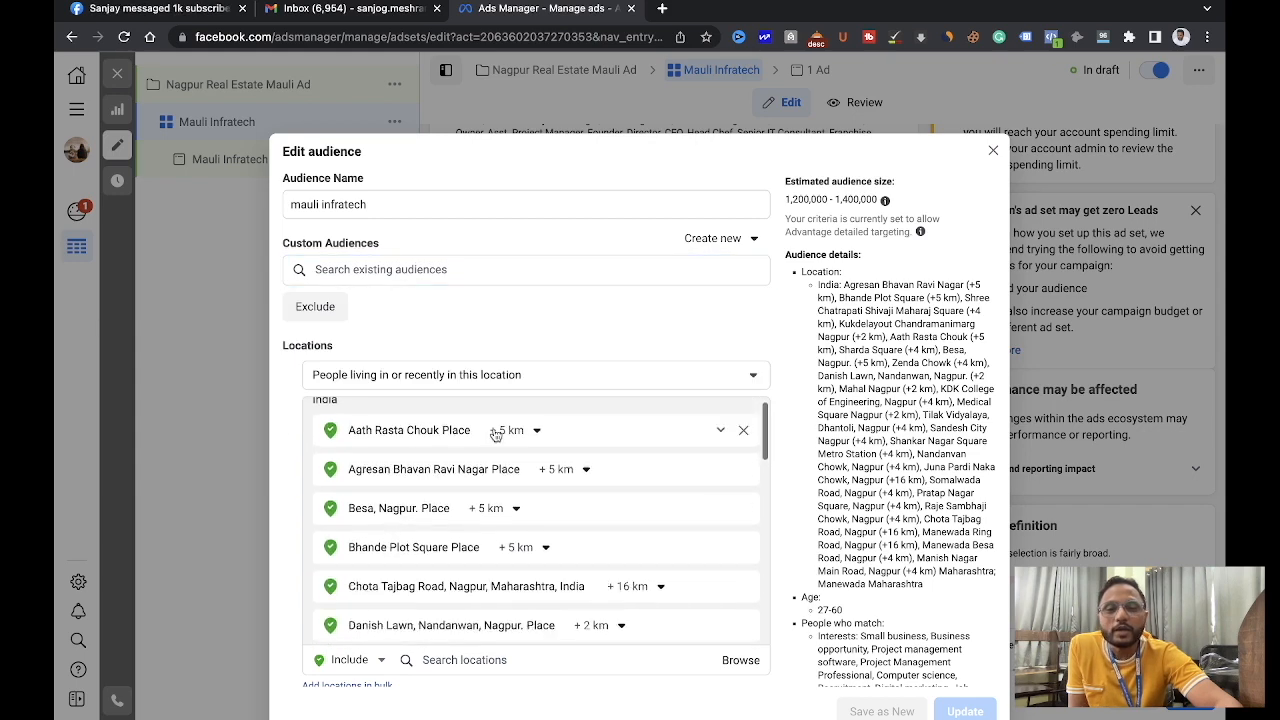
{"action": "scroll", "coordinate": [505, 498], "scroll_direction": "down", "scroll_amount": 6}
{"action": "scroll", "coordinate": [505, 498], "scroll_direction": "up", "scroll_amount": 7}
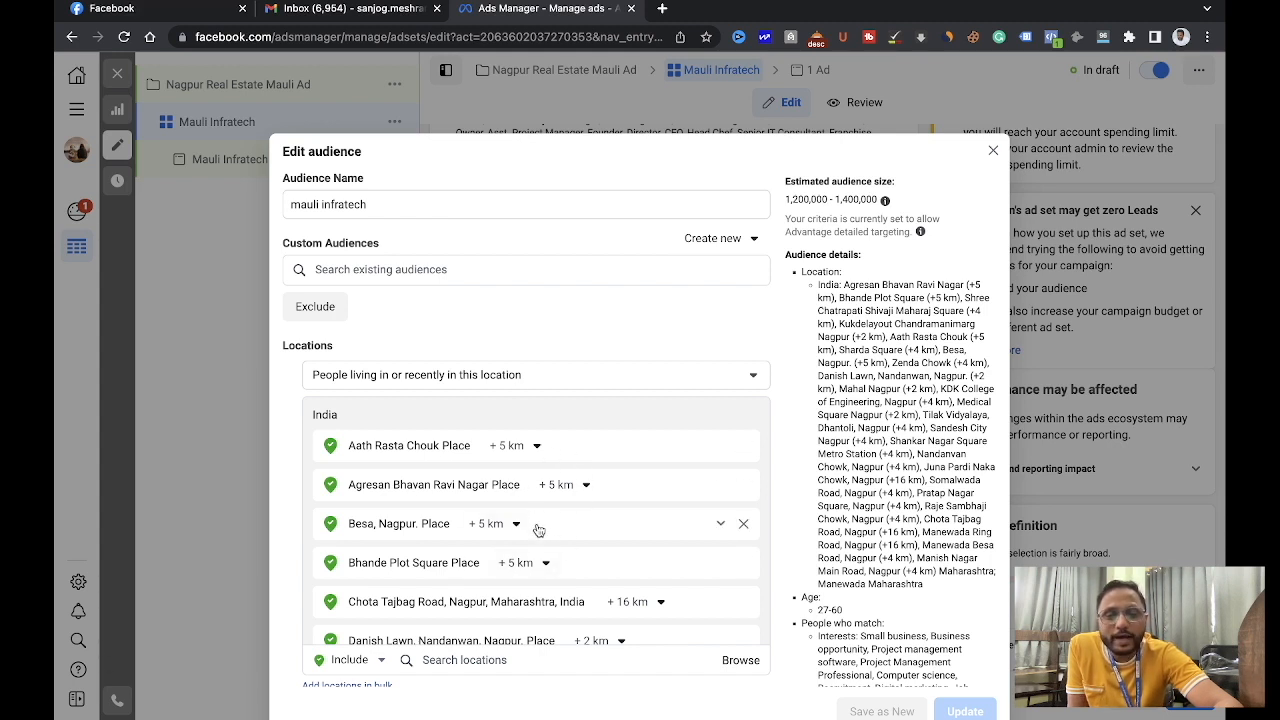
{"action": "scroll", "coordinate": [538, 545], "scroll_direction": "down", "scroll_amount": 2}
{"action": "scroll", "coordinate": [538, 545], "scroll_direction": "down", "scroll_amount": 3}
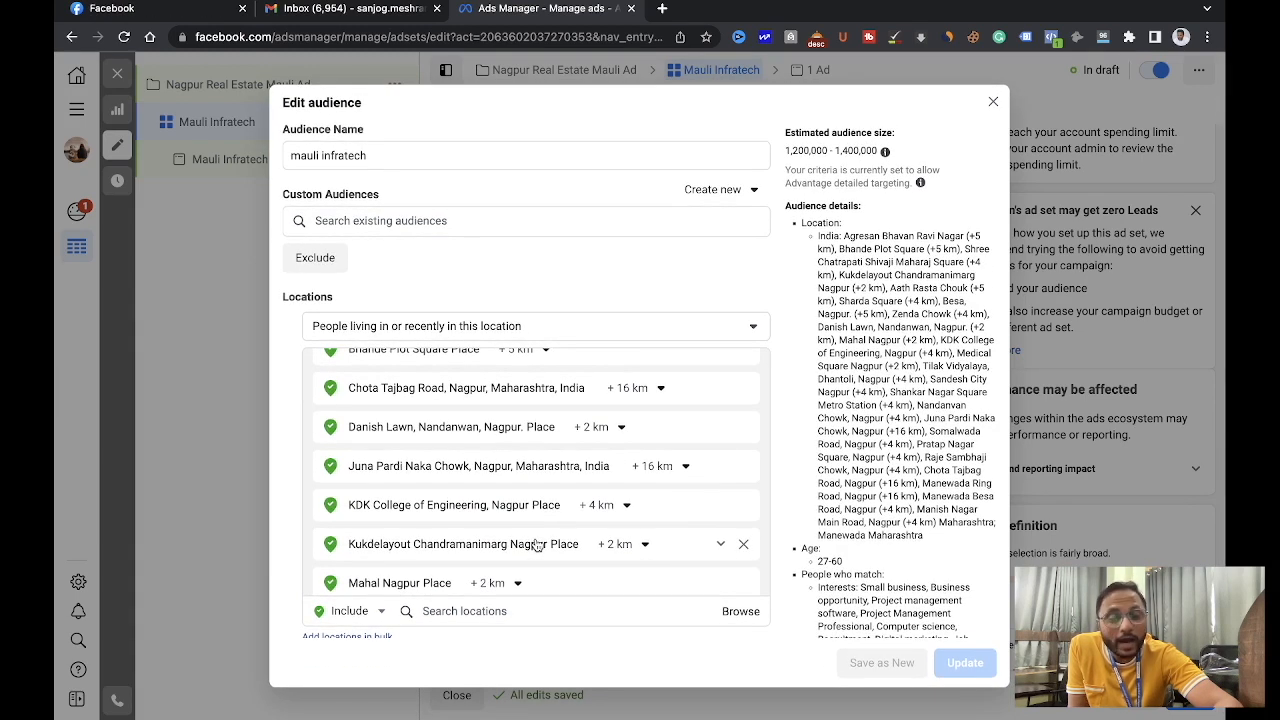
{"action": "scroll", "coordinate": [560, 563], "scroll_direction": "down", "scroll_amount": 10}
{"action": "scroll", "coordinate": [563, 566], "scroll_direction": "down", "scroll_amount": 2}
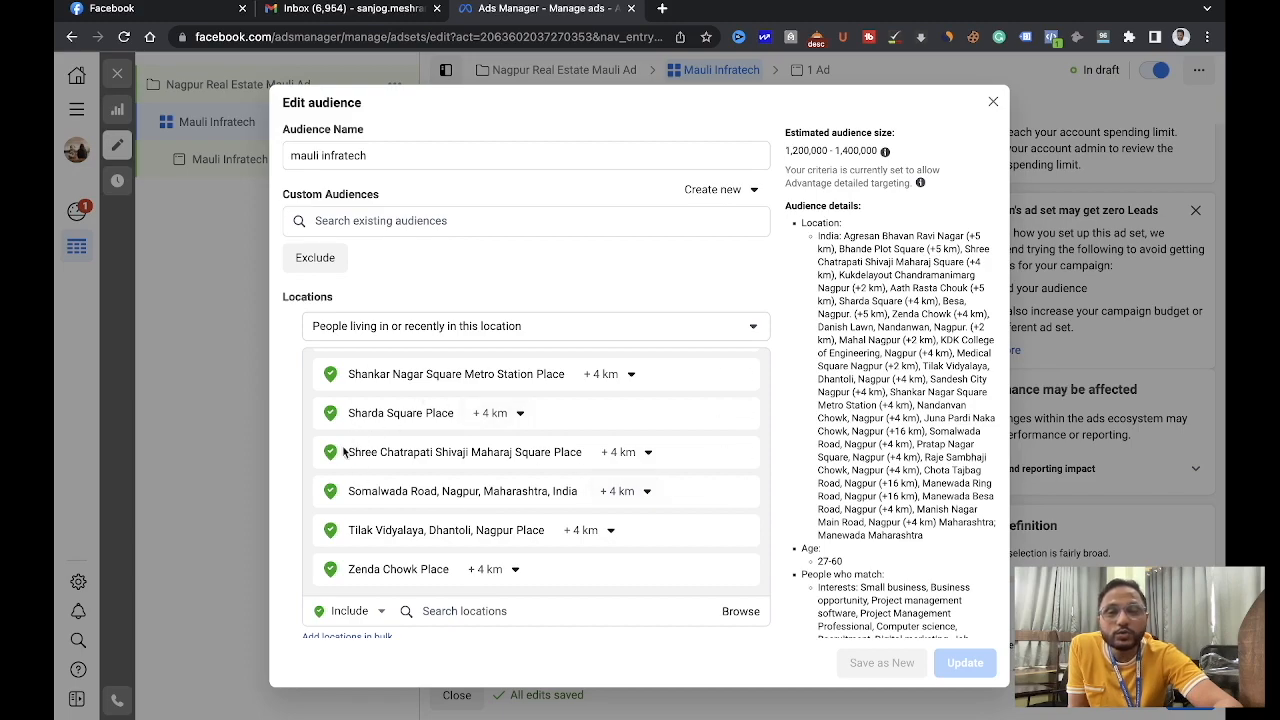
{"action": "scroll", "coordinate": [262, 519], "scroll_direction": "down", "scroll_amount": 5}
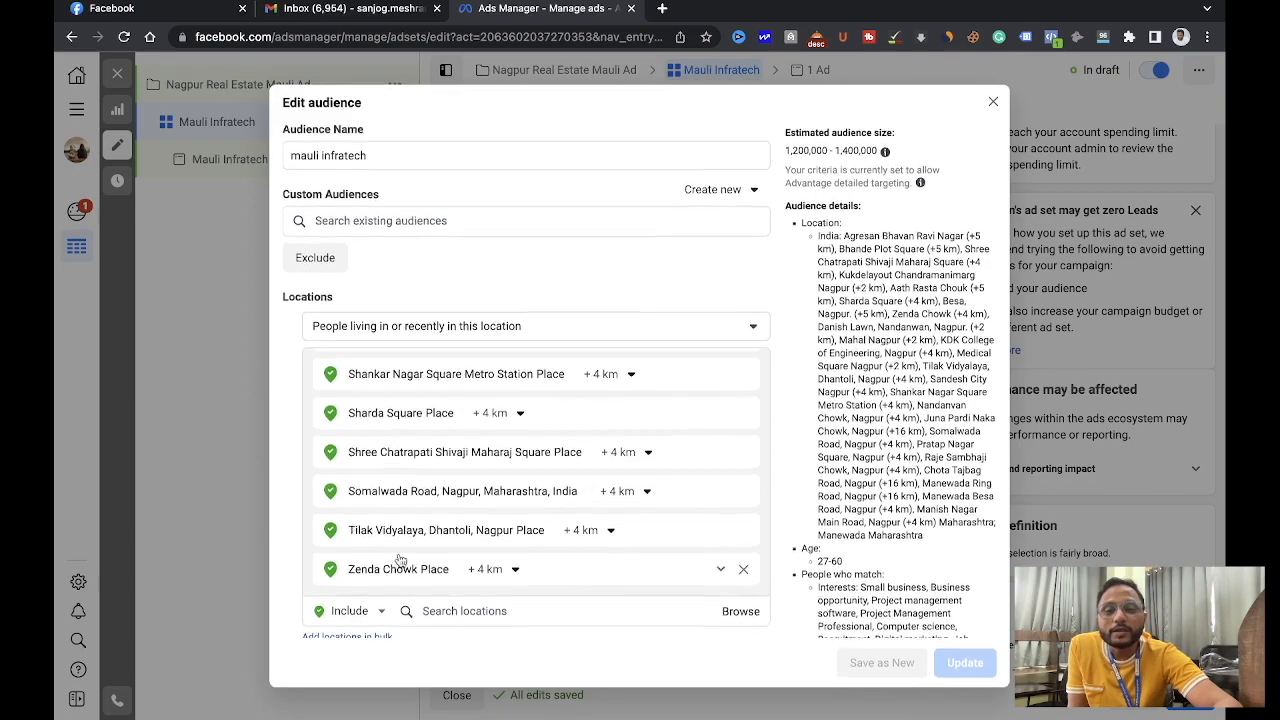
{"action": "scroll", "coordinate": [400, 545], "scroll_direction": "up", "scroll_amount": 1}
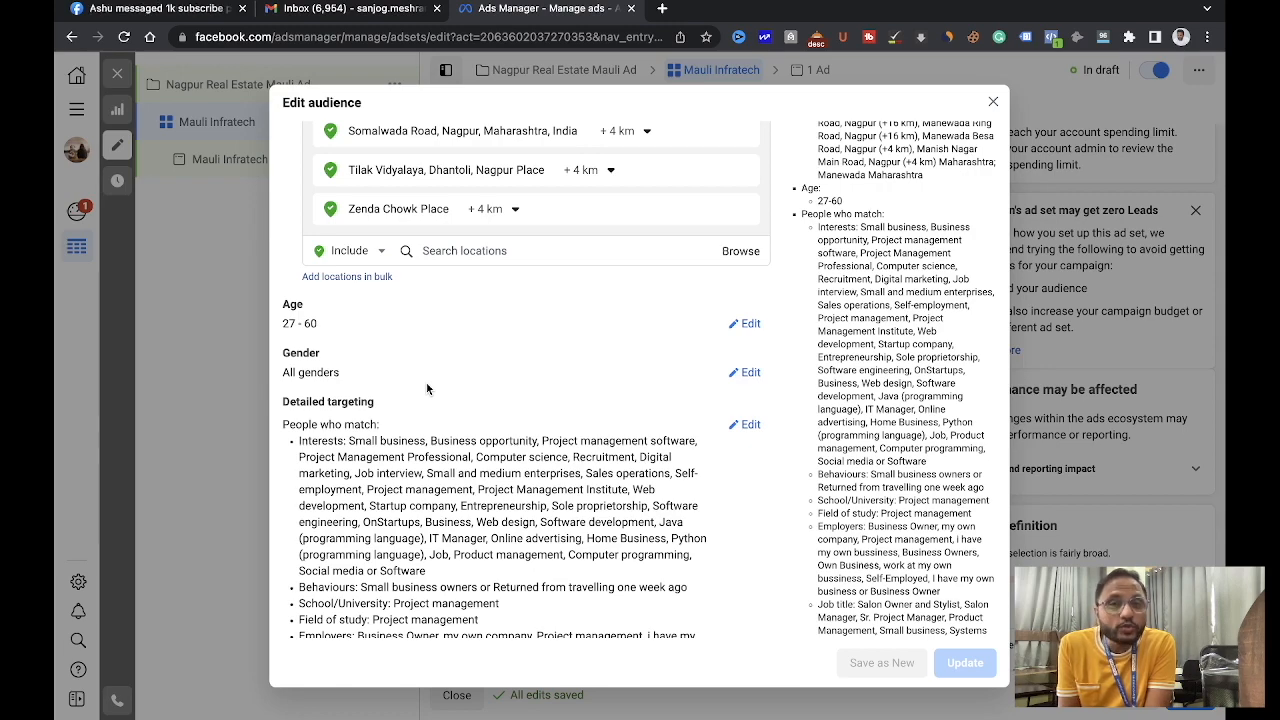
- Open the audience's detailed targeting for editing and review its included behaviours, education and employer entries
{"action": "scroll", "coordinate": [426, 388], "scroll_direction": "down", "scroll_amount": 2}
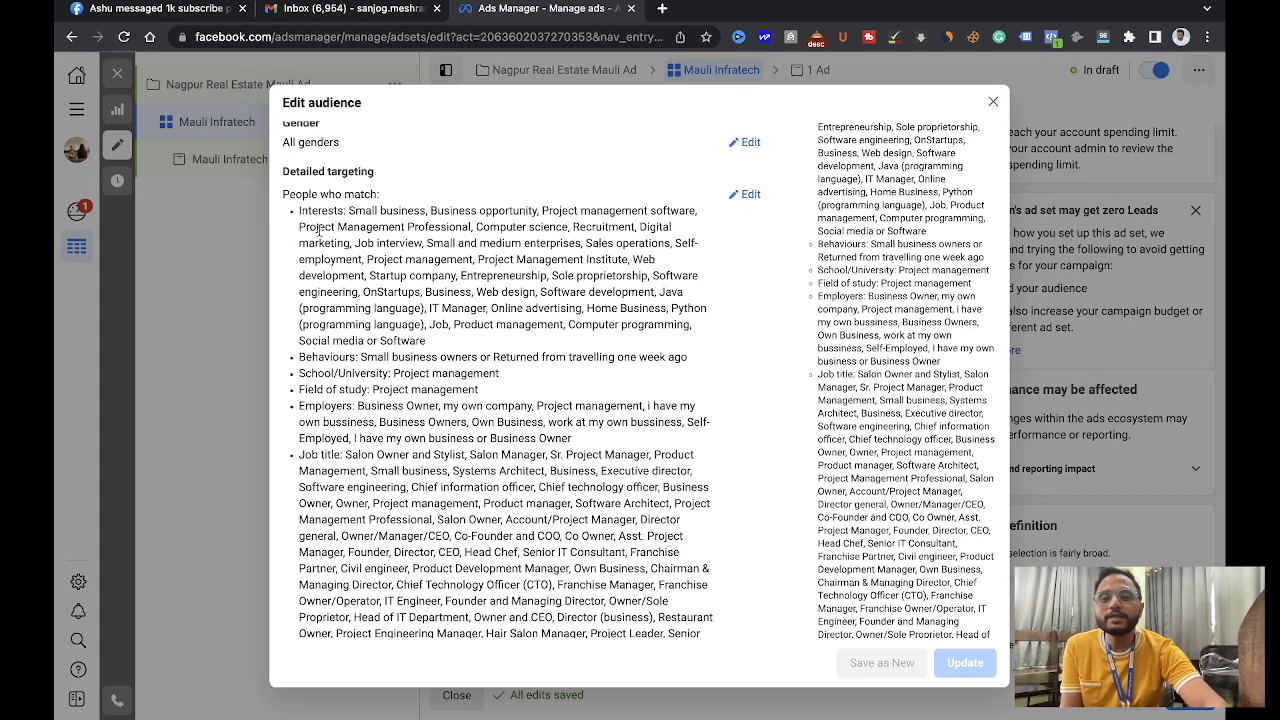
{"action": "key", "text": "super+equal"}
{"action": "key", "text": "super+equal"}
{"action": "key", "text": "super+equal"}
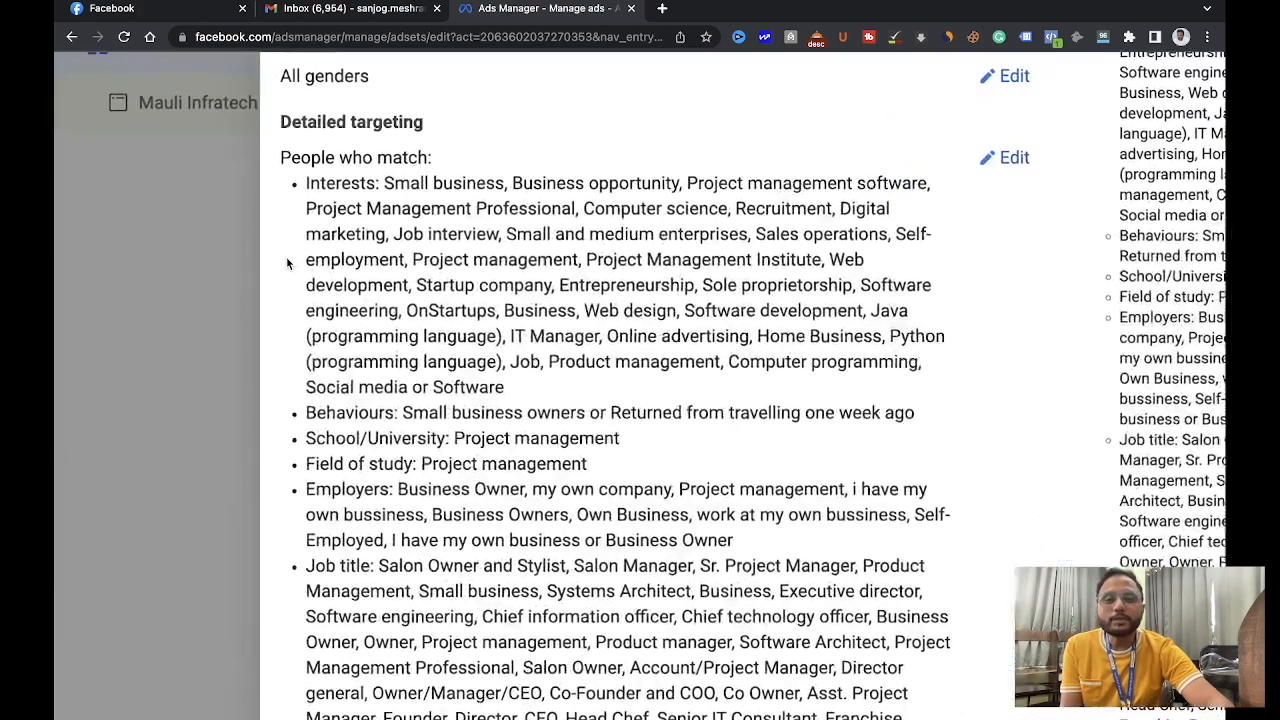
{"action": "left_click", "coordinate": [1012, 158]}
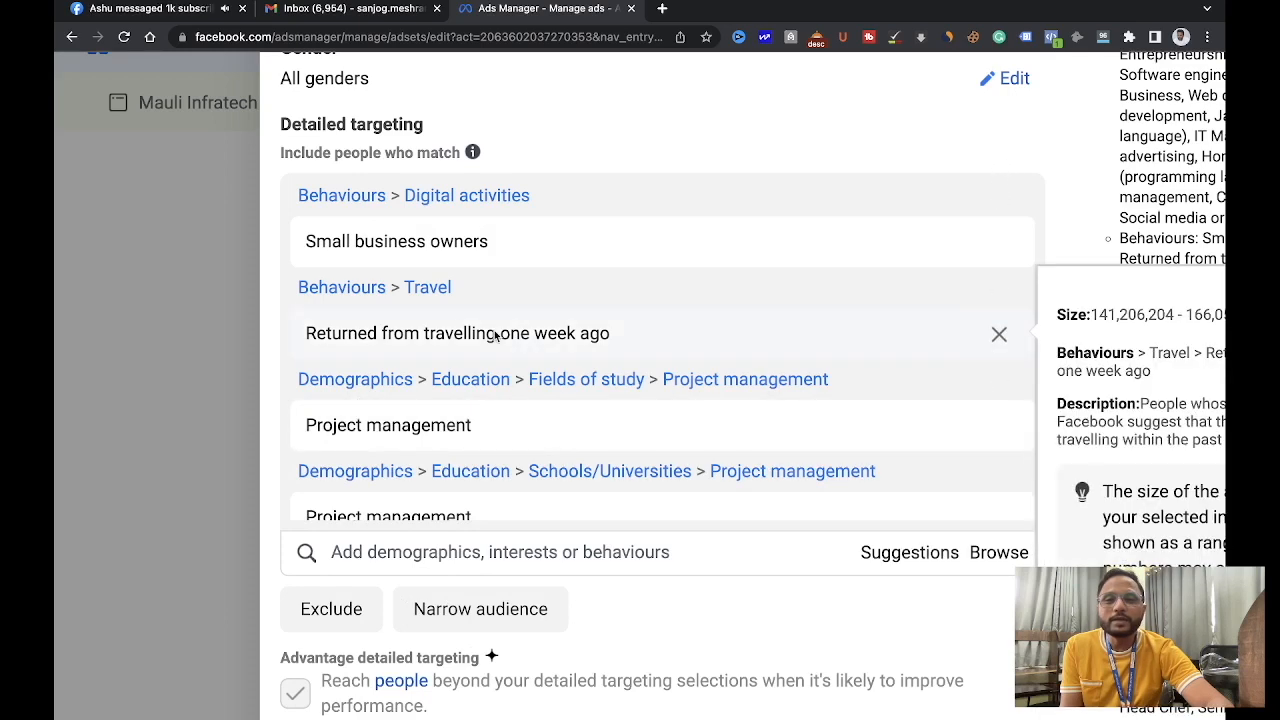
{"action": "scroll", "coordinate": [383, 394], "scroll_direction": "down", "scroll_amount": 3}
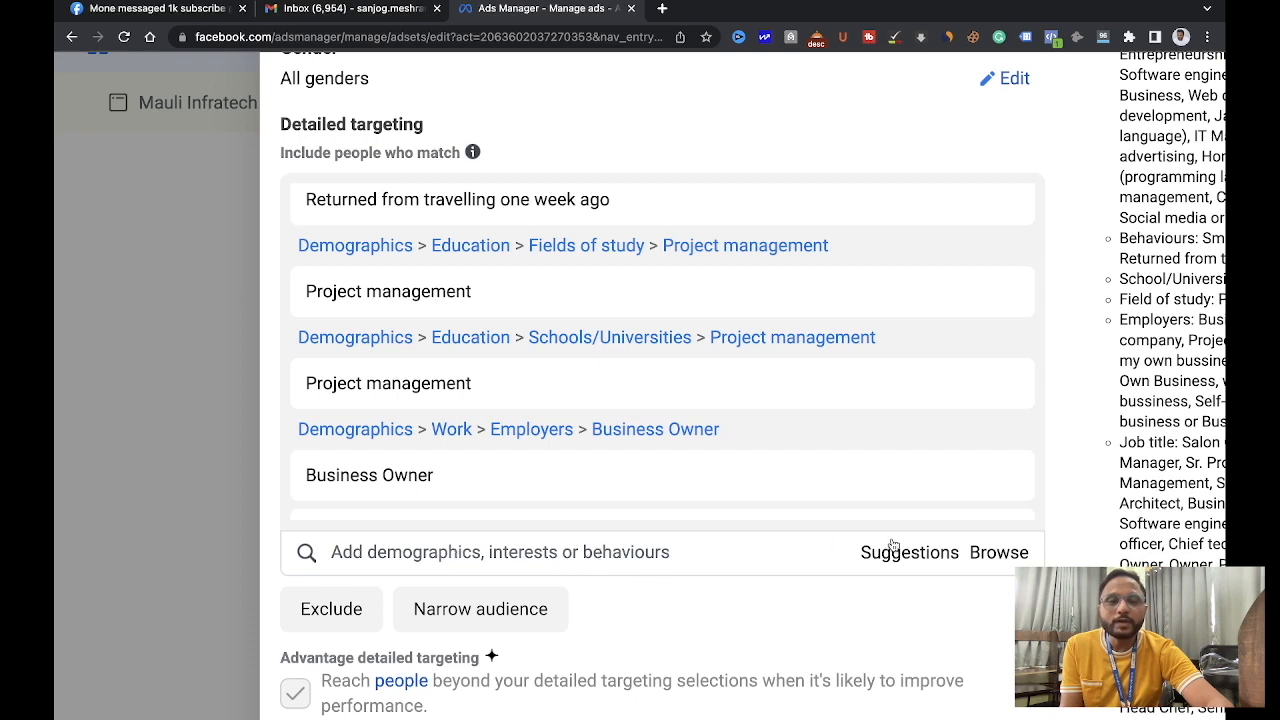
- Browse the available demographics targeting categories, expanding Education, Financial and Life events
{"action": "left_click", "coordinate": [1007, 558]}
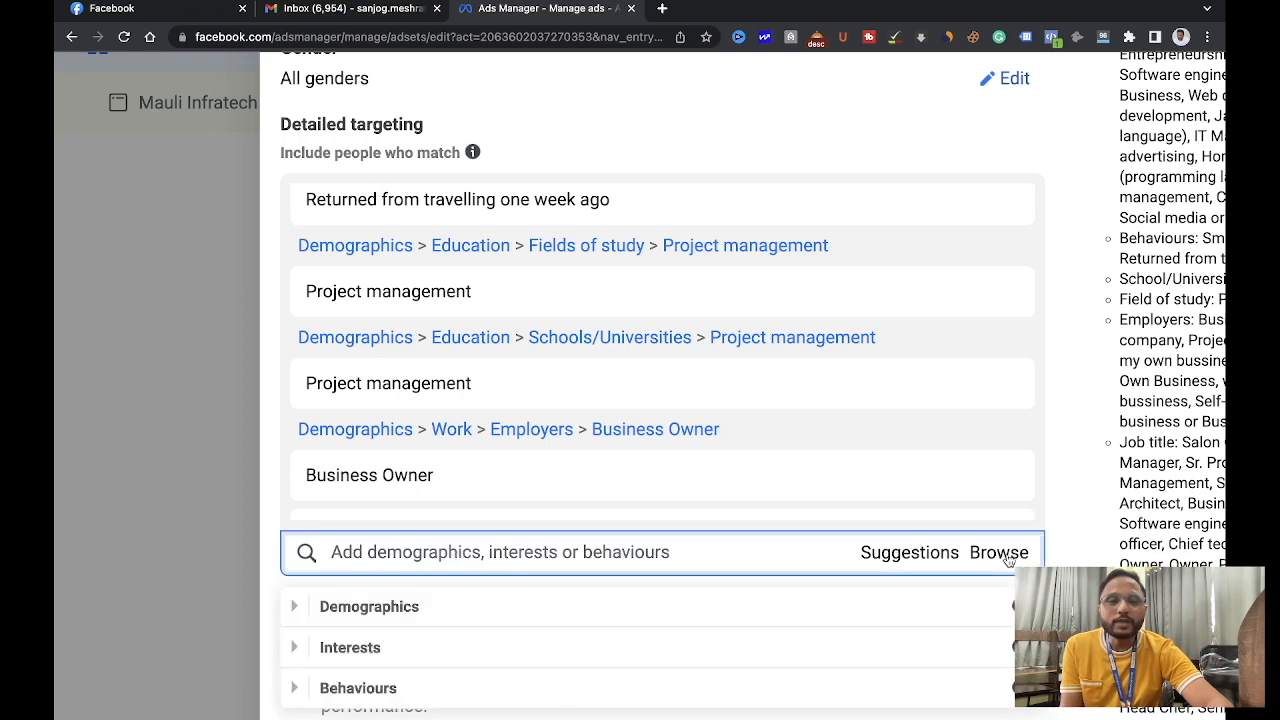
{"action": "scroll", "coordinate": [794, 606], "scroll_direction": "down", "scroll_amount": 3}
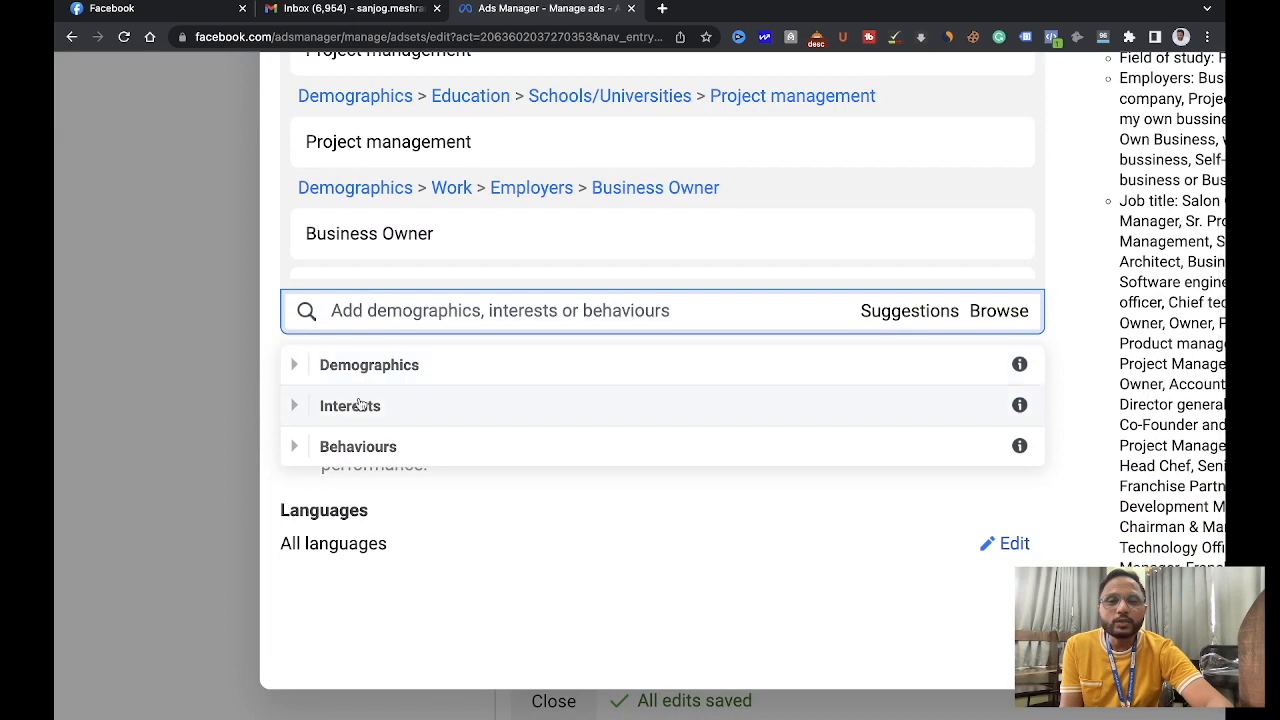
{"action": "left_click", "coordinate": [294, 369]}
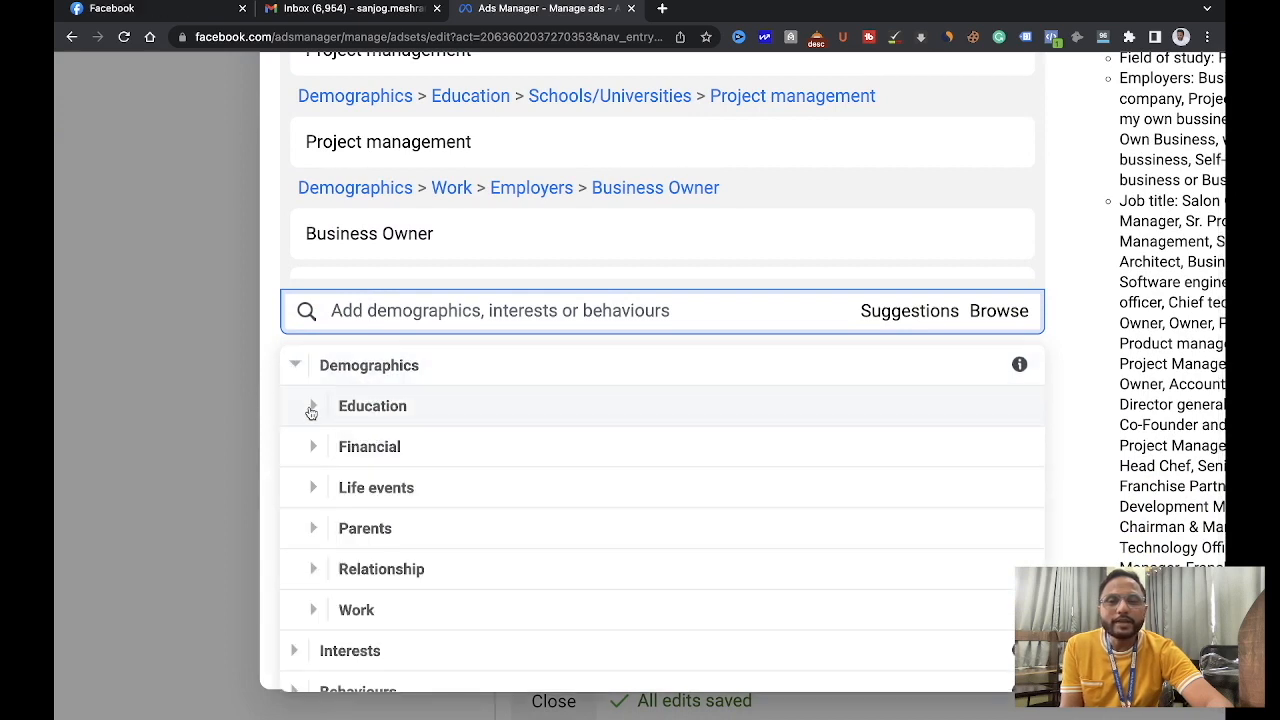
{"action": "left_click", "coordinate": [311, 410]}
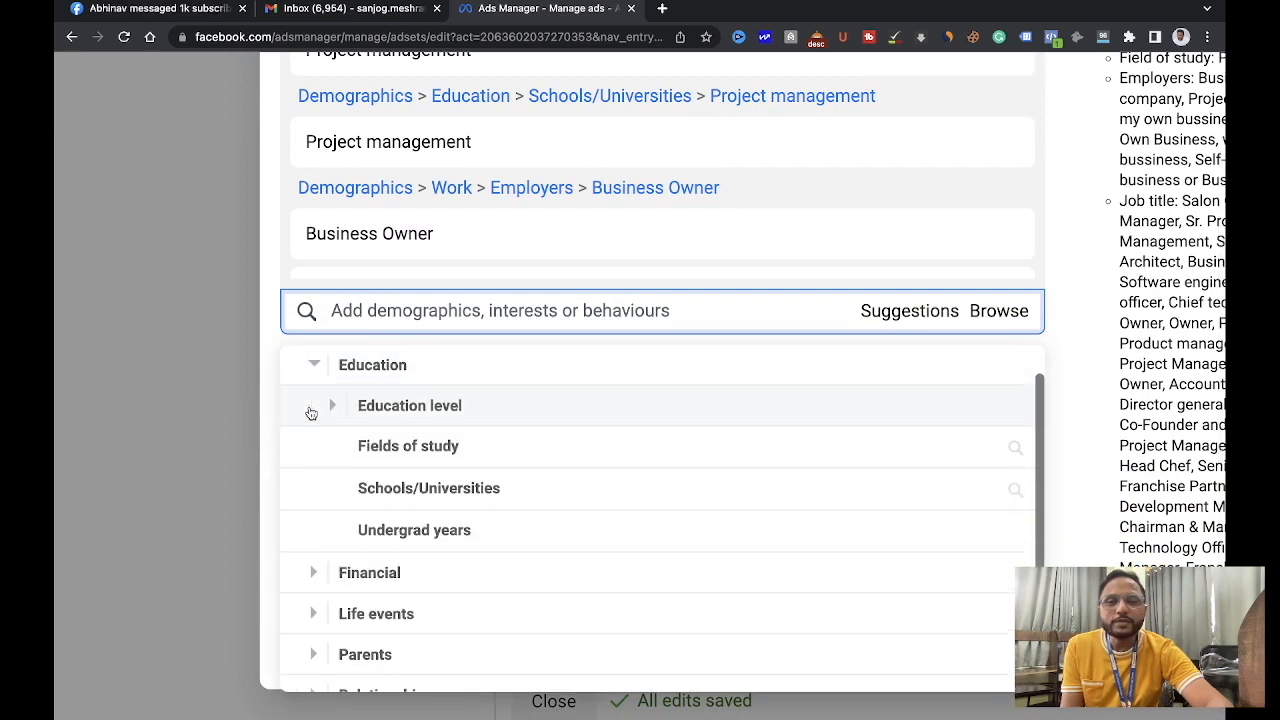
{"action": "left_click", "coordinate": [314, 572]}
{"action": "scroll", "coordinate": [314, 570], "scroll_direction": "down", "scroll_amount": 1}
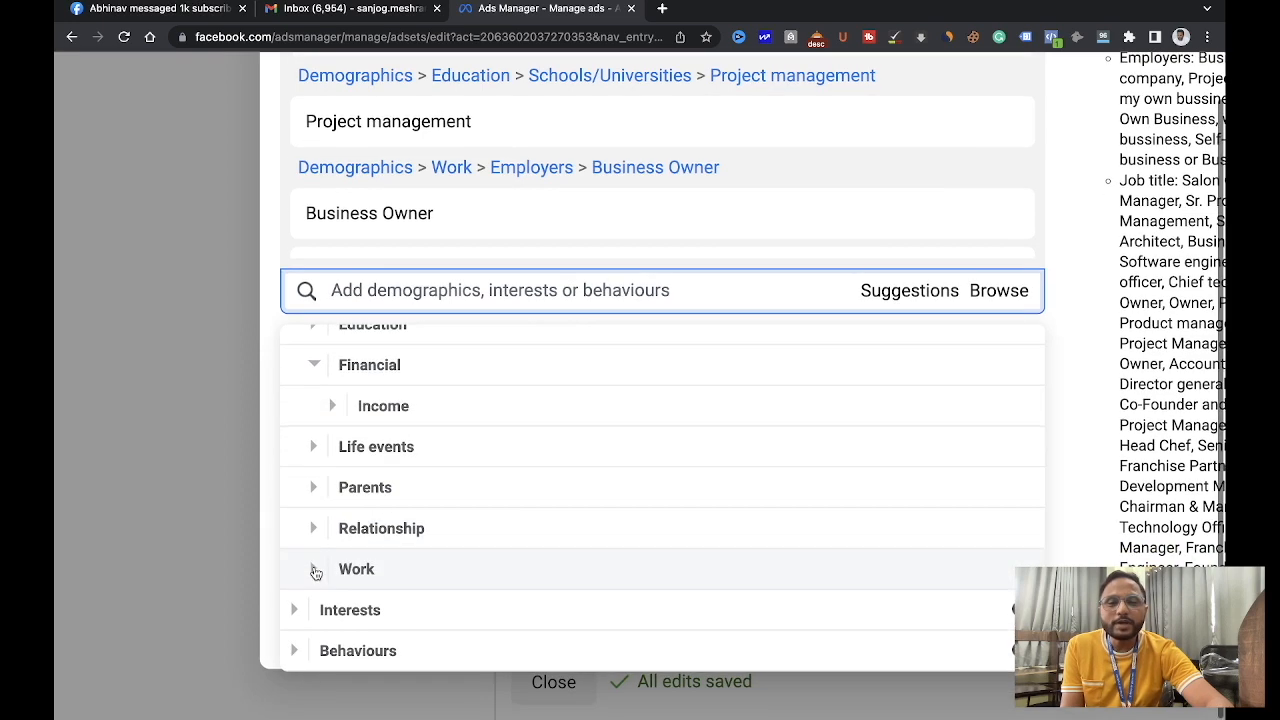
{"action": "left_click", "coordinate": [311, 448]}
{"action": "scroll", "coordinate": [410, 457], "scroll_direction": "up", "scroll_amount": 5}
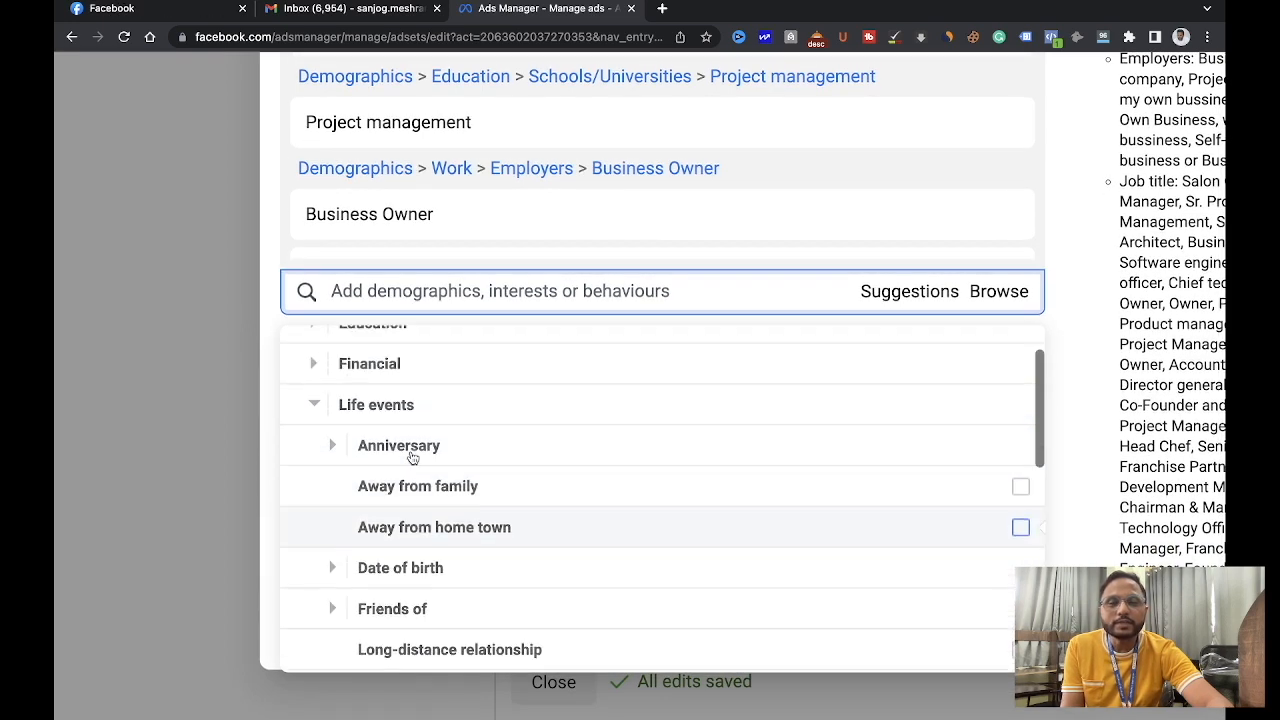
- Examine the employers, industries and job titles already included in the detailed targeting, and the languages setting
{"action": "scroll", "coordinate": [410, 457], "scroll_direction": "down", "scroll_amount": 10}
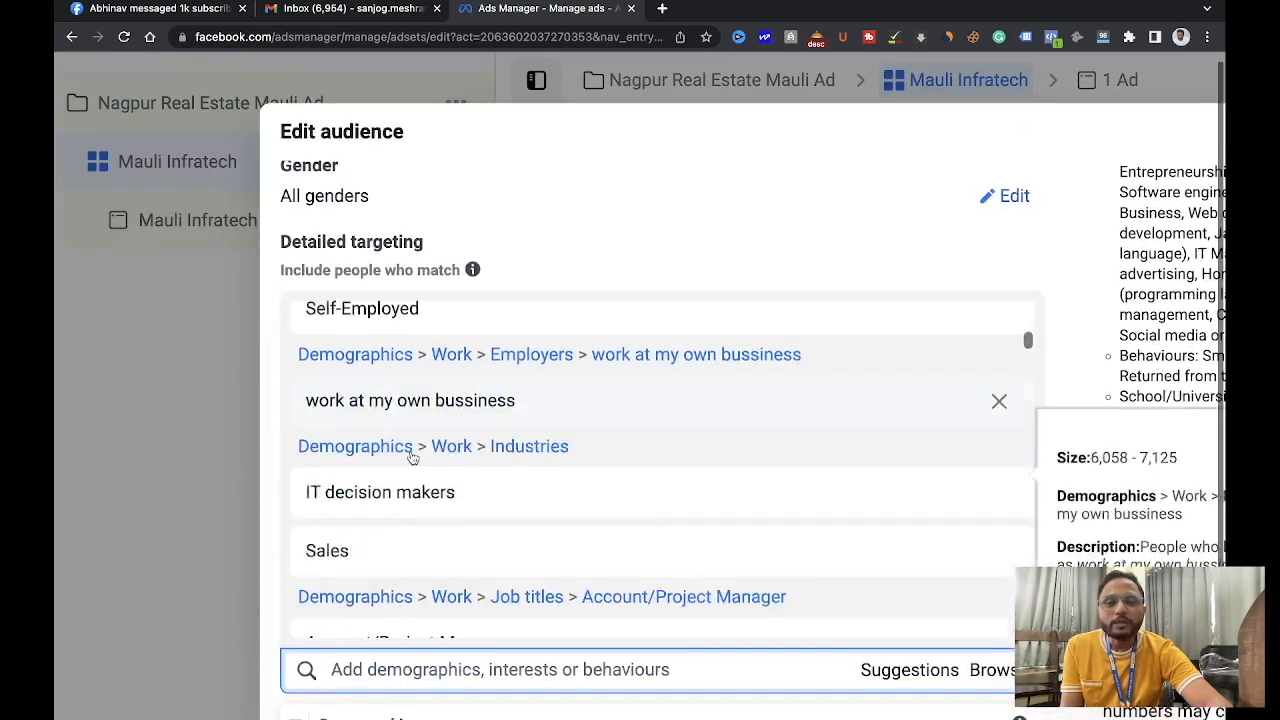
{"action": "scroll", "coordinate": [410, 457], "scroll_direction": "down", "scroll_amount": 15}
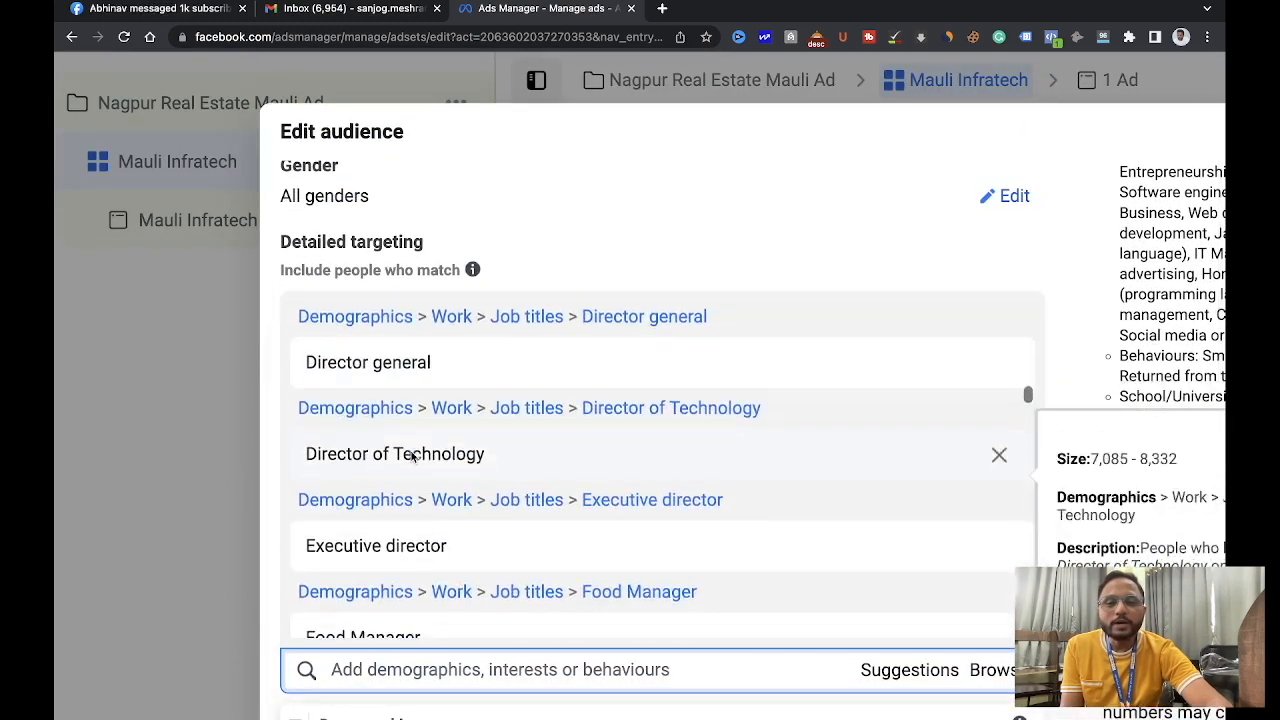
{"action": "scroll", "coordinate": [410, 457], "scroll_direction": "down", "scroll_amount": 15}
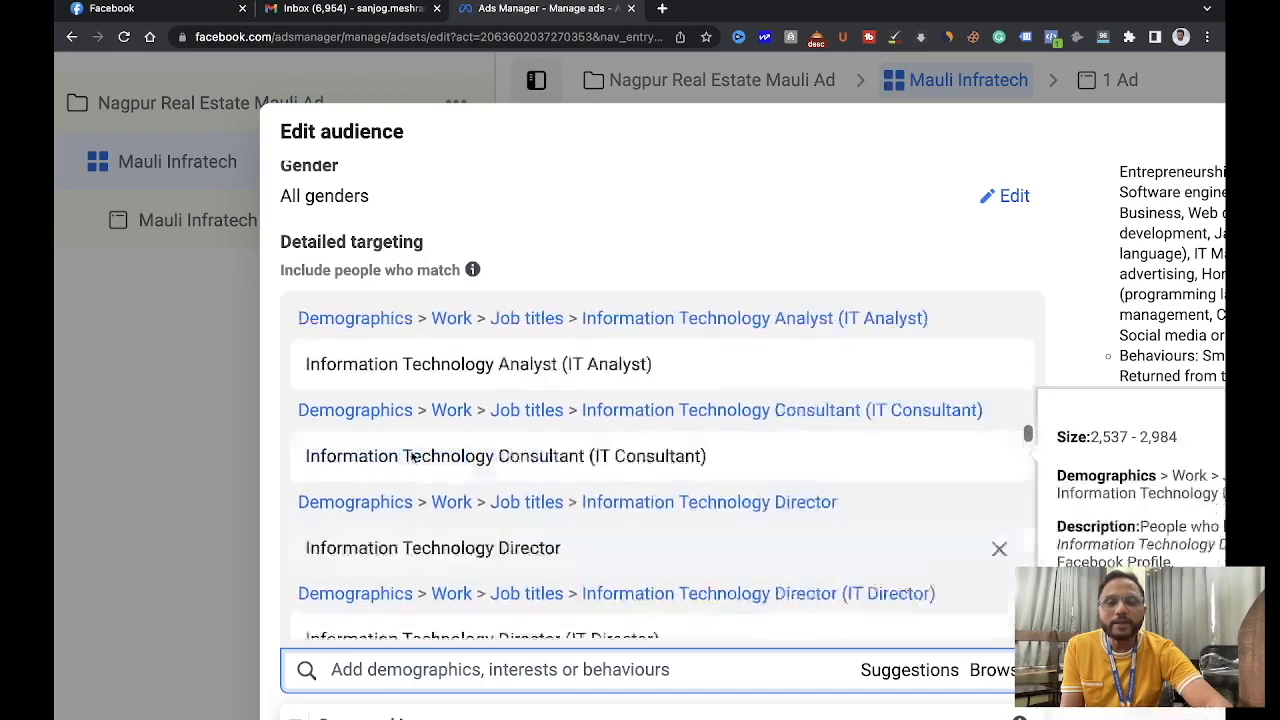
{"action": "scroll", "coordinate": [410, 457], "scroll_direction": "up", "scroll_amount": 10}
{"action": "scroll", "coordinate": [532, 431], "scroll_direction": "down", "scroll_amount": 10}
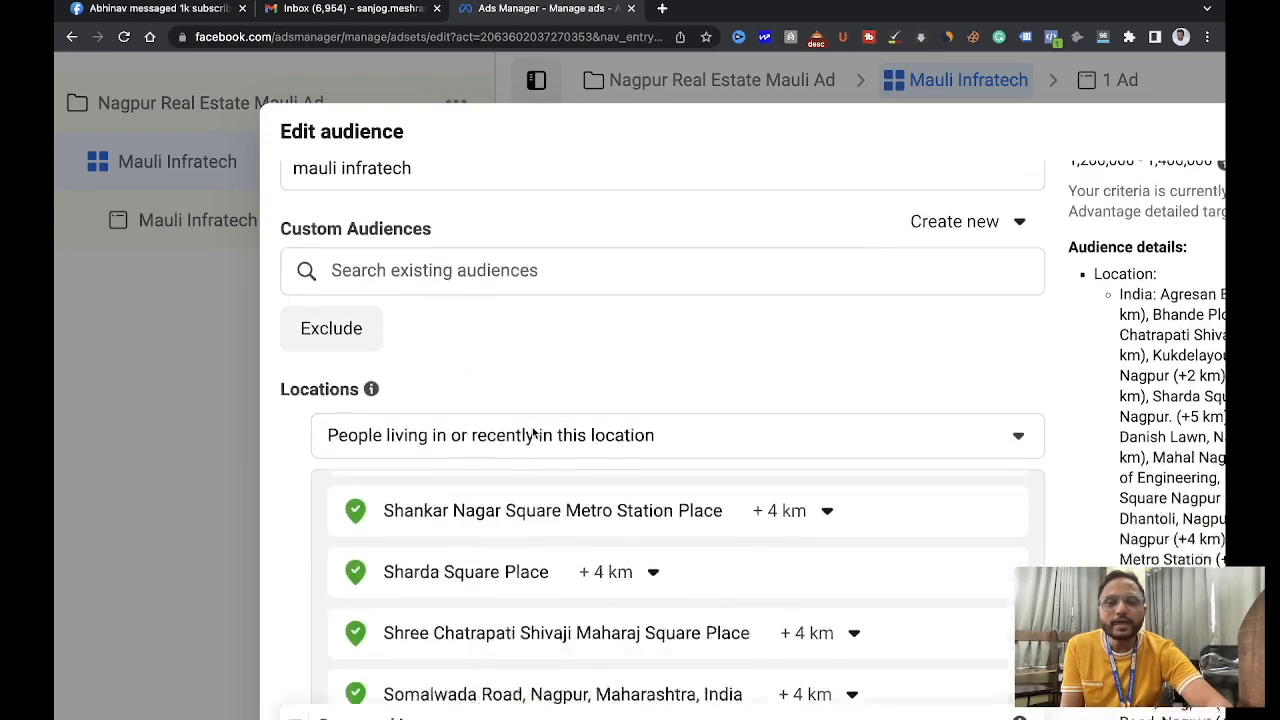
{"action": "scroll", "coordinate": [532, 431], "scroll_direction": "down", "scroll_amount": 3}
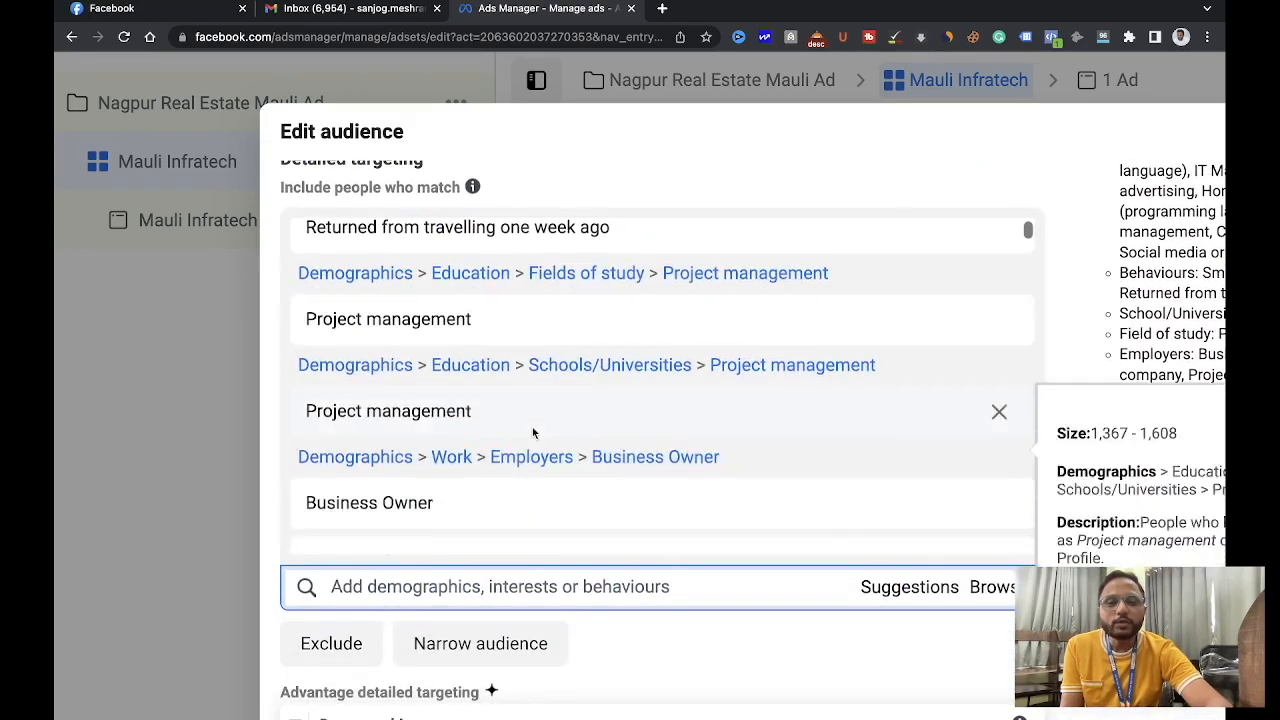
{"action": "scroll", "coordinate": [772, 574], "scroll_direction": "down", "scroll_amount": 4}
{"action": "scroll", "coordinate": [772, 574], "scroll_direction": "down", "scroll_amount": 4}
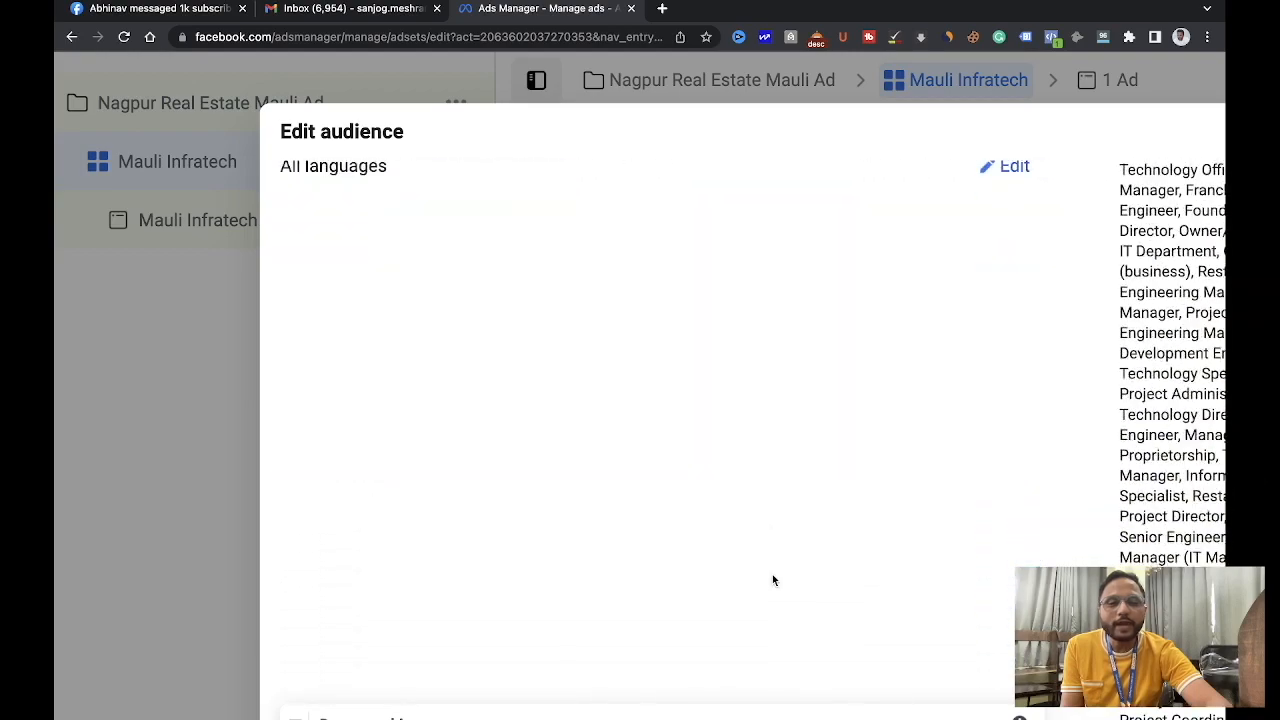
- Examine the audience details summary, covering the age range, interests, behaviours, education, employers and job titles being matched
{"action": "scroll", "coordinate": [772, 574], "scroll_direction": "right", "scroll_amount": 5}
{"action": "scroll", "coordinate": [772, 574], "scroll_direction": "up", "scroll_amount": 1}
{"action": "scroll", "coordinate": [772, 570], "scroll_direction": "up", "scroll_amount": 8}
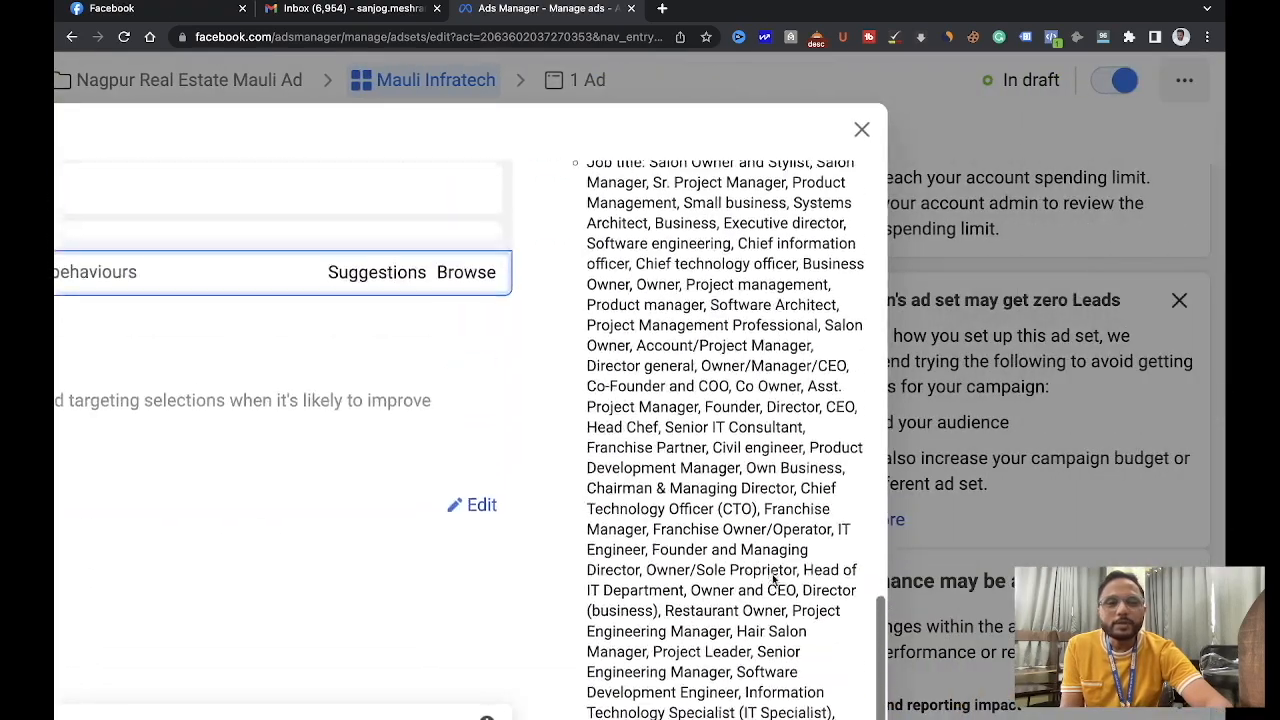
{"action": "scroll", "coordinate": [772, 574], "scroll_direction": "up", "scroll_amount": 5}
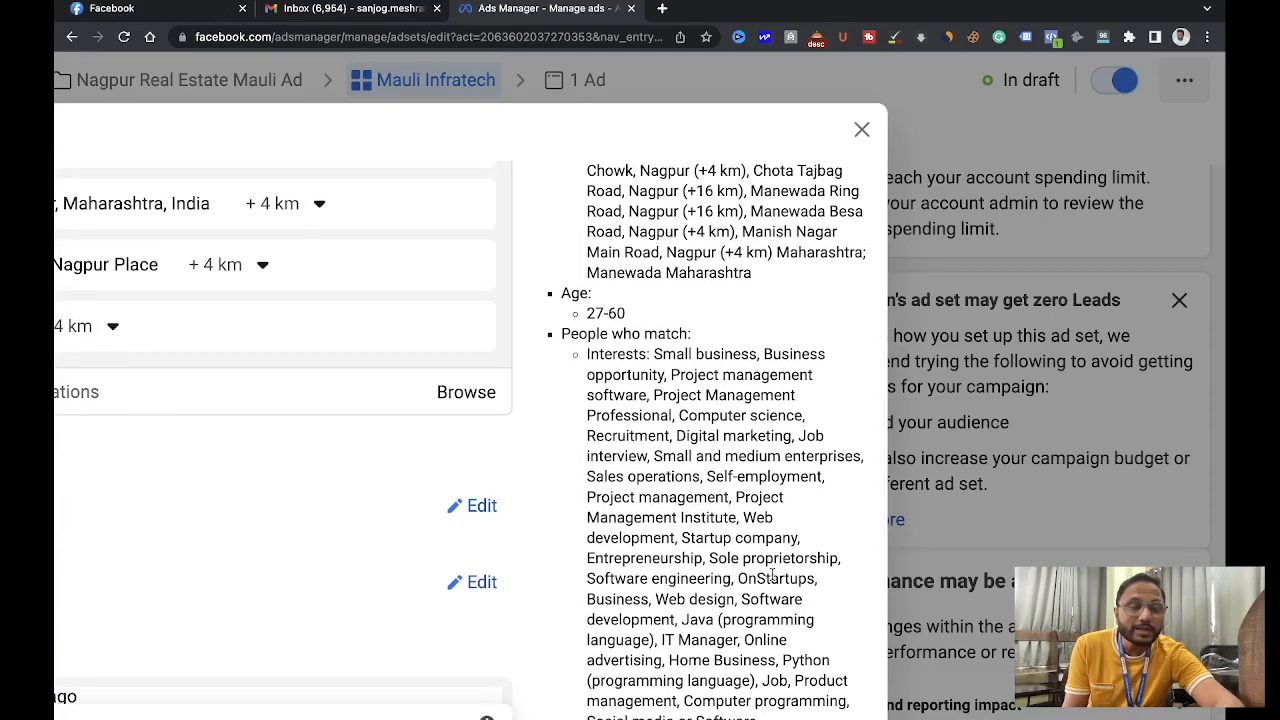
{"action": "scroll", "coordinate": [772, 574], "scroll_direction": "up", "scroll_amount": 2}
{"action": "scroll", "coordinate": [772, 576], "scroll_direction": "up", "scroll_amount": 1}
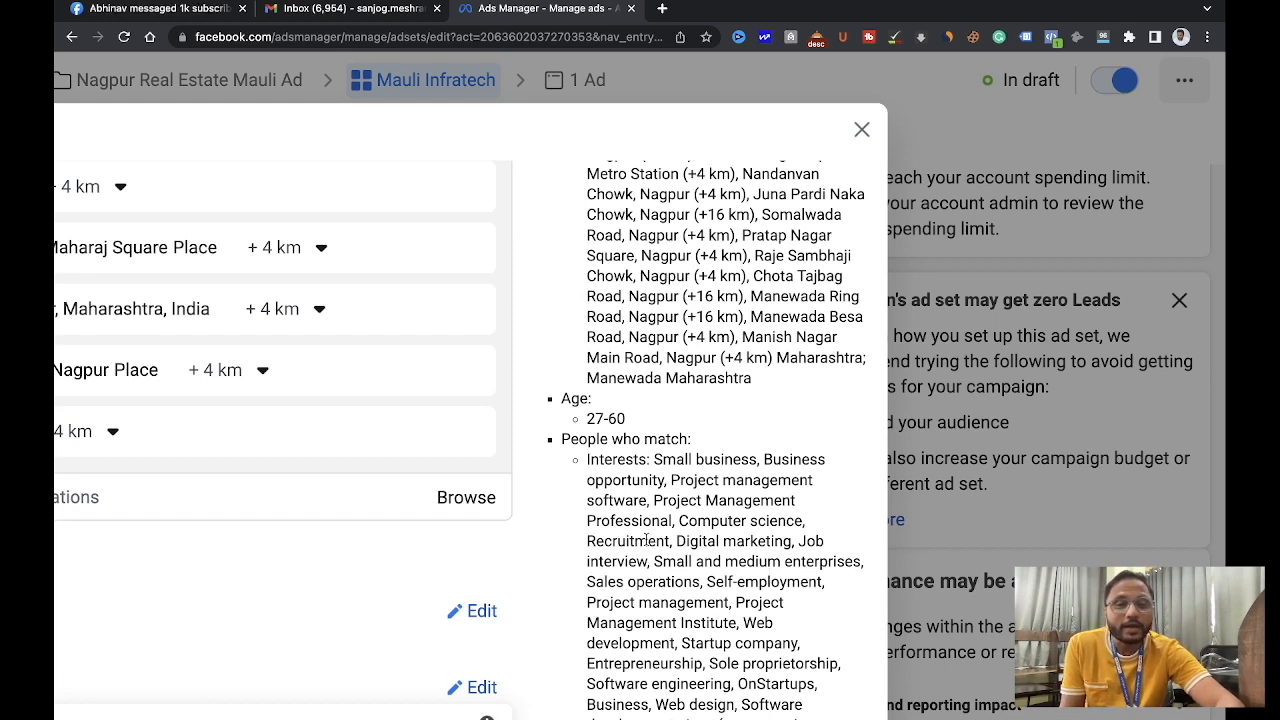
{"action": "scroll", "coordinate": [628, 492], "scroll_direction": "down", "scroll_amount": 3}
{"action": "scroll", "coordinate": [628, 490], "scroll_direction": "down", "scroll_amount": 3}
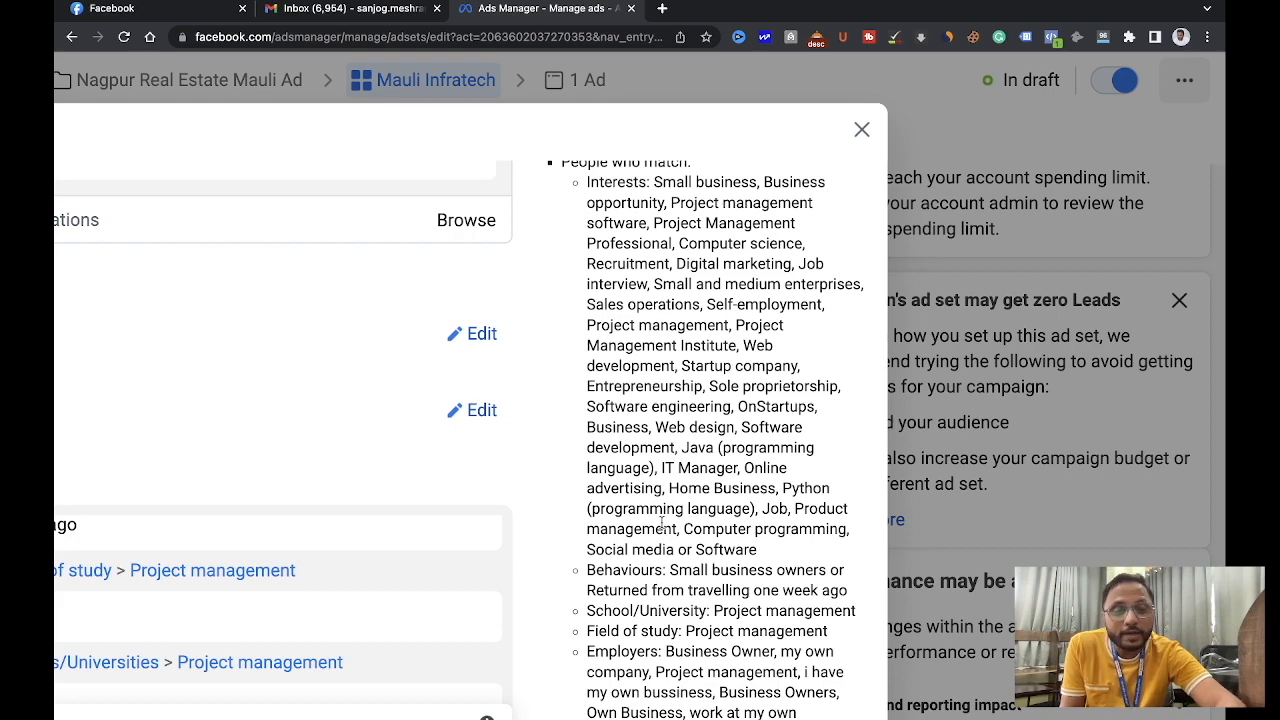
{"action": "scroll", "coordinate": [661, 522], "scroll_direction": "down", "scroll_amount": 2}
{"action": "scroll", "coordinate": [661, 522], "scroll_direction": "up", "scroll_amount": 2}
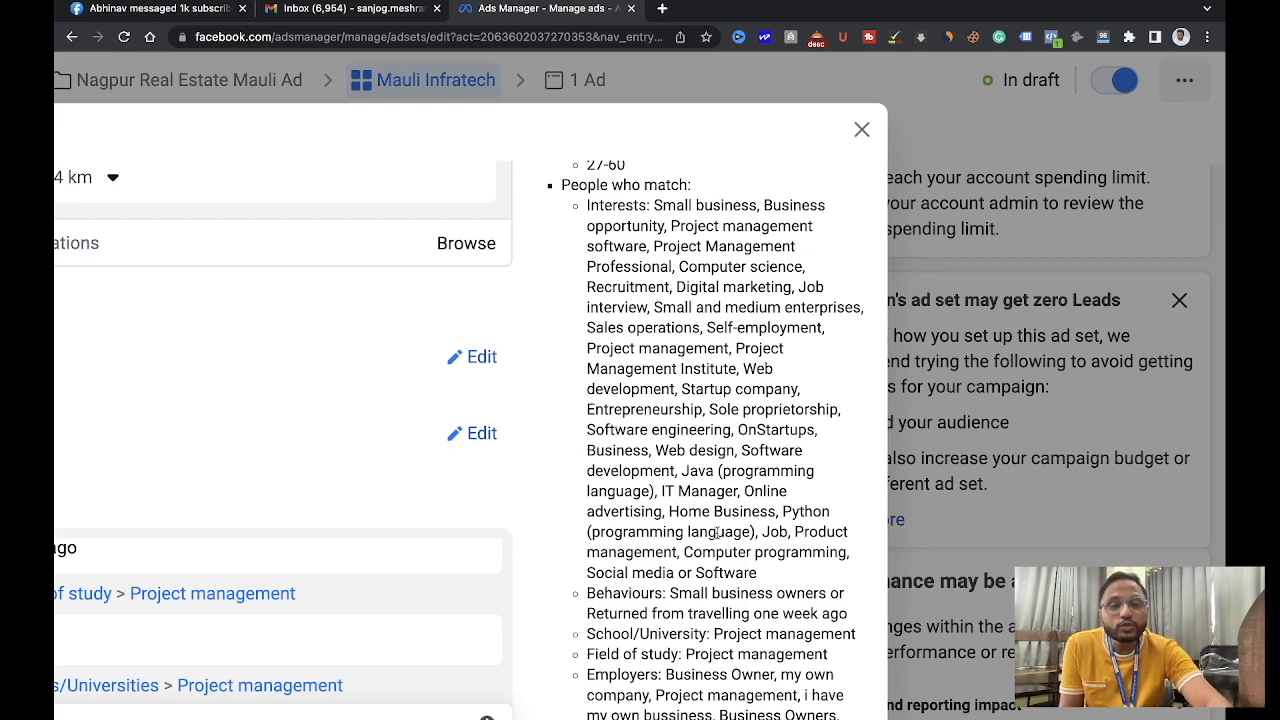
{"action": "scroll", "coordinate": [709, 546], "scroll_direction": "down", "scroll_amount": 1}
{"action": "scroll", "coordinate": [709, 546], "scroll_direction": "down", "scroll_amount": 3}
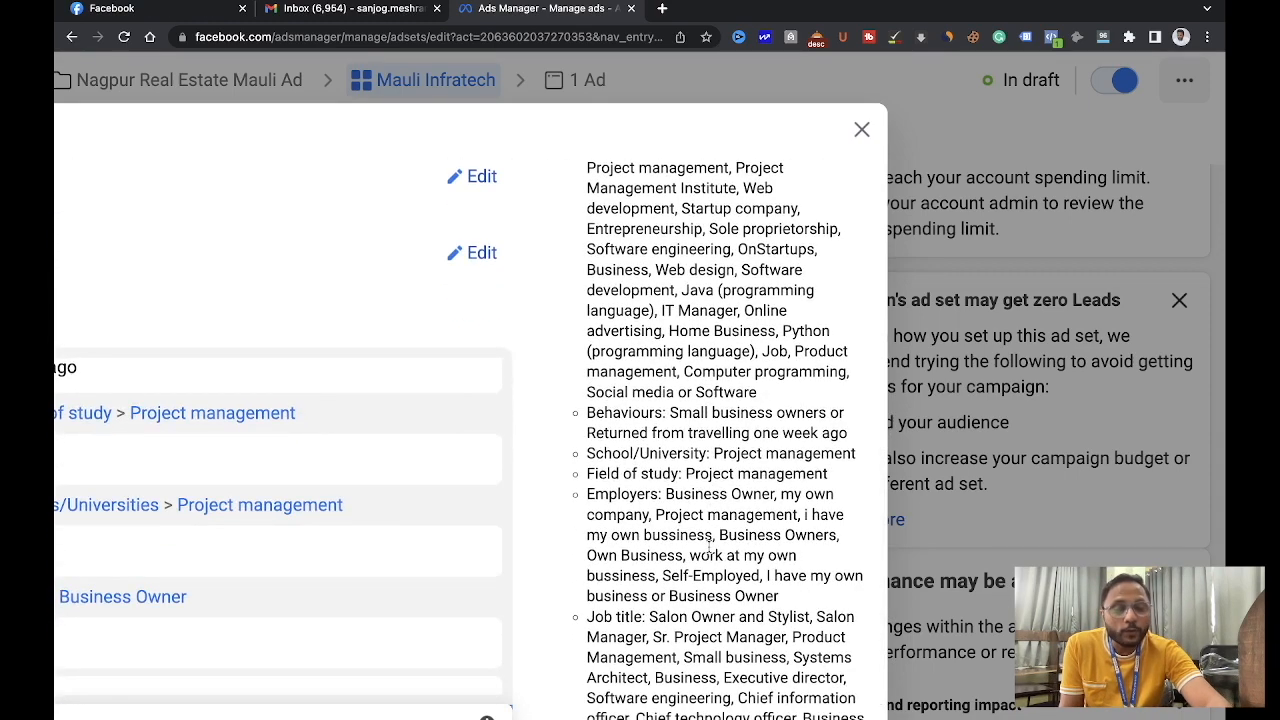
{"action": "scroll", "coordinate": [709, 546], "scroll_direction": "down", "scroll_amount": 1}
{"action": "scroll", "coordinate": [729, 512], "scroll_direction": "up", "scroll_amount": 2}
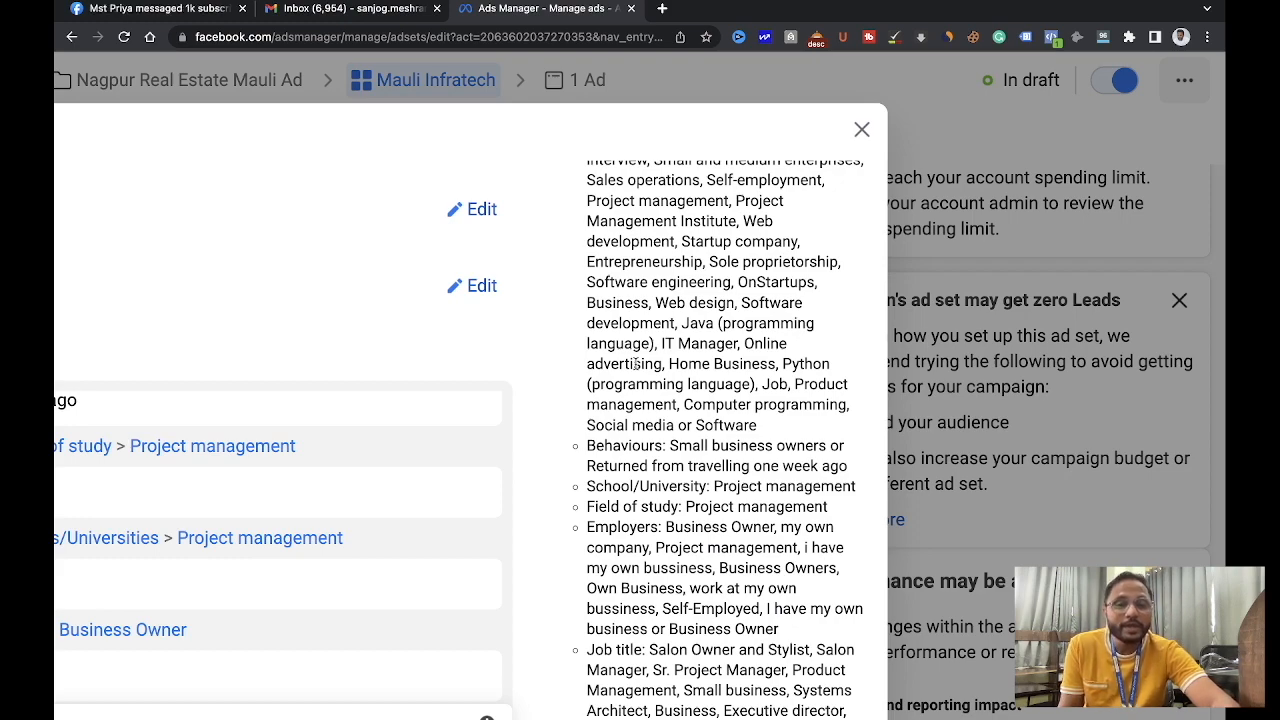
- Examine the behaviours, education and employers in the audience details, highlighting the behaviour "Returned from travelling one week ago"
{"action": "scroll", "coordinate": [636, 365], "scroll_direction": "down", "scroll_amount": 5}
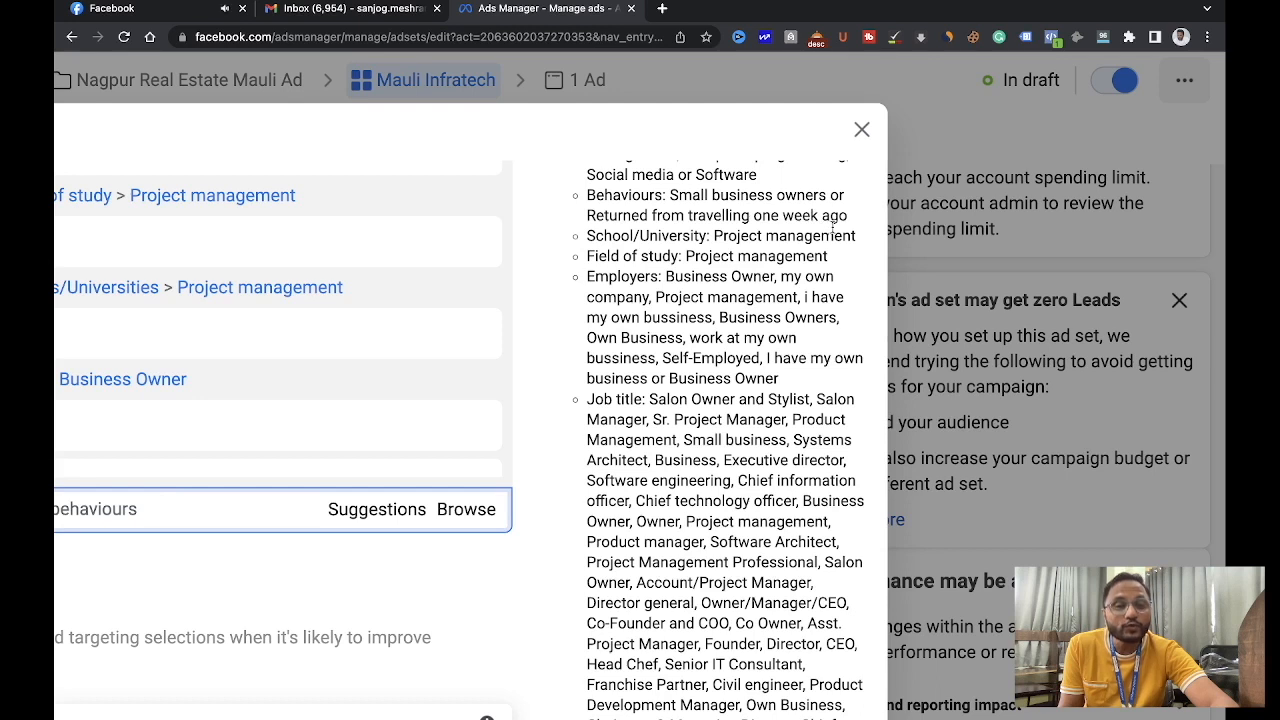
{"action": "left_click_drag", "start_coordinate": [588, 212], "coordinate": [860, 230]}
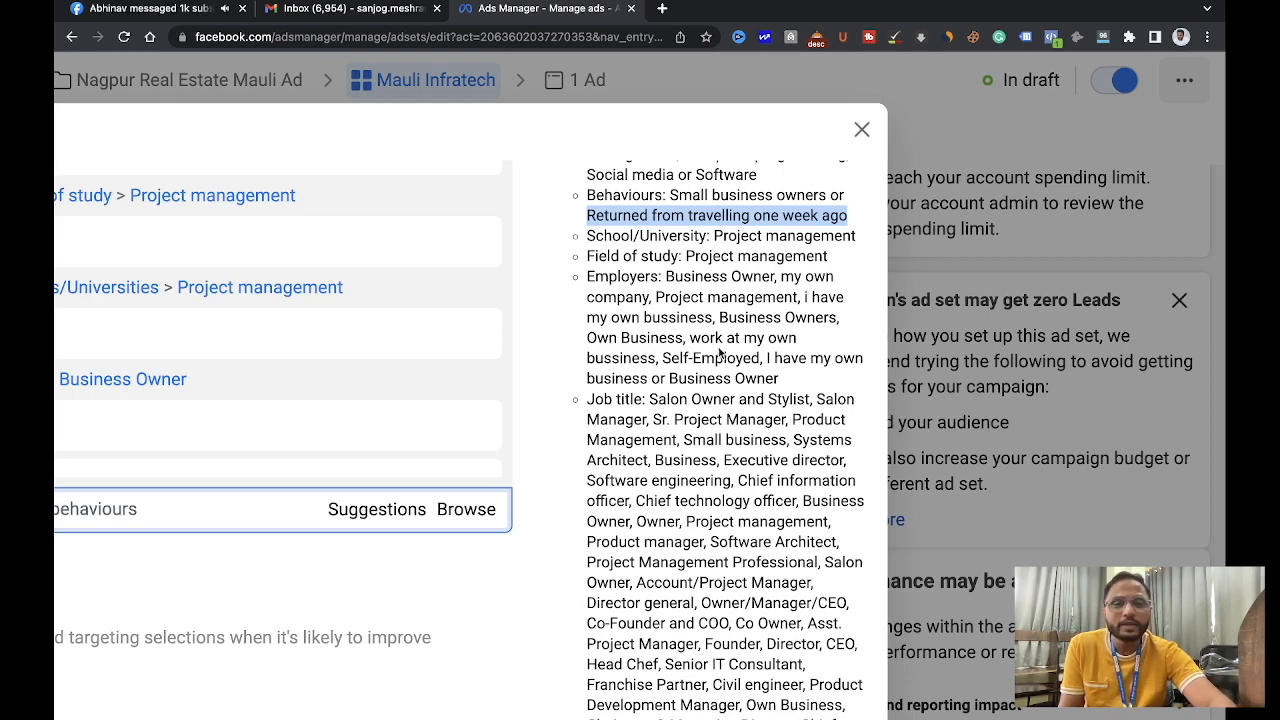
{"action": "scroll", "coordinate": [720, 345], "scroll_direction": "down", "scroll_amount": 1}
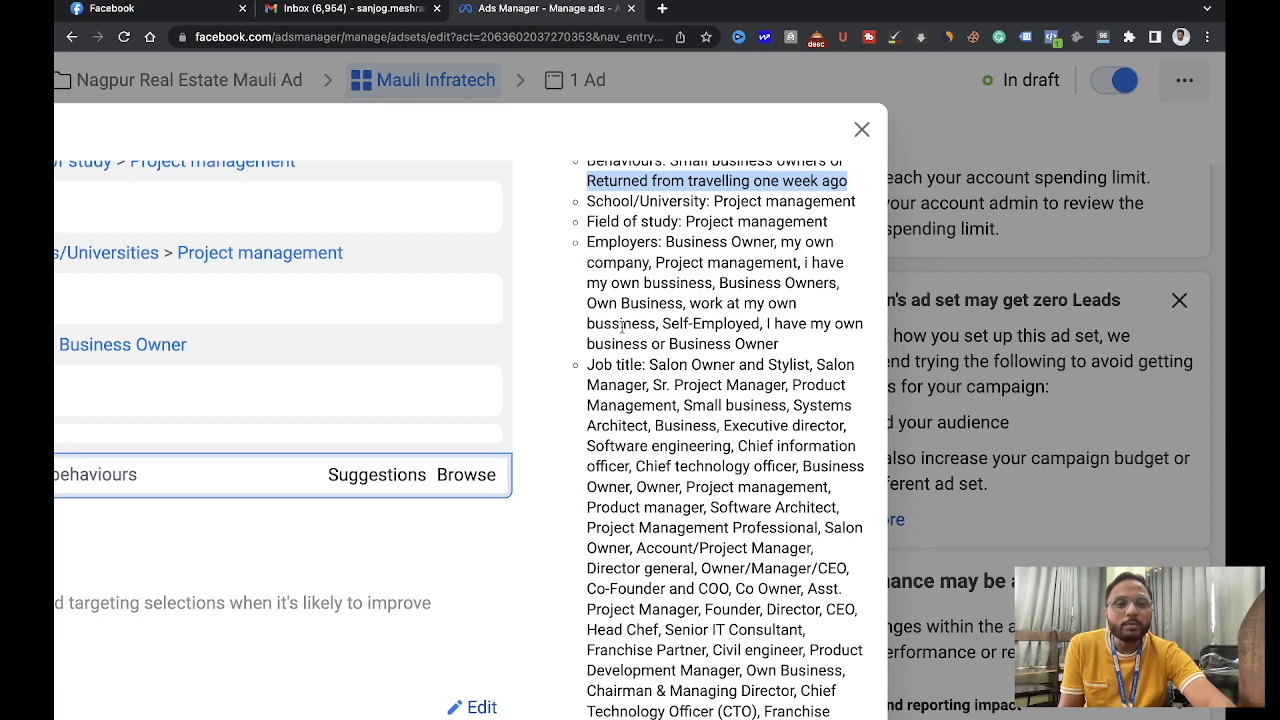
{"action": "scroll", "coordinate": [652, 408], "scroll_direction": "down", "scroll_amount": 2}
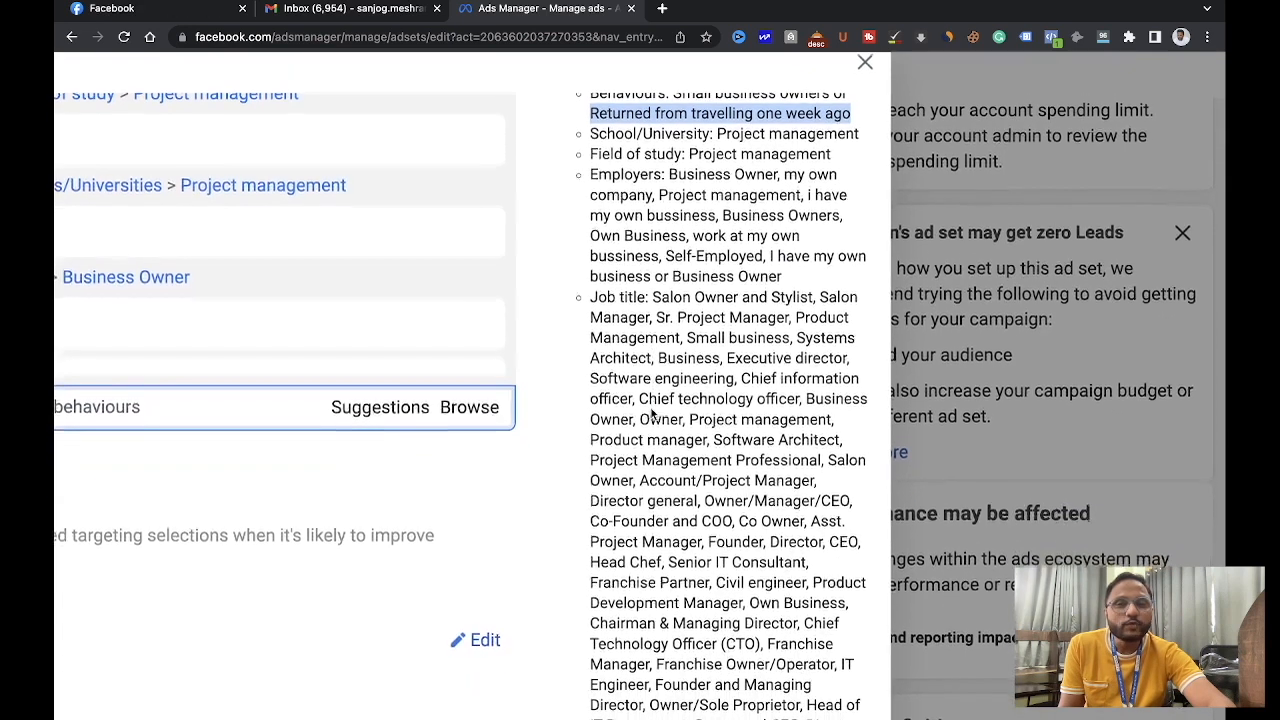
{"action": "scroll", "coordinate": [652, 408], "scroll_direction": "down", "scroll_amount": 2}
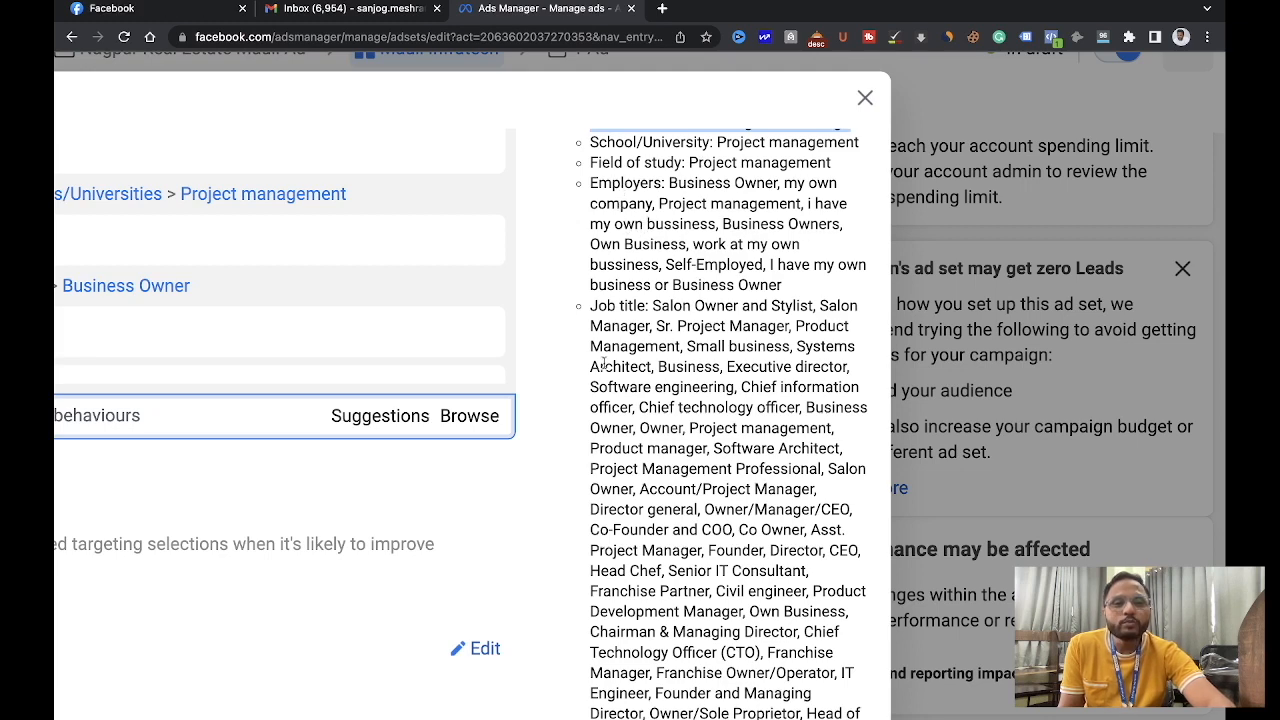
- Review the matched job titles, industry and Advantage Detailed Targeting setting in the audience details, and close the audience editor without updating
{"action": "scroll", "coordinate": [603, 364], "scroll_direction": "down", "scroll_amount": 2}
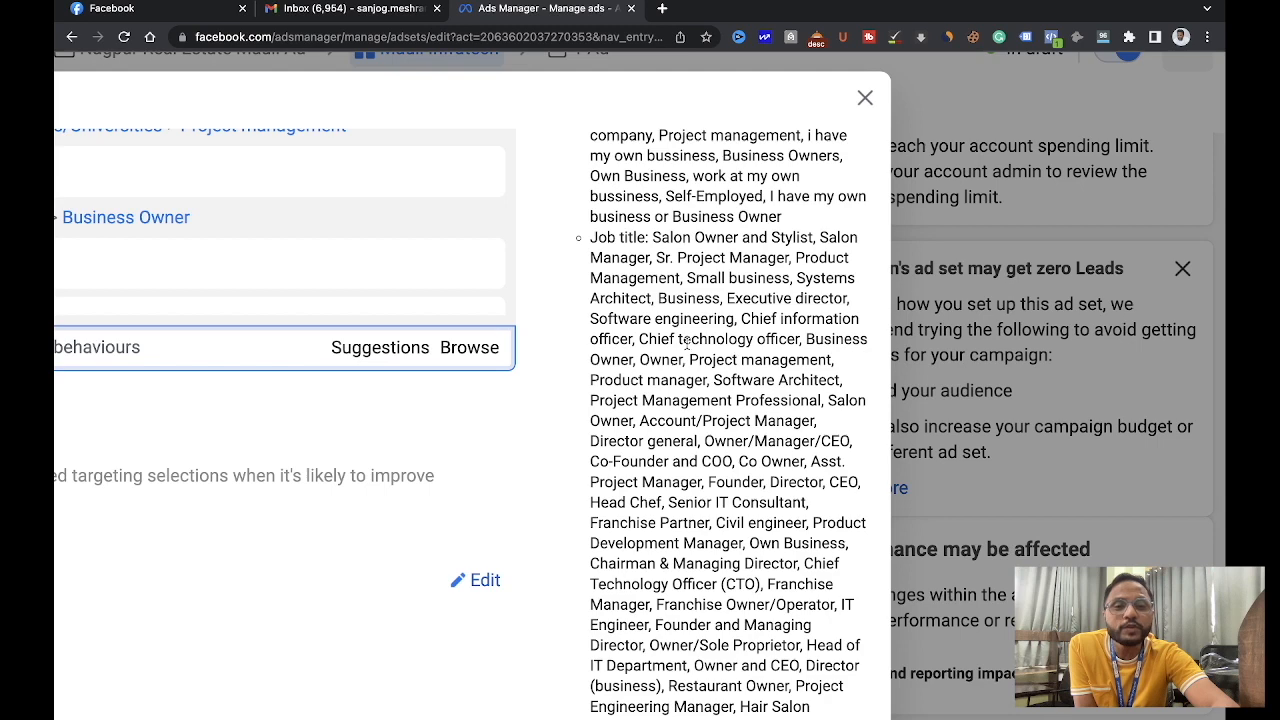
{"action": "scroll", "coordinate": [686, 342], "scroll_direction": "down", "scroll_amount": 2}
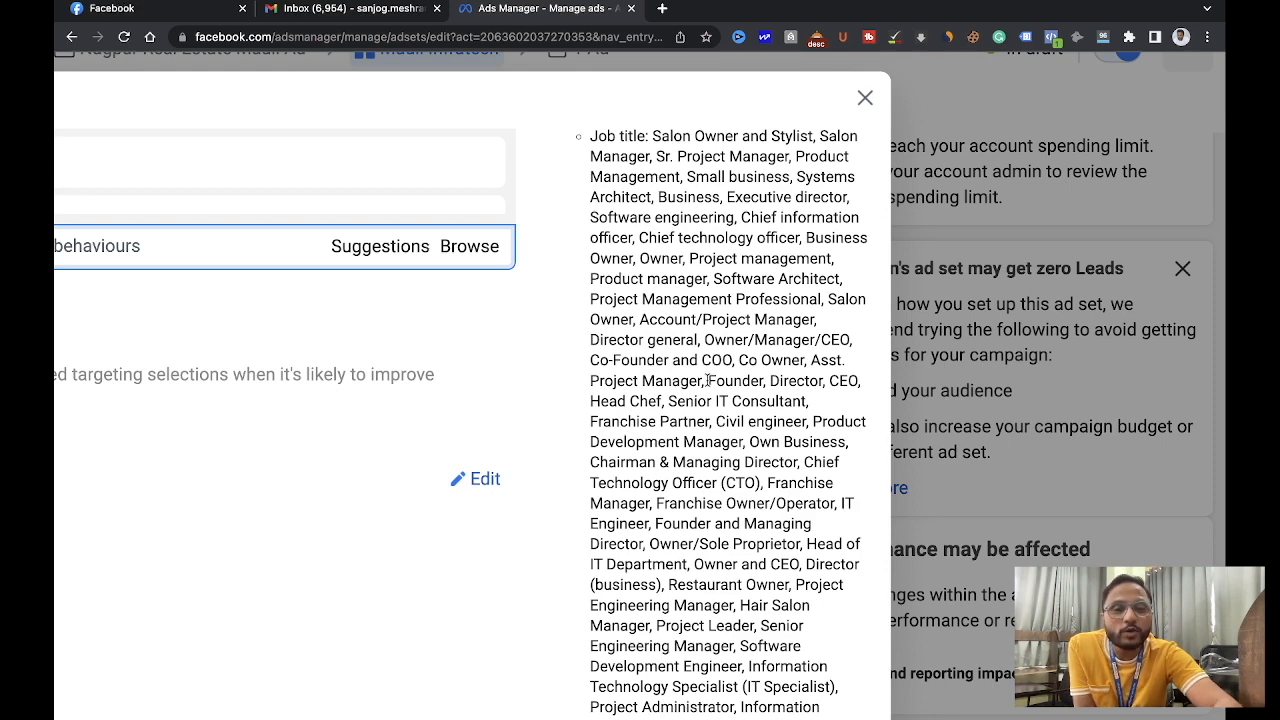
{"action": "scroll", "coordinate": [708, 378], "scroll_direction": "down", "scroll_amount": 2}
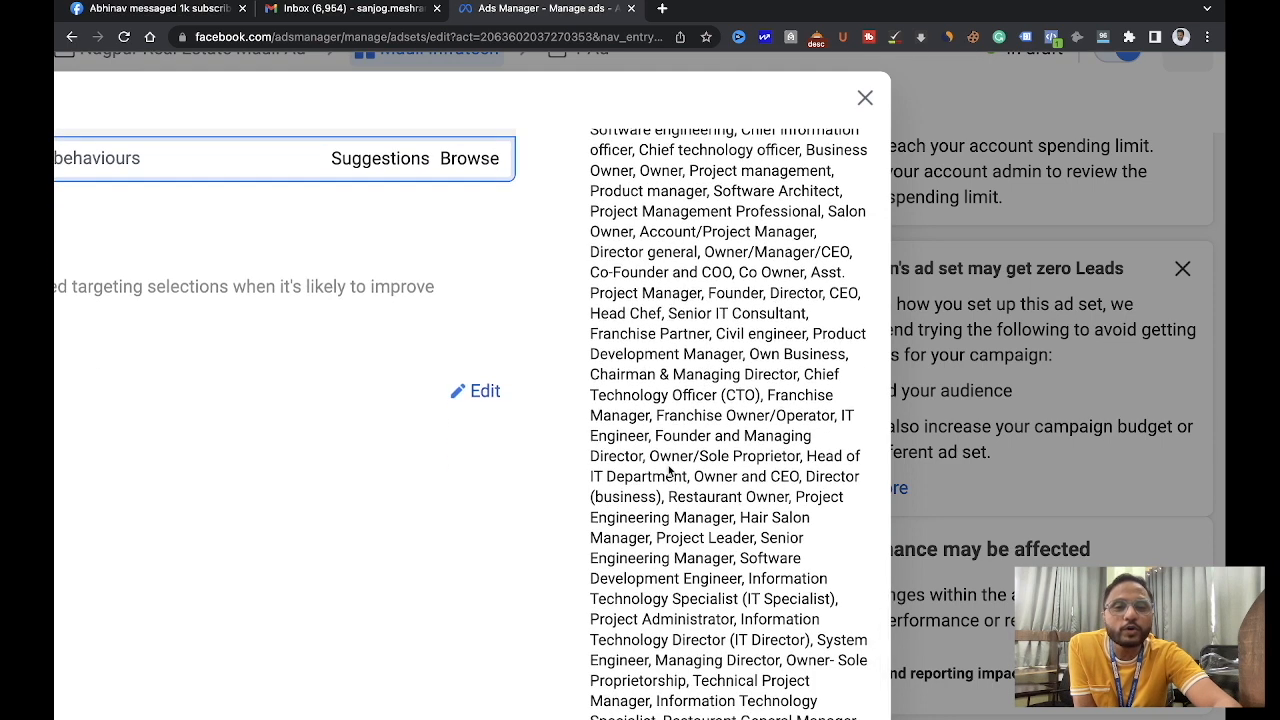
{"action": "scroll", "coordinate": [670, 470], "scroll_direction": "down", "scroll_amount": 3}
{"action": "scroll", "coordinate": [662, 463], "scroll_direction": "down", "scroll_amount": 2}
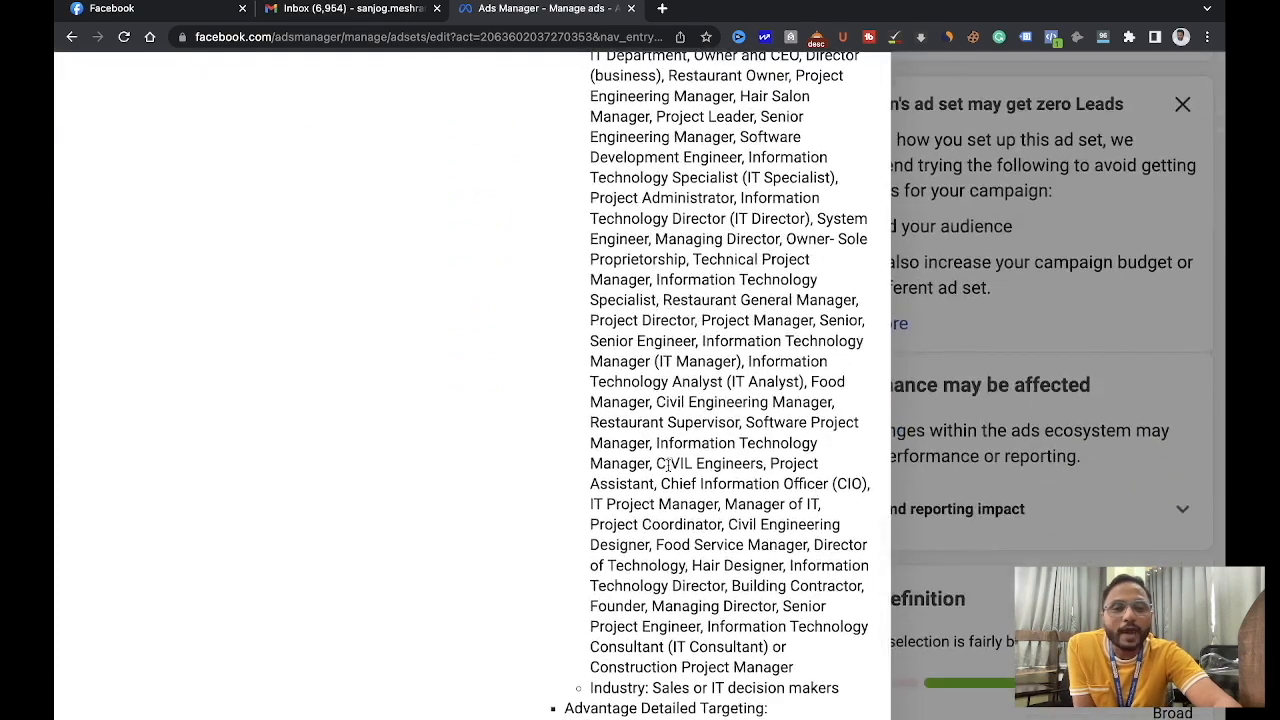
{"action": "scroll", "coordinate": [667, 465], "scroll_direction": "down", "scroll_amount": 1}
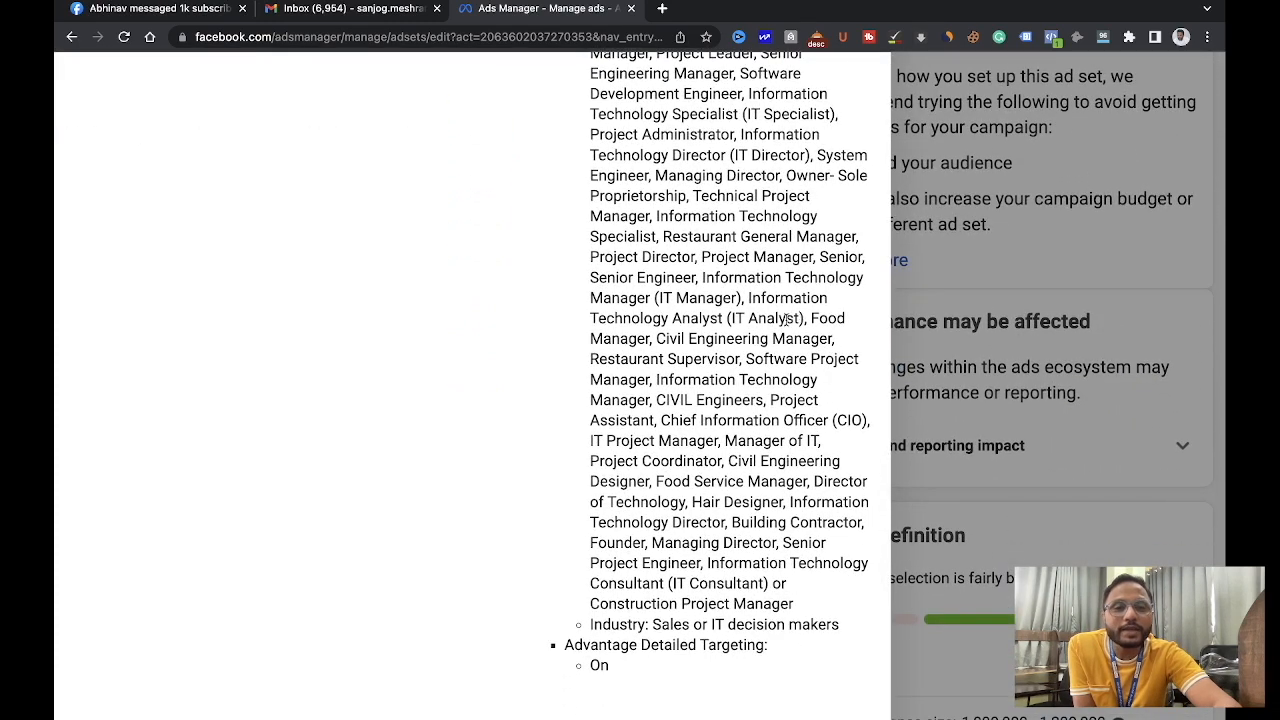
{"action": "scroll", "coordinate": [684, 478], "scroll_direction": "down", "scroll_amount": 2}
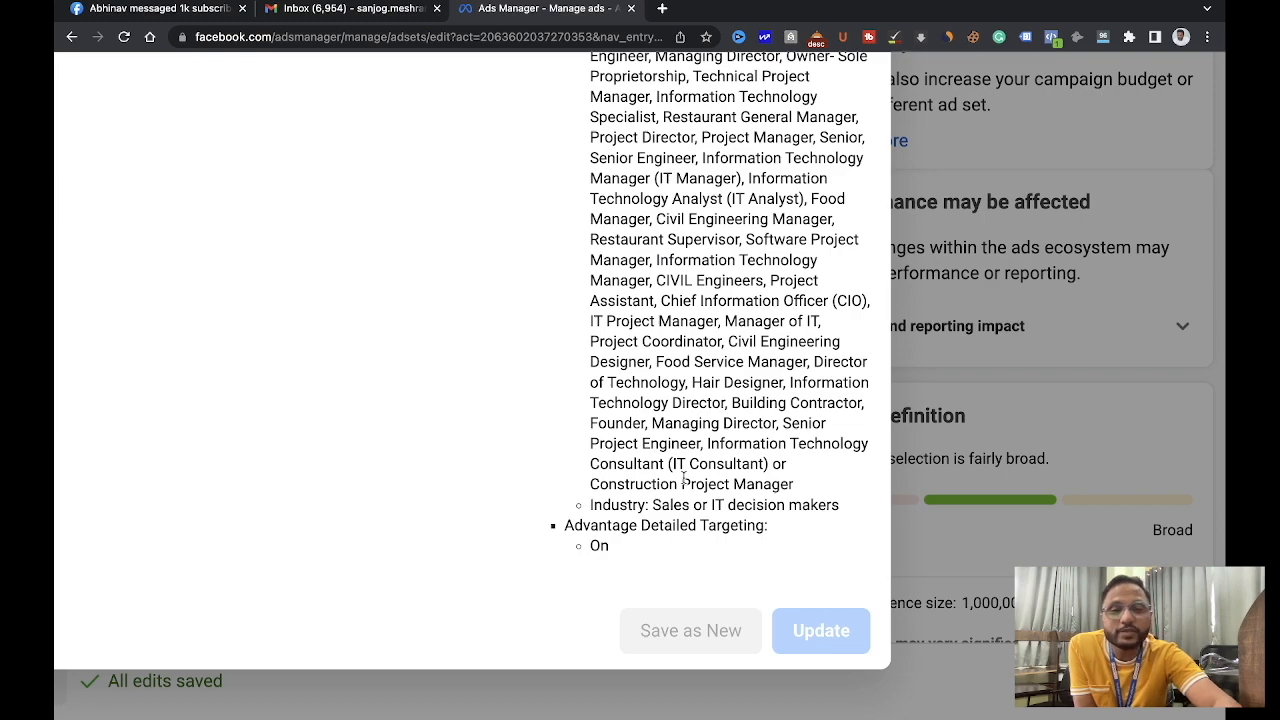
{"action": "scroll", "coordinate": [590, 336], "scroll_direction": "down", "scroll_amount": 5}
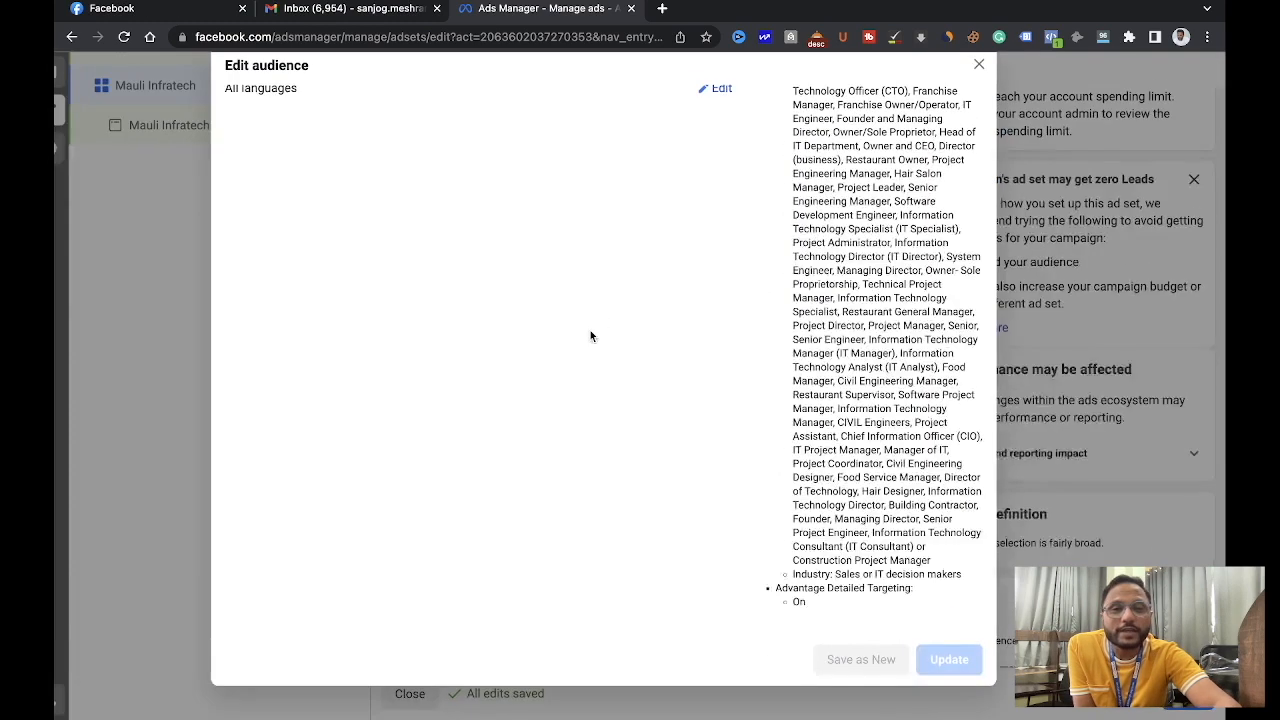
{"action": "scroll", "coordinate": [590, 336], "scroll_direction": "up", "scroll_amount": 10}
{"action": "scroll", "coordinate": [590, 336], "scroll_direction": "down", "scroll_amount": 1}
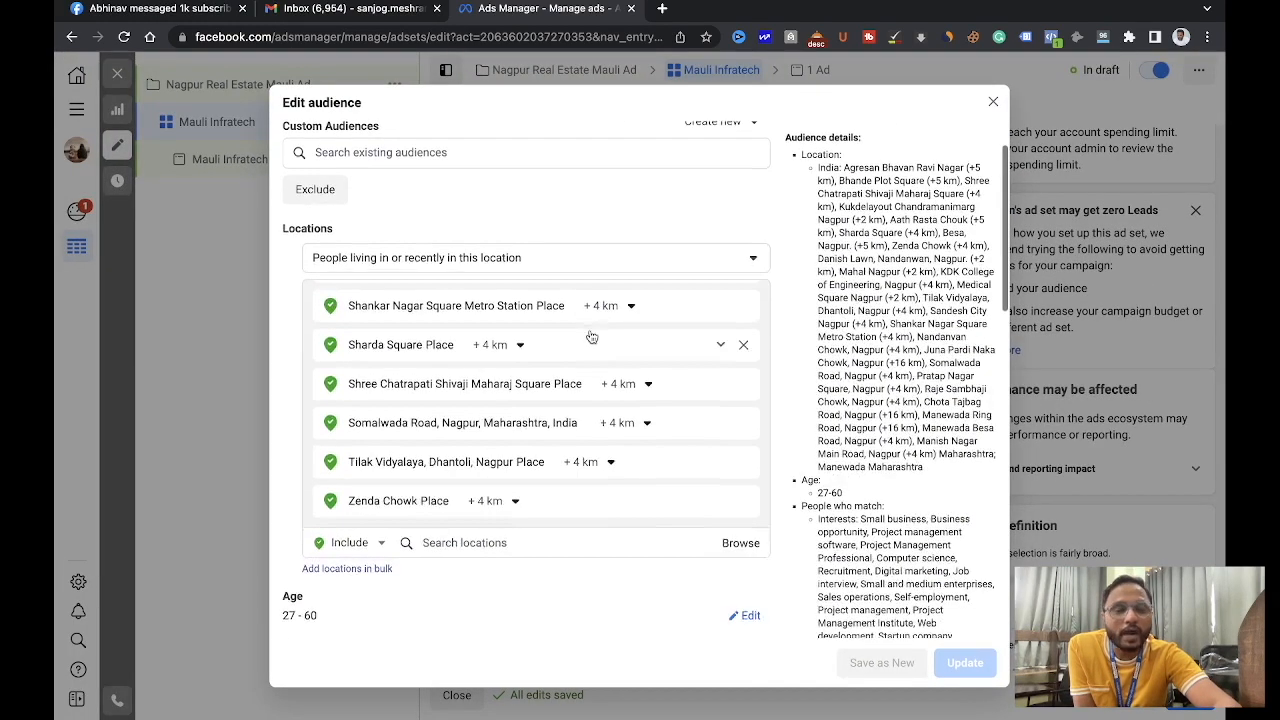
{"action": "left_click", "coordinate": [993, 103]}
- Look through the manual placements options for the ad set and return to Advantage+ placements
{"action": "scroll", "coordinate": [617, 543], "scroll_direction": "down", "scroll_amount": 3}
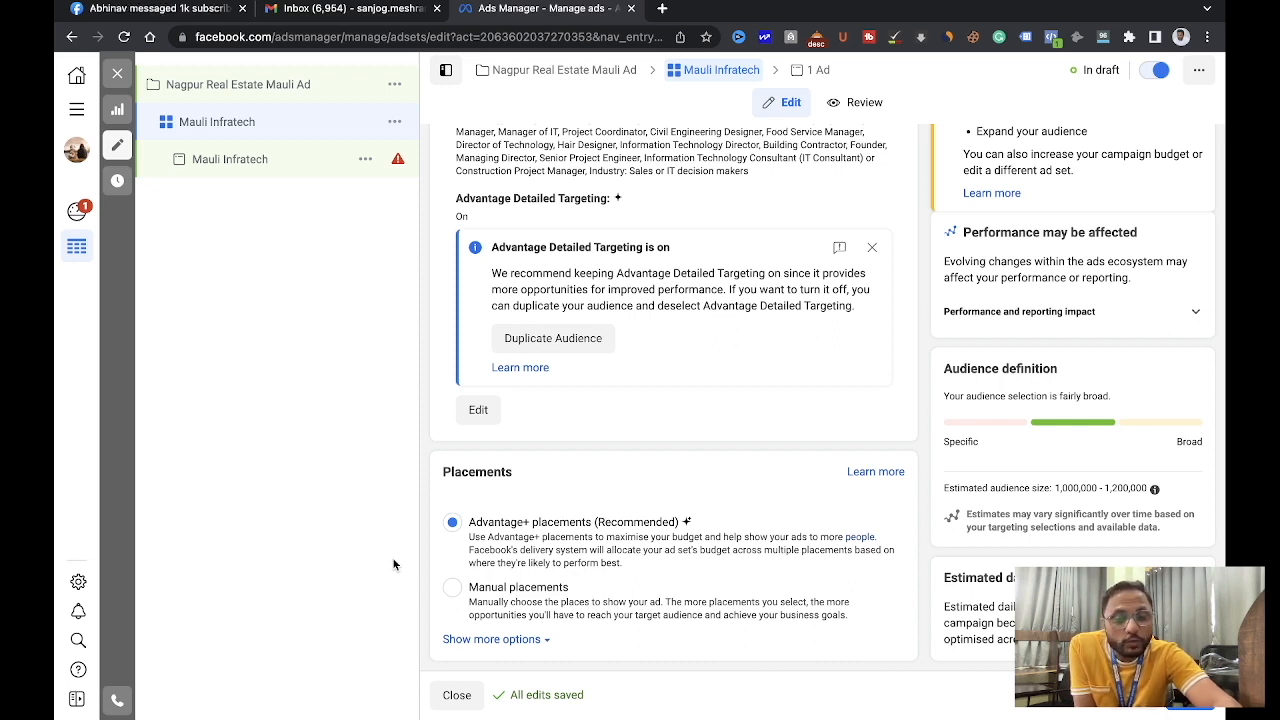
{"action": "left_click", "coordinate": [453, 588]}
{"action": "scroll", "coordinate": [459, 591], "scroll_direction": "down", "scroll_amount": 5}
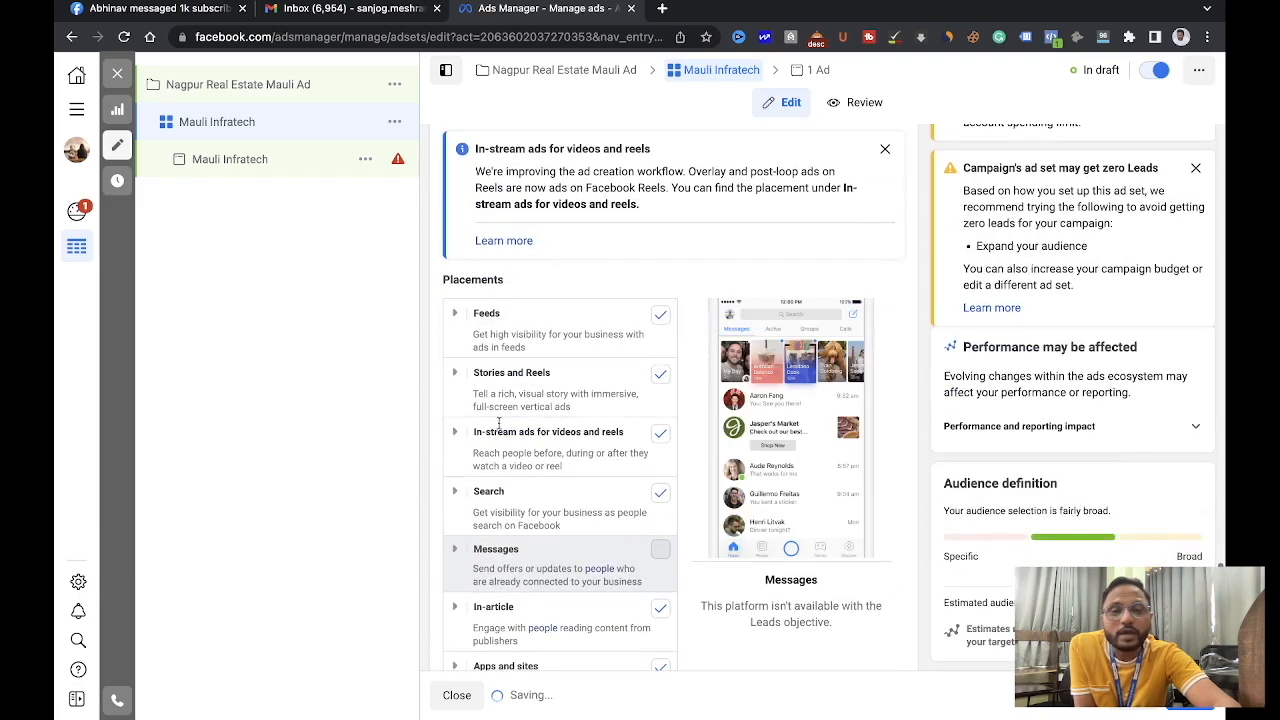
{"action": "scroll", "coordinate": [505, 540], "scroll_direction": "up", "scroll_amount": 6}
{"action": "scroll", "coordinate": [511, 516], "scroll_direction": "down", "scroll_amount": 3}
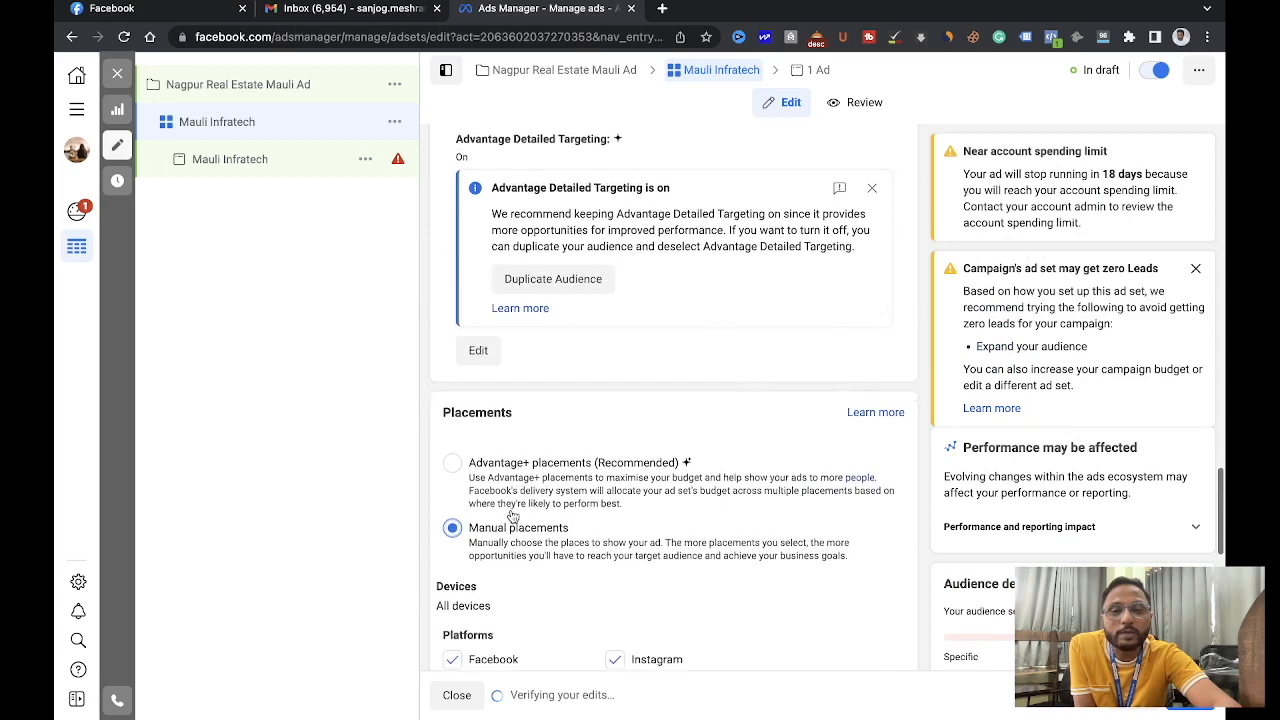
{"action": "left_click", "coordinate": [447, 463]}
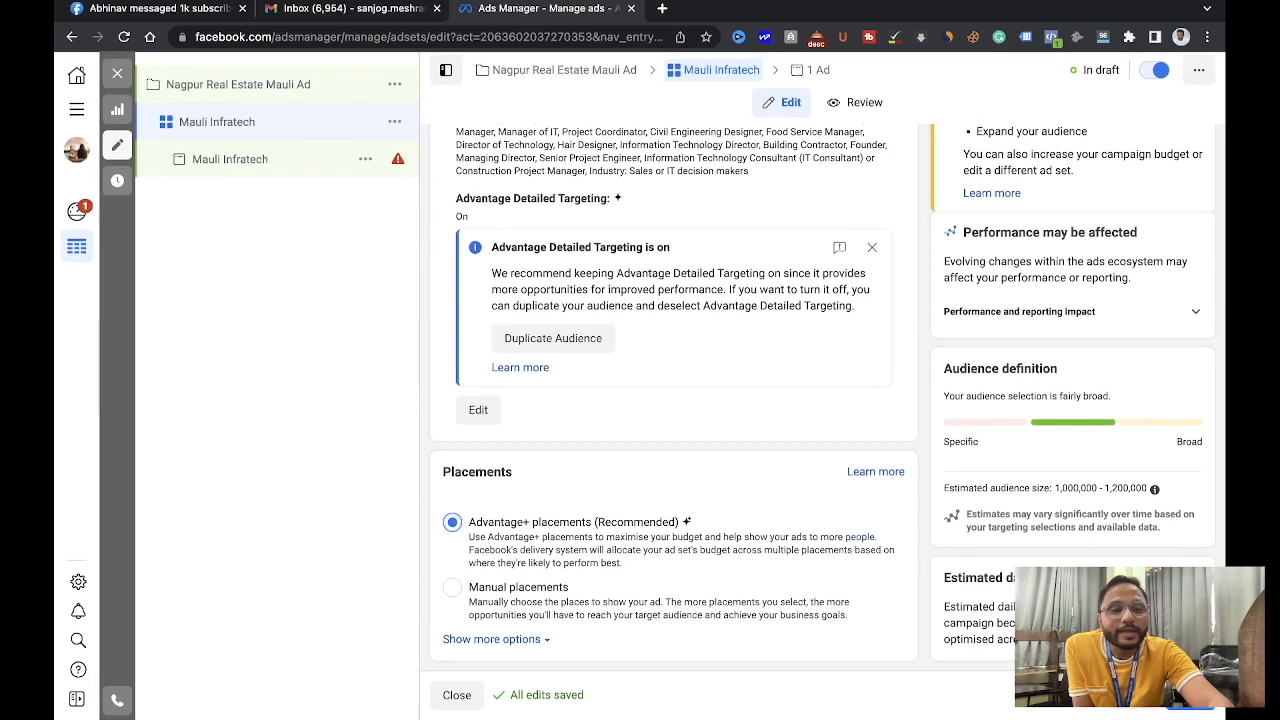
- Proceed to the Mauli Infratech ad and look over its settings from the ad name through to tracking
{"action": "left_click", "coordinate": [1190, 697]}
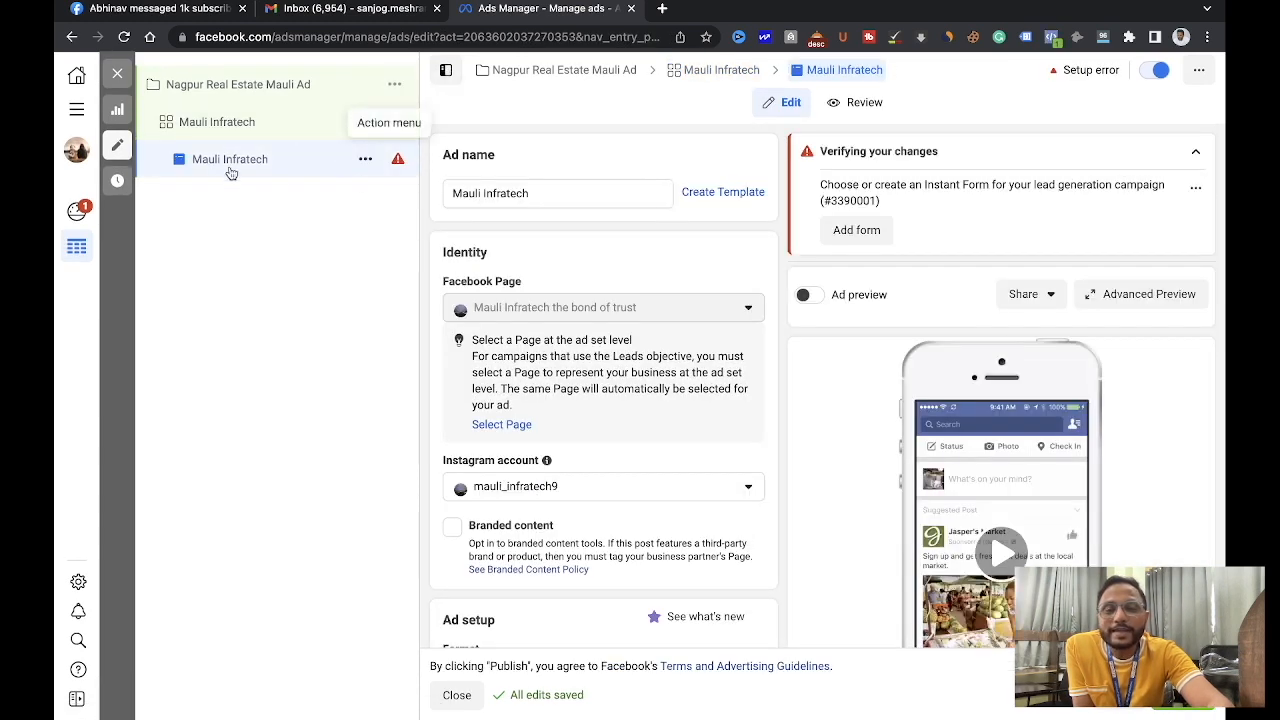
{"action": "scroll", "coordinate": [580, 488], "scroll_direction": "down", "scroll_amount": 3}
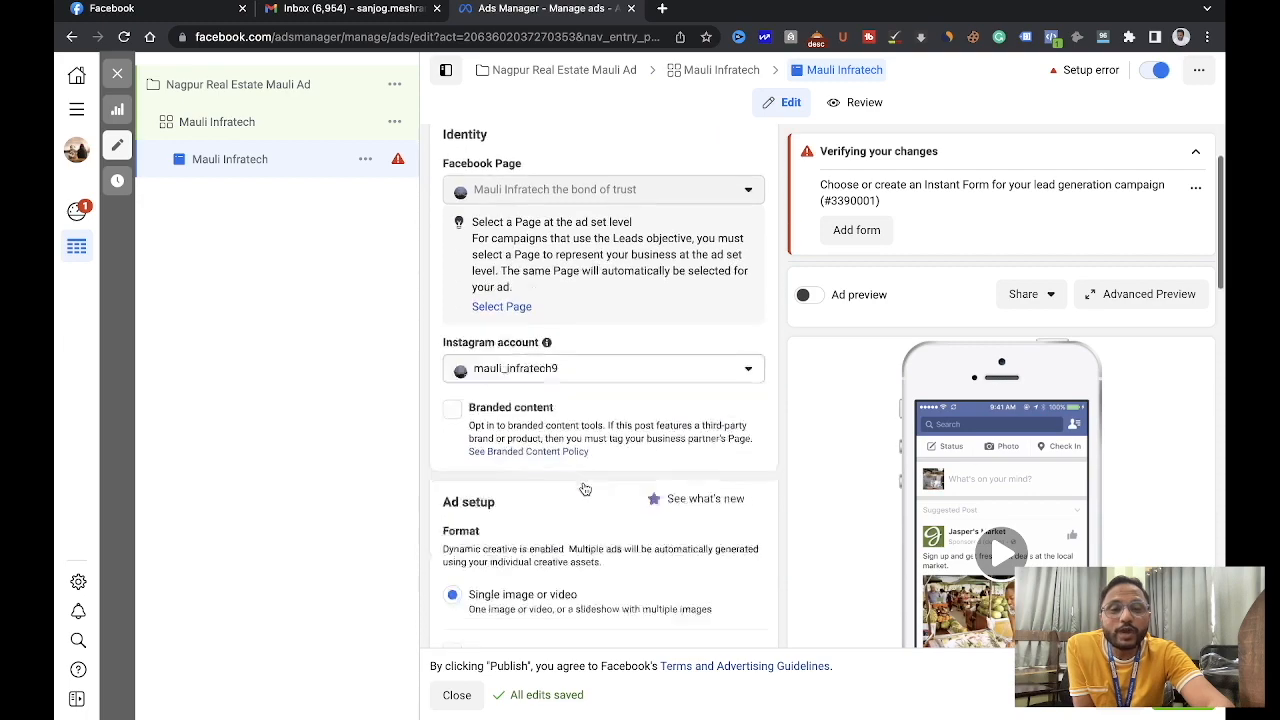
{"action": "scroll", "coordinate": [825, 456], "scroll_direction": "down", "scroll_amount": 10}
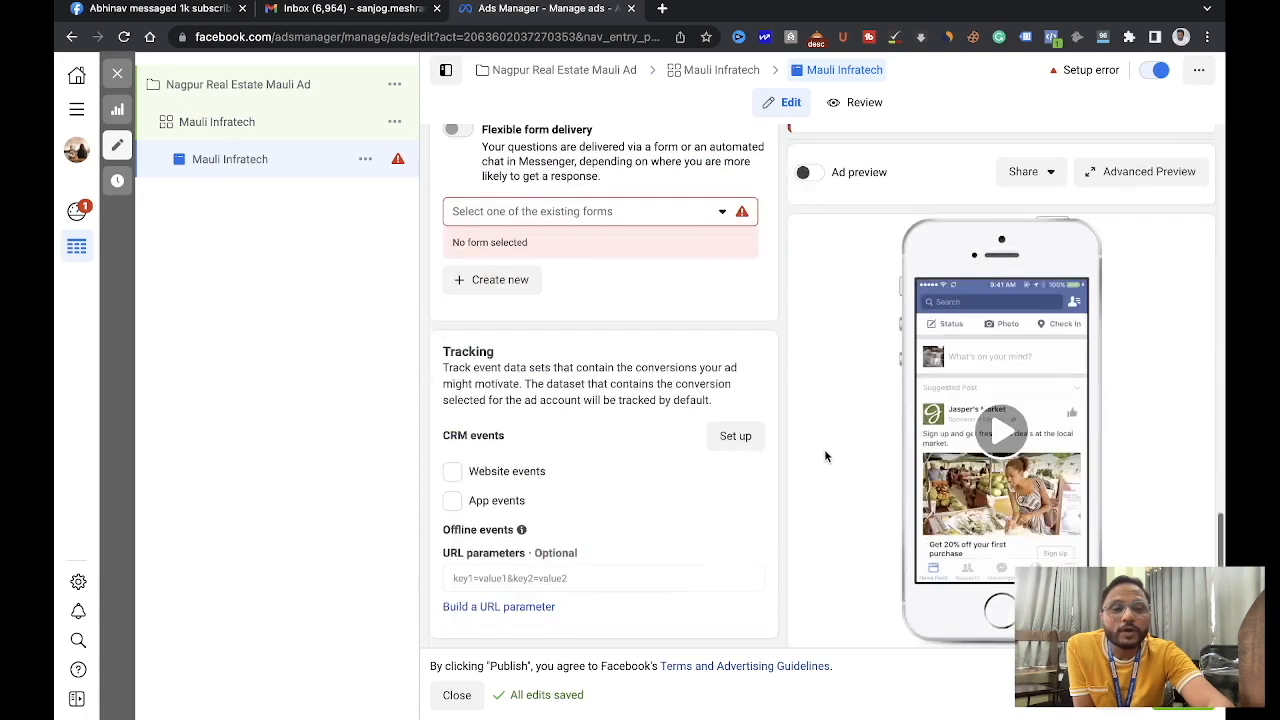
{"action": "scroll", "coordinate": [825, 456], "scroll_direction": "up", "scroll_amount": 10}
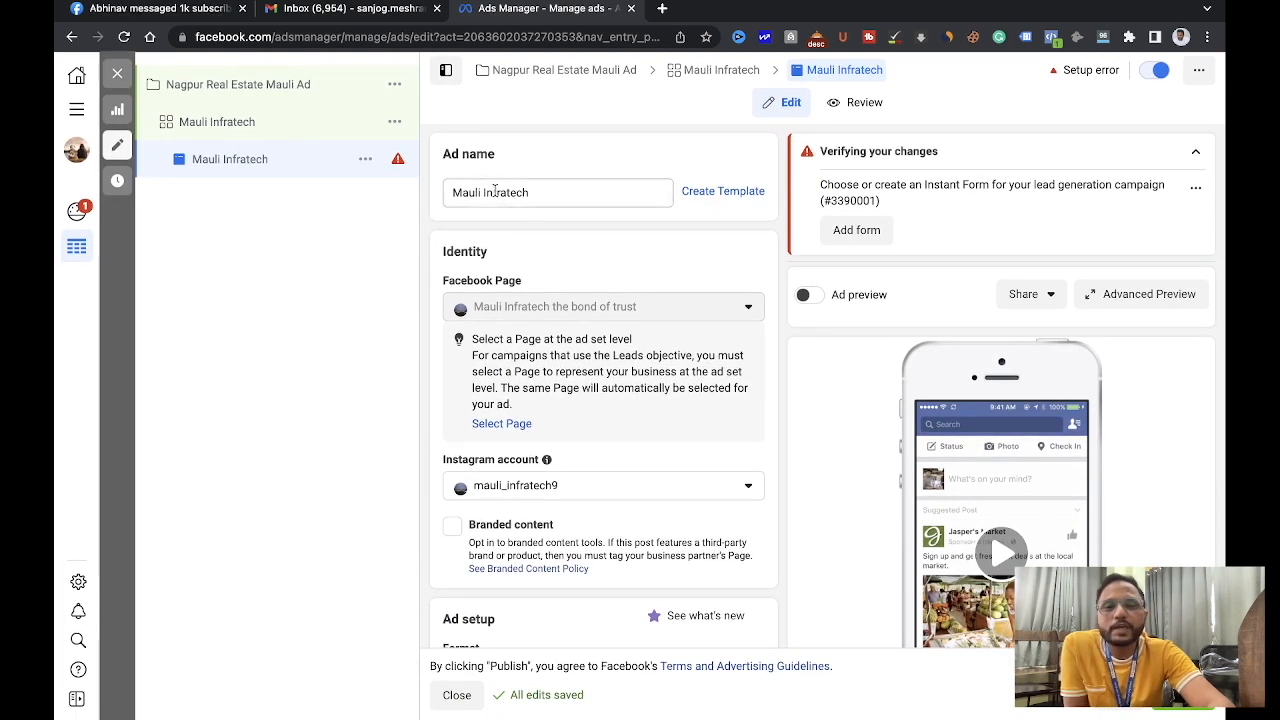
- Check the ad's Facebook Page and the Instagram account choices in its identity settings
{"action": "scroll", "coordinate": [545, 195], "scroll_direction": "down", "scroll_amount": 2}
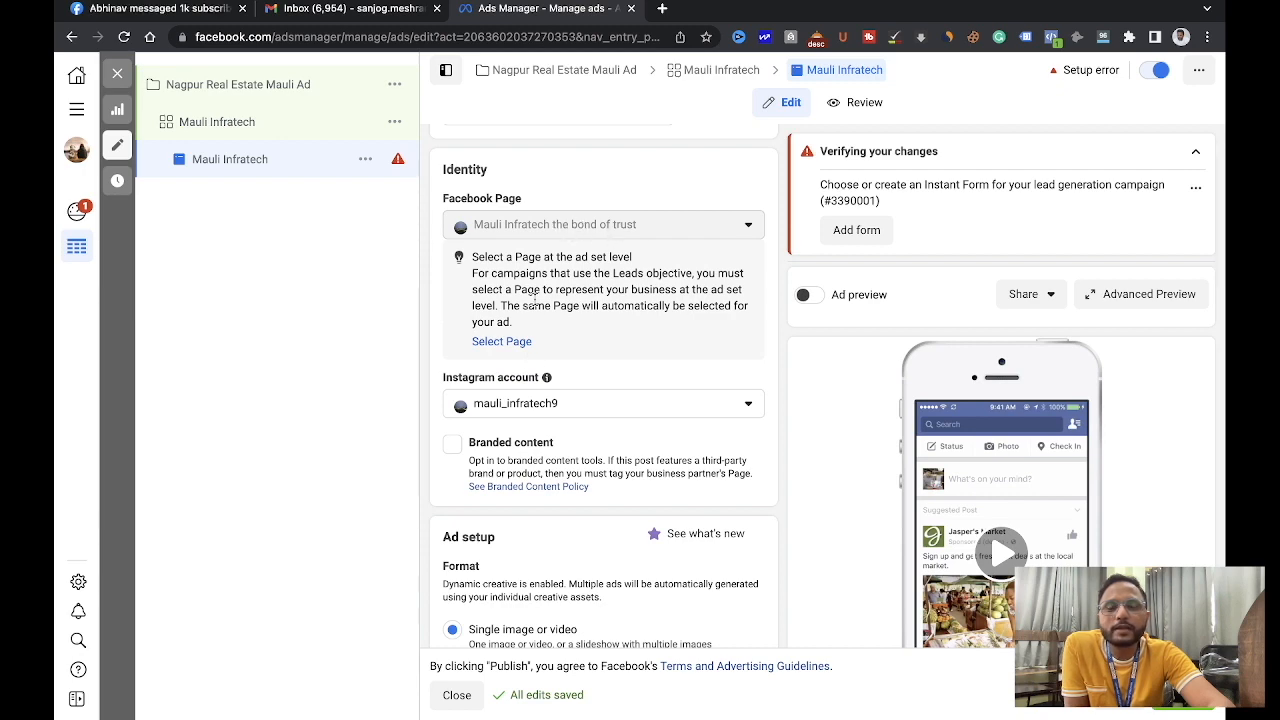
{"action": "scroll", "coordinate": [533, 299], "scroll_direction": "down", "scroll_amount": 2}
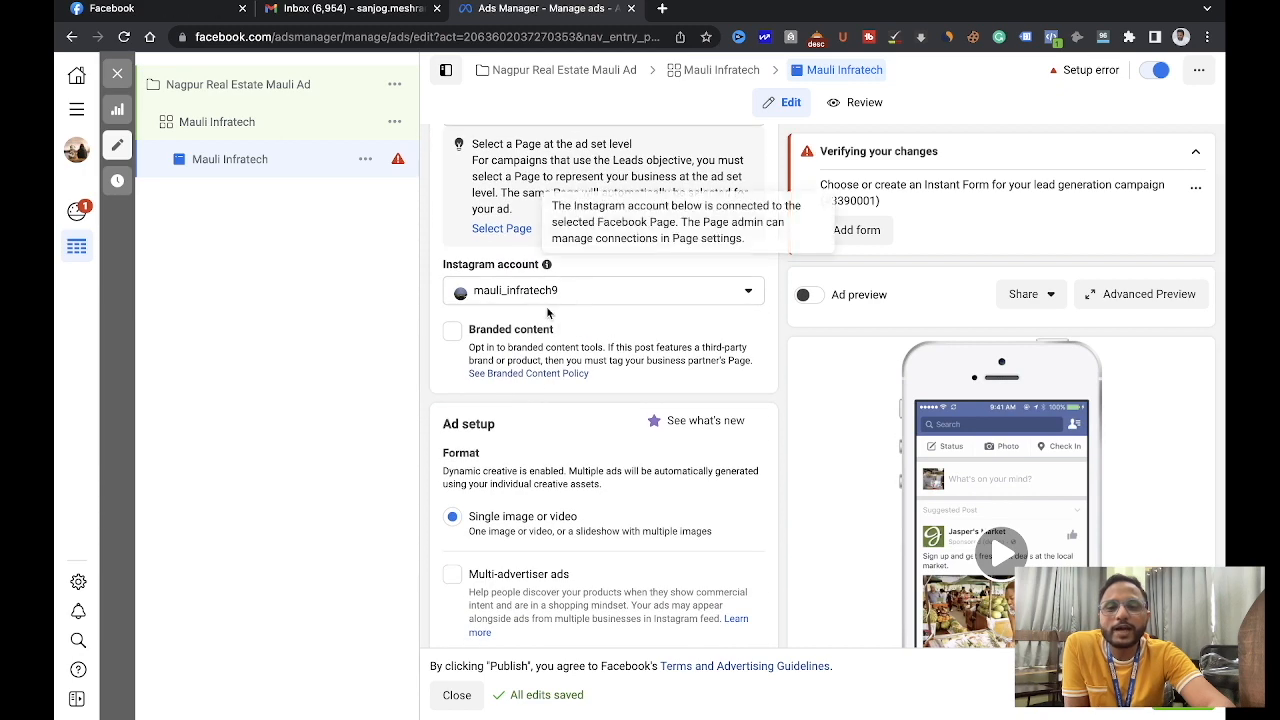
{"action": "scroll", "coordinate": [547, 313], "scroll_direction": "up", "scroll_amount": 1}
{"action": "left_click", "coordinate": [597, 368]}
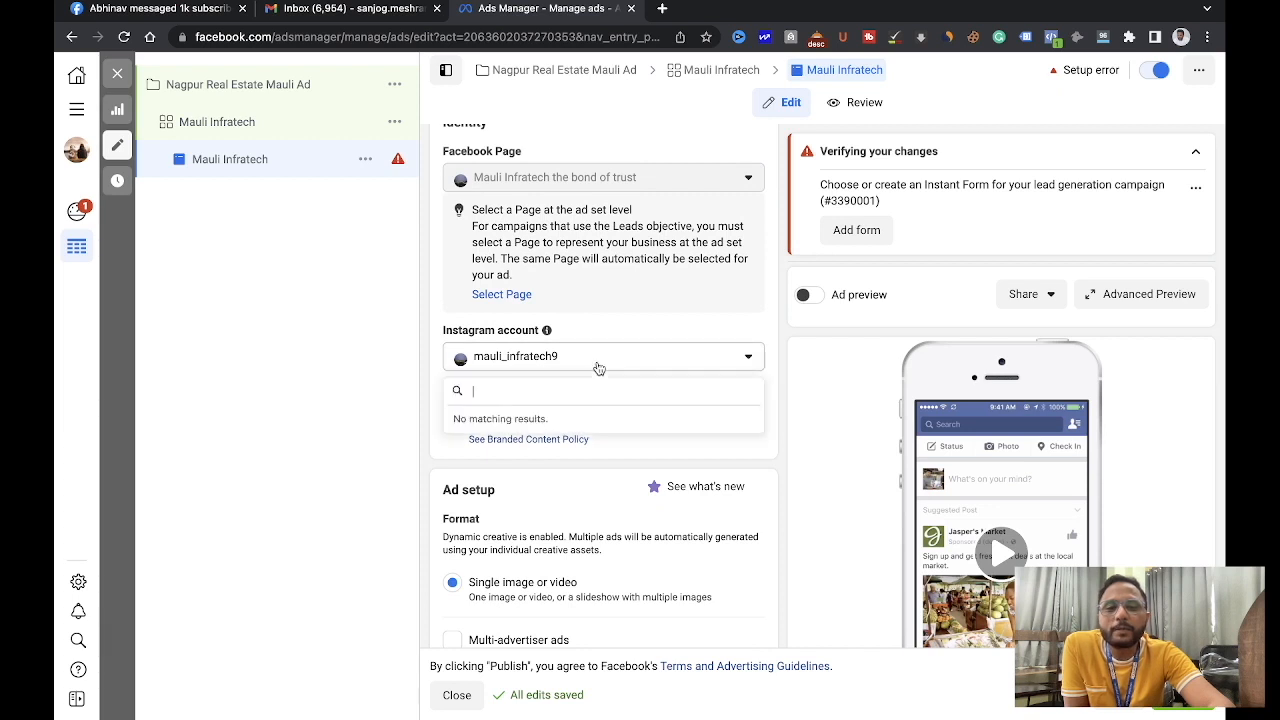
{"action": "left_click", "coordinate": [565, 427]}
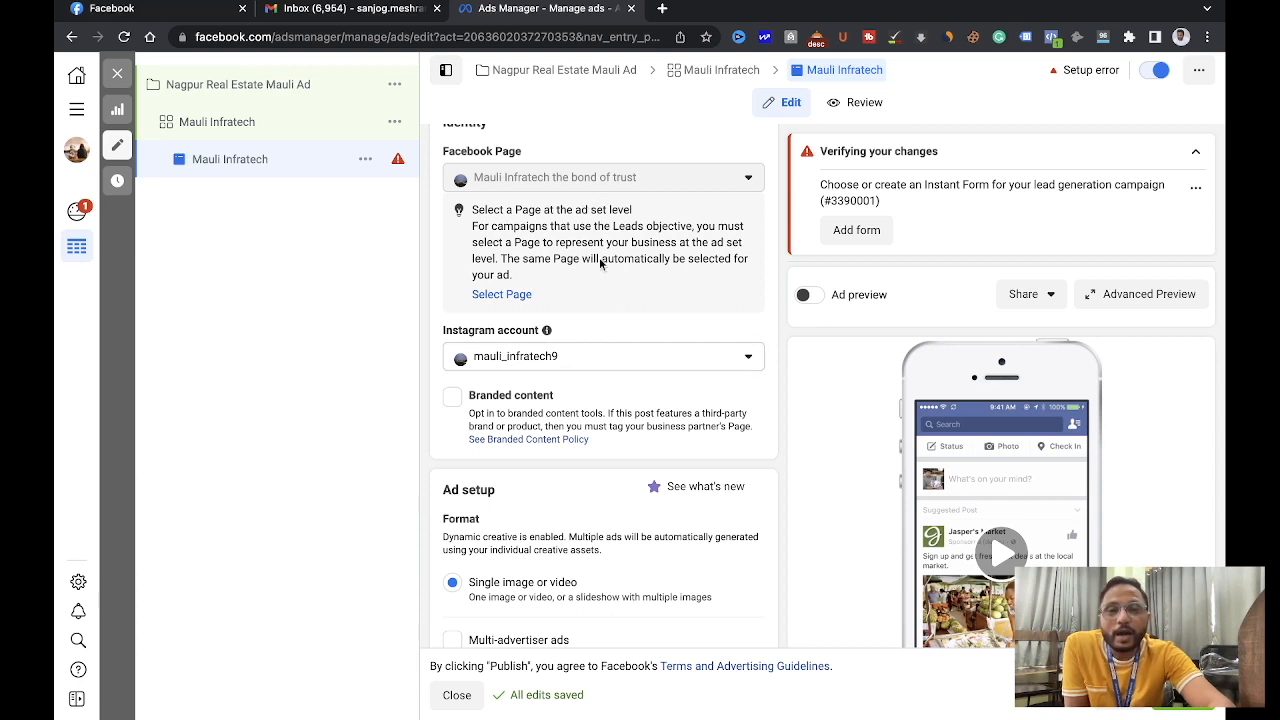
- Try multi-advertiser ads with the single image or video format, and turn the option off again
{"action": "scroll", "coordinate": [606, 309], "scroll_direction": "down", "scroll_amount": 3}
{"action": "scroll", "coordinate": [553, 515], "scroll_direction": "down", "scroll_amount": 2}
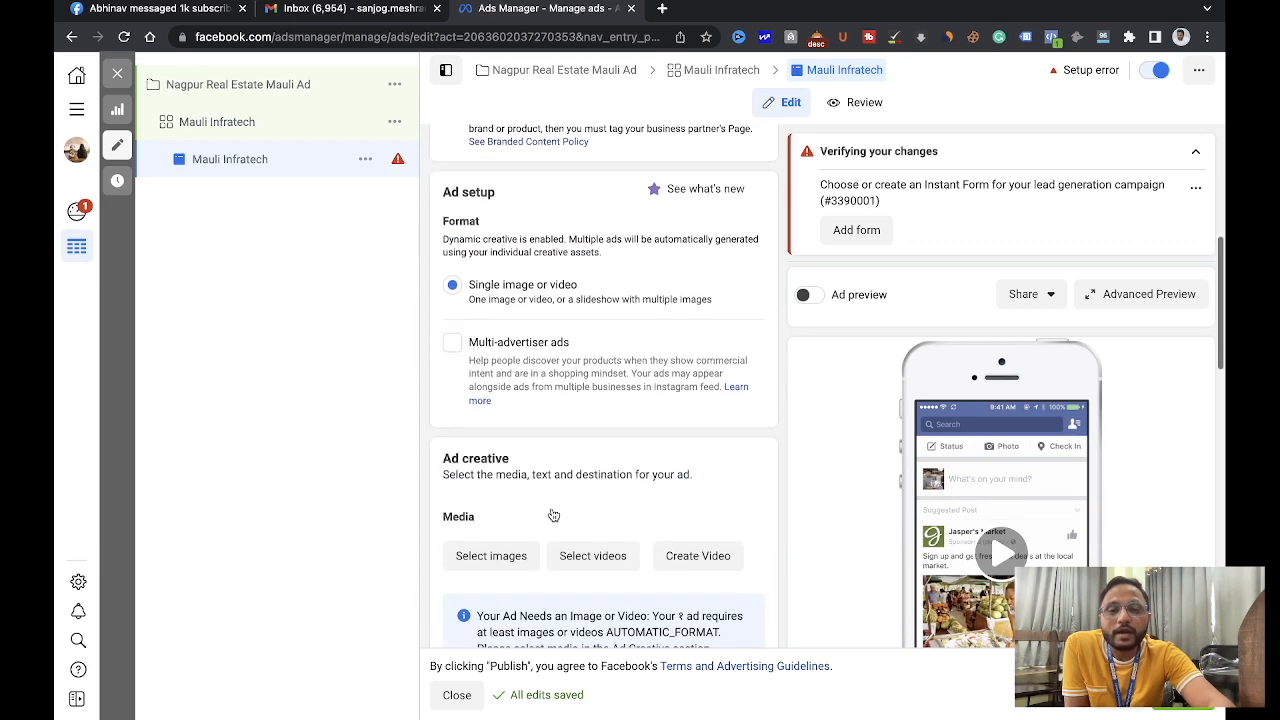
{"action": "scroll", "coordinate": [553, 515], "scroll_direction": "down", "scroll_amount": 1}
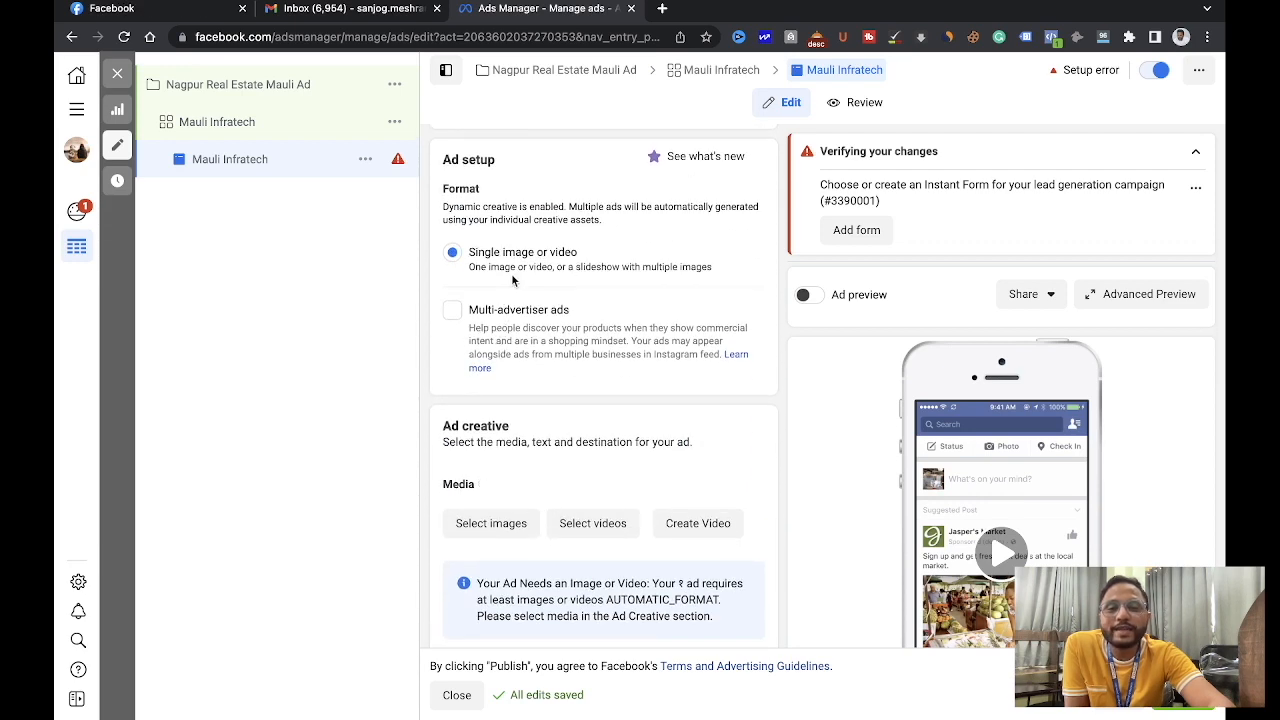
{"action": "left_click", "coordinate": [453, 312]}
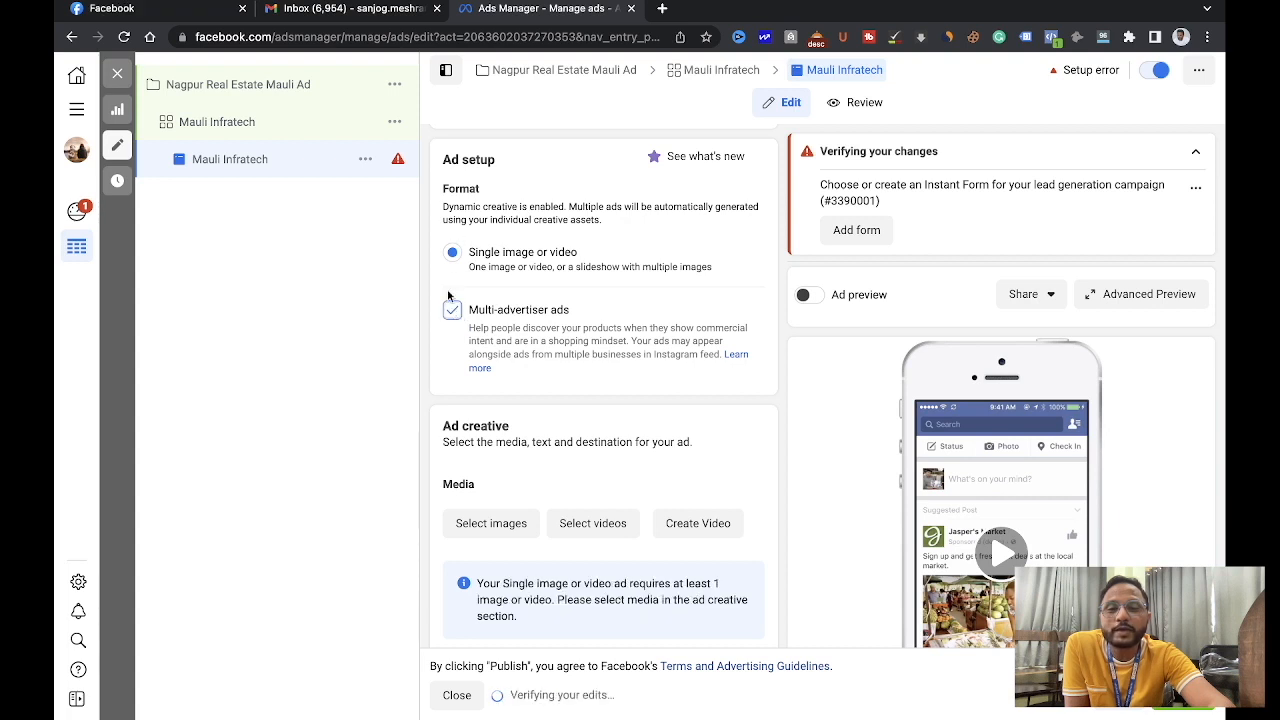
{"action": "left_click", "coordinate": [452, 253]}
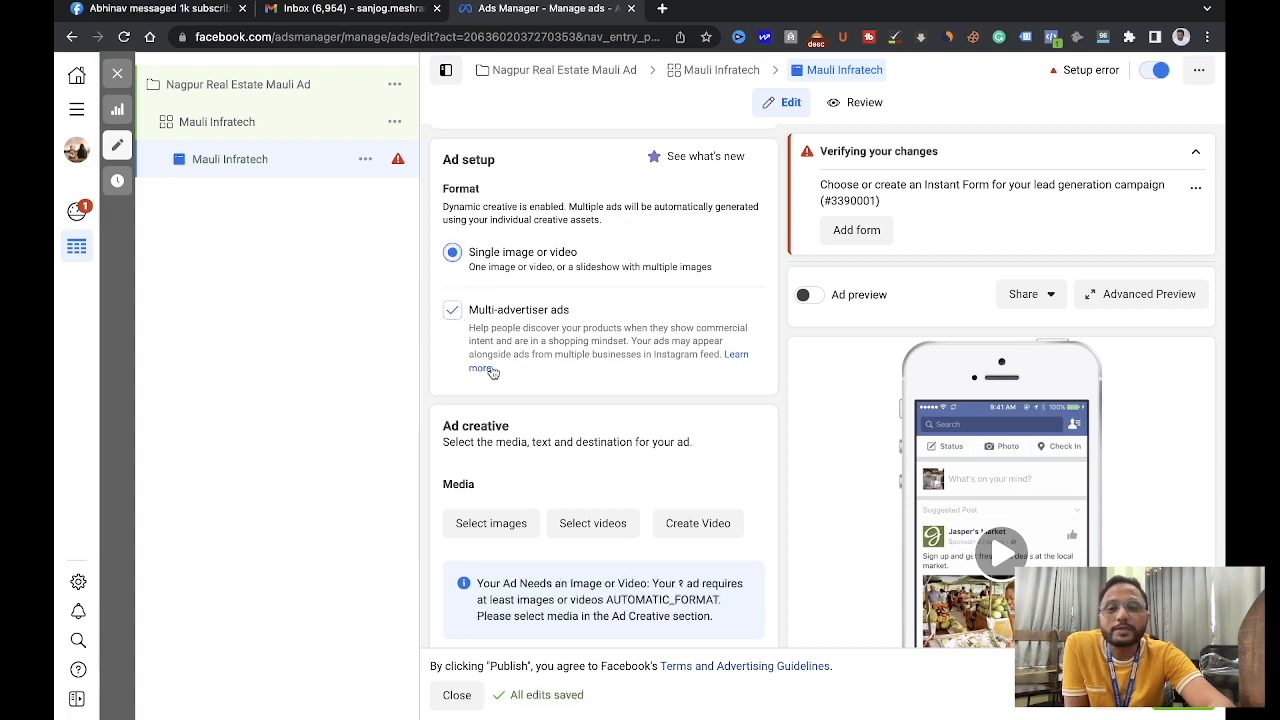
{"action": "left_click", "coordinate": [457, 312]}
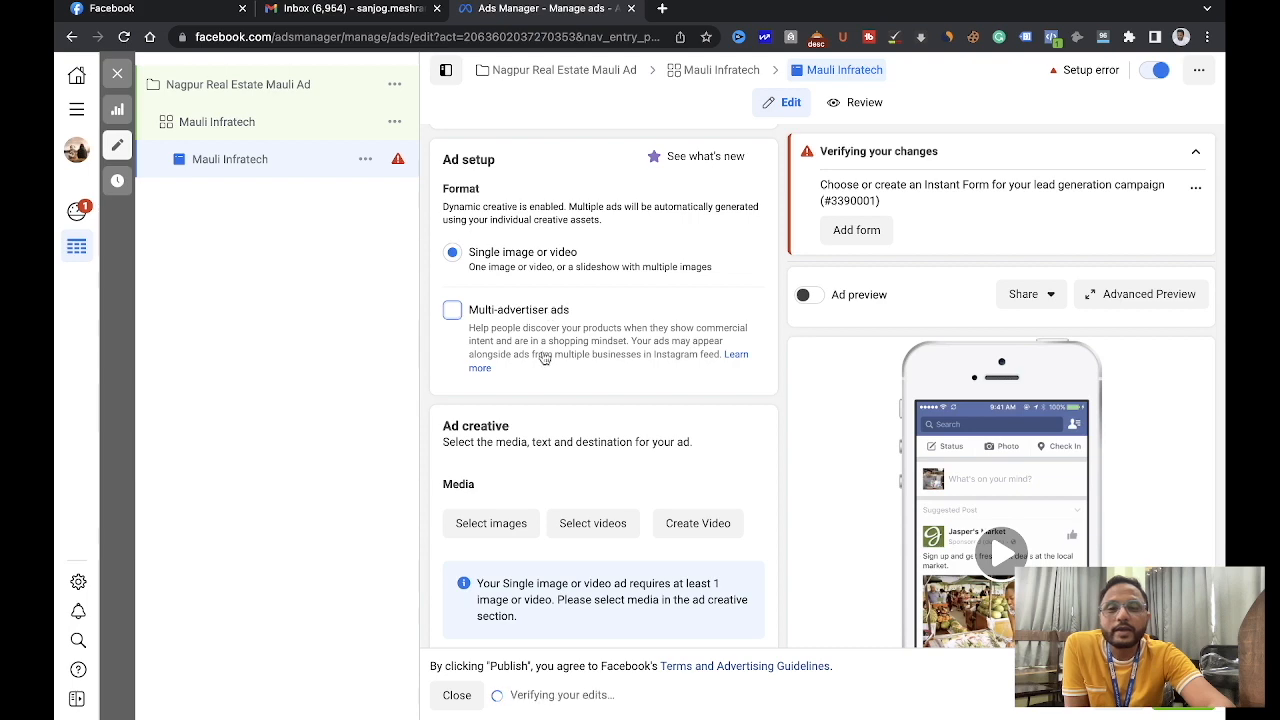
- Add the account image mauli.jpg as the ad creative's media
{"action": "scroll", "coordinate": [537, 362], "scroll_direction": "down", "scroll_amount": 5}
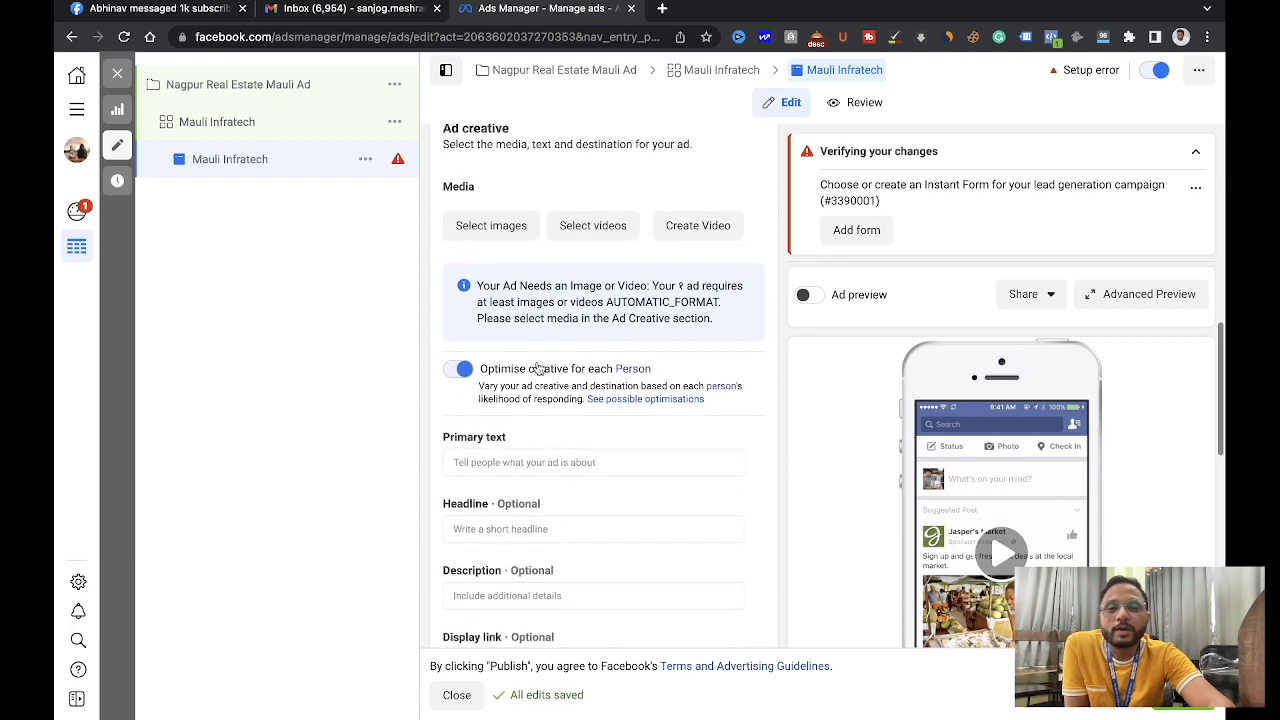
{"action": "scroll", "coordinate": [536, 368], "scroll_direction": "up", "scroll_amount": 2}
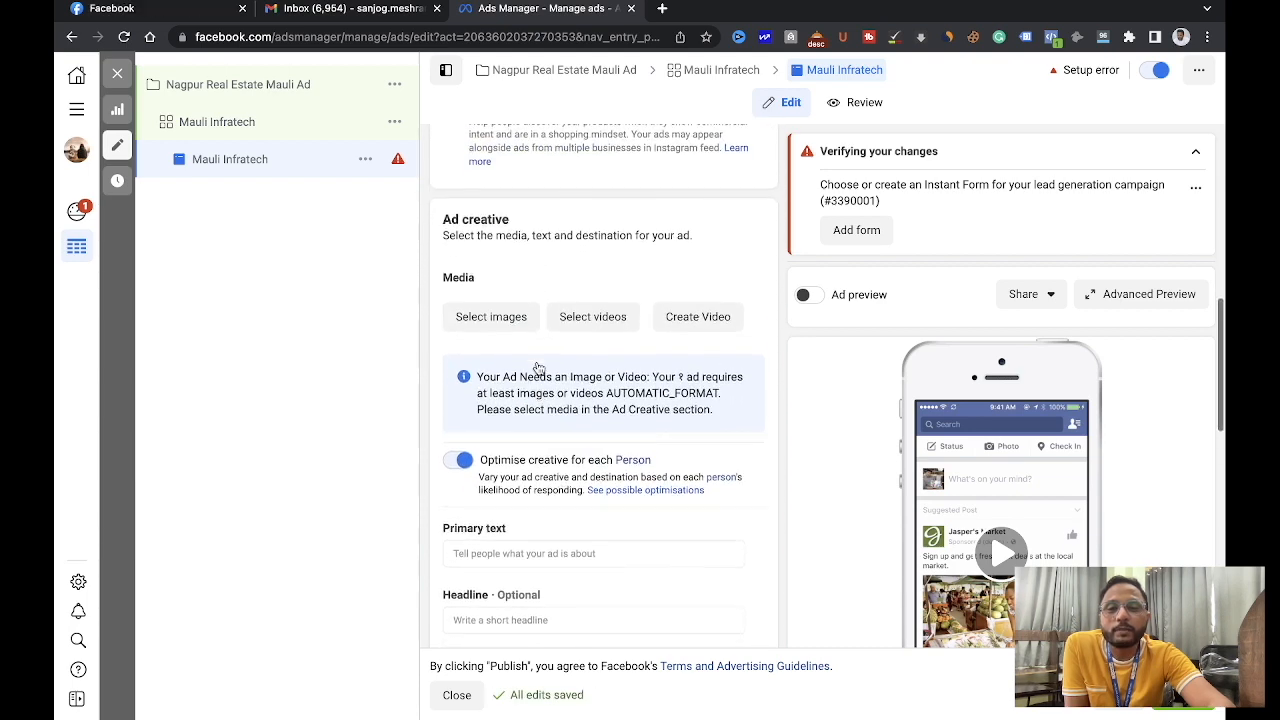
{"action": "left_click", "coordinate": [491, 327]}
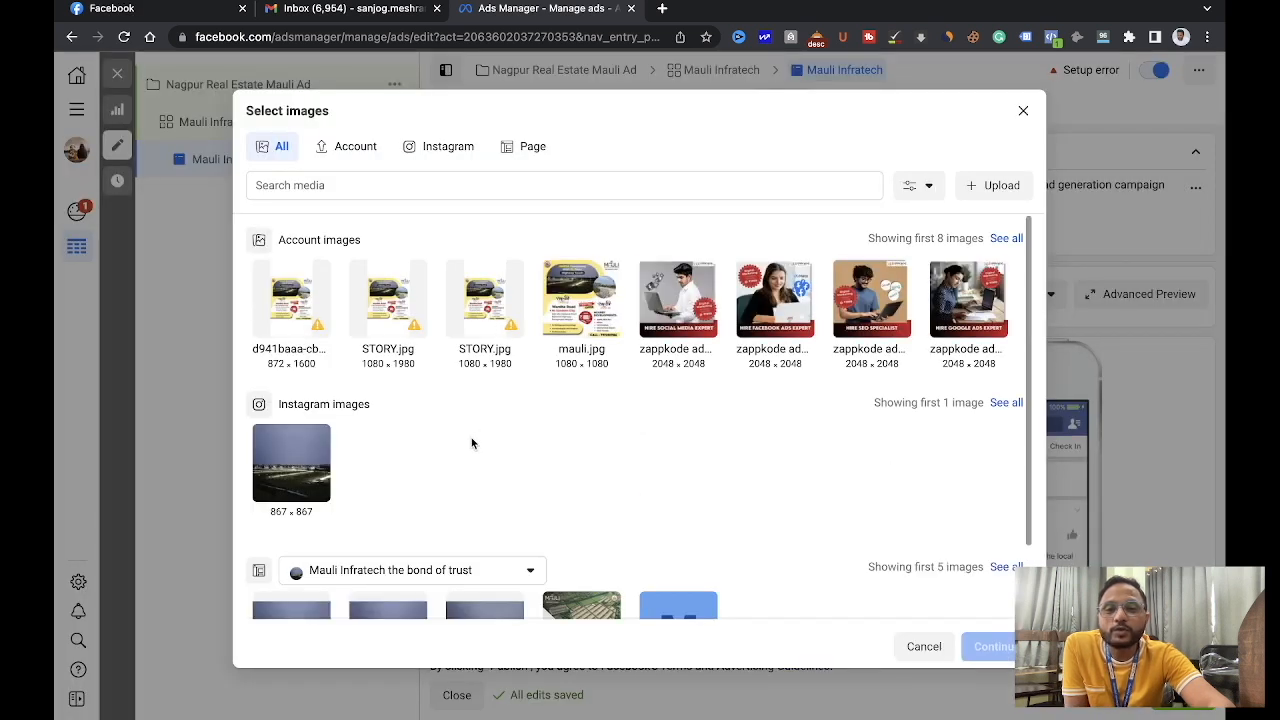
{"action": "left_click", "coordinate": [586, 338]}
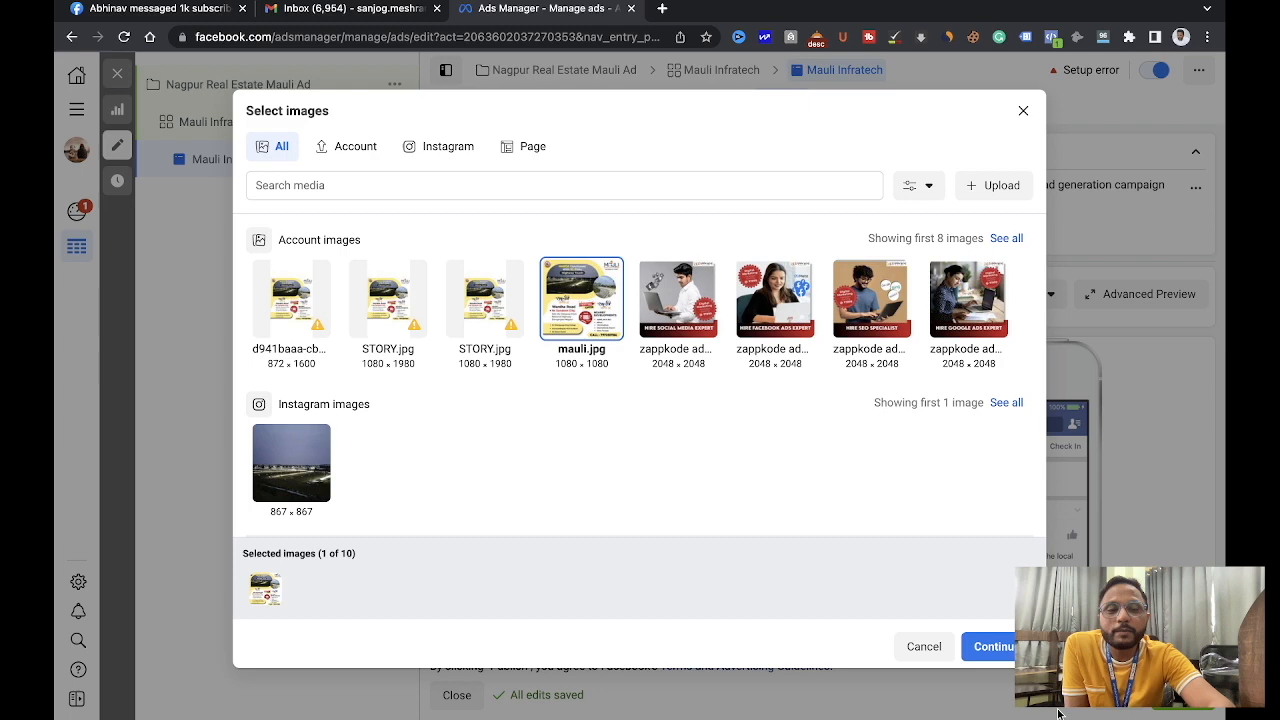
{"action": "left_click", "coordinate": [996, 647]}
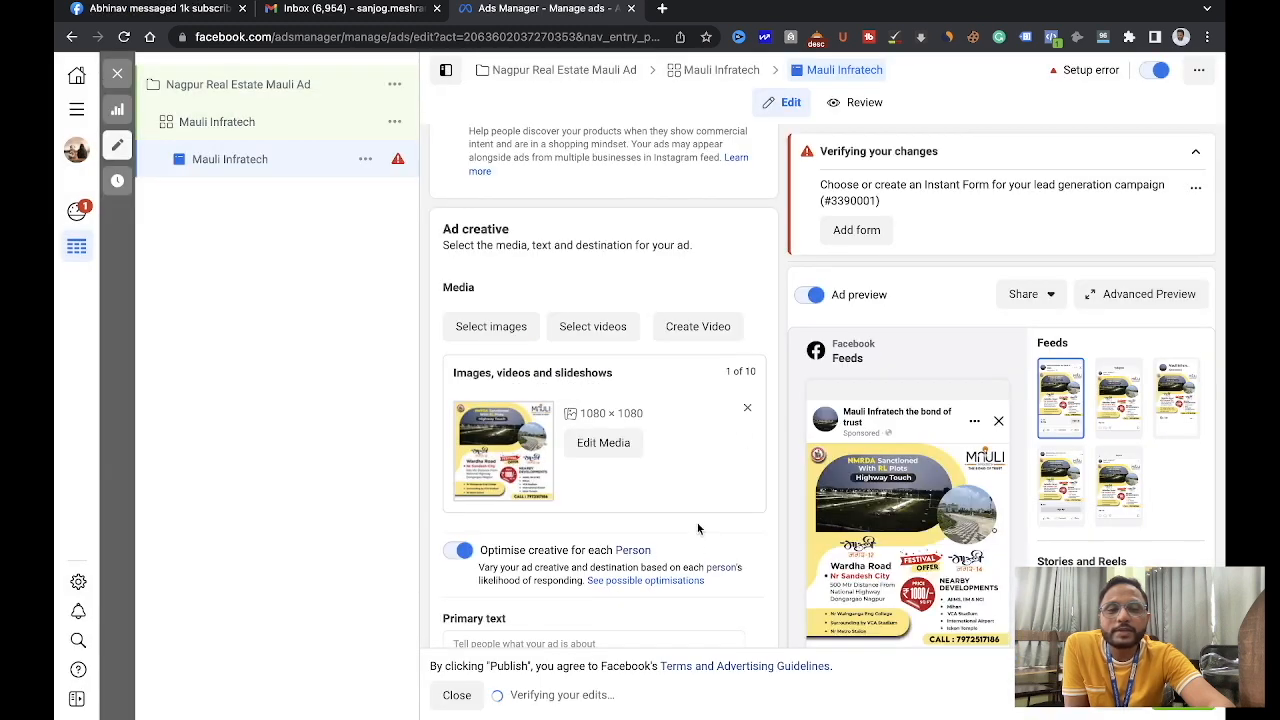
- Fill the ad's primary text with the prepared plot promotion copy beginning "Hurry! Limited Period Offer!"
{"action": "scroll", "coordinate": [773, 546], "scroll_direction": "down", "scroll_amount": 2}
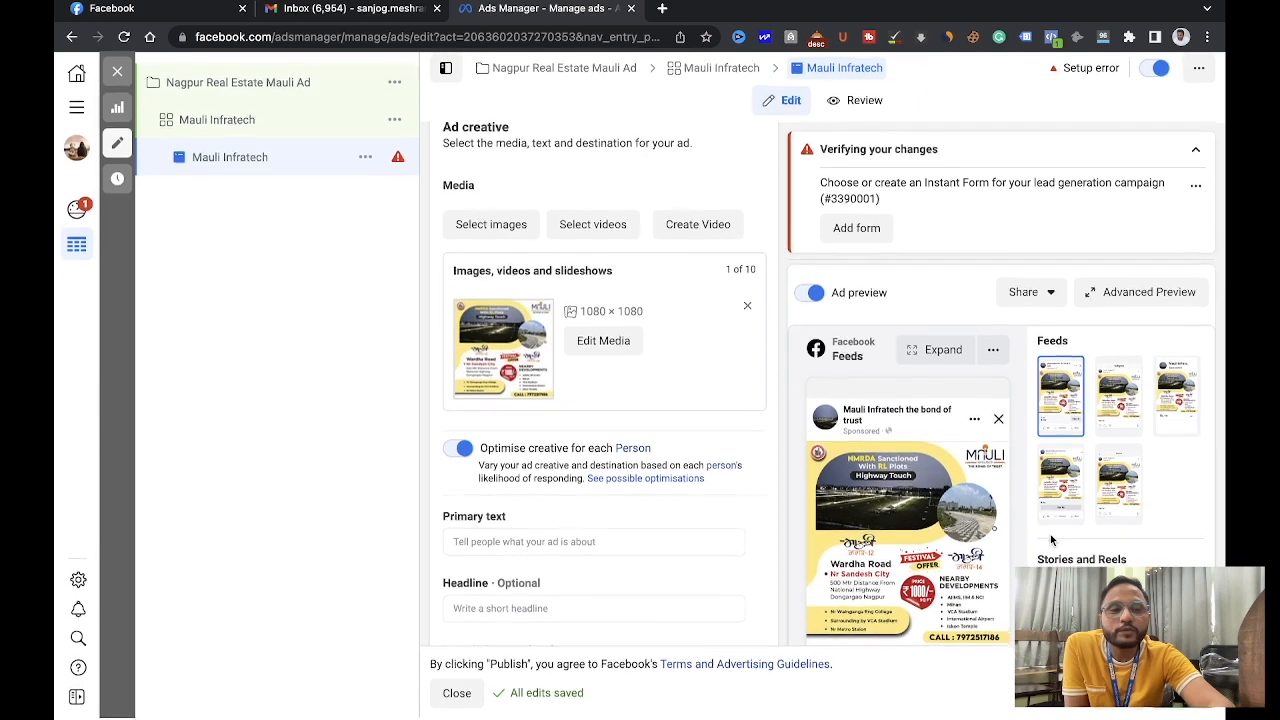
{"action": "scroll", "coordinate": [1161, 481], "scroll_direction": "down", "scroll_amount": 5}
{"action": "scroll", "coordinate": [1161, 488], "scroll_direction": "up", "scroll_amount": 2}
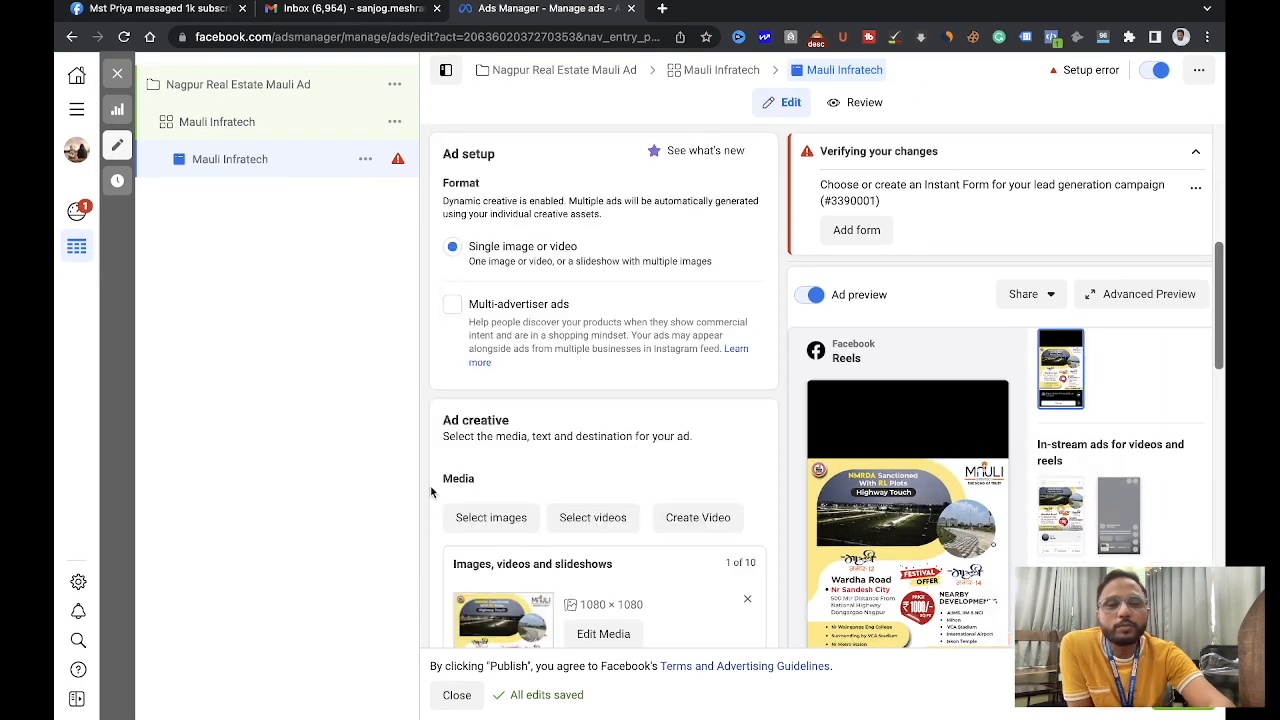
{"action": "scroll", "coordinate": [1173, 452], "scroll_direction": "down", "scroll_amount": 2}
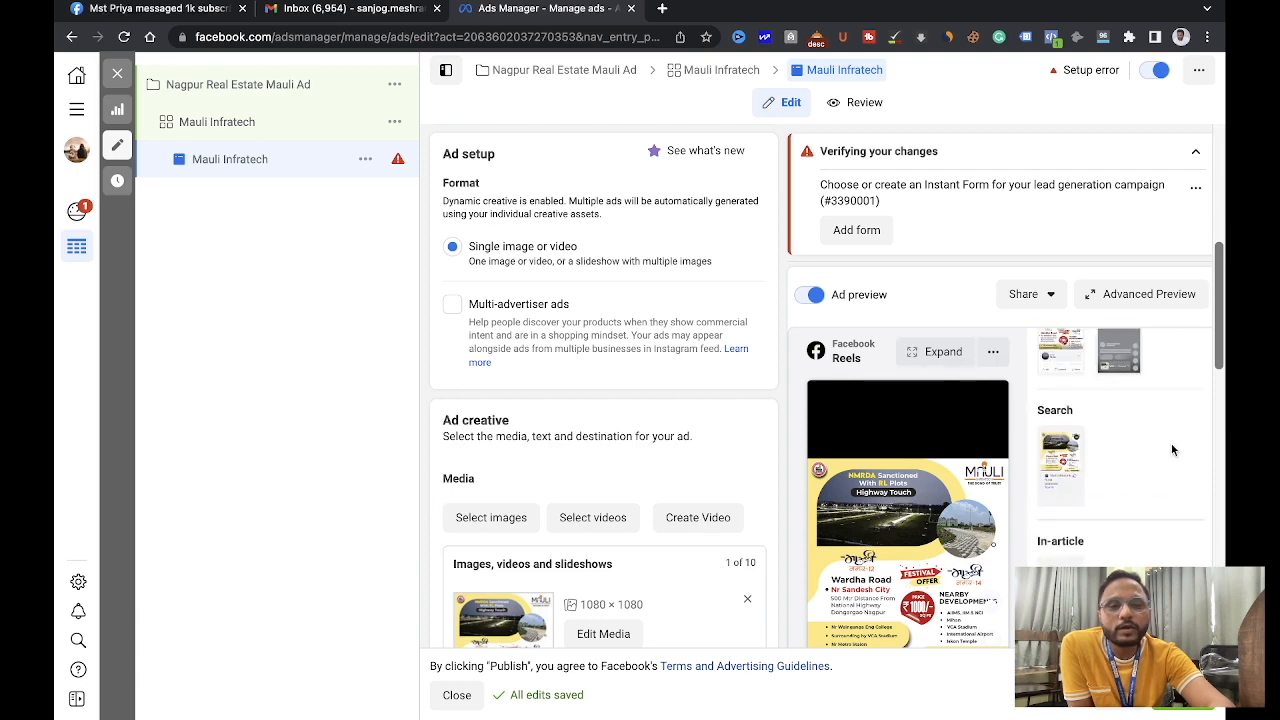
{"action": "scroll", "coordinate": [441, 478], "scroll_direction": "down", "scroll_amount": 4}
{"action": "scroll", "coordinate": [441, 478], "scroll_direction": "down", "scroll_amount": 2}
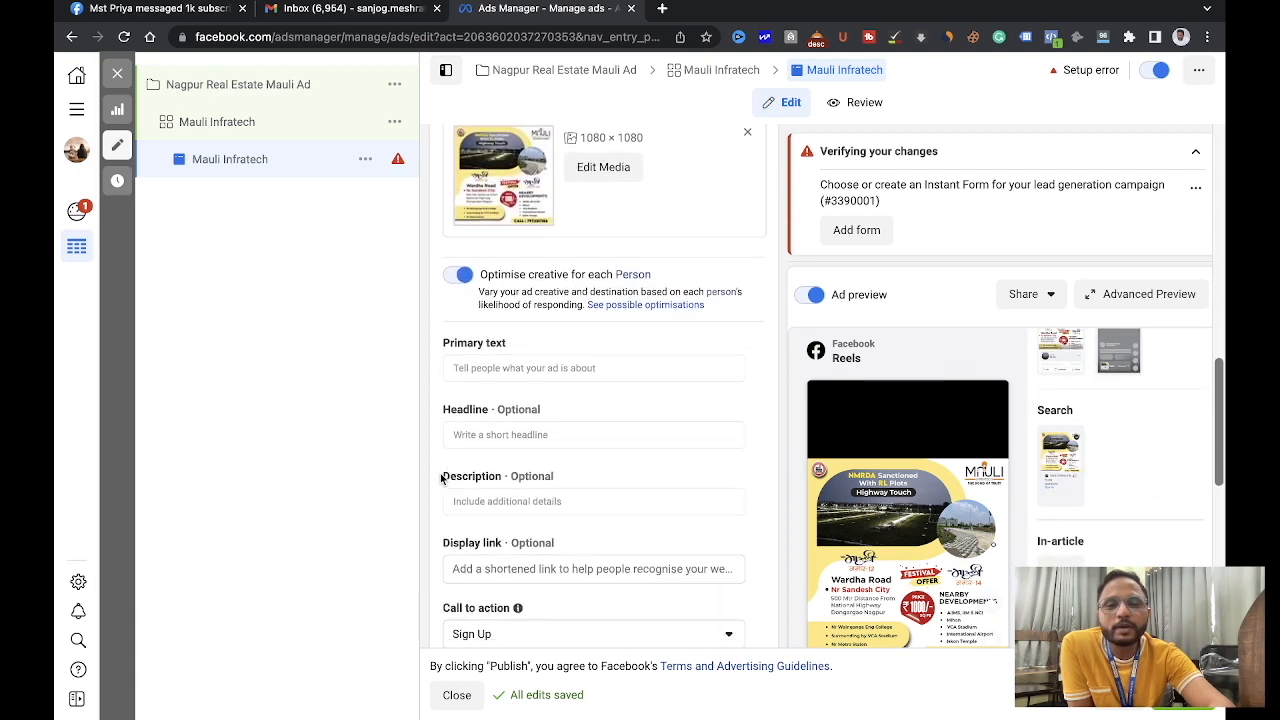
{"action": "left_click", "coordinate": [517, 363]}
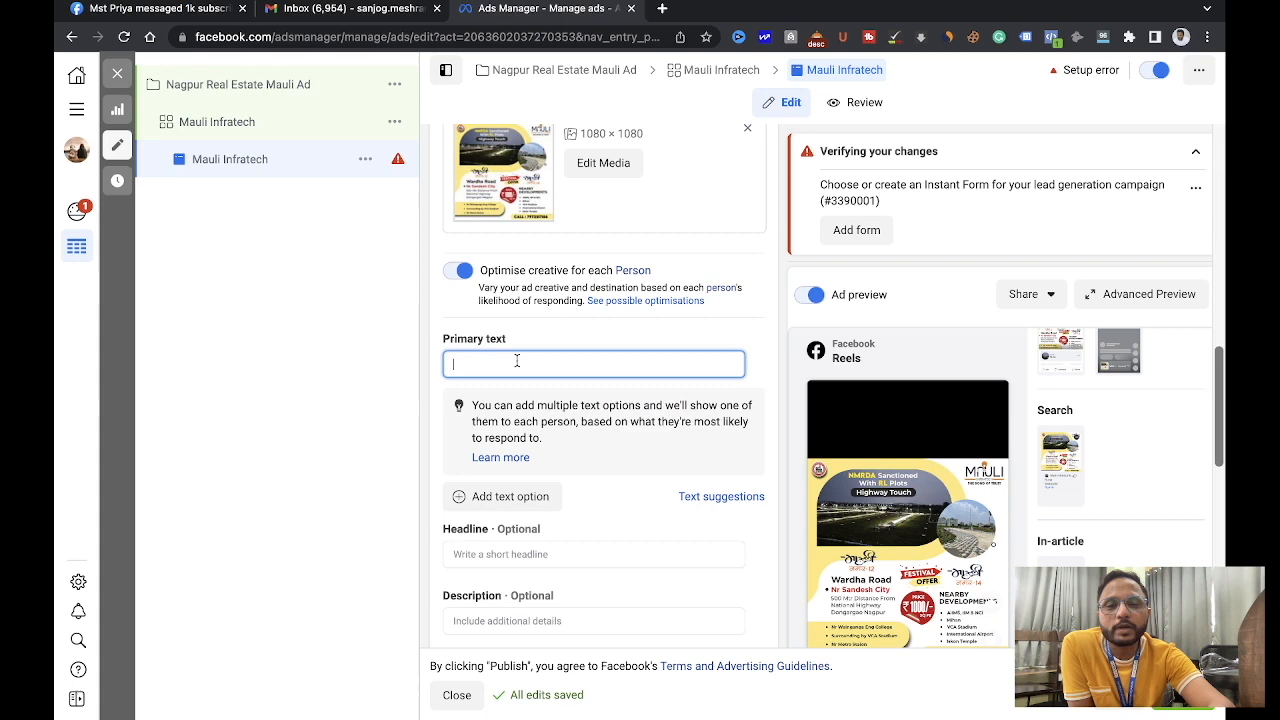
{"action": "key", "text": "ctrl+v"}
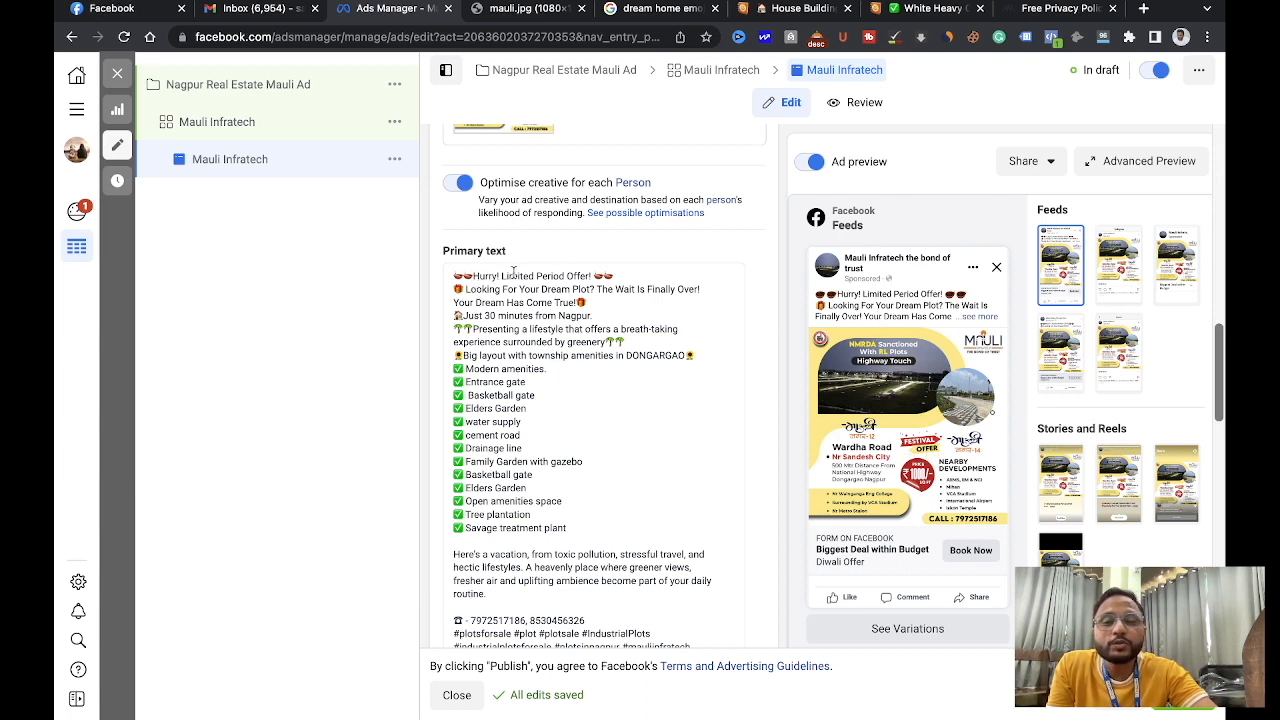
- Insert "DIWALI" before "Offer!" in the primary text's opening line and read through the rest of the copy
{"action": "left_click", "coordinate": [567, 271]}
{"action": "type", "text": "DIWALI"}
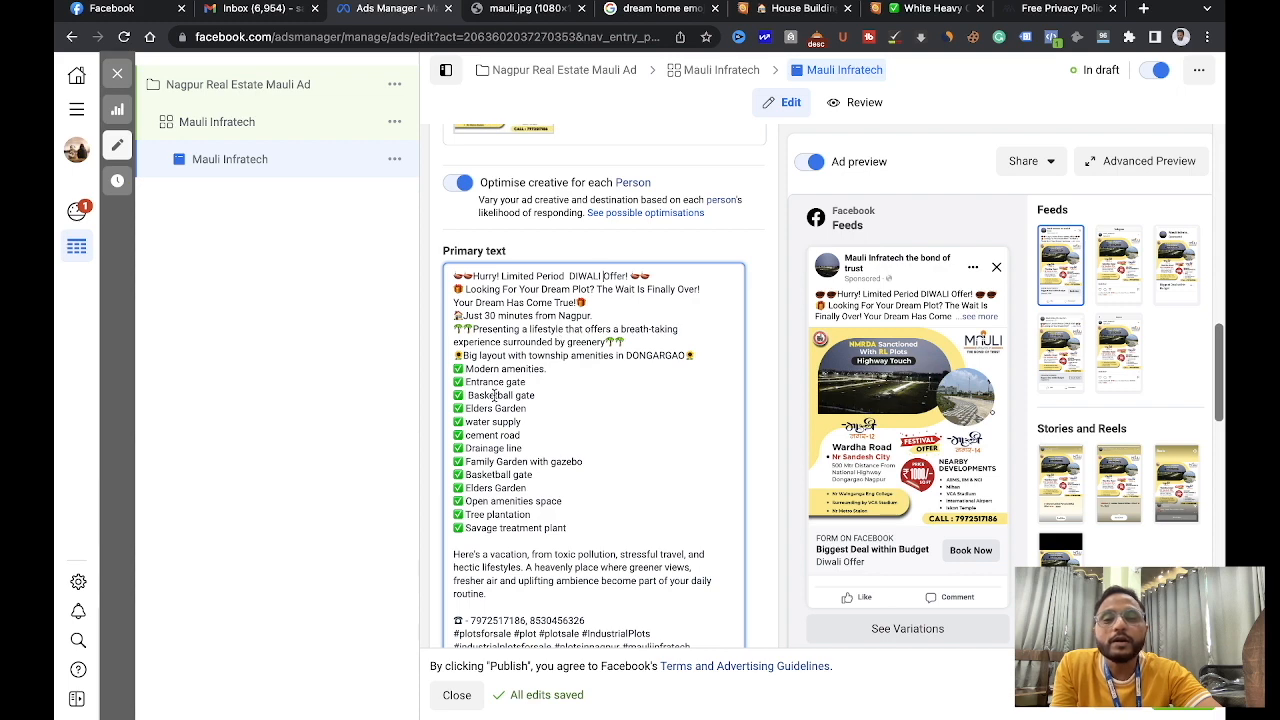
{"action": "scroll", "coordinate": [503, 405], "scroll_direction": "down", "scroll_amount": 1}
{"action": "scroll", "coordinate": [510, 415], "scroll_direction": "up", "scroll_amount": 1}
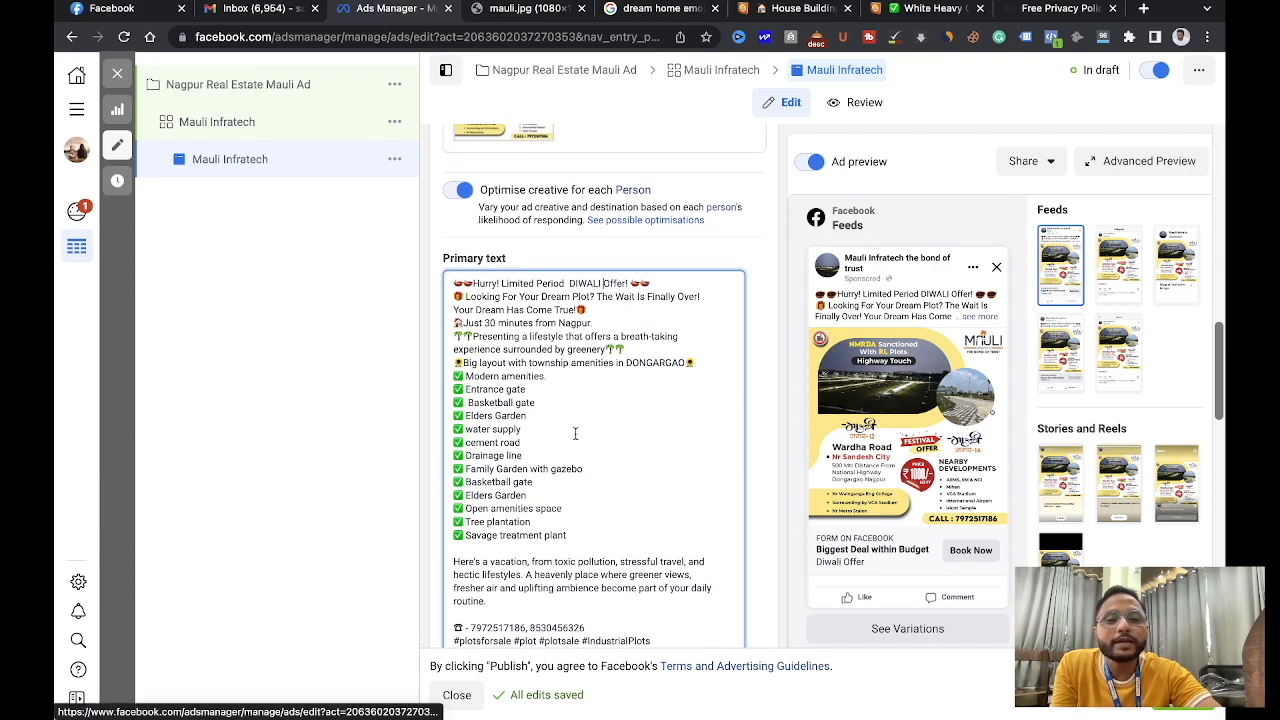
{"action": "scroll", "coordinate": [560, 420], "scroll_direction": "down", "scroll_amount": 3}
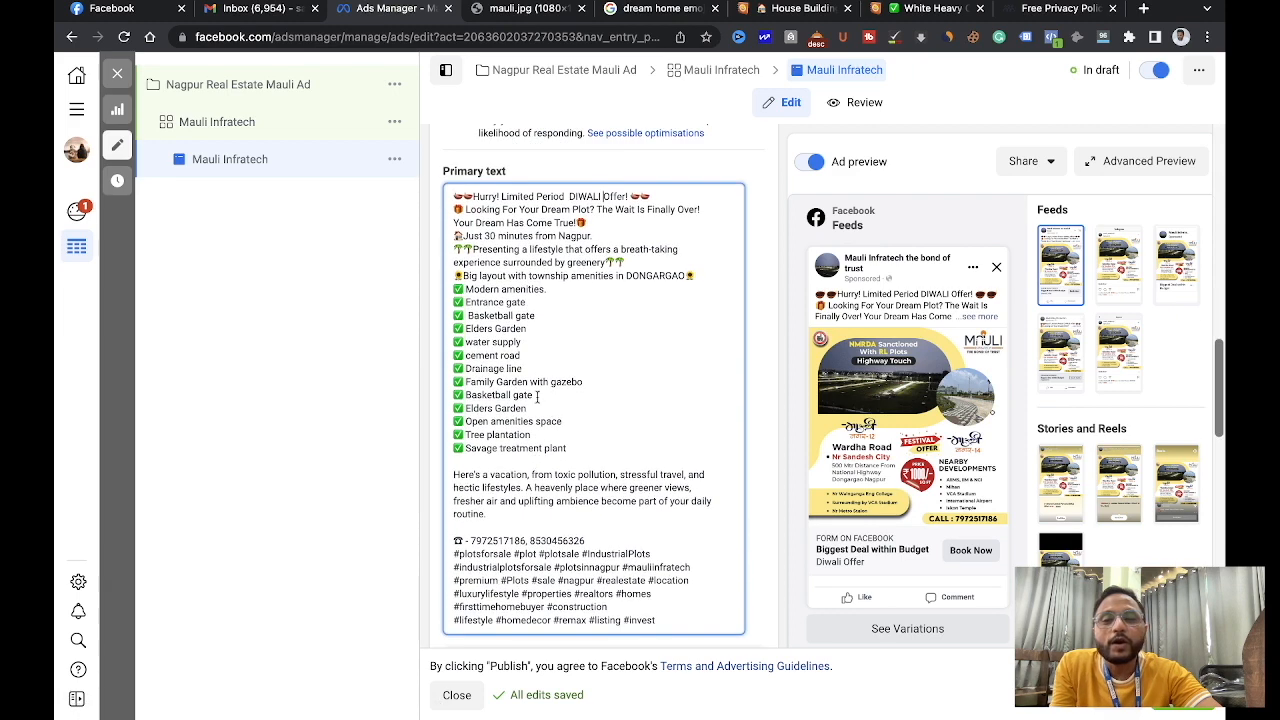
{"action": "scroll", "coordinate": [510, 333], "scroll_direction": "up", "scroll_amount": 1}
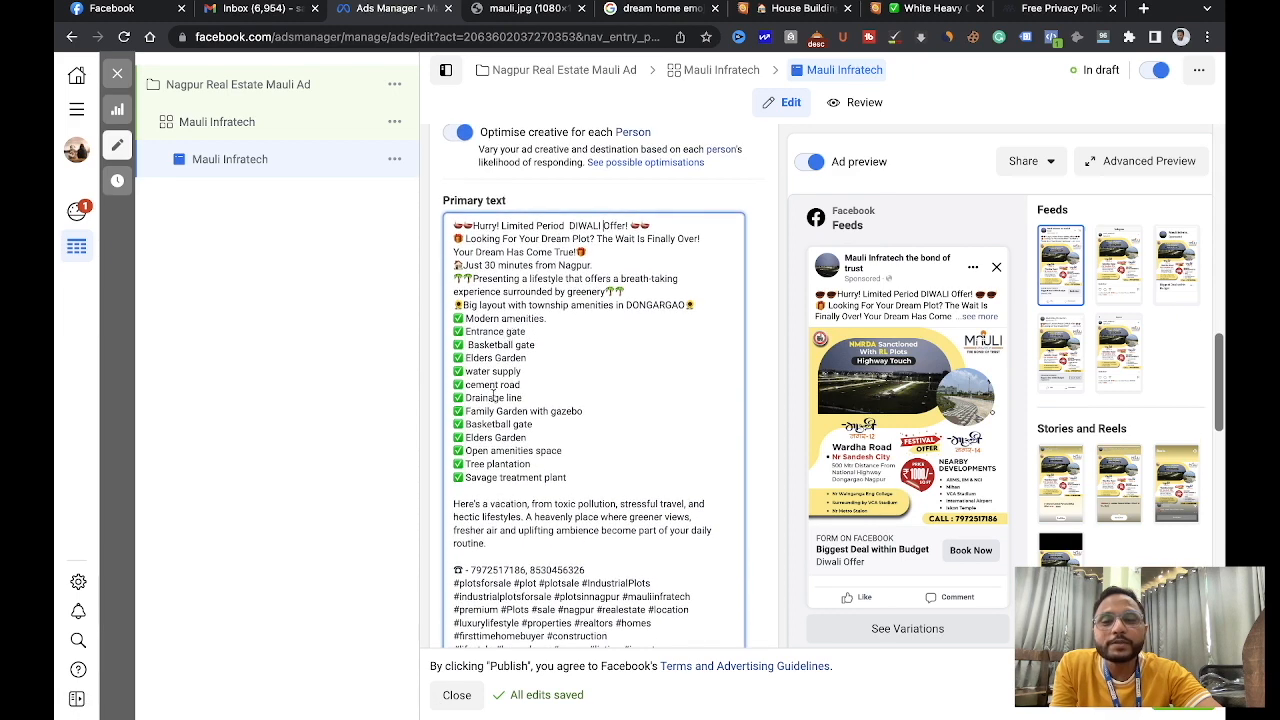
{"action": "scroll", "coordinate": [490, 462], "scroll_direction": "up", "scroll_amount": 3}
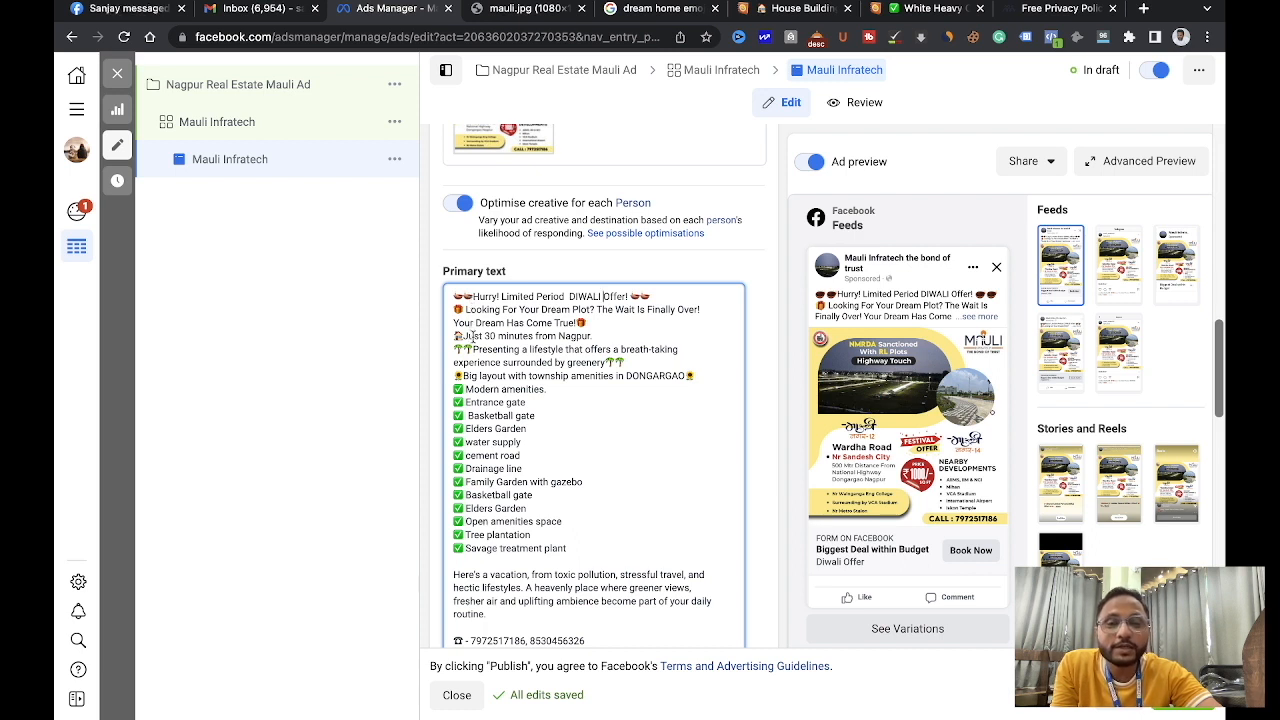
{"action": "scroll", "coordinate": [498, 372], "scroll_direction": "up", "scroll_amount": 1}
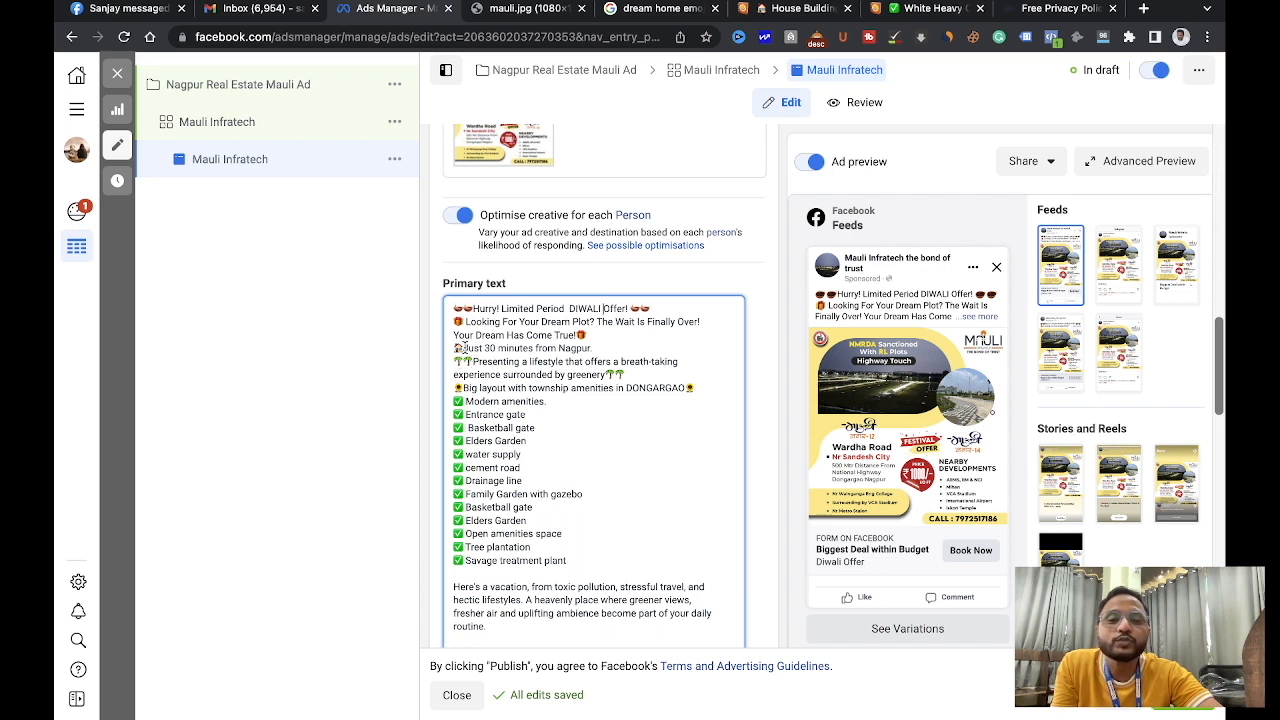
- Copy the house emoji to the end of the "Just 30 minutes from Nagpur." line in the primary text
{"action": "left_click_drag", "start_coordinate": [467, 348], "coordinate": [450, 350]}
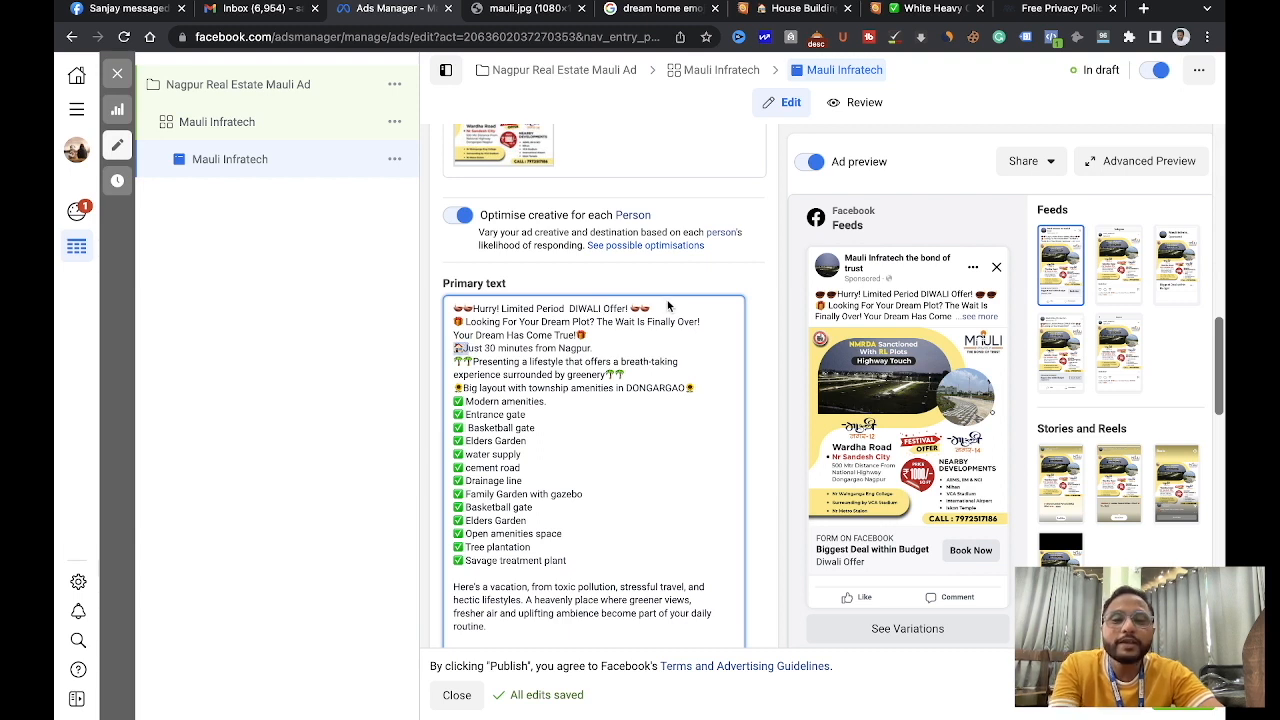
{"action": "key", "text": "ctrl+c"}
{"action": "left_click", "coordinate": [636, 348]}
{"action": "key", "text": "ctrl+v"}
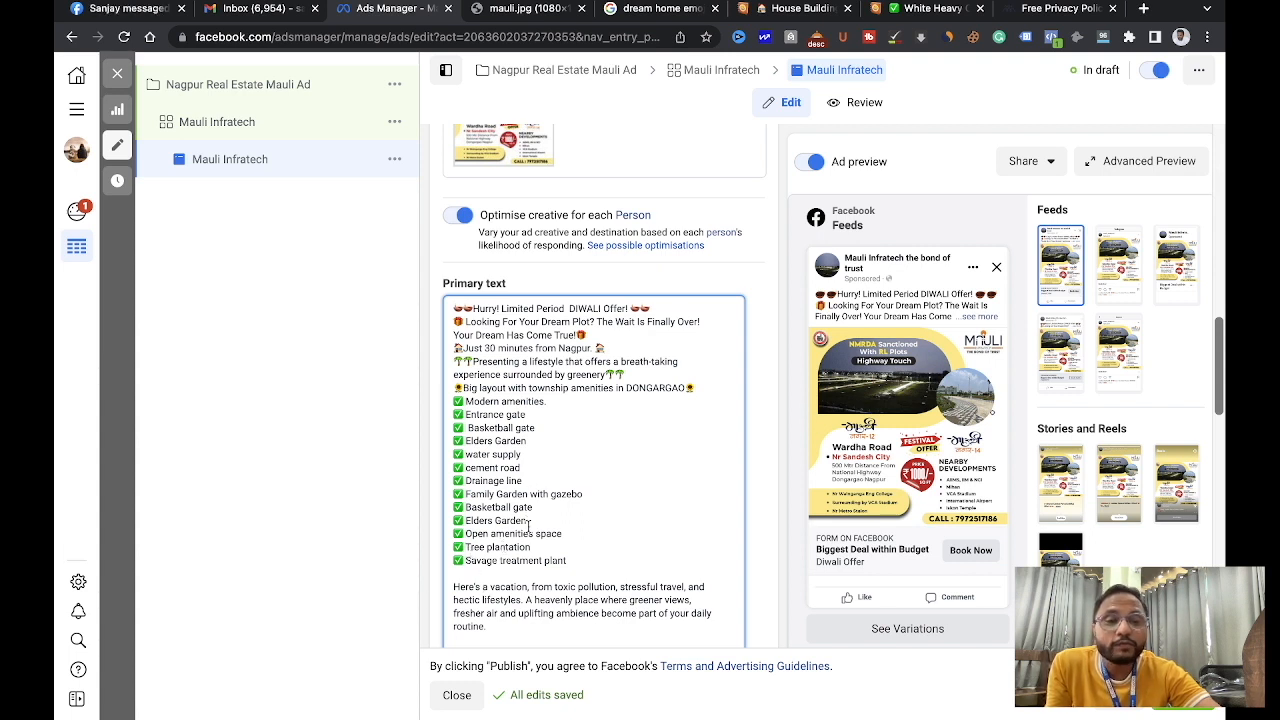
- Review the ad's hashtags, headline, descriptions, display link and call to action, down to the instant form settings
{"action": "scroll", "coordinate": [521, 537], "scroll_direction": "down", "scroll_amount": 5}
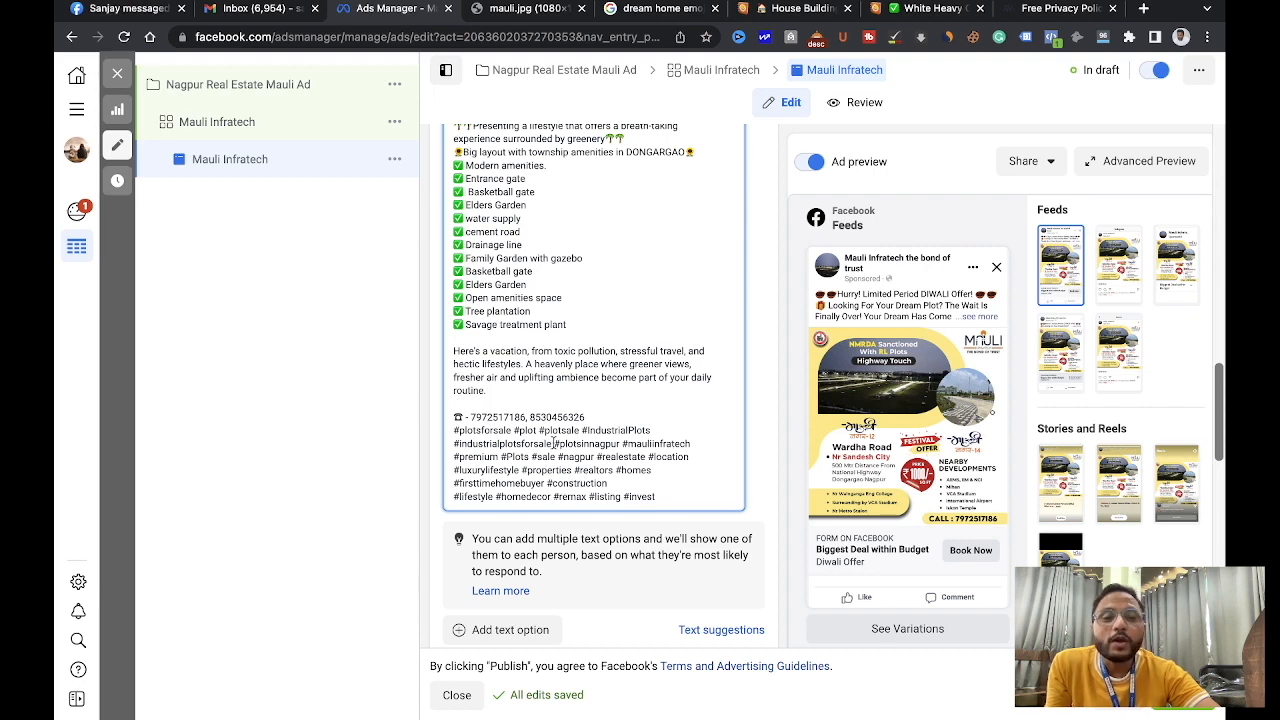
{"action": "scroll", "coordinate": [556, 472], "scroll_direction": "up", "scroll_amount": 2}
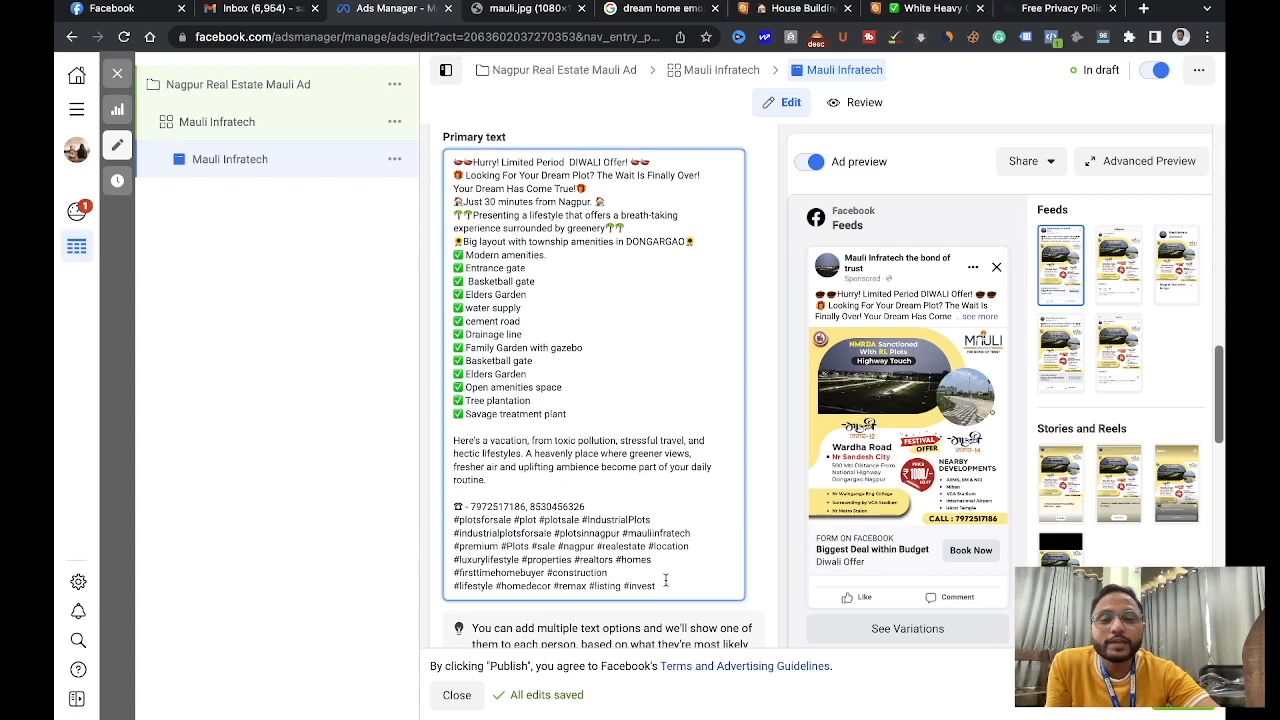
{"action": "left_click_drag", "start_coordinate": [665, 585], "coordinate": [418, 157]}
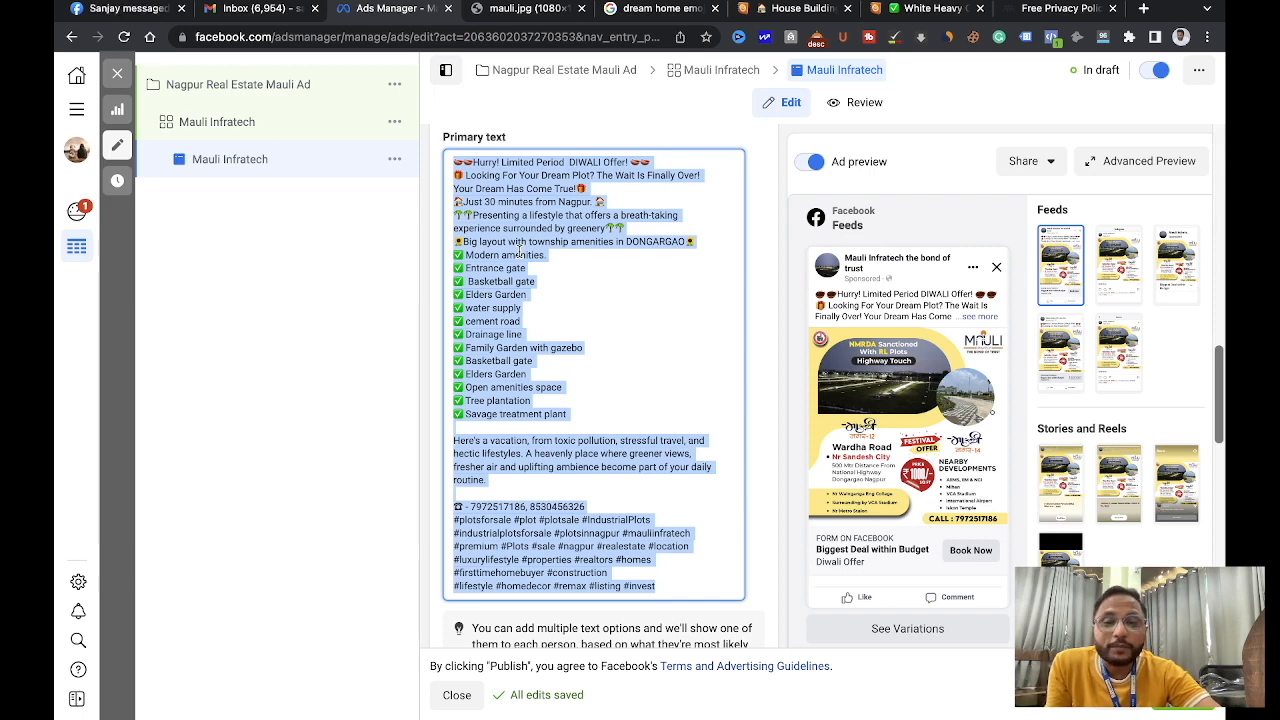
{"action": "scroll", "coordinate": [519, 260], "scroll_direction": "down", "scroll_amount": 5}
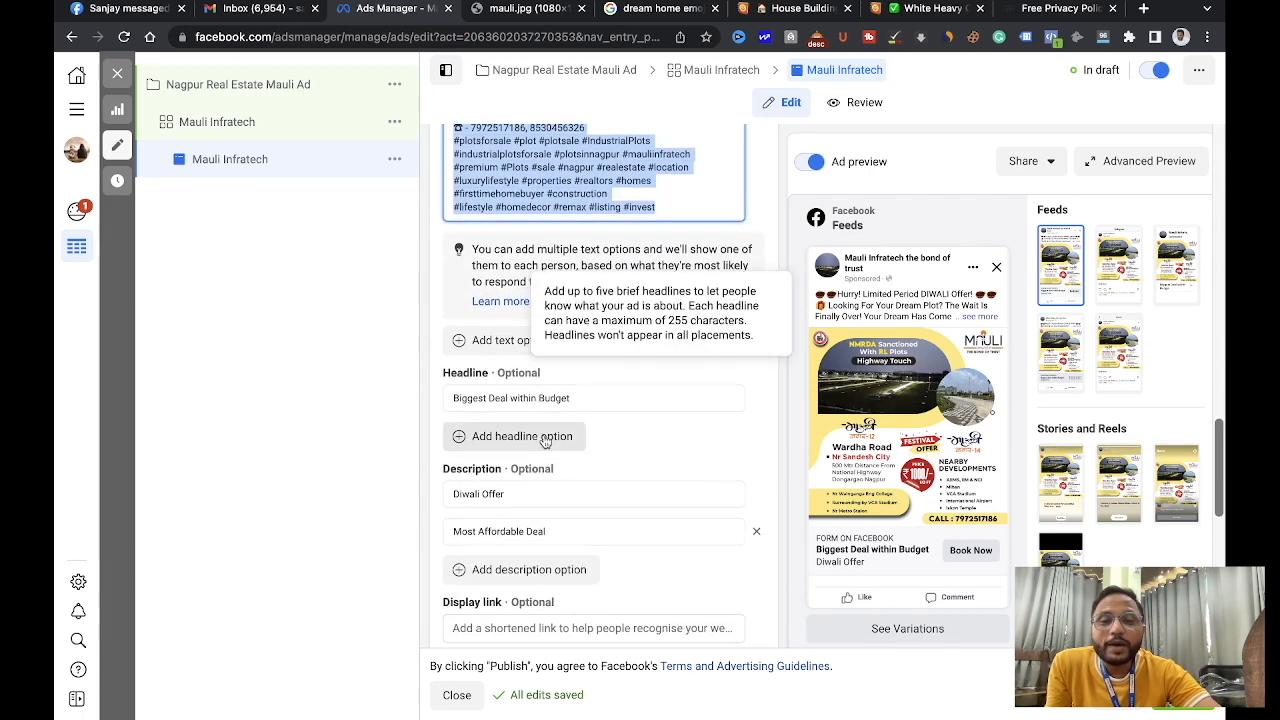
{"action": "scroll", "coordinate": [543, 434], "scroll_direction": "down", "scroll_amount": 2}
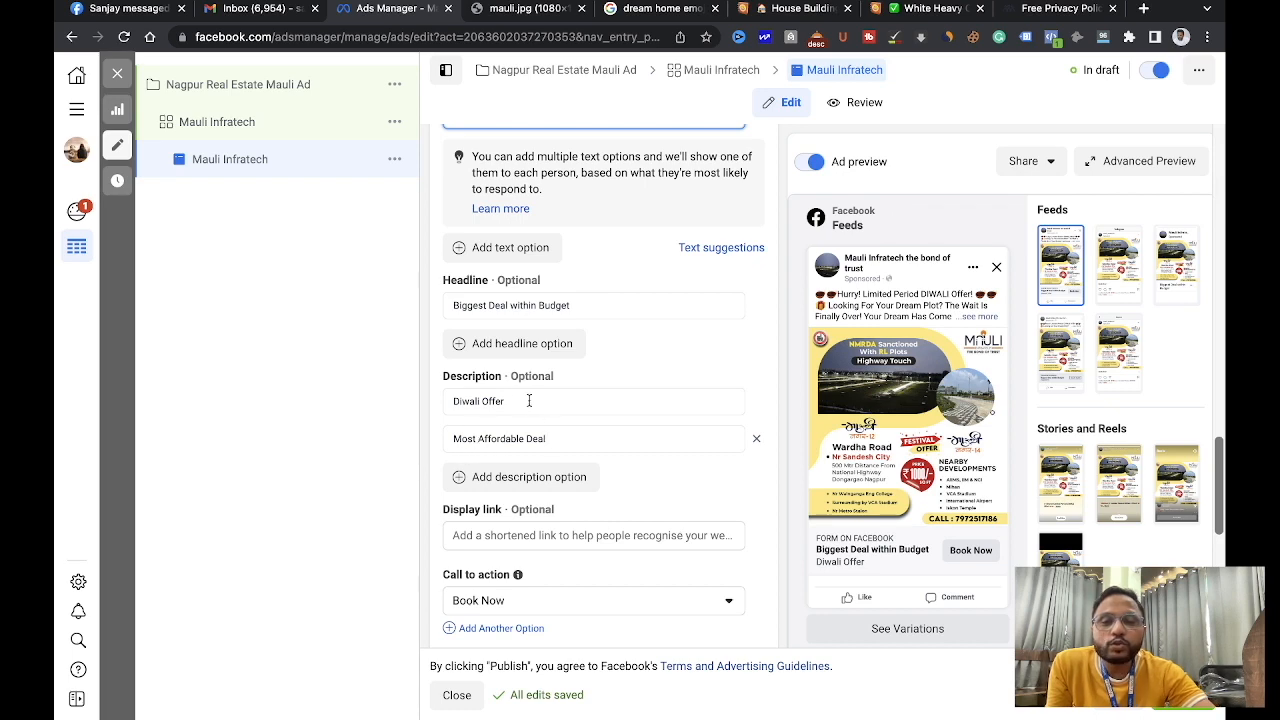
{"action": "scroll", "coordinate": [478, 578], "scroll_direction": "down", "scroll_amount": 2}
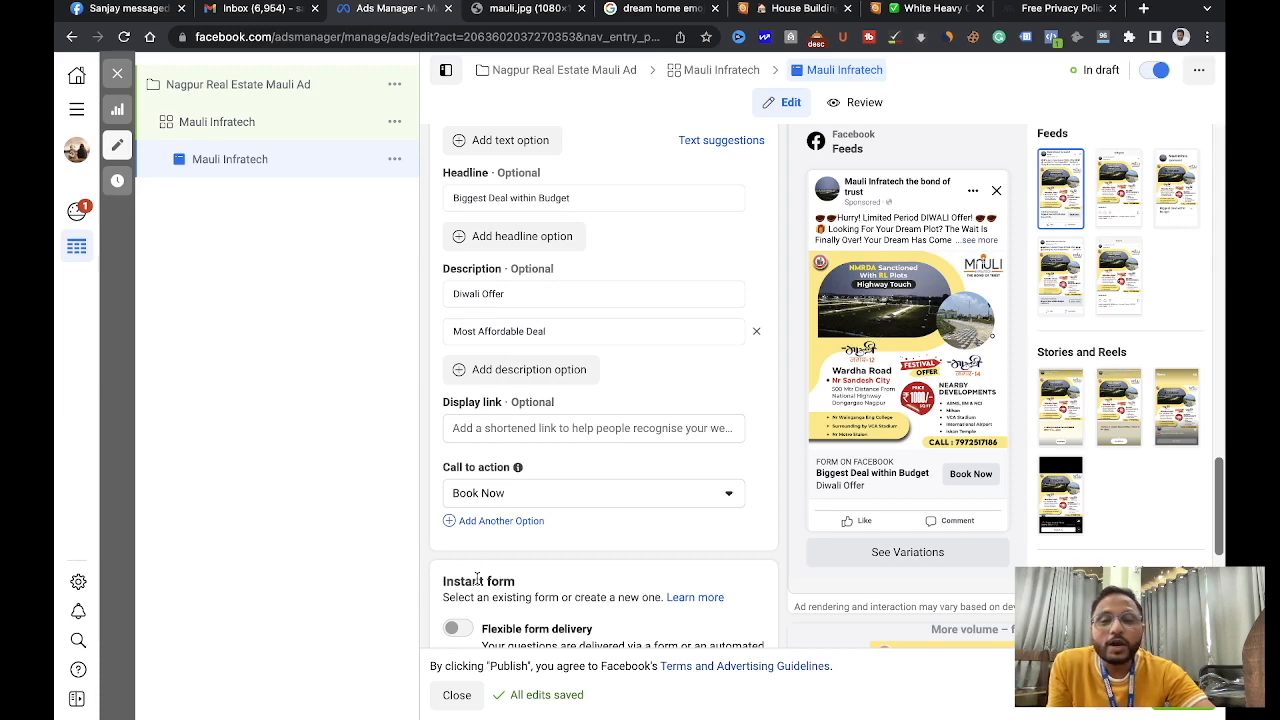
{"action": "scroll", "coordinate": [478, 578], "scroll_direction": "down", "scroll_amount": 2}
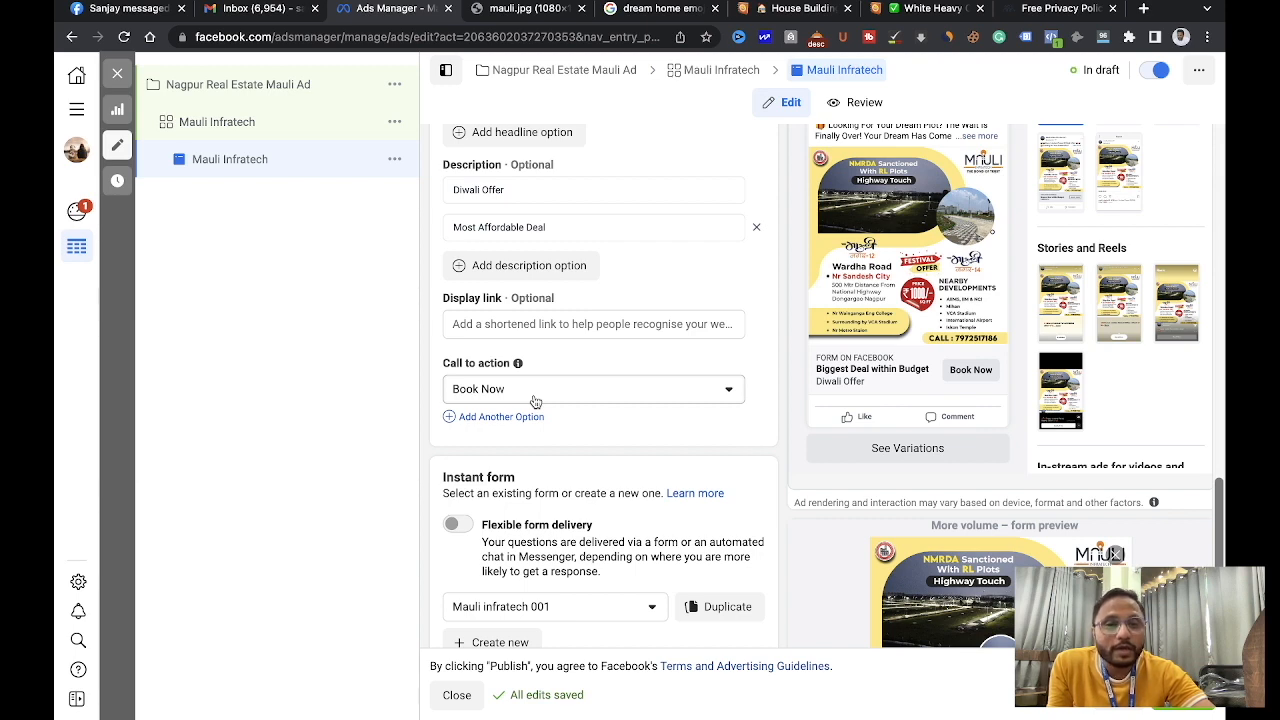
{"action": "scroll", "coordinate": [560, 463], "scroll_direction": "down", "scroll_amount": 3}
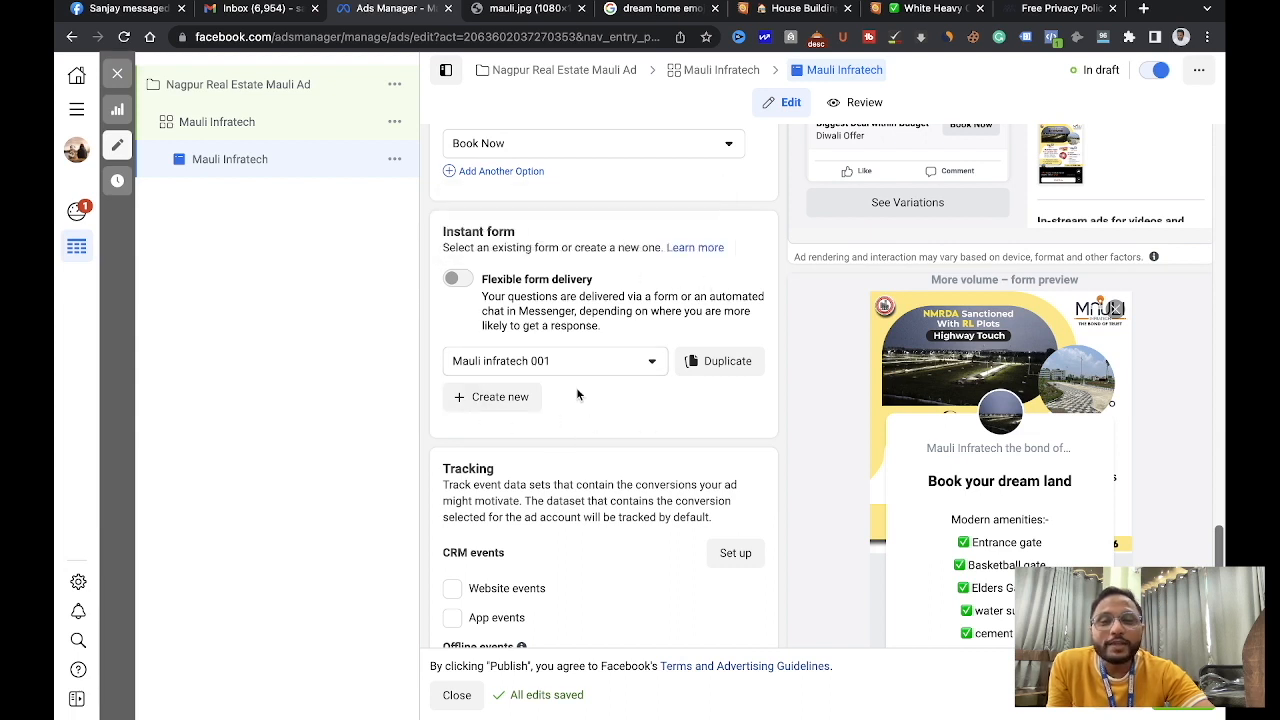
- Check which existing instant forms are available for the ad without changing the selection
{"action": "left_click", "coordinate": [651, 362]}
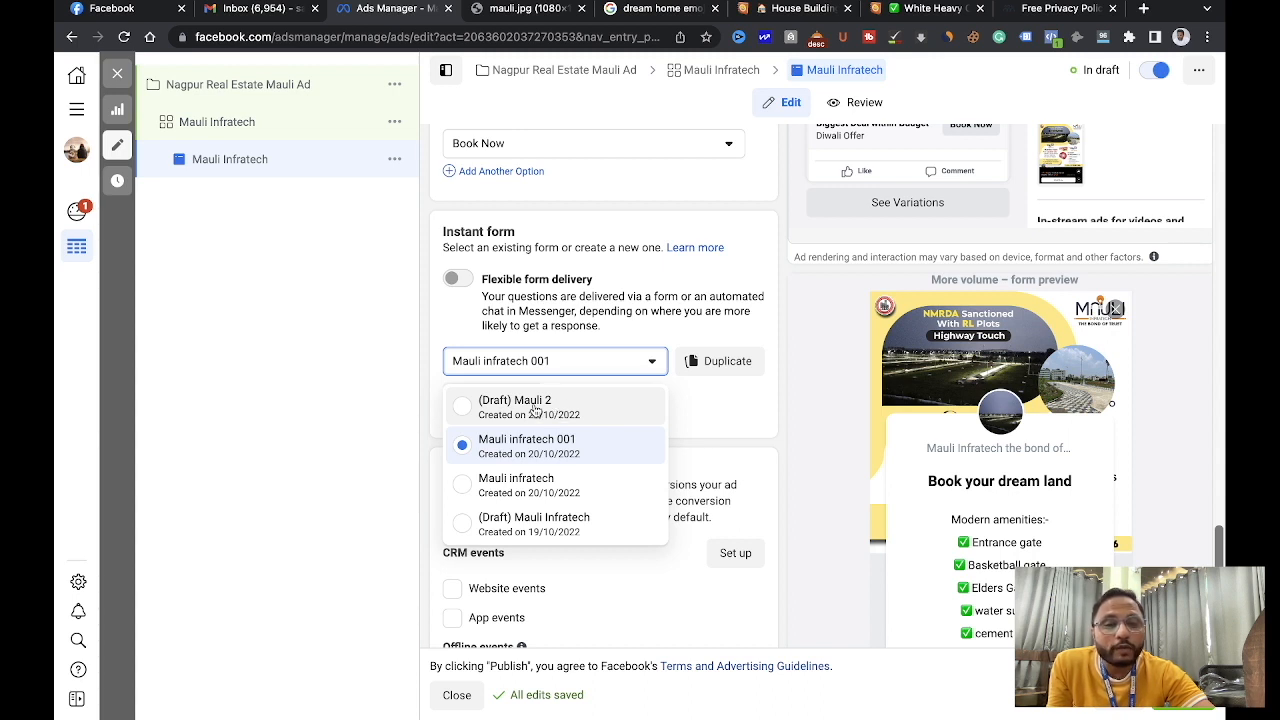
{"action": "key", "text": "Escape"}
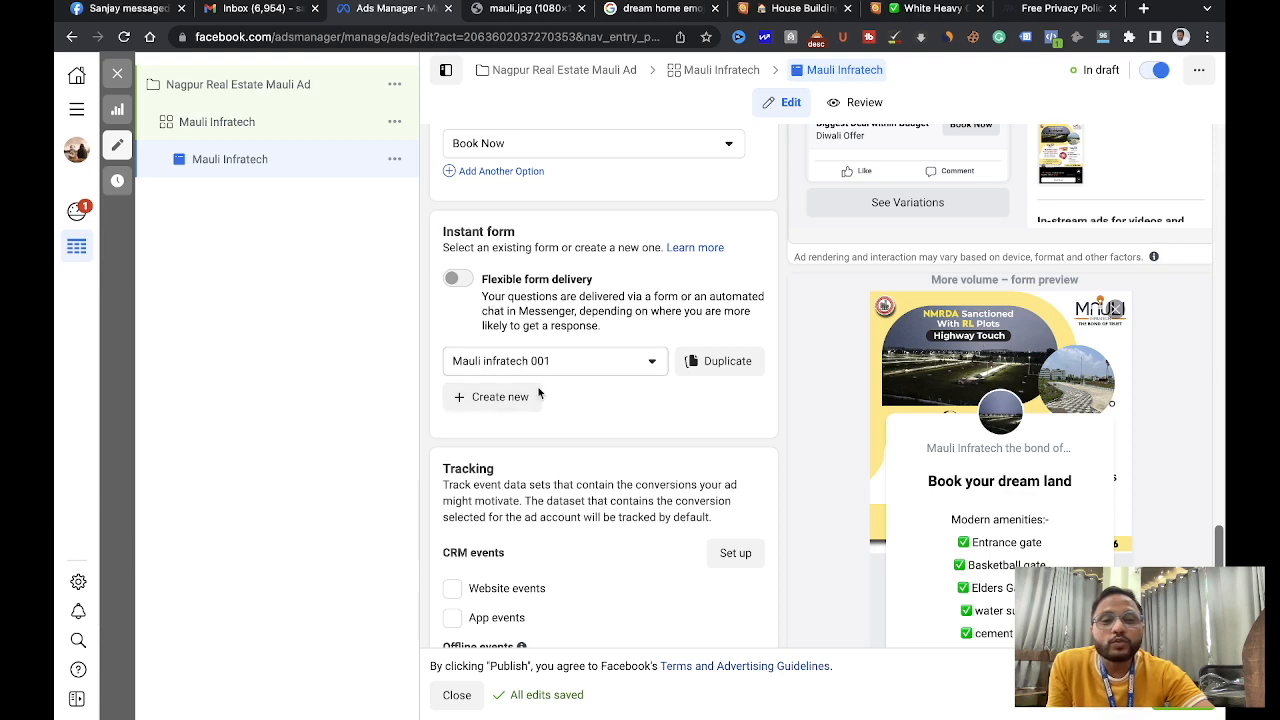
{"action": "key", "text": "Up"}
- Start a new instant form and name it Mauli3
{"action": "left_click", "coordinate": [507, 398]}
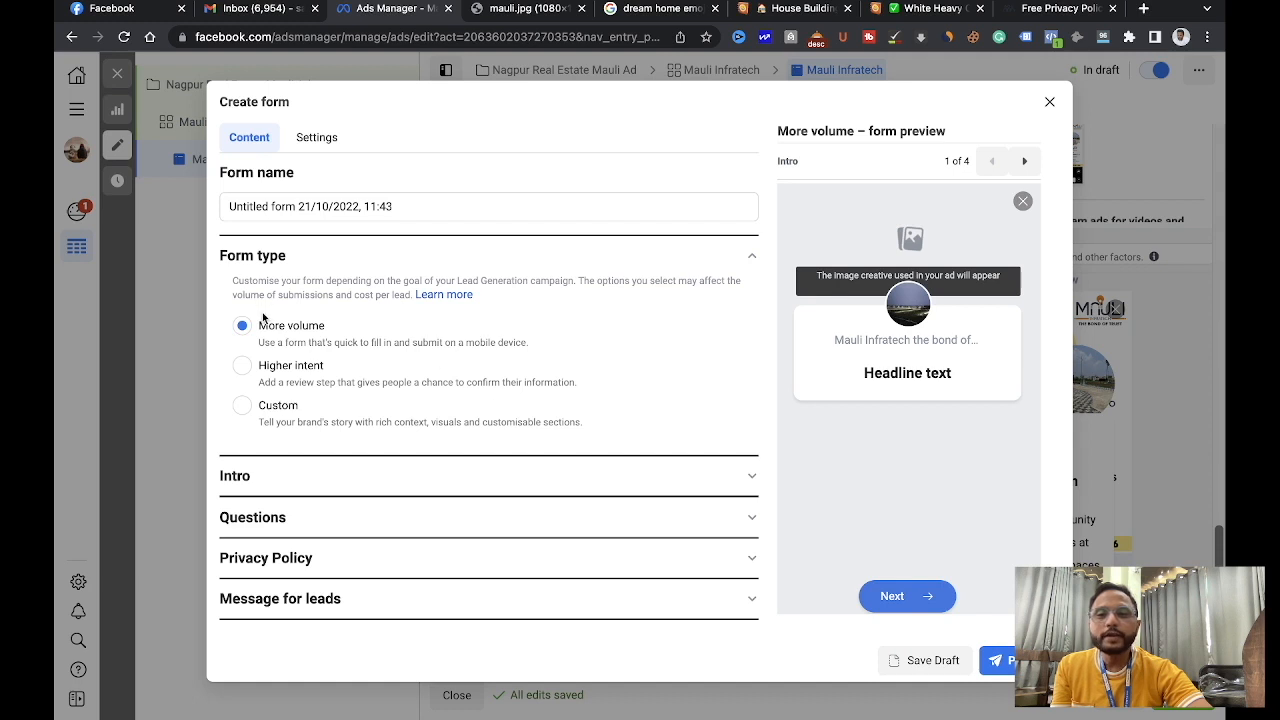
{"action": "triple_click", "coordinate": [410, 207]}
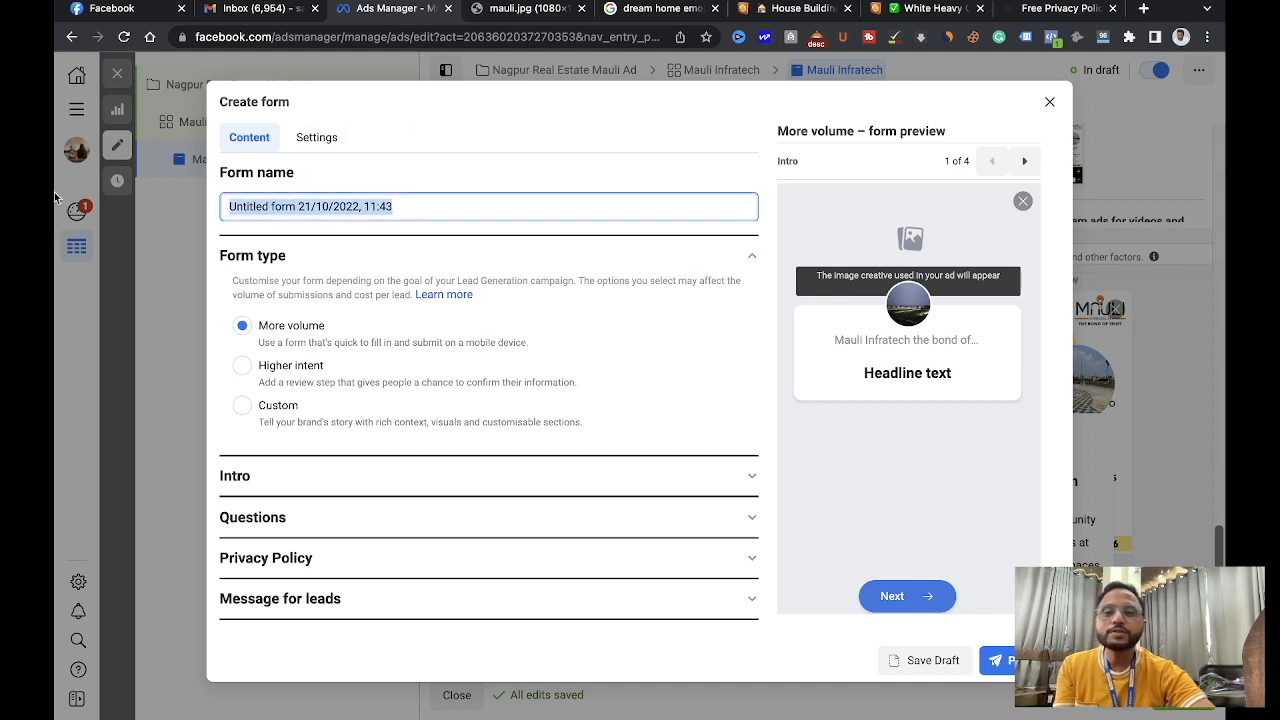
{"action": "type", "text": "Mauli3"}
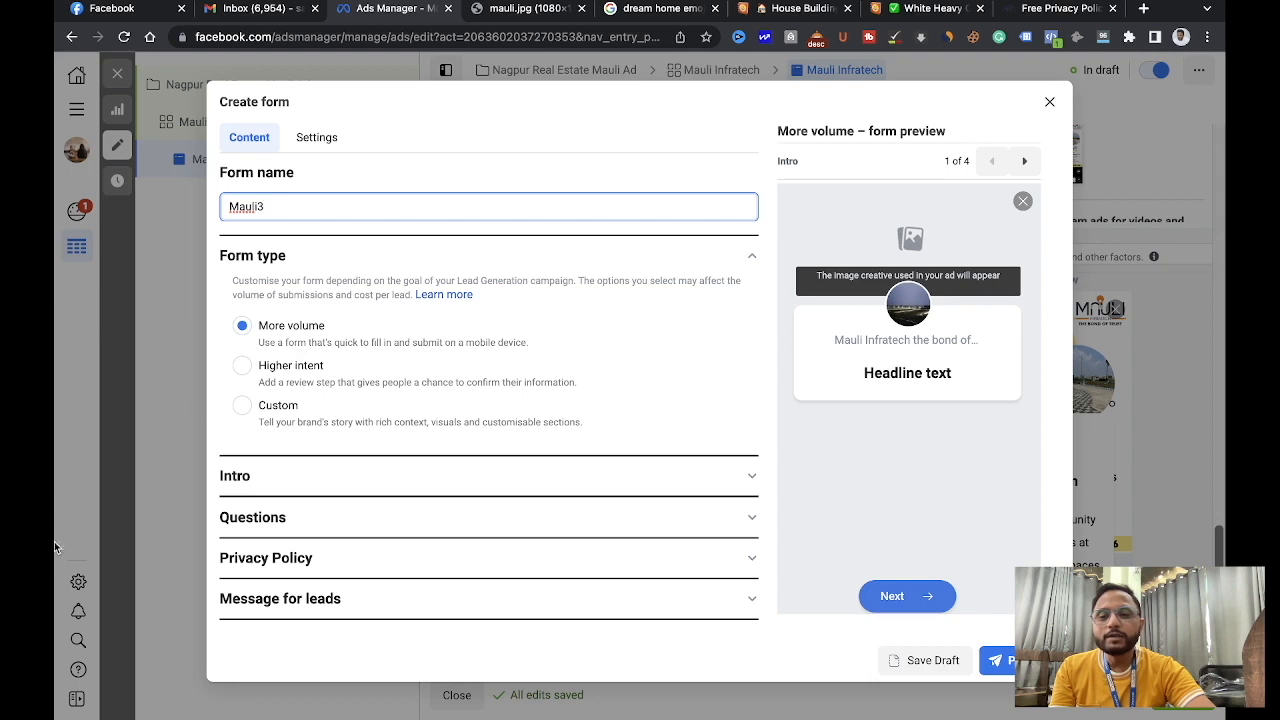
- Add the Mauli plots advertisement image from the Downloads folder as the background image of the form's intro
{"action": "left_click", "coordinate": [503, 466]}
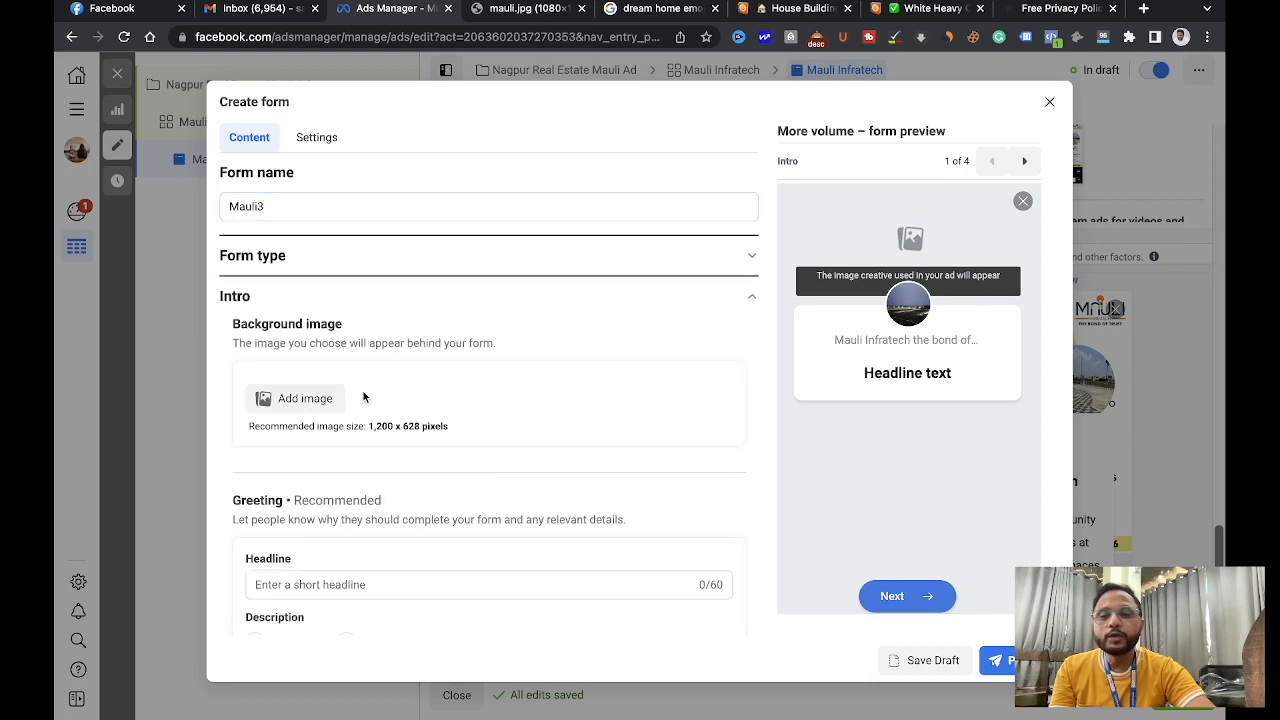
{"action": "left_click", "coordinate": [322, 399]}
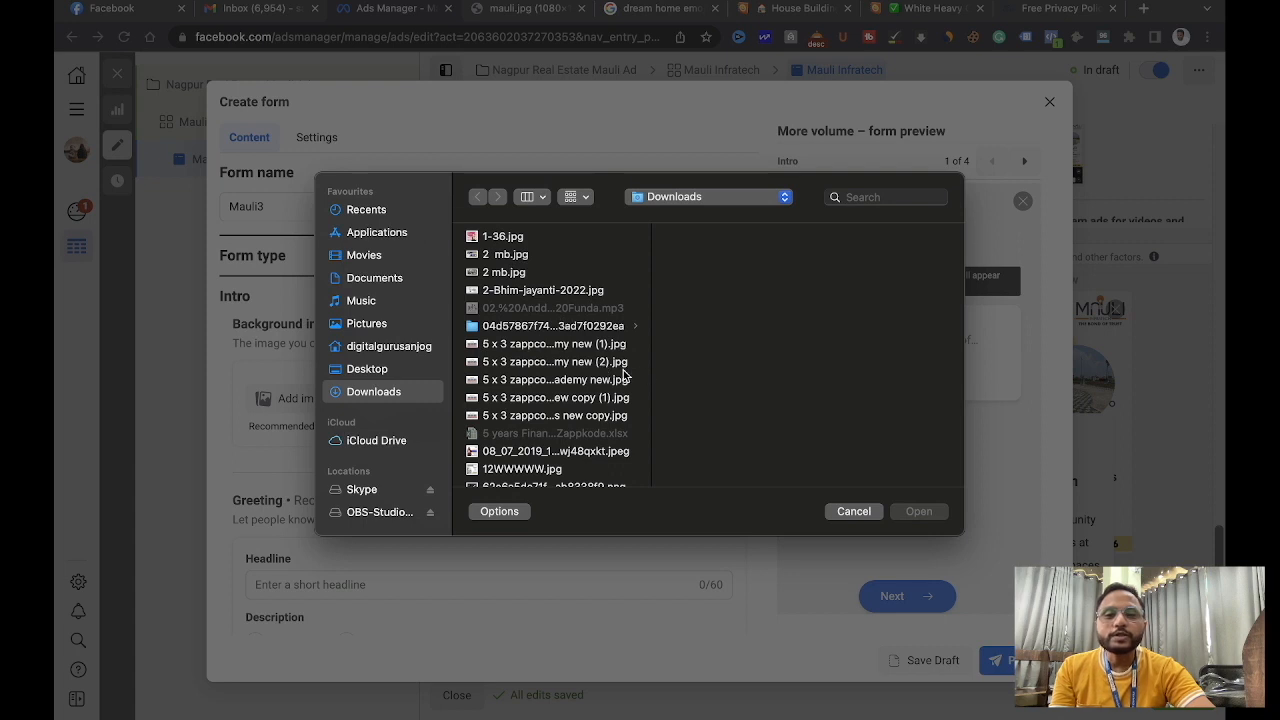
{"action": "left_click", "coordinate": [559, 370]}
{"action": "key", "text": "m"}
{"action": "key", "text": "Down"}
{"action": "key", "text": "Down"}
{"action": "key", "text": "Down"}
{"action": "key", "text": "Down"}
{"action": "key", "text": "Down"}
{"action": "key", "text": "Down"}
{"action": "key", "text": "Down"}
{"action": "key", "text": "Down"}
{"action": "key", "text": "Up"}
{"action": "key", "text": "Return"}
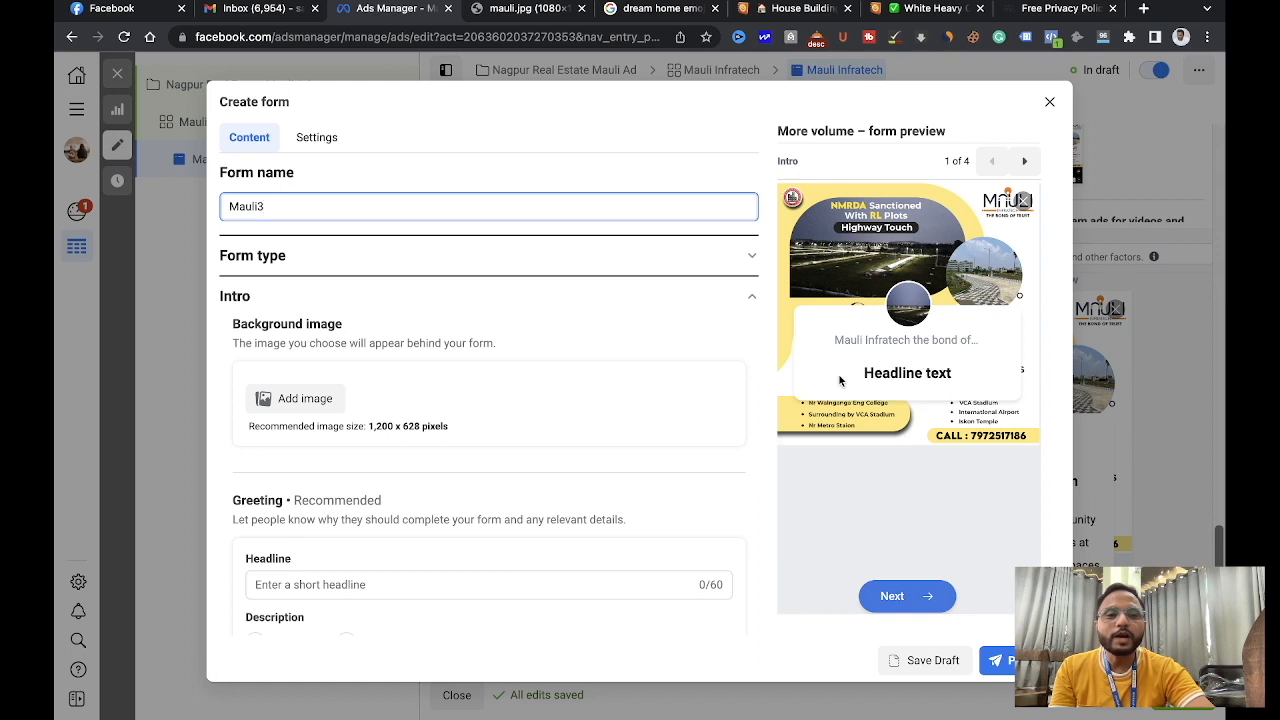
- Set the greeting headline to "Reasons why you should buy a Mauli's Dream plots?" with a paragraph description listing the plots' location and amenities
{"action": "scroll", "coordinate": [300, 560], "scroll_direction": "down", "scroll_amount": 3}
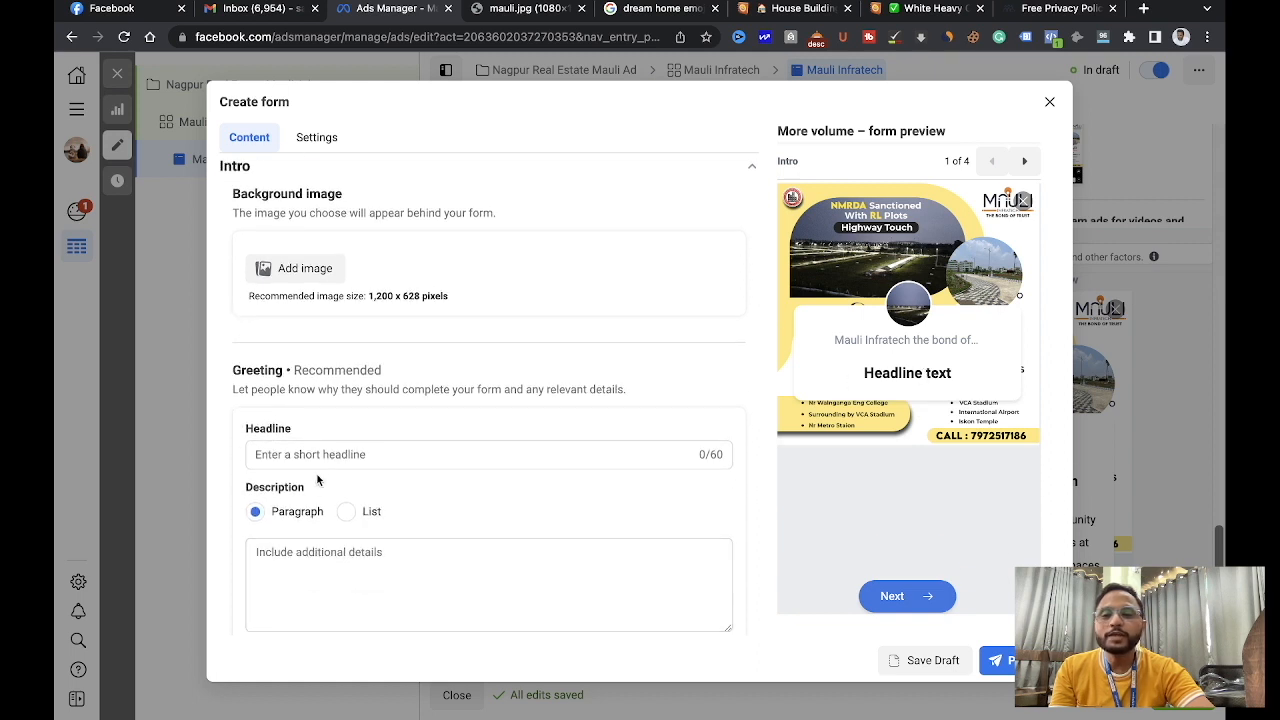
{"action": "left_click", "coordinate": [325, 453]}
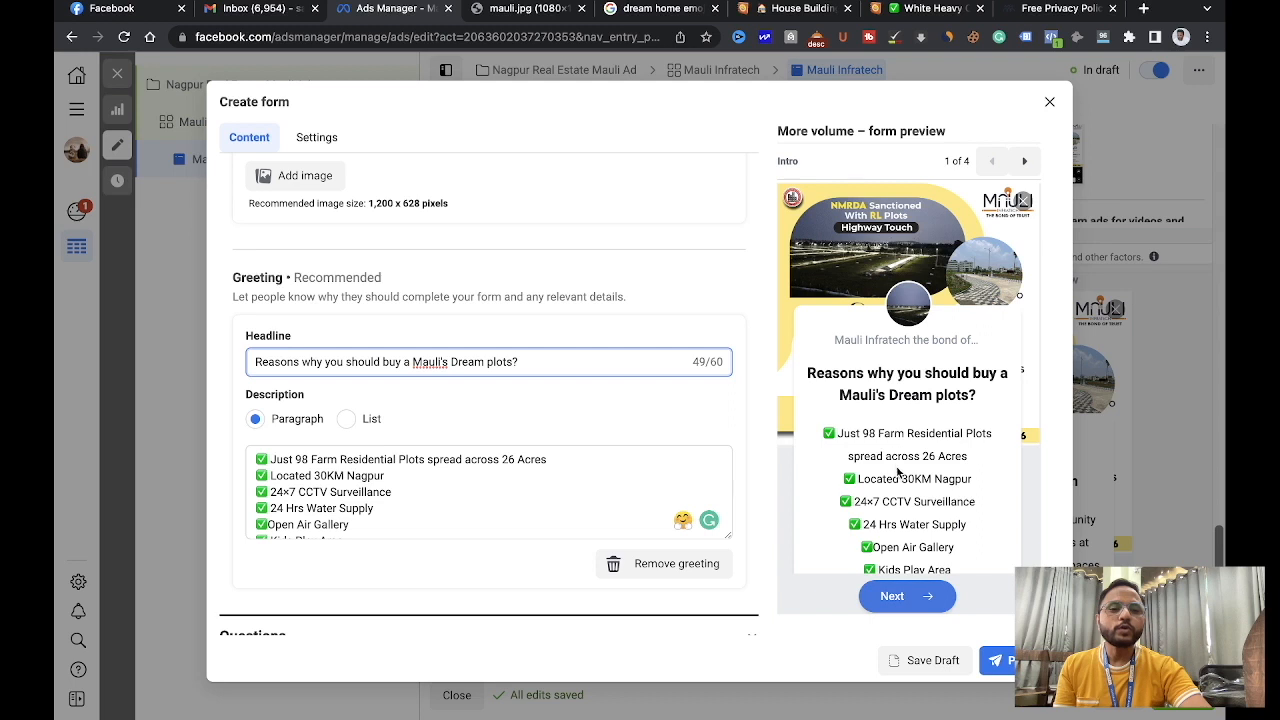
{"action": "scroll", "coordinate": [897, 500], "scroll_direction": "down", "scroll_amount": 3}
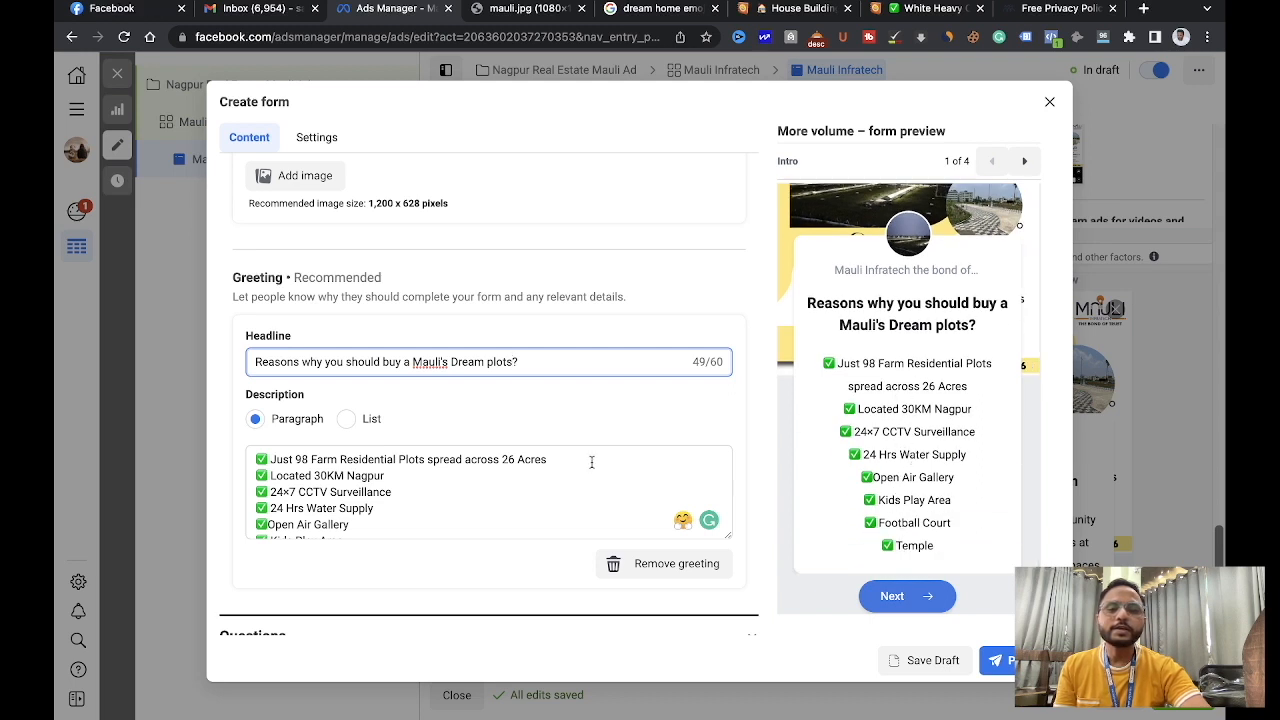
{"action": "scroll", "coordinate": [406, 558], "scroll_direction": "down", "scroll_amount": 2}
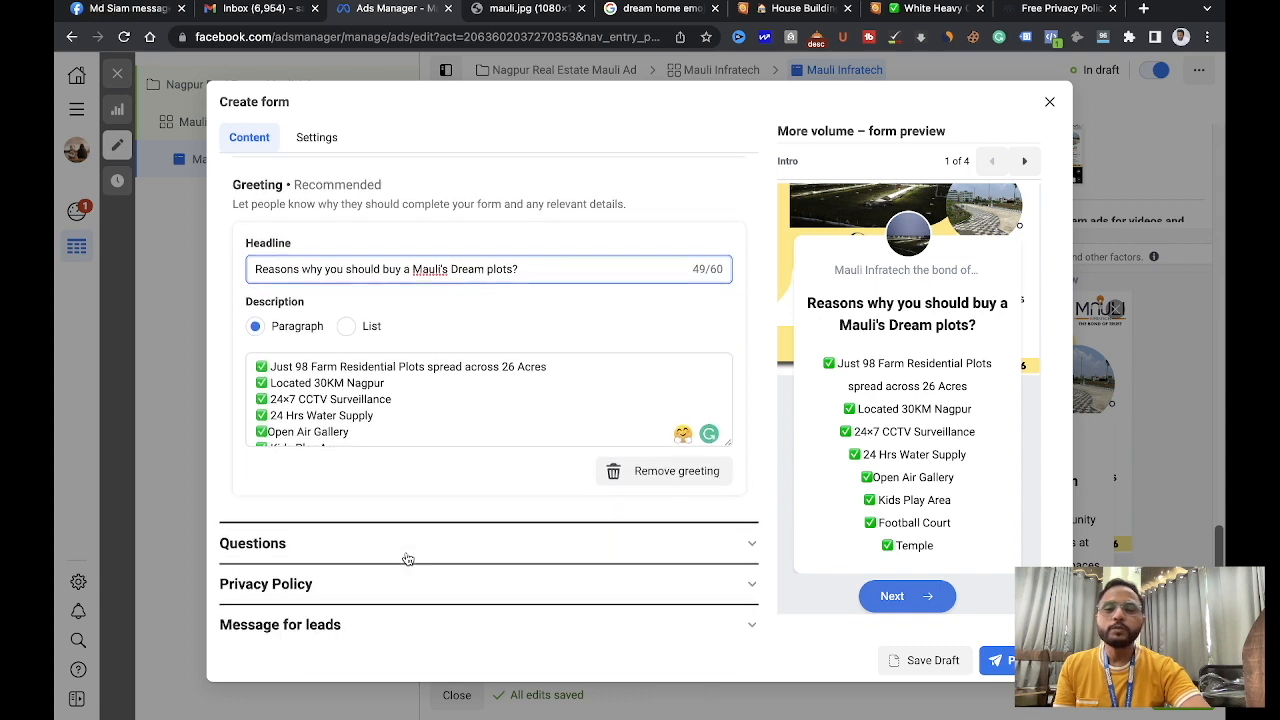
- Add a phone number contact field to the form's prefill questions
{"action": "left_click", "coordinate": [374, 535]}
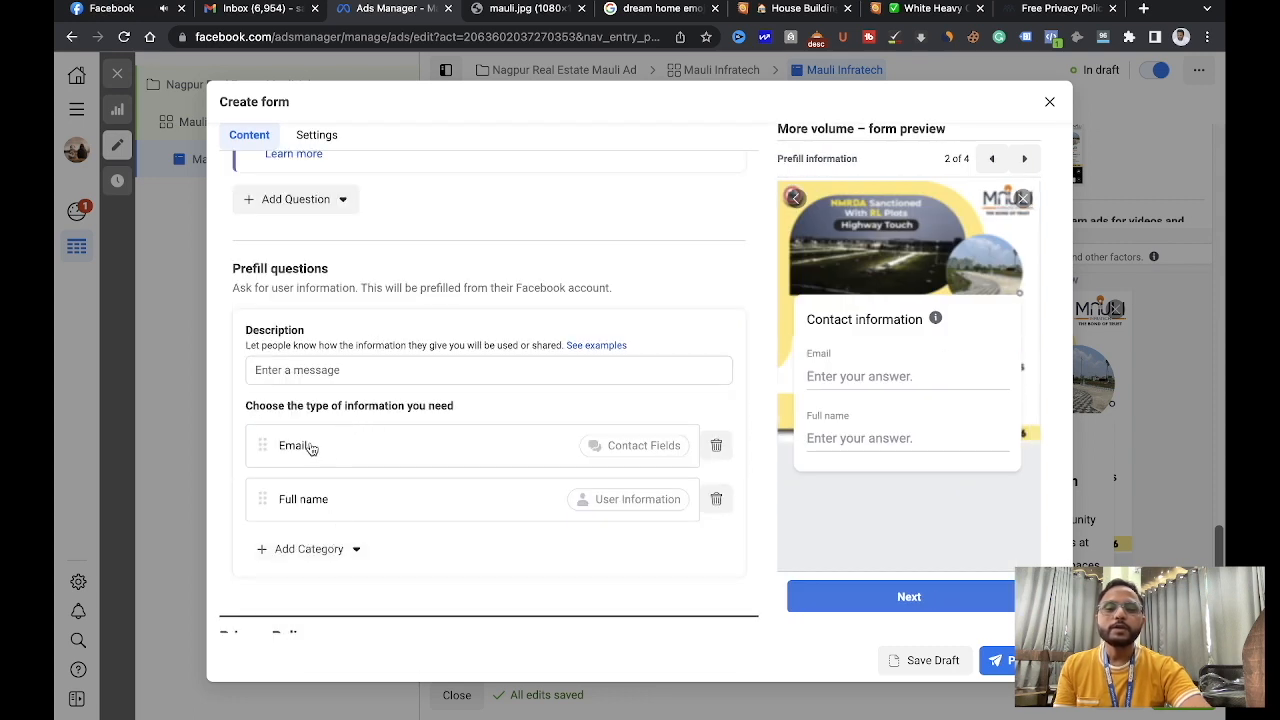
{"action": "left_click", "coordinate": [352, 555]}
{"action": "mouse_move", "coordinate": [340, 588]}
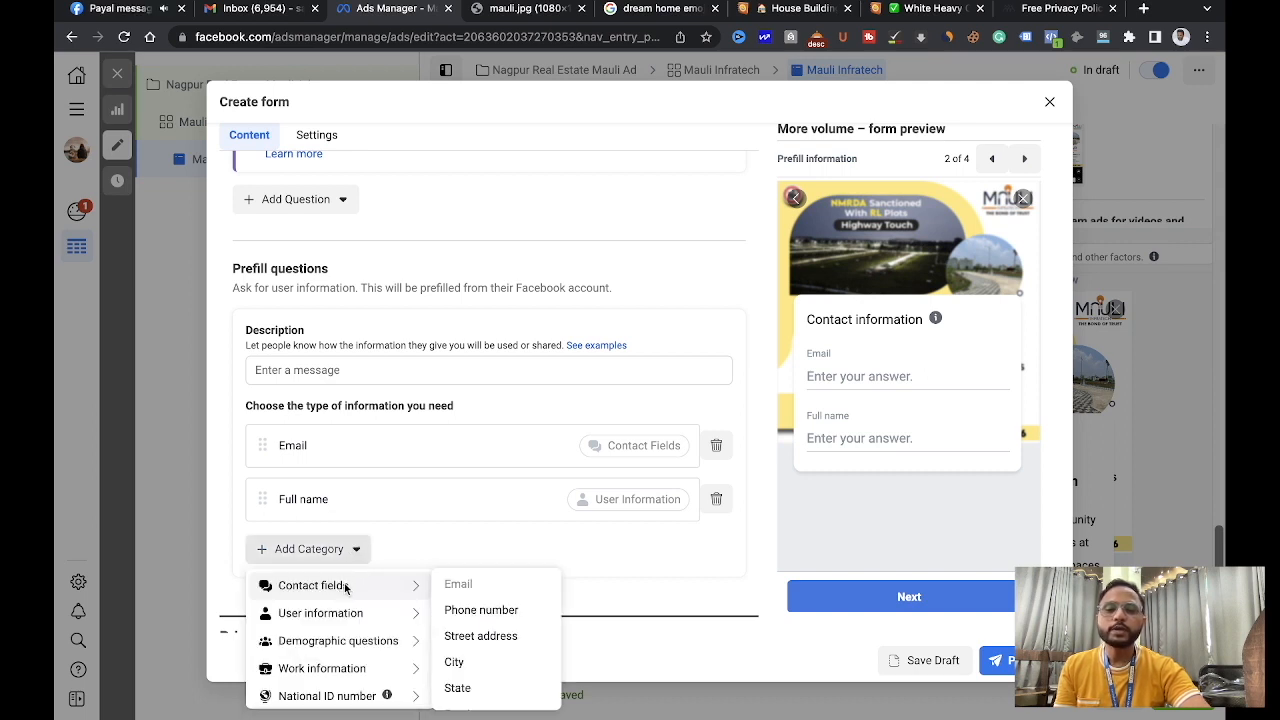
{"action": "left_click", "coordinate": [478, 607]}
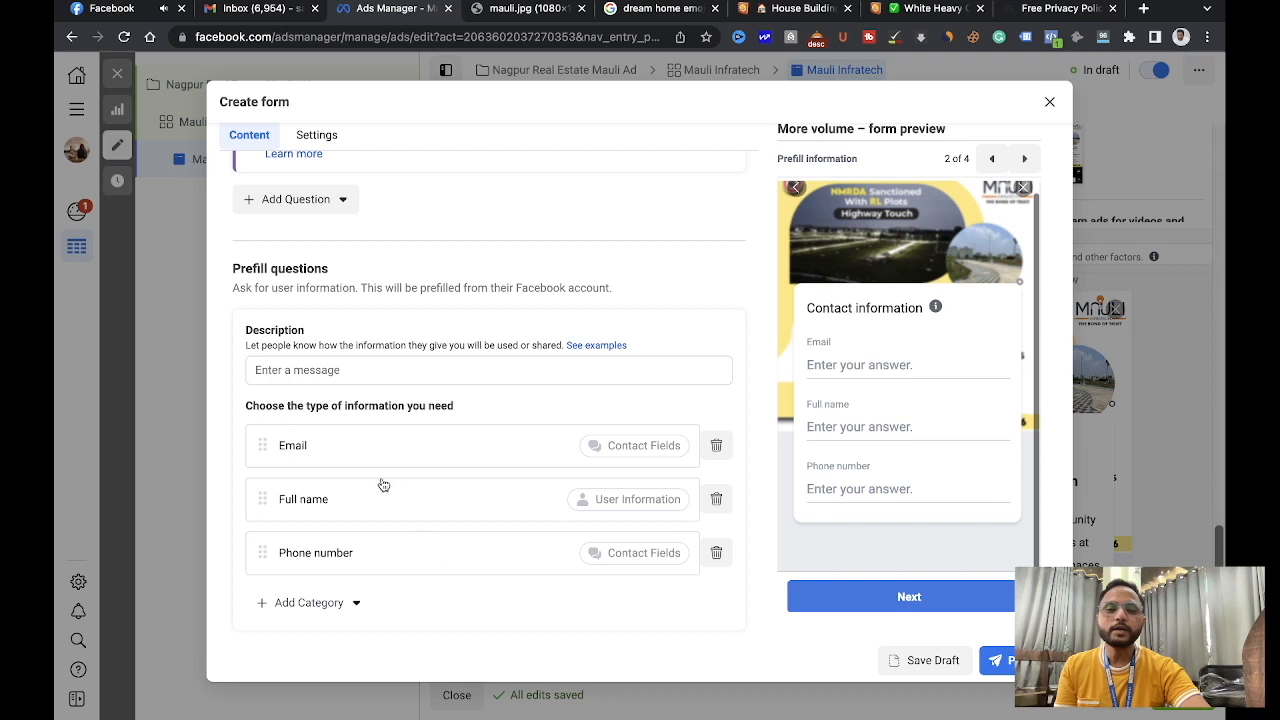
{"action": "scroll", "coordinate": [522, 533], "scroll_direction": "down", "scroll_amount": 3}
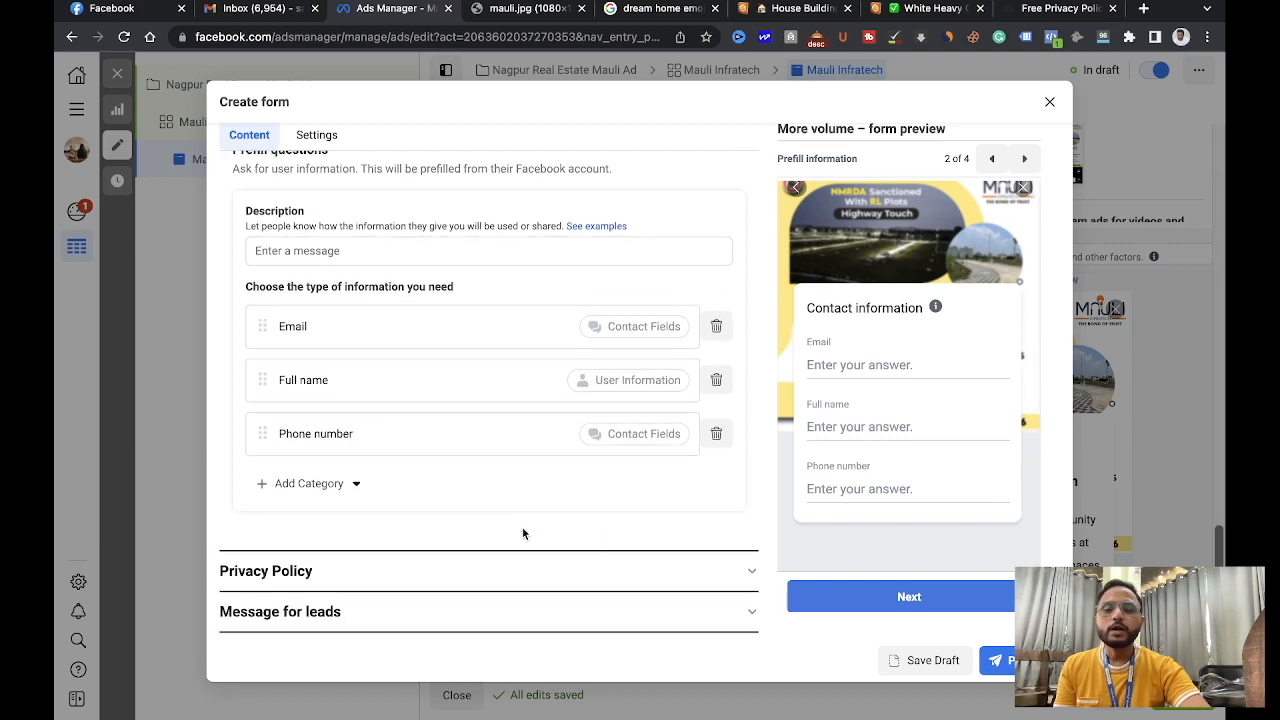
{"action": "left_click", "coordinate": [349, 573]}
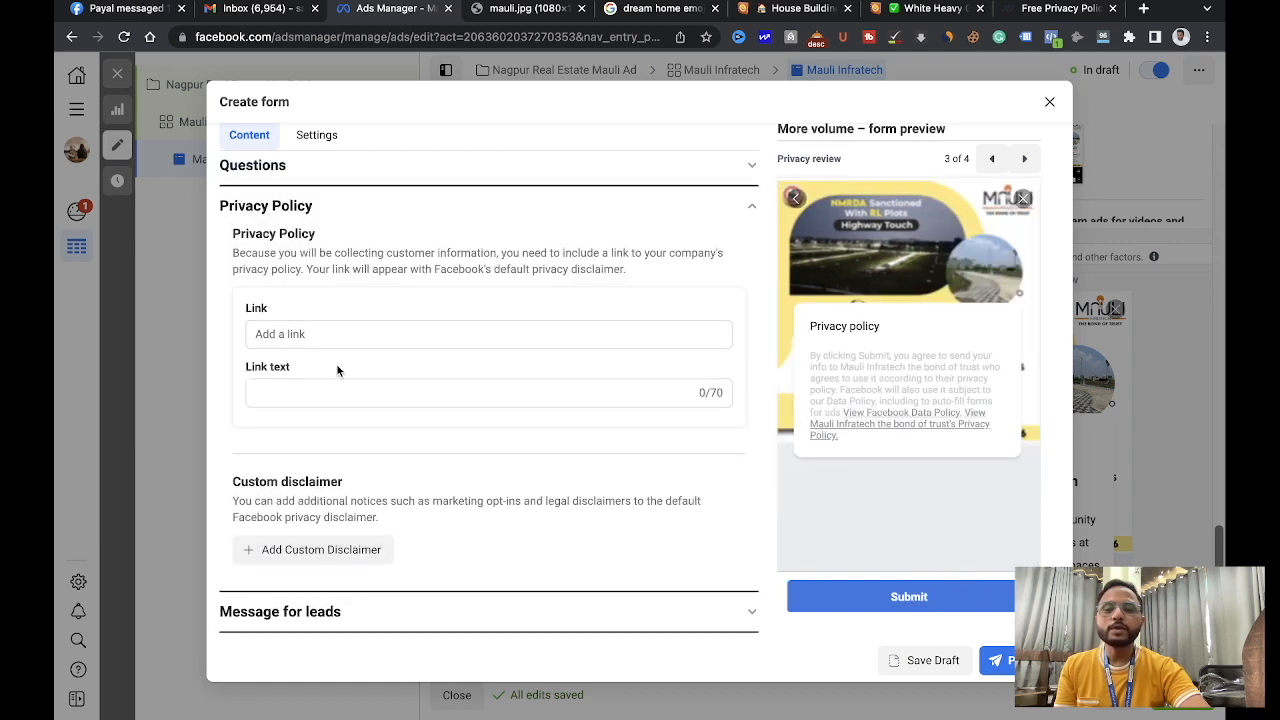
{"action": "left_click", "coordinate": [313, 334]}
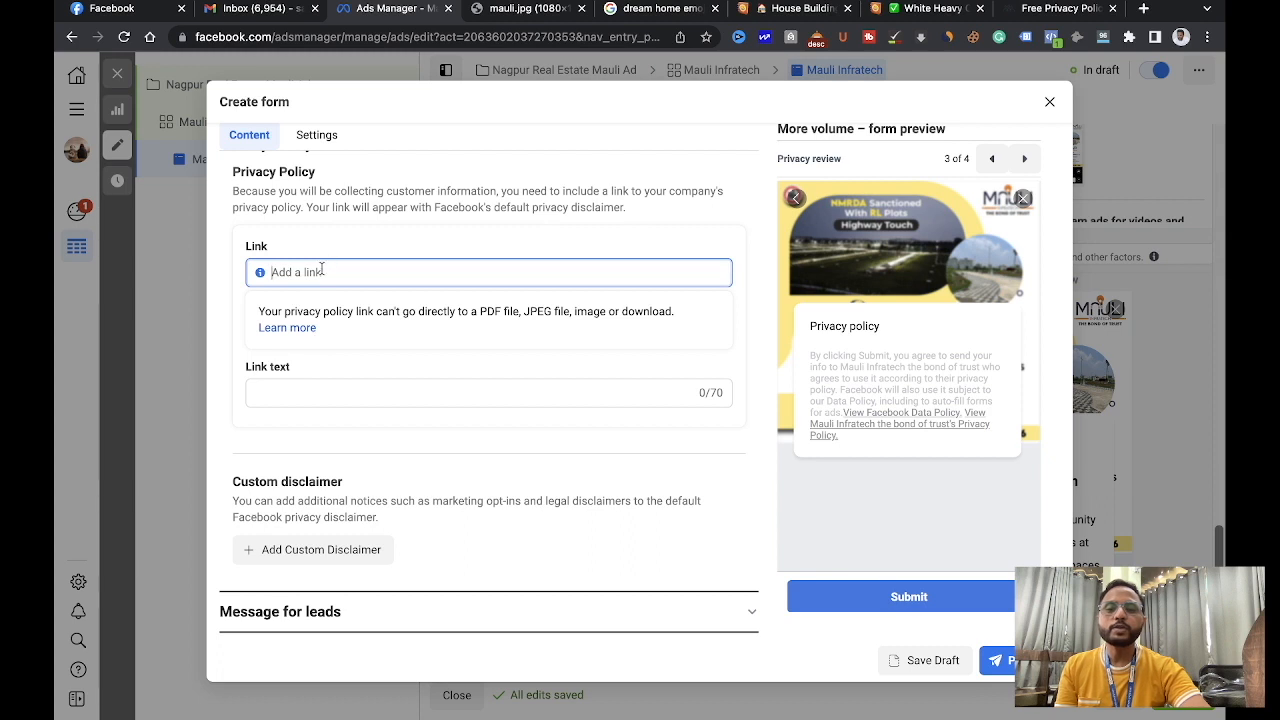
{"action": "left_click", "coordinate": [285, 392]}
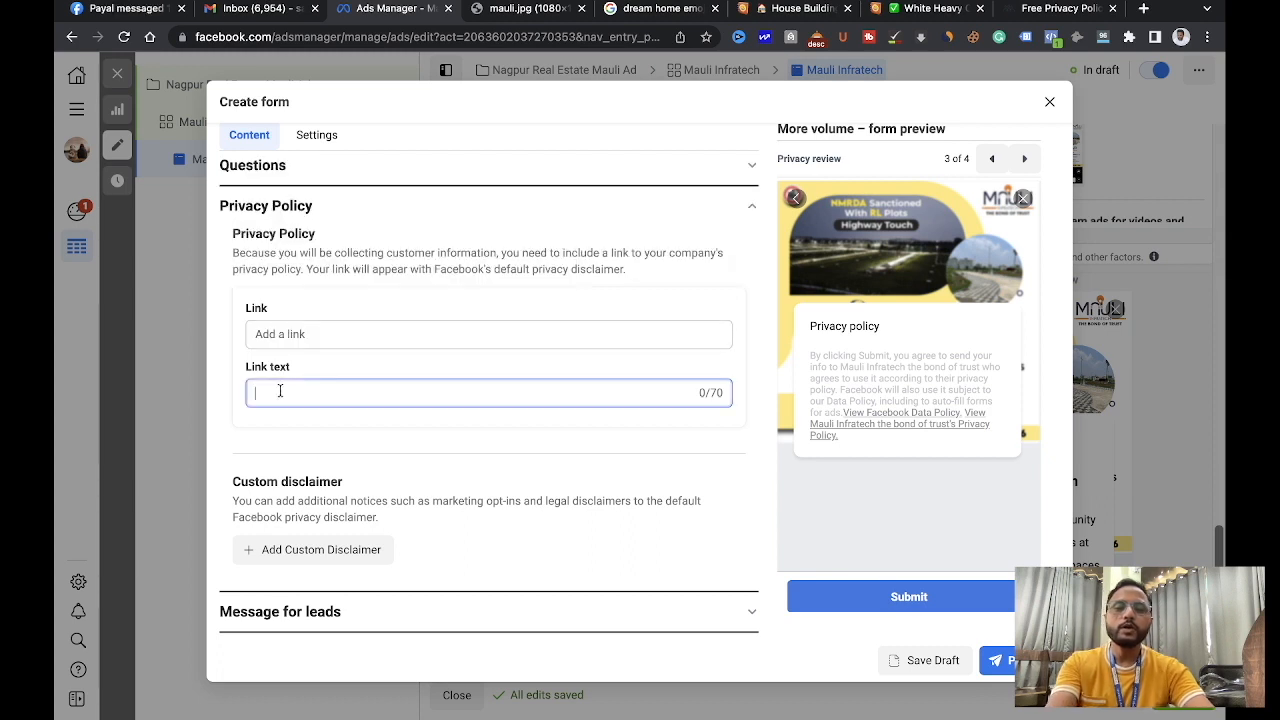
{"action": "type", "text": "Priv"}
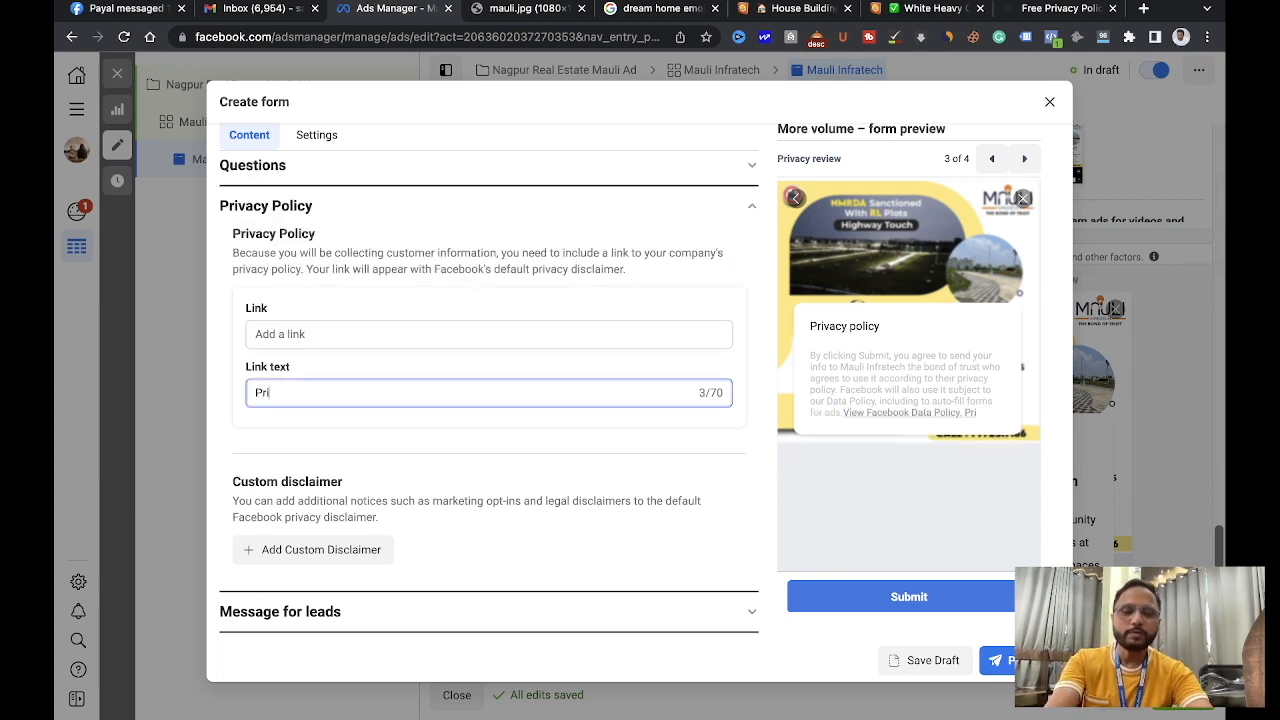
{"action": "type", "text": "ecy"}
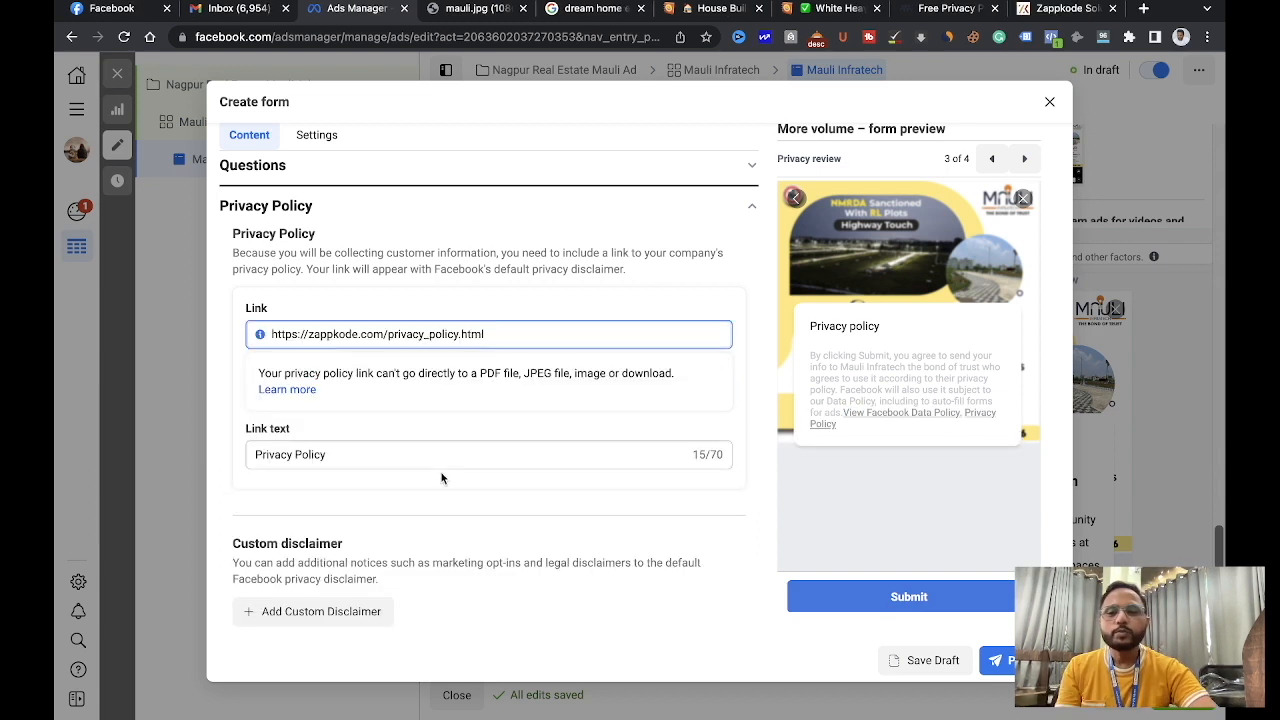
- Replace "website" with "Site" in the message for leads and set a Call Business action with the company's phone number and text "Grab this opportunity today"
{"action": "scroll", "coordinate": [323, 518], "scroll_direction": "down", "scroll_amount": 1}
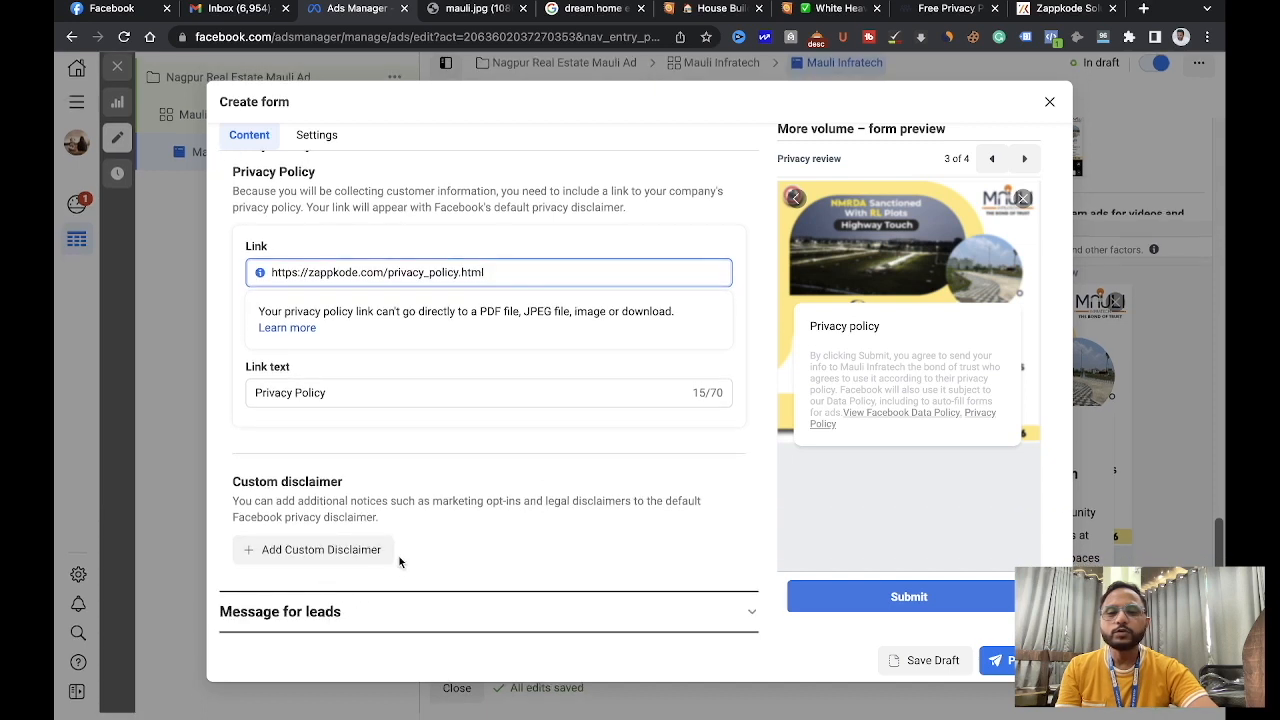
{"action": "left_click", "coordinate": [347, 618]}
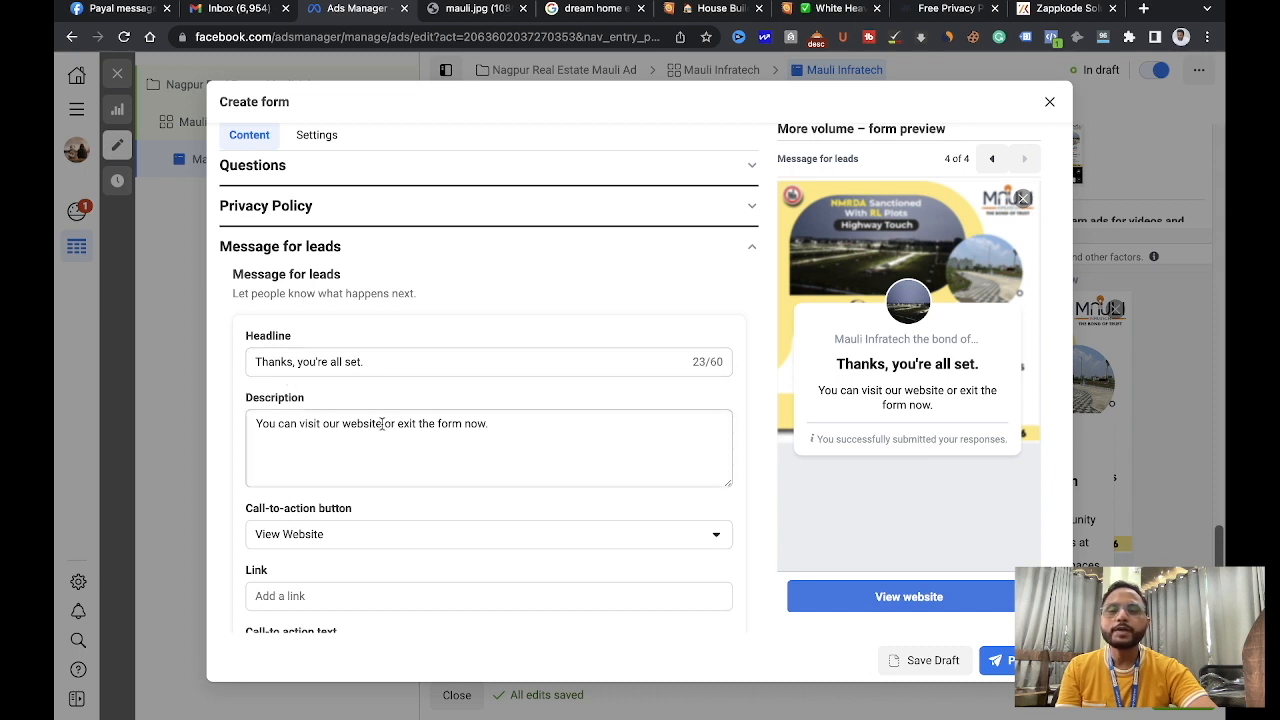
{"action": "double_click", "coordinate": [345, 424]}
{"action": "key", "text": "BackSpace"}
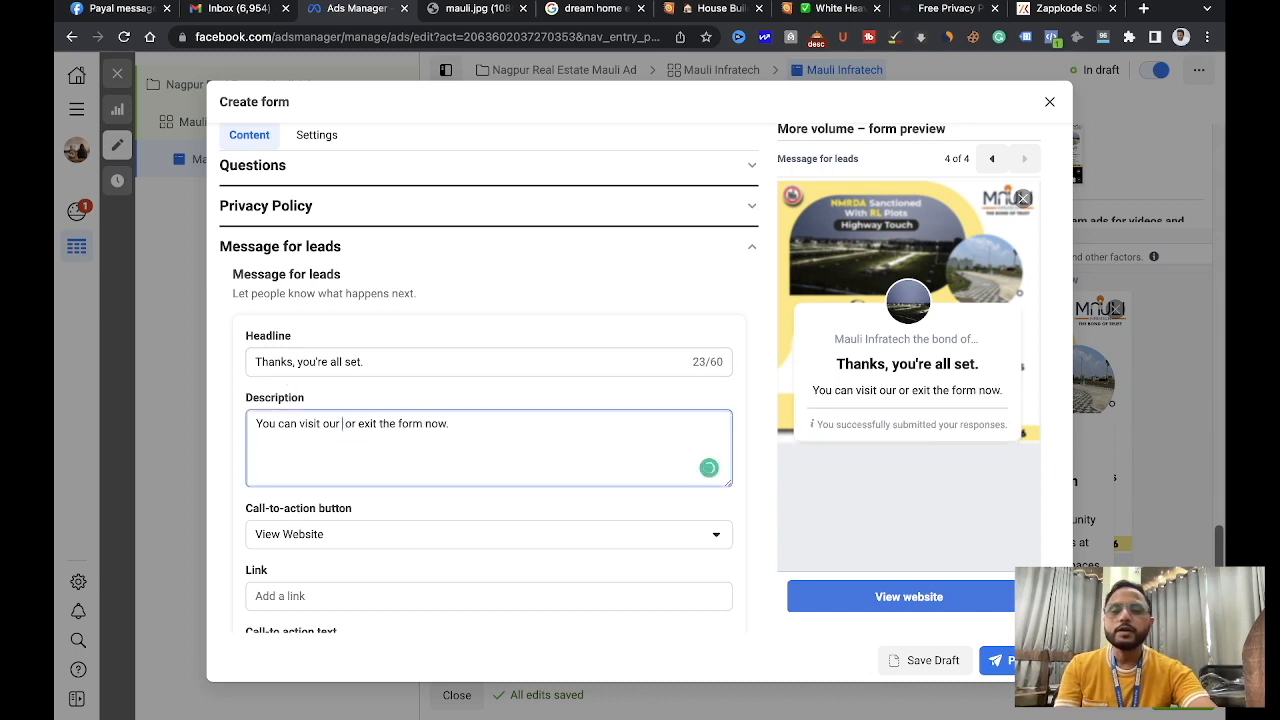
{"action": "type", "text": "SIte"}
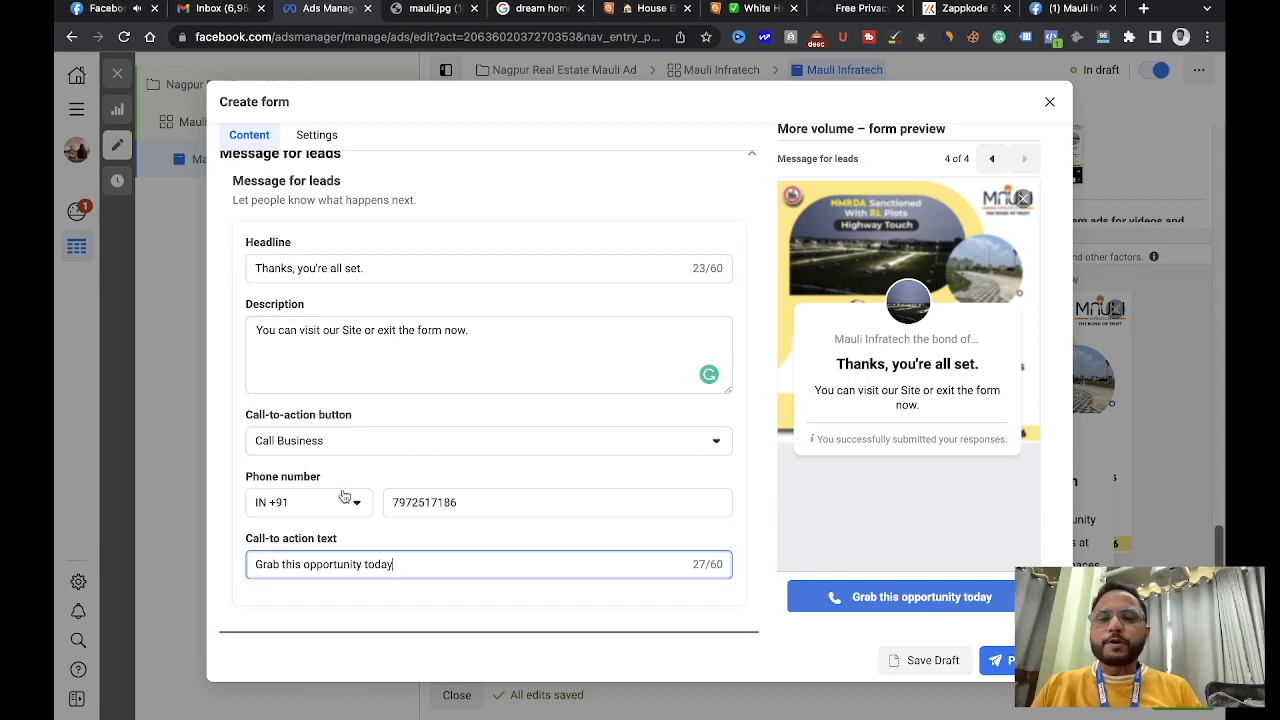
- Set the message for leads' description to "For more details and Site visit call to the number givn below."
{"action": "scroll", "coordinate": [314, 436], "scroll_direction": "up", "scroll_amount": 1}
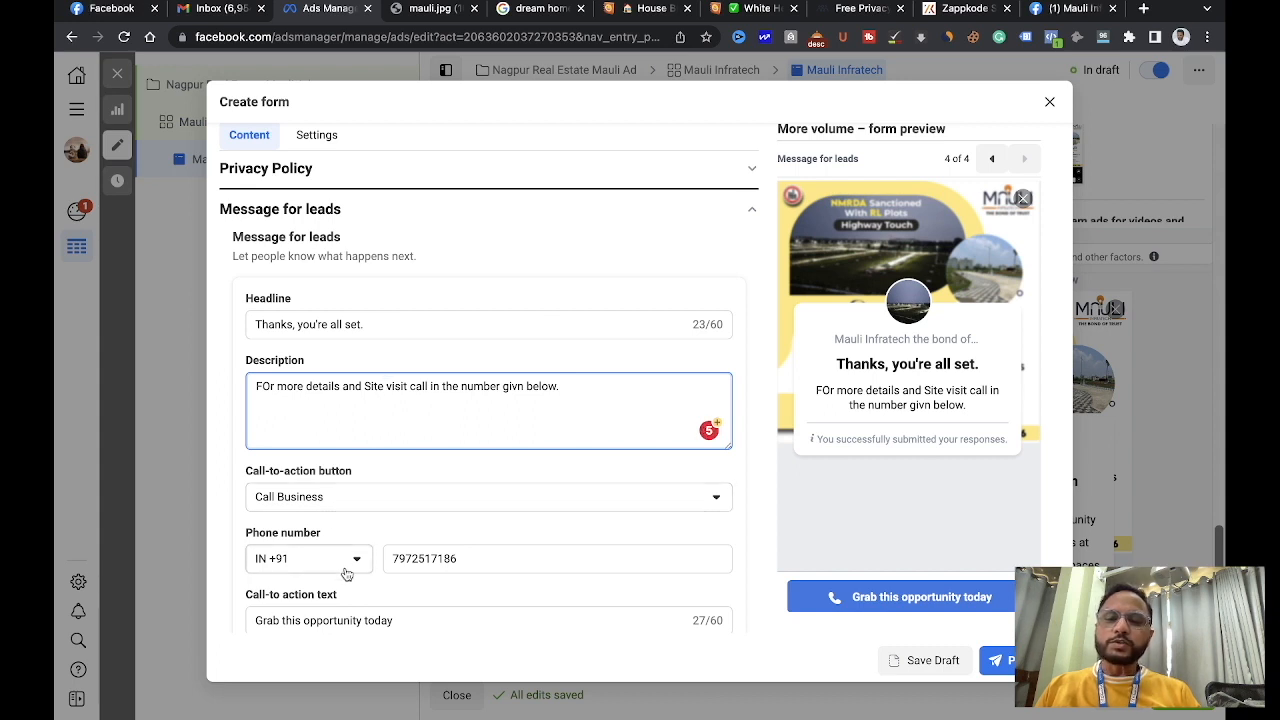
{"action": "scroll", "coordinate": [355, 560], "scroll_direction": "down", "scroll_amount": 1}
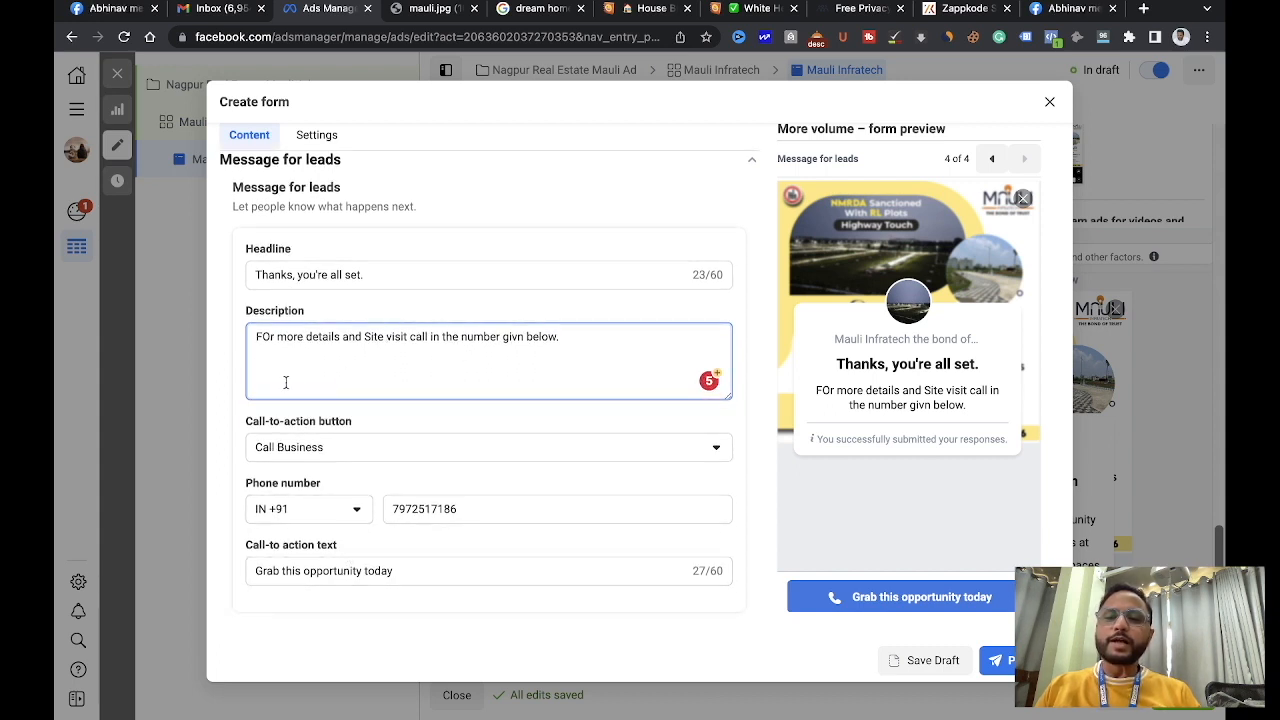
{"action": "left_click", "coordinate": [268, 338]}
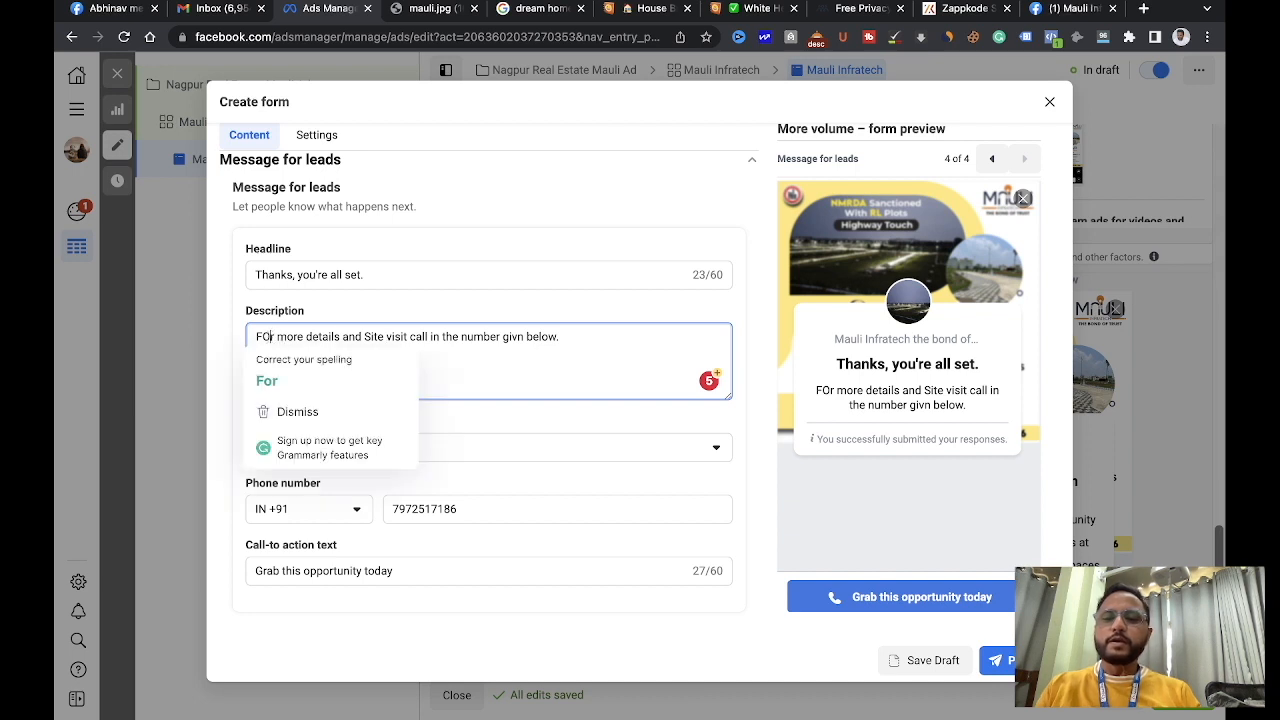
{"action": "key", "text": "BackSpace"}
{"action": "type", "text": "o"}
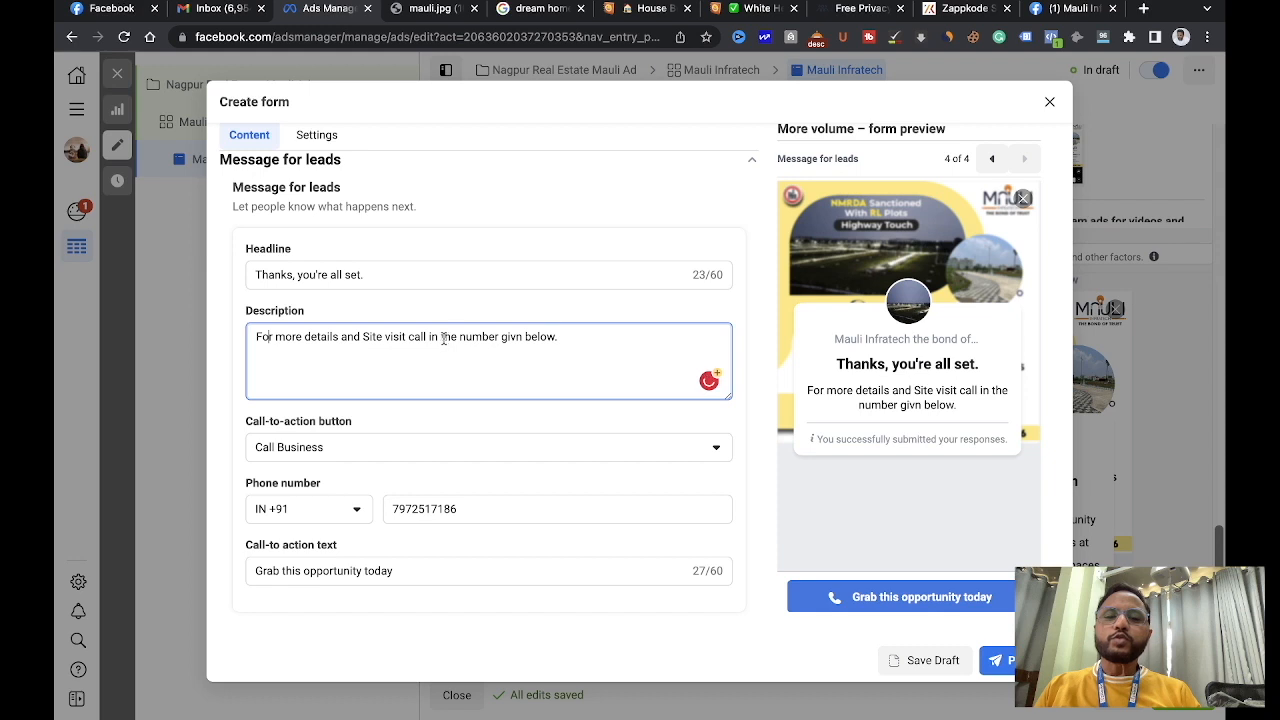
{"action": "mouse_move", "coordinate": [437, 338]}
{"action": "left_click", "coordinate": [440, 386]}
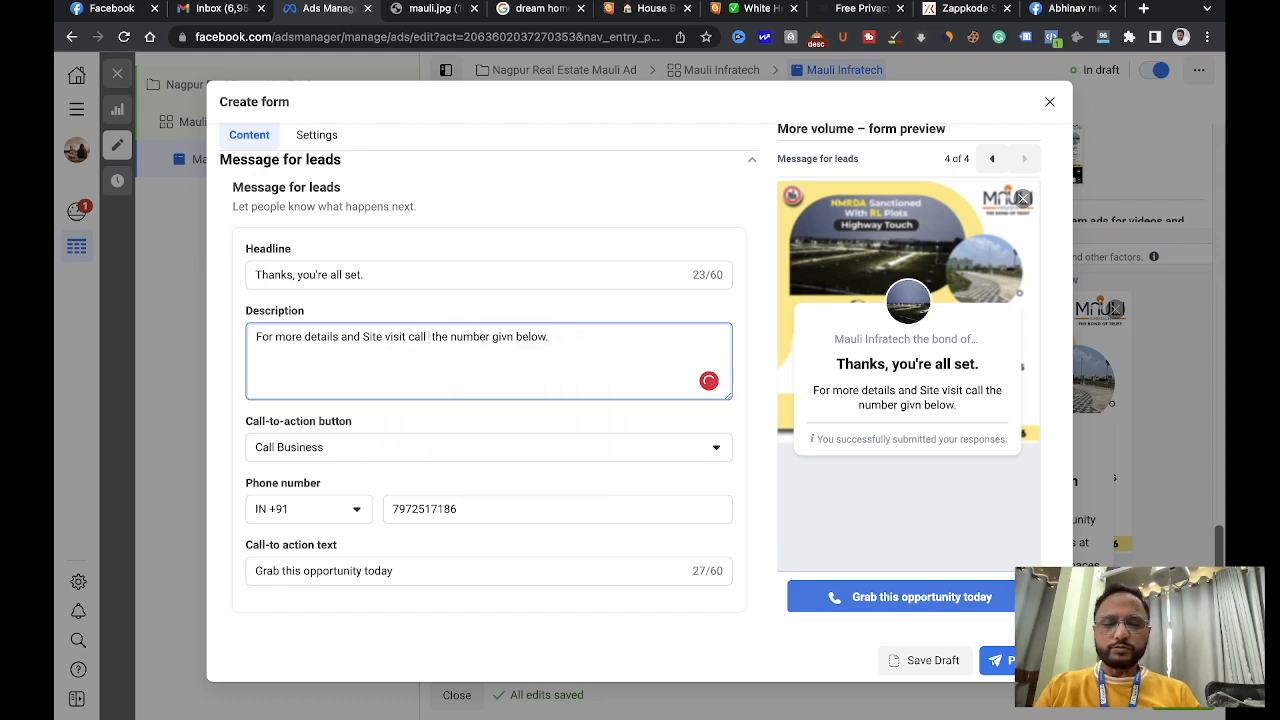
{"action": "type", "text": "to"}
{"action": "left_click", "coordinate": [238, 367]}
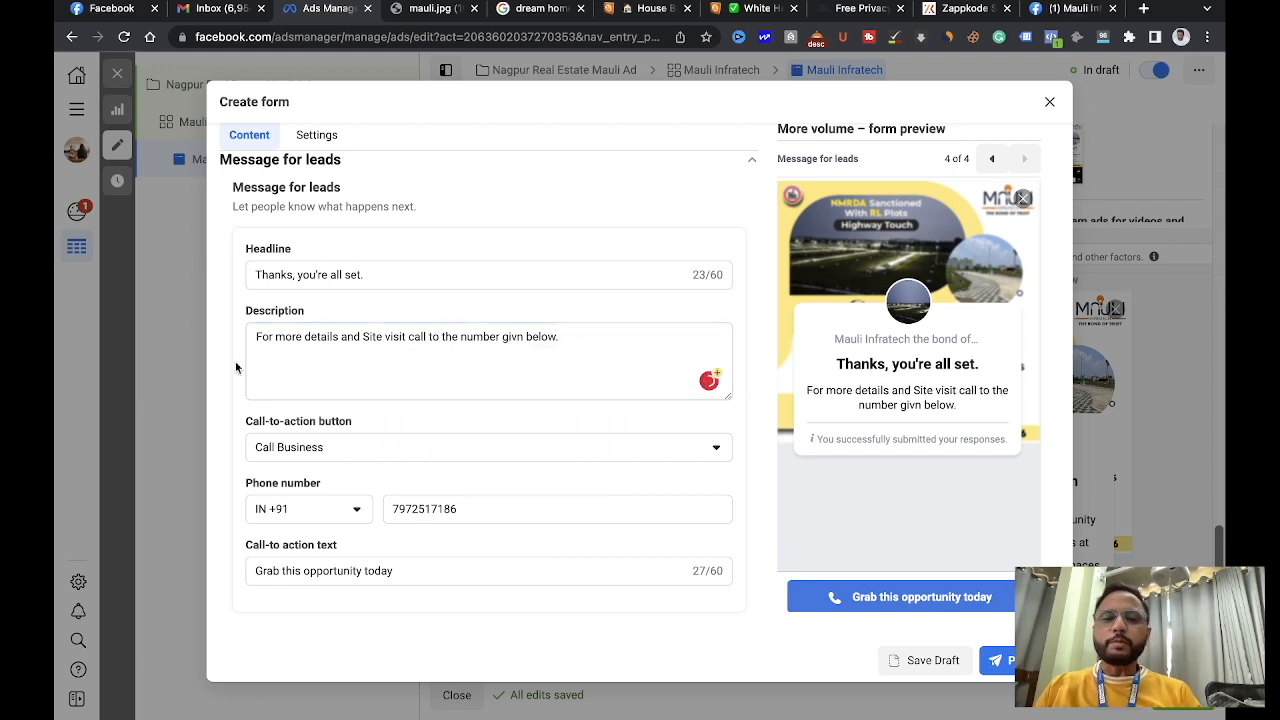
- Try to publish the Mauli3 instant form
{"action": "scroll", "coordinate": [281, 570], "scroll_direction": "down", "scroll_amount": 1}
{"action": "scroll", "coordinate": [281, 570], "scroll_direction": "up", "scroll_amount": 3}
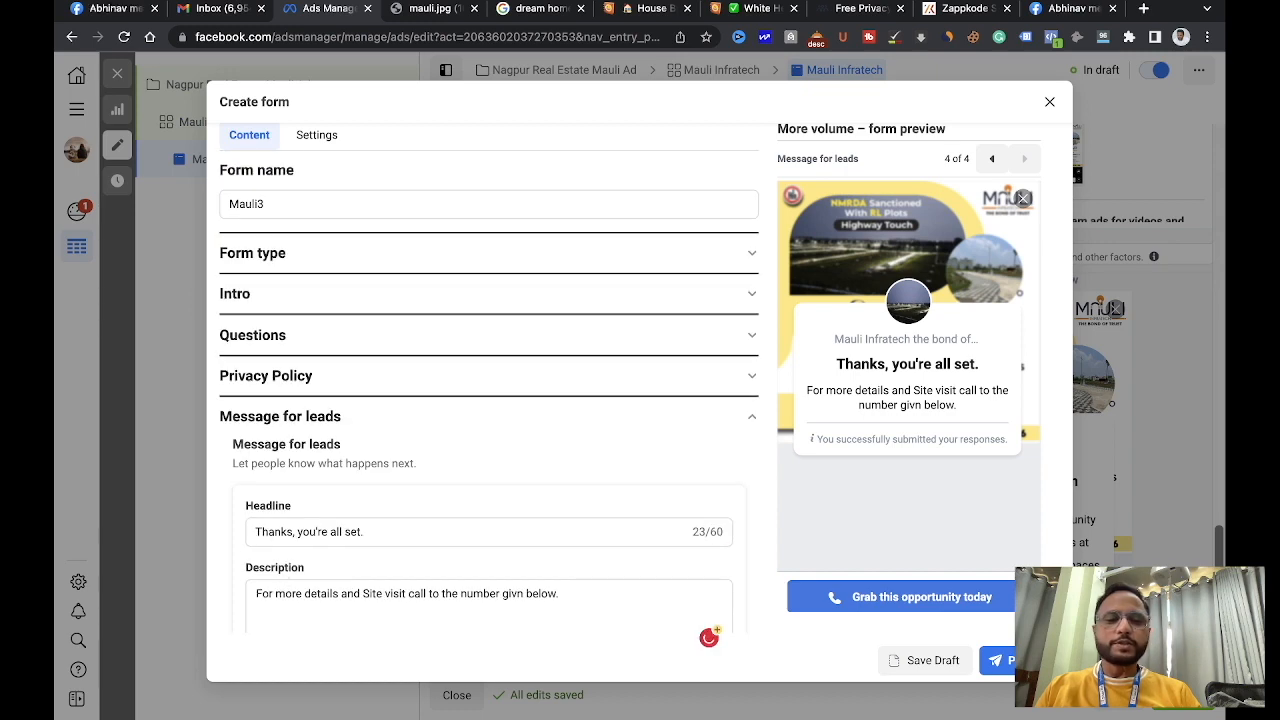
{"action": "left_click", "coordinate": [1018, 660]}
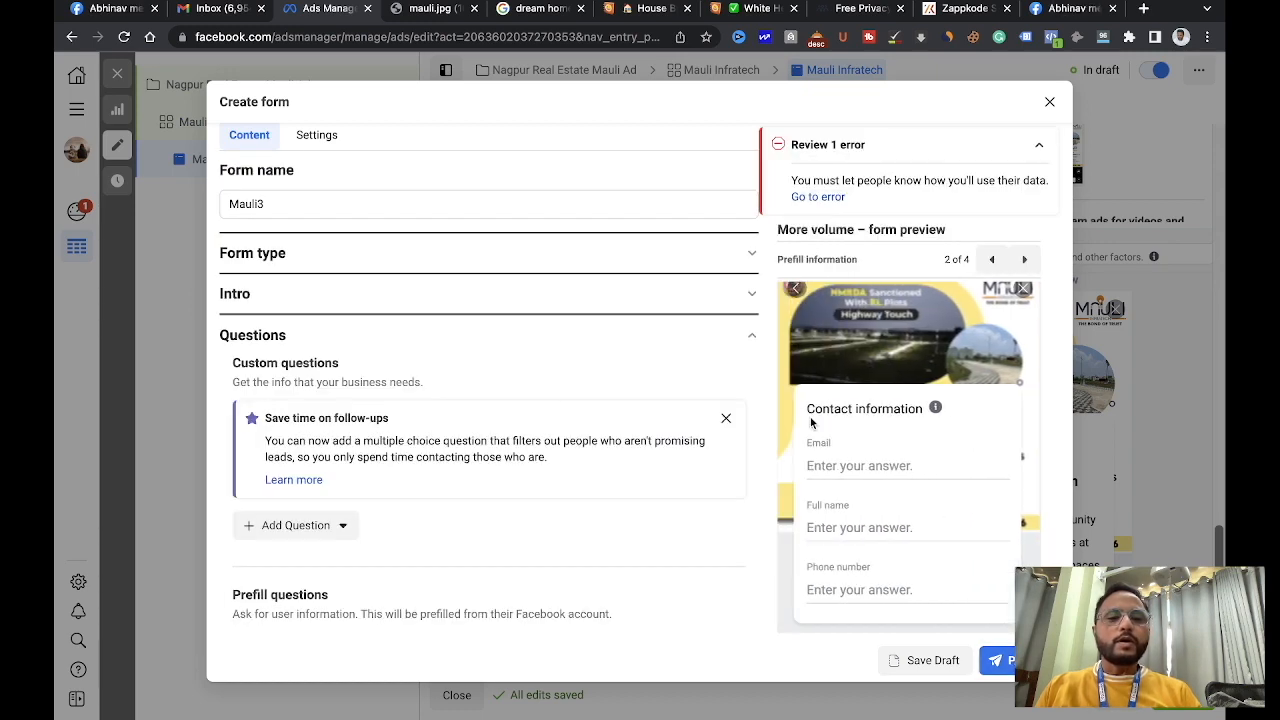
- Set the prefill questions' description to "Gram a Diwali Offer today" and publish the form
{"action": "scroll", "coordinate": [471, 357], "scroll_direction": "down", "scroll_amount": 2}
{"action": "scroll", "coordinate": [489, 277], "scroll_direction": "down", "scroll_amount": 3}
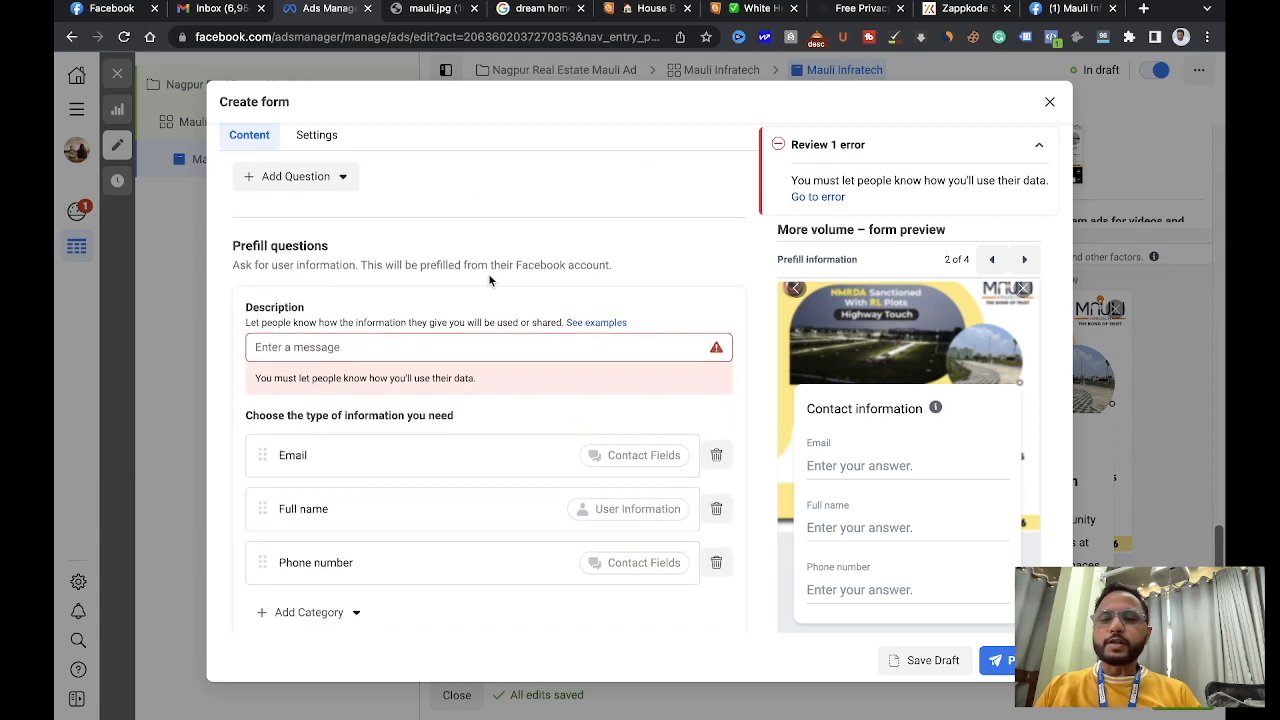
{"action": "left_click", "coordinate": [344, 327]}
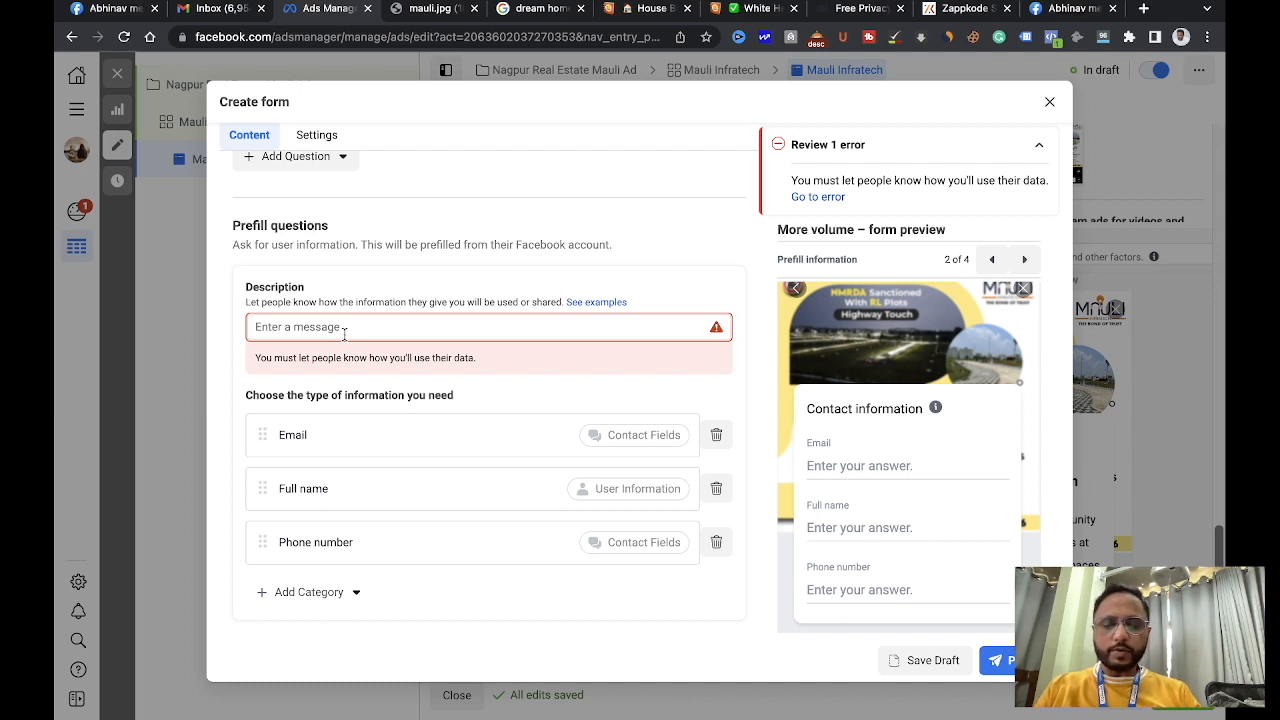
{"action": "type", "text": "Gram a Diwali Offe"}
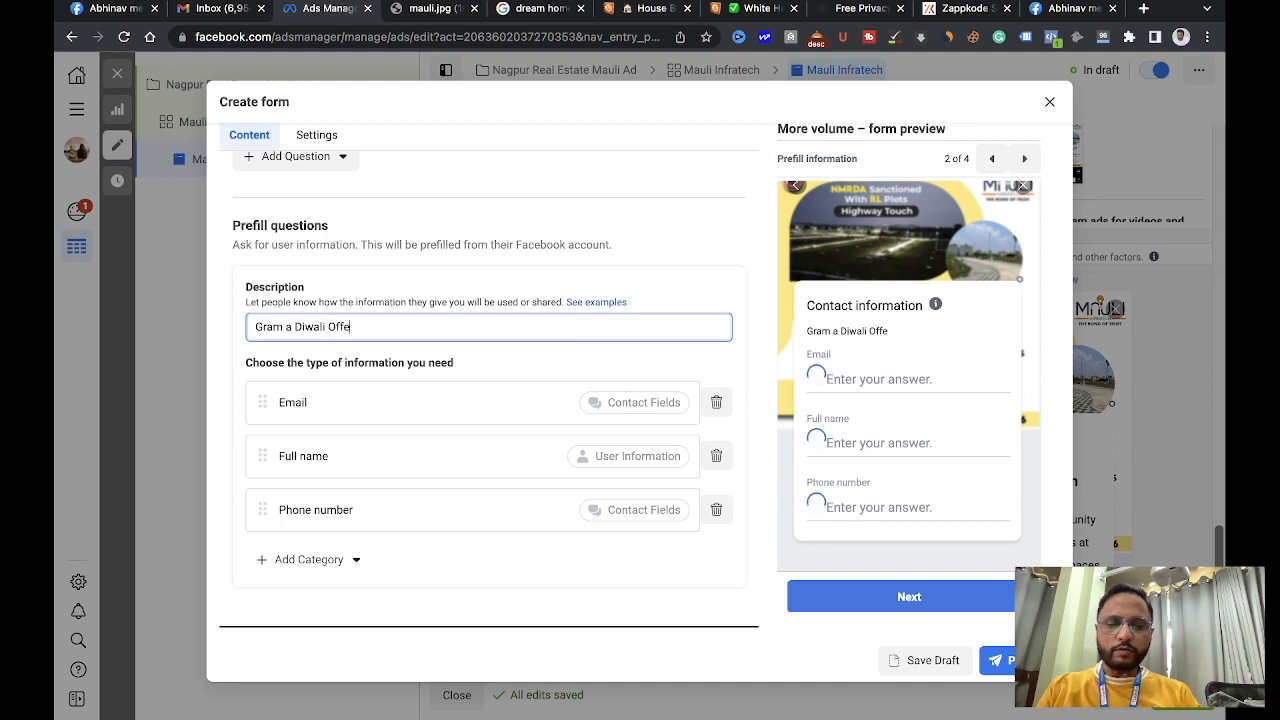
{"action": "type", "text": "r today"}
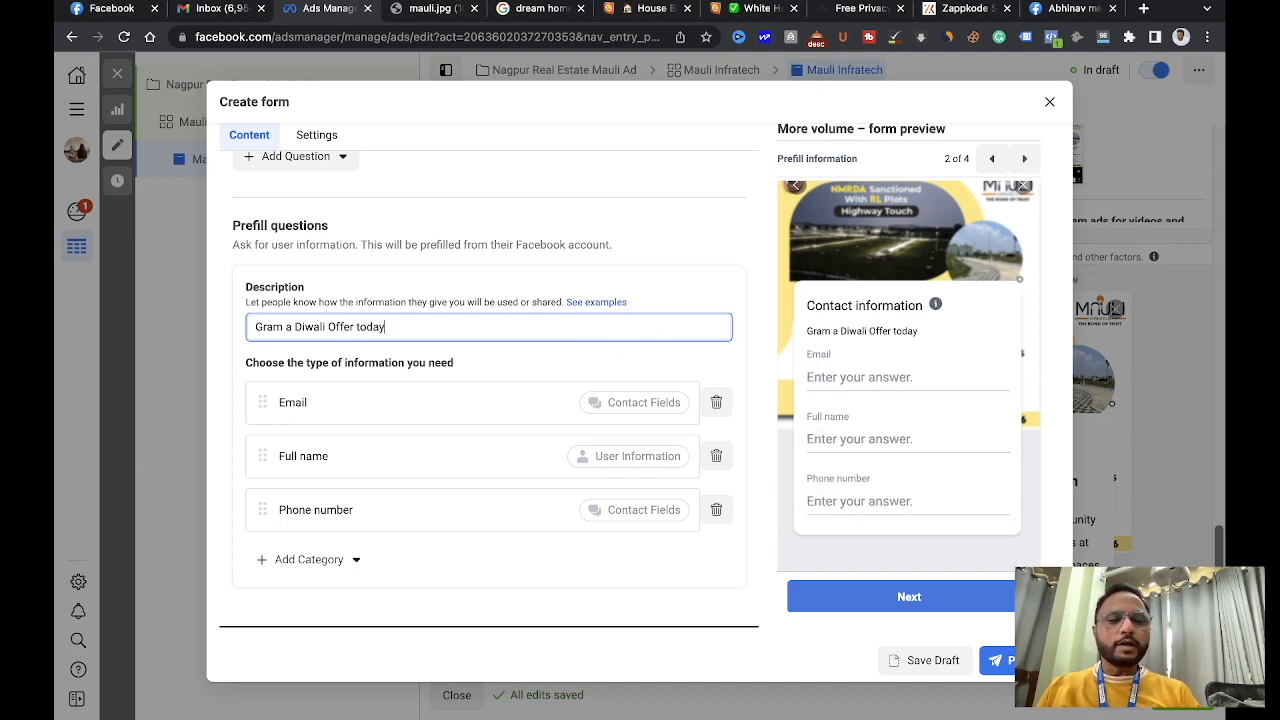
{"action": "left_click", "coordinate": [1024, 661]}
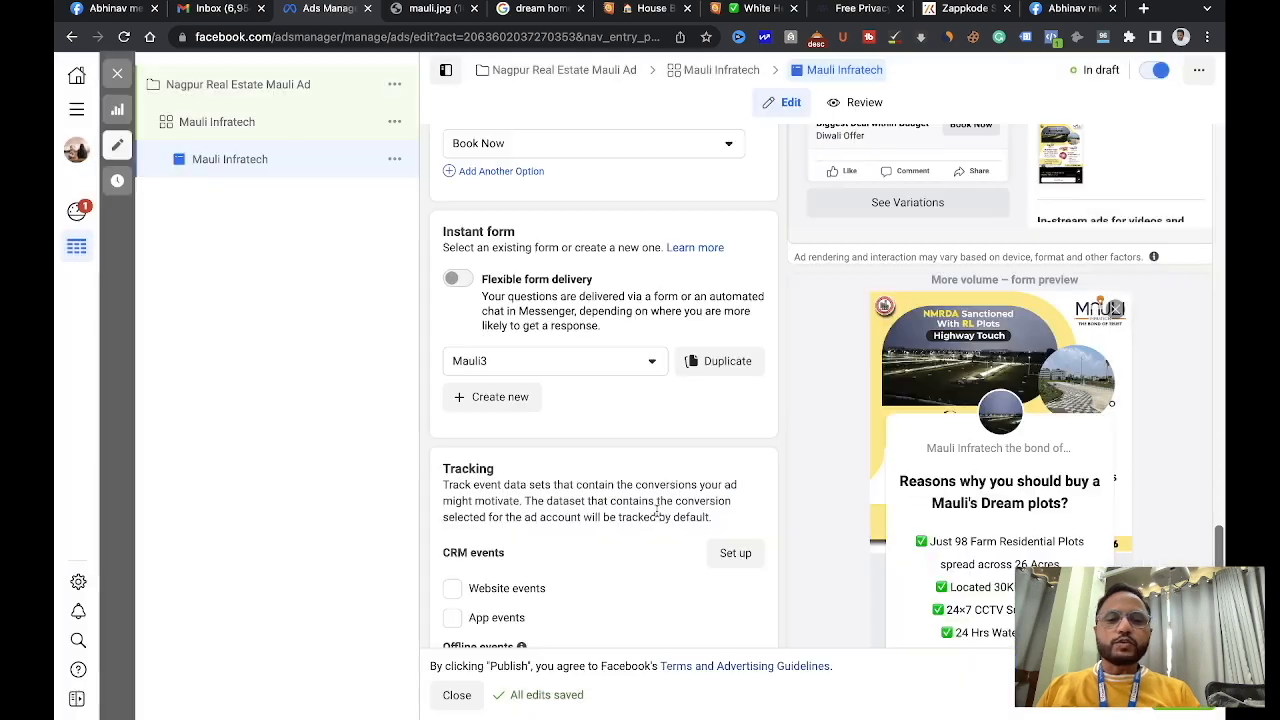
- Duplicate the Mauli Infratech ad set once within the original campaign, showing existing reactions, comments and shares on the new ads
{"action": "scroll", "coordinate": [656, 512], "scroll_direction": "down", "scroll_amount": 2}
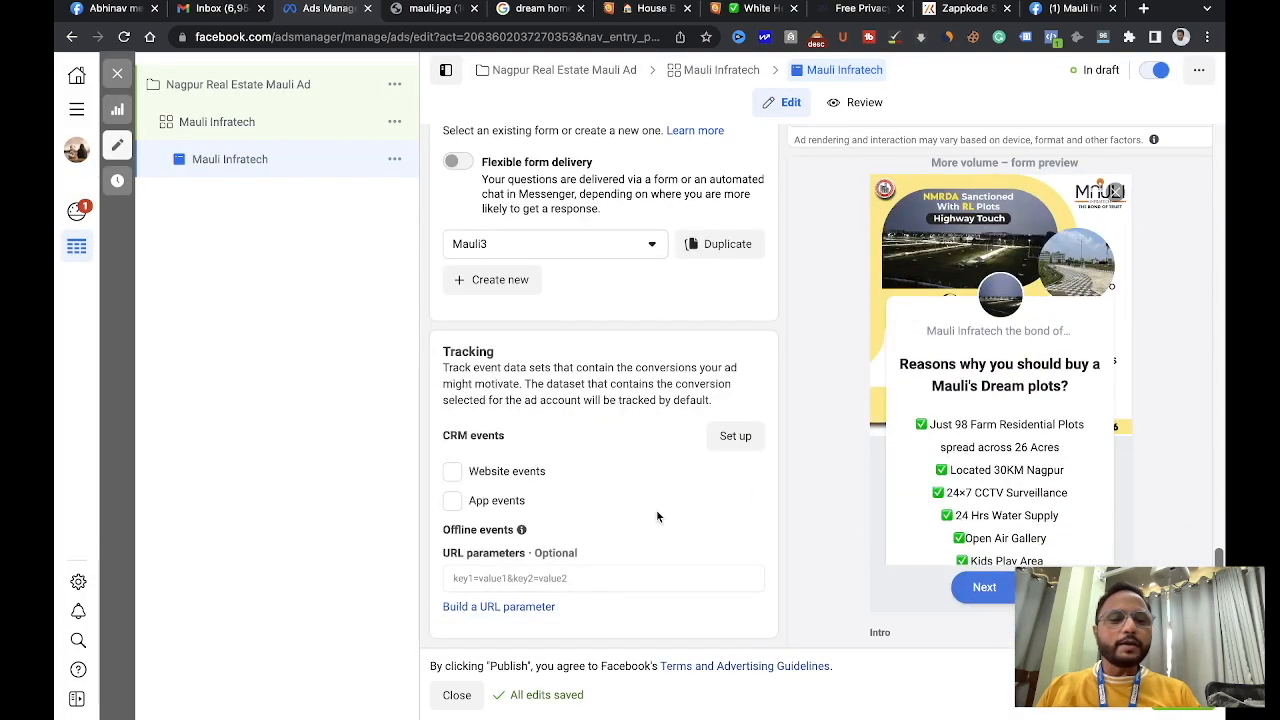
{"action": "scroll", "coordinate": [840, 515], "scroll_direction": "up", "scroll_amount": 5}
{"action": "scroll", "coordinate": [838, 514], "scroll_direction": "up", "scroll_amount": 1}
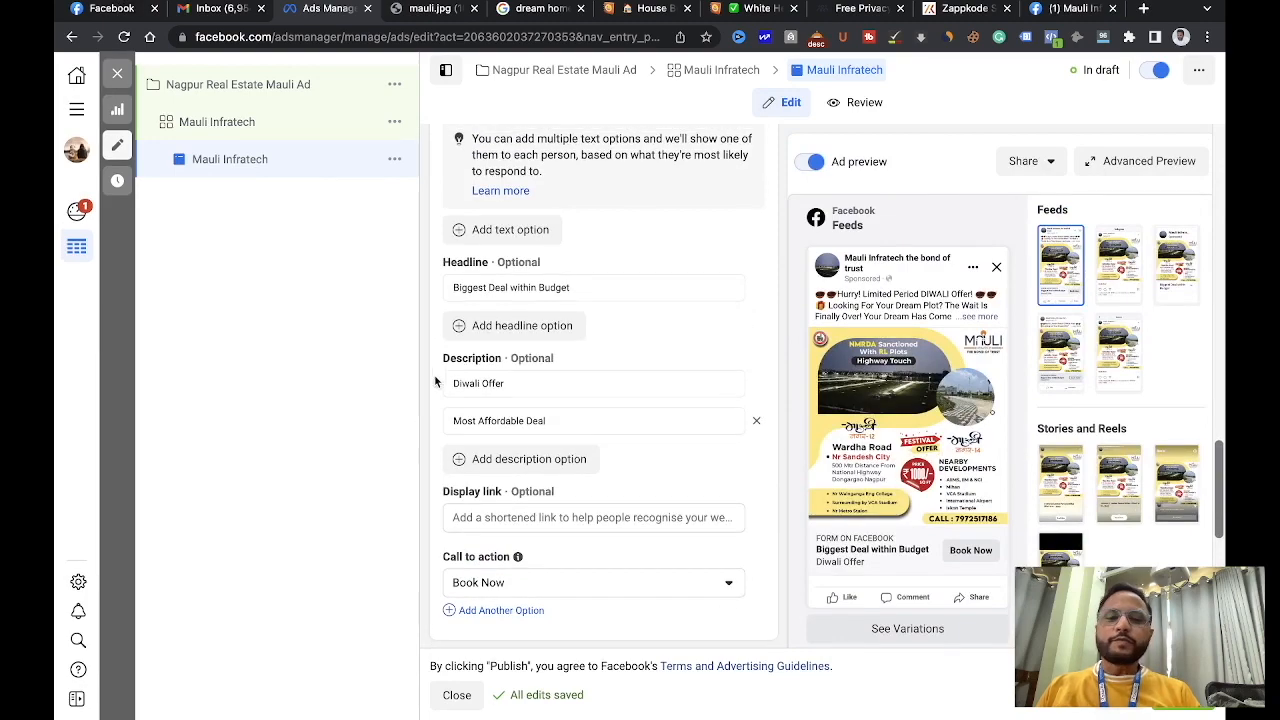
{"action": "scroll", "coordinate": [438, 465], "scroll_direction": "up", "scroll_amount": 5}
{"action": "scroll", "coordinate": [438, 465], "scroll_direction": "up", "scroll_amount": 10}
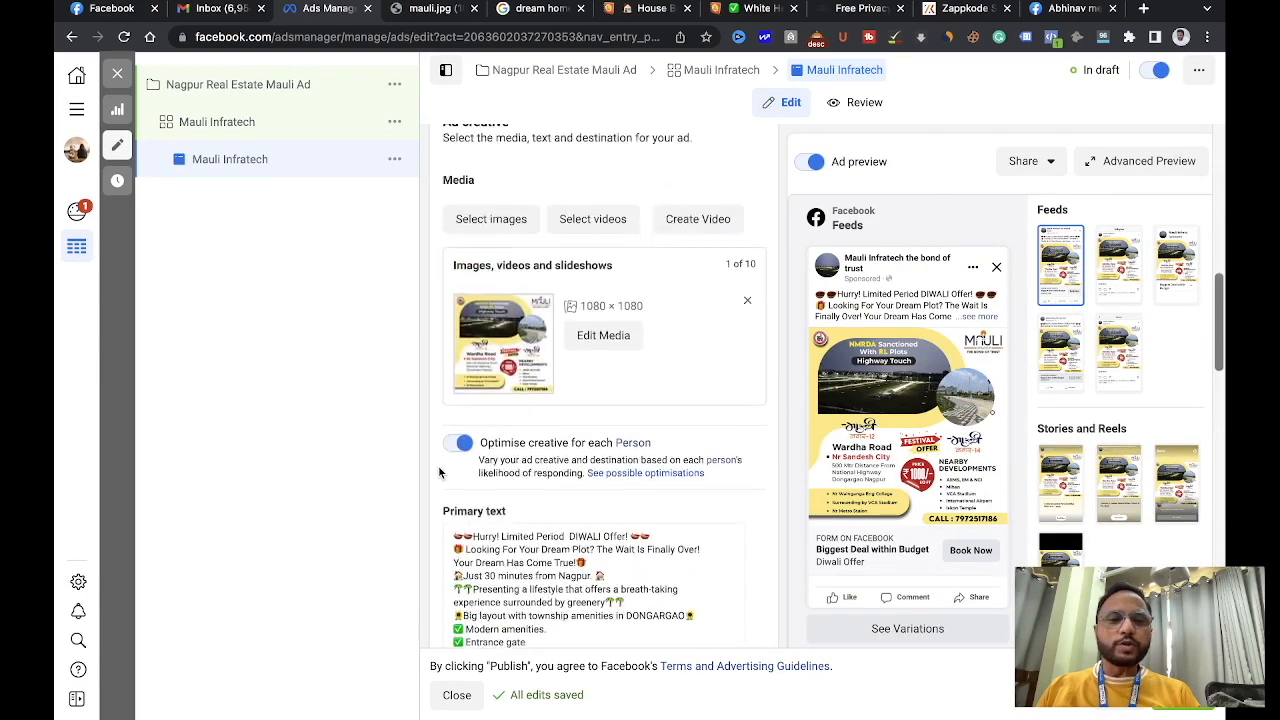
{"action": "scroll", "coordinate": [935, 358], "scroll_direction": "up", "scroll_amount": 1}
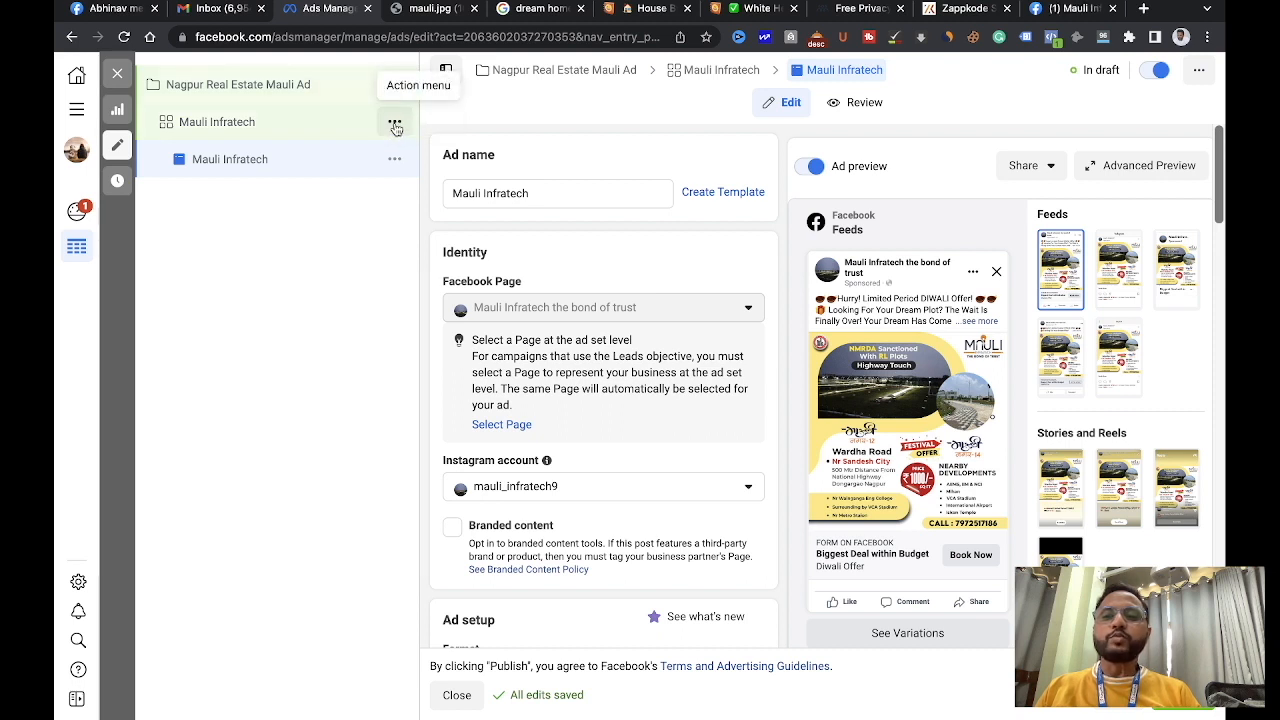
{"action": "right_click", "coordinate": [395, 125]}
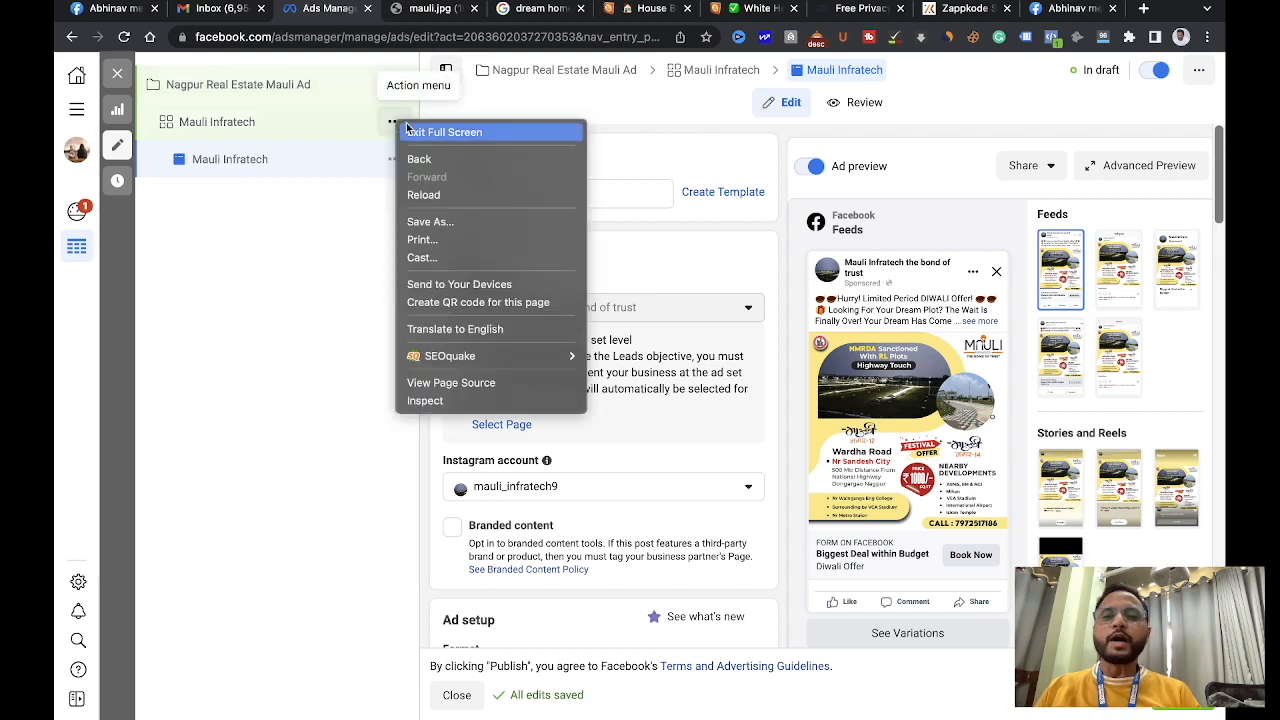
{"action": "left_click", "coordinate": [330, 257]}
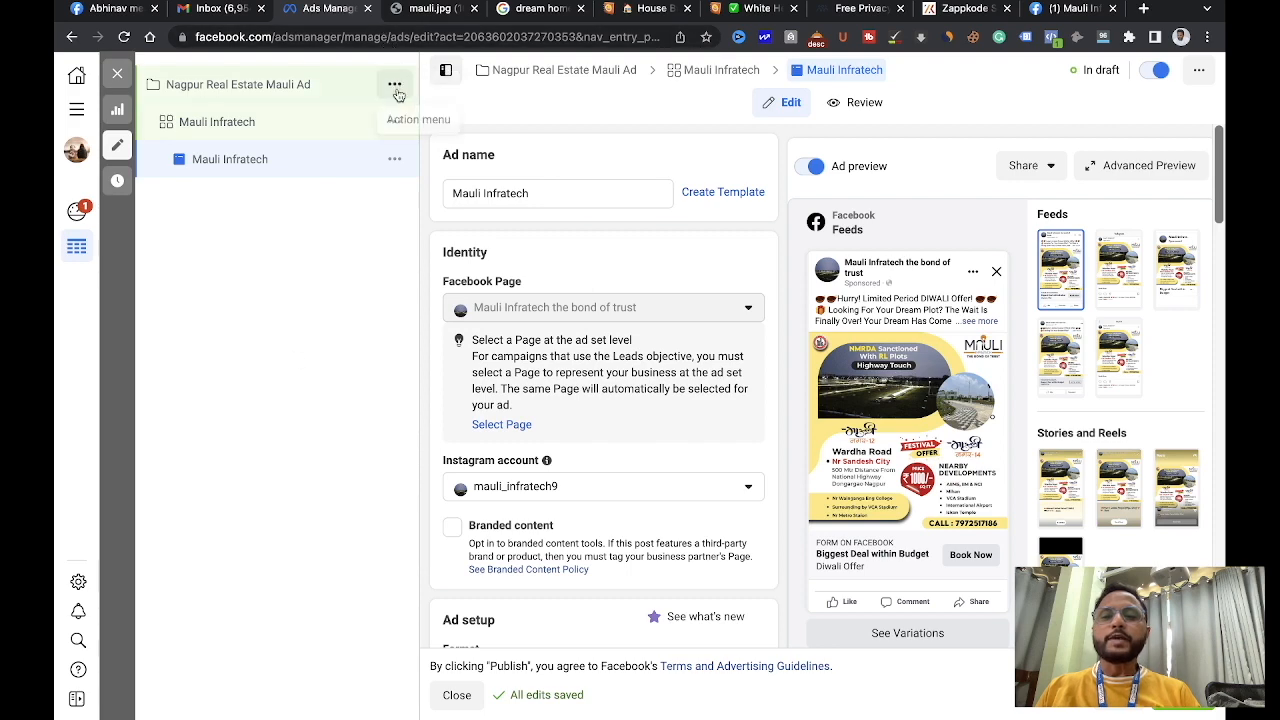
{"action": "left_click", "coordinate": [395, 125]}
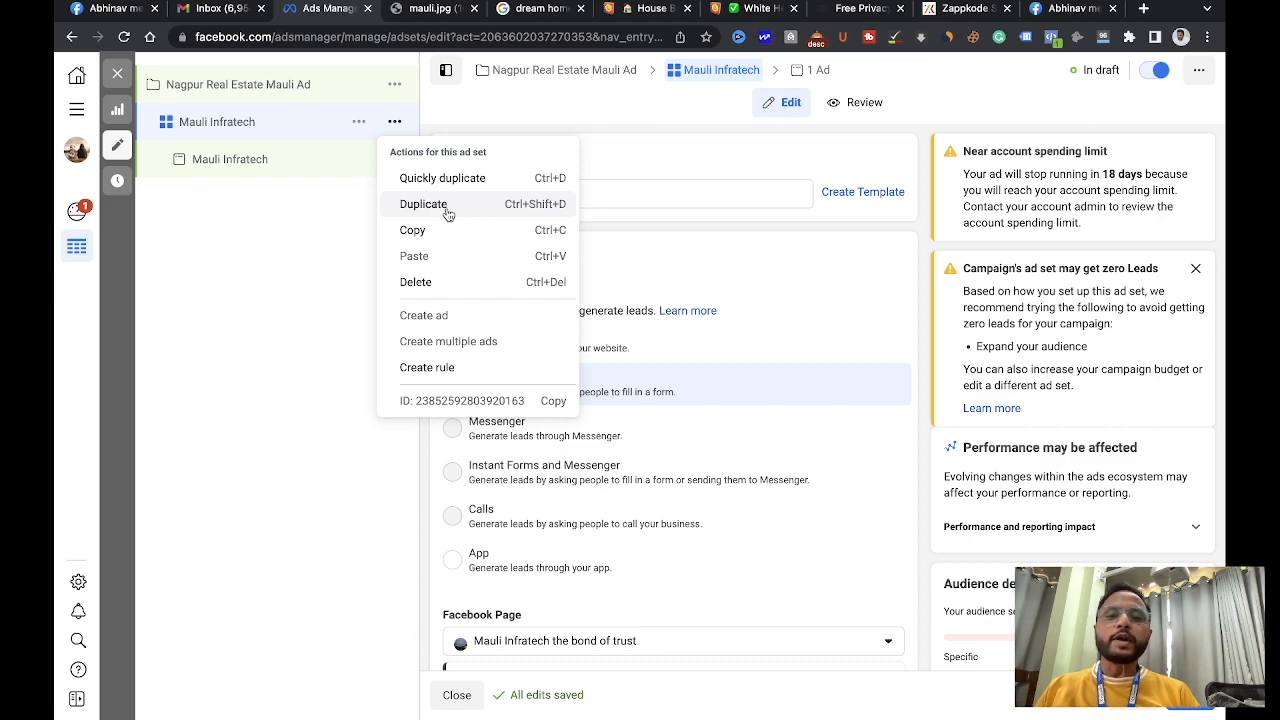
{"action": "left_click", "coordinate": [448, 212]}
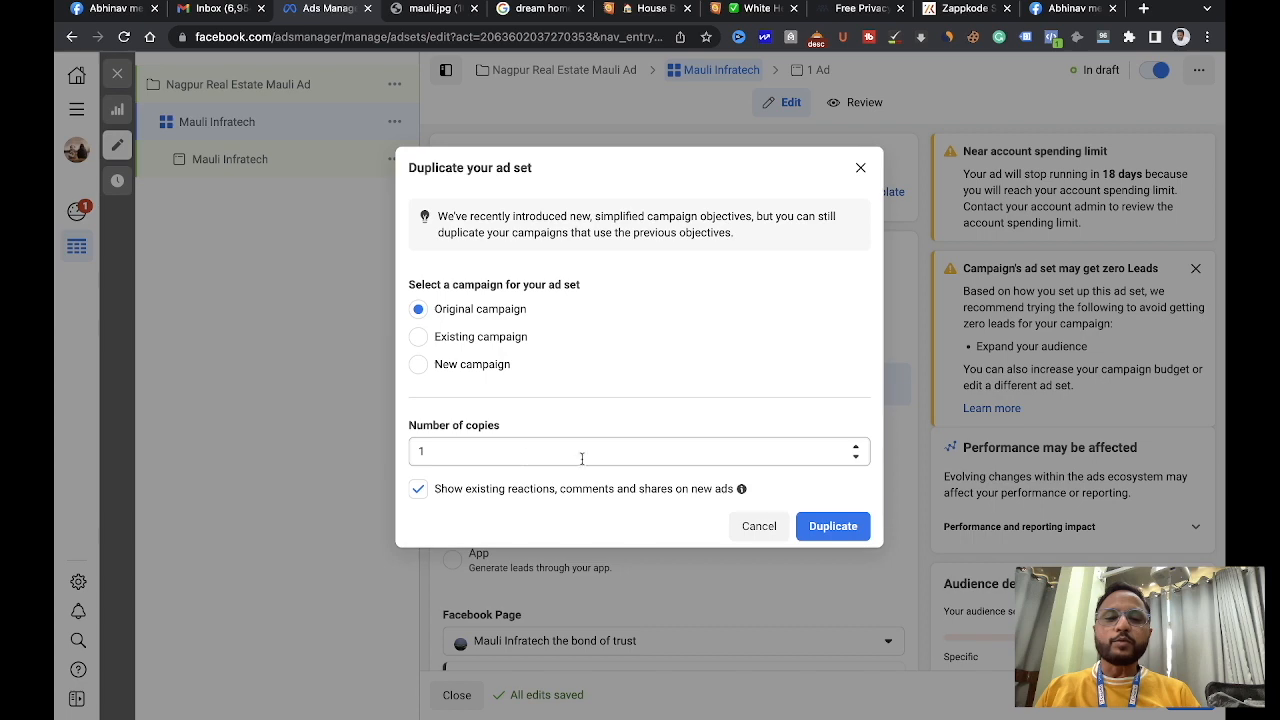
{"action": "left_click", "coordinate": [826, 527]}
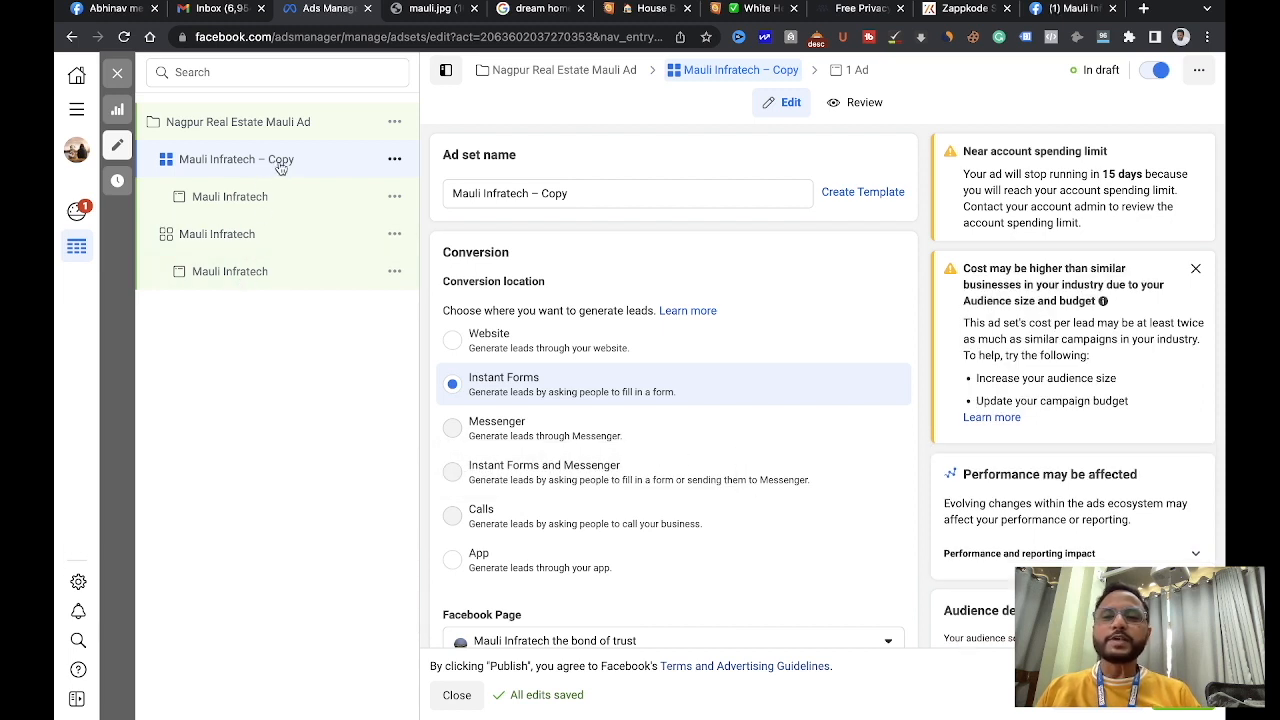
- Review the copied Mauli Infratech ad set's settings and open its saved mauli infratech audience for editing
{"action": "scroll", "coordinate": [500, 480], "scroll_direction": "down", "scroll_amount": 3}
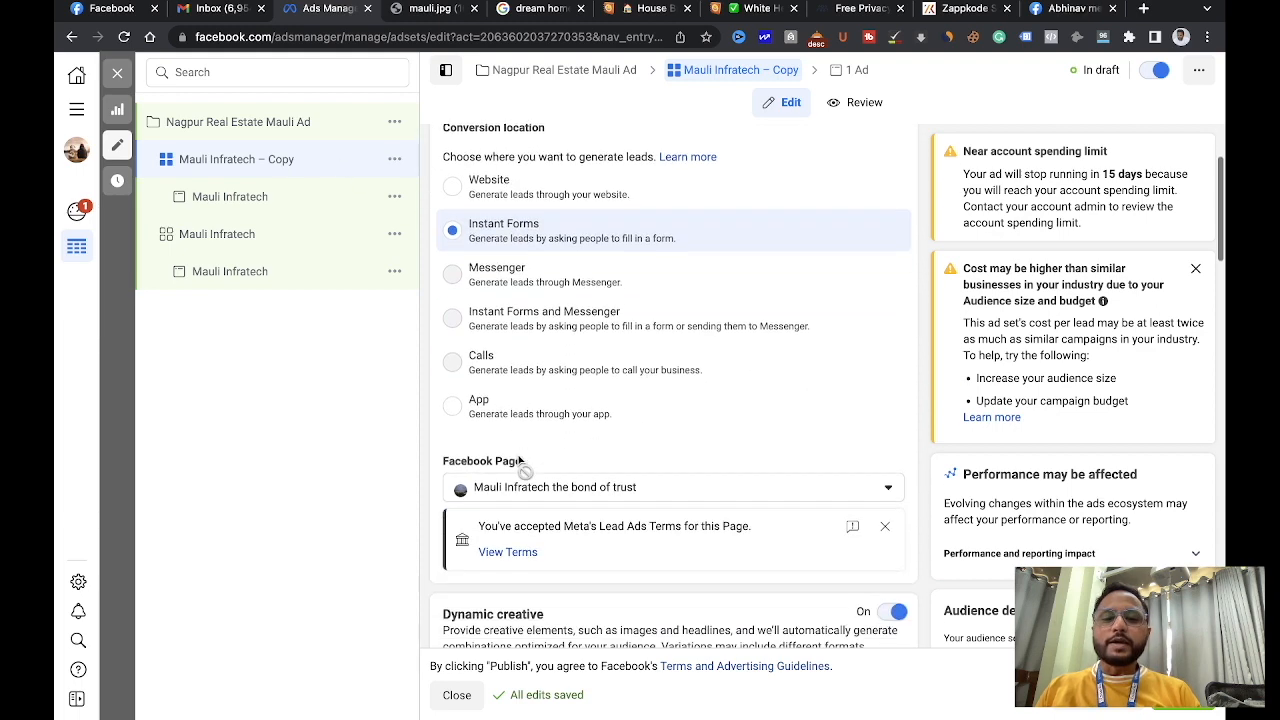
{"action": "scroll", "coordinate": [519, 456], "scroll_direction": "down", "scroll_amount": 6}
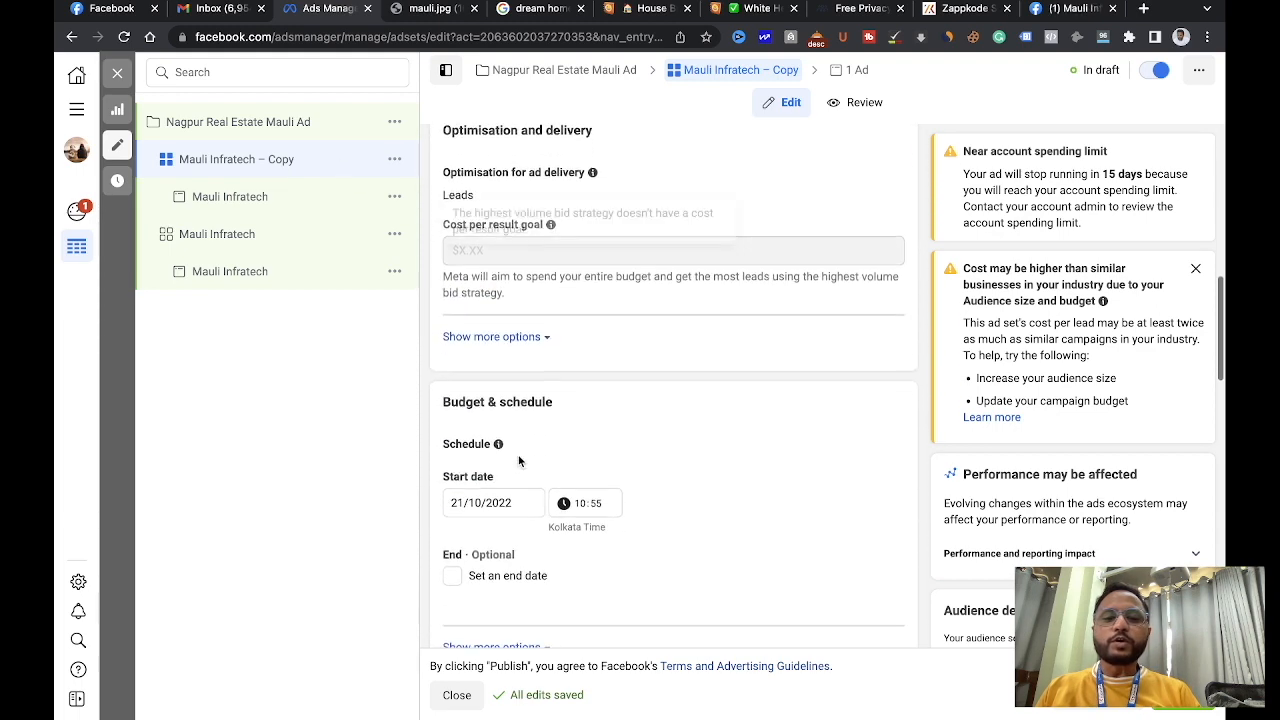
{"action": "scroll", "coordinate": [519, 460], "scroll_direction": "down", "scroll_amount": 2}
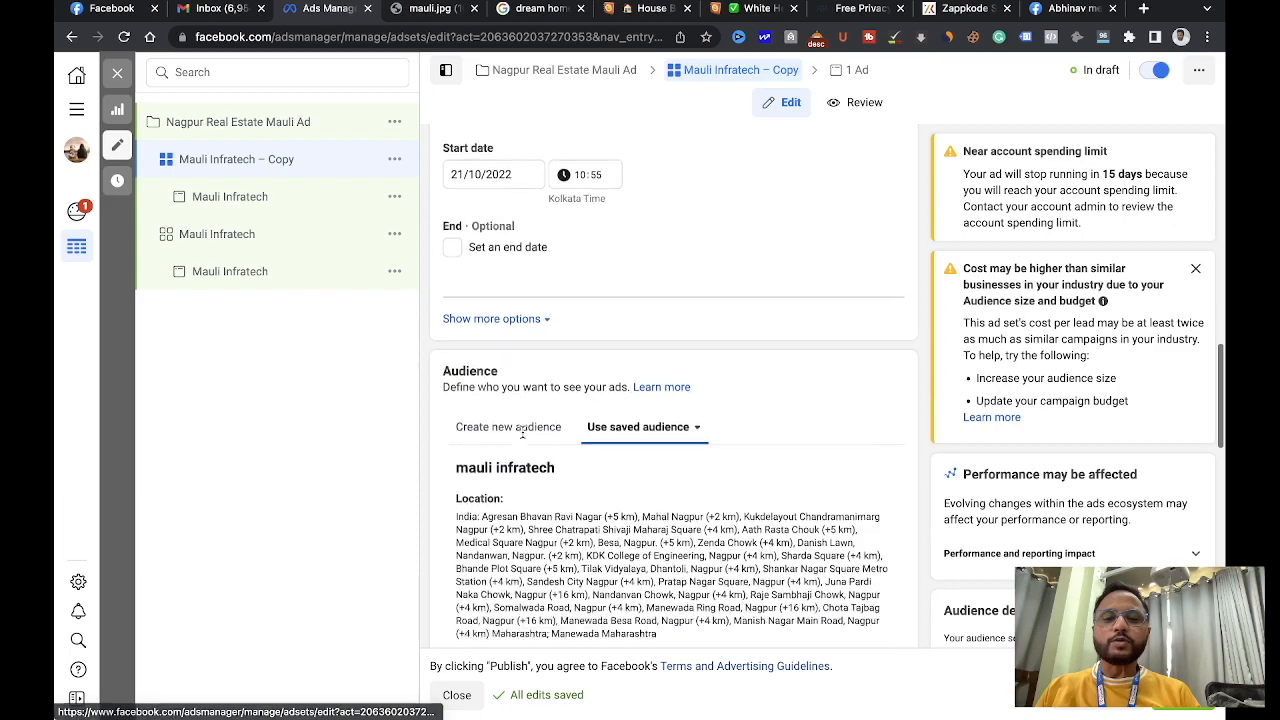
{"action": "scroll", "coordinate": [522, 431], "scroll_direction": "down", "scroll_amount": 3}
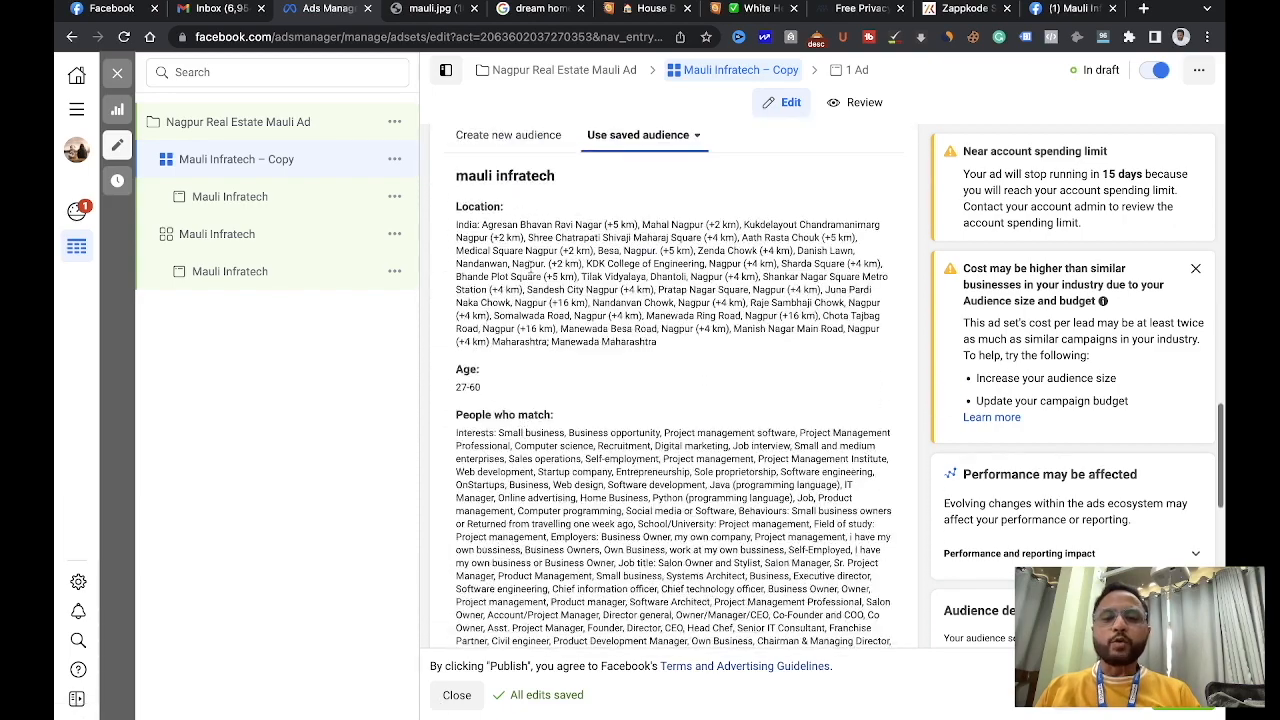
{"action": "scroll", "coordinate": [508, 500], "scroll_direction": "down", "scroll_amount": 2}
{"action": "scroll", "coordinate": [508, 470], "scroll_direction": "down", "scroll_amount": 5}
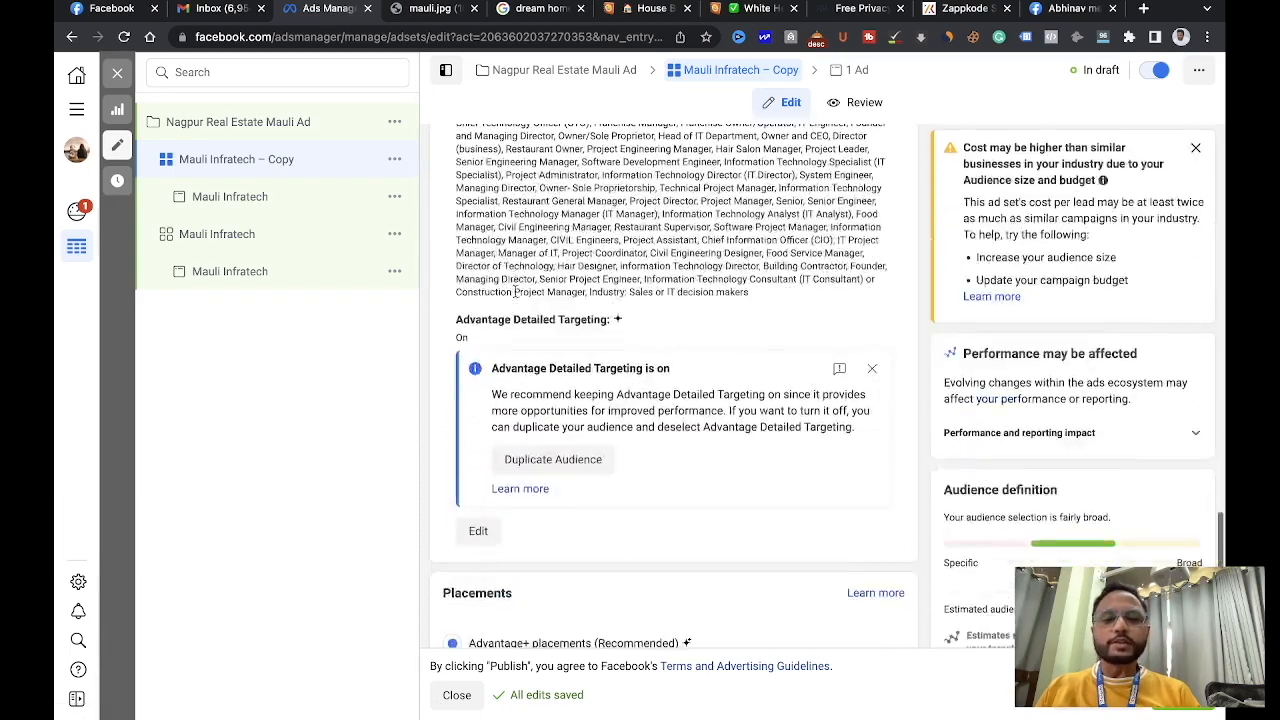
{"action": "left_click", "coordinate": [478, 448]}
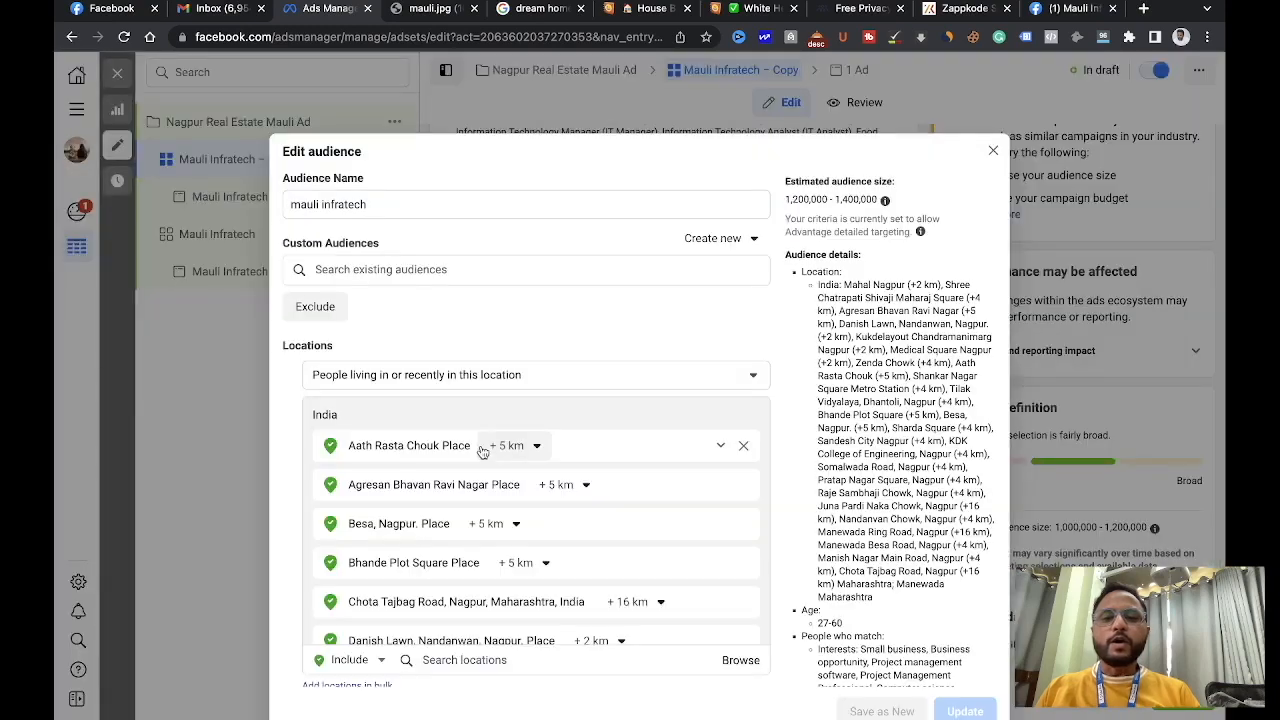
- Set the minimum age of the mauli infratech audience to 35
{"action": "scroll", "coordinate": [475, 450], "scroll_direction": "down", "scroll_amount": 2}
{"action": "scroll", "coordinate": [343, 371], "scroll_direction": "down", "scroll_amount": 5}
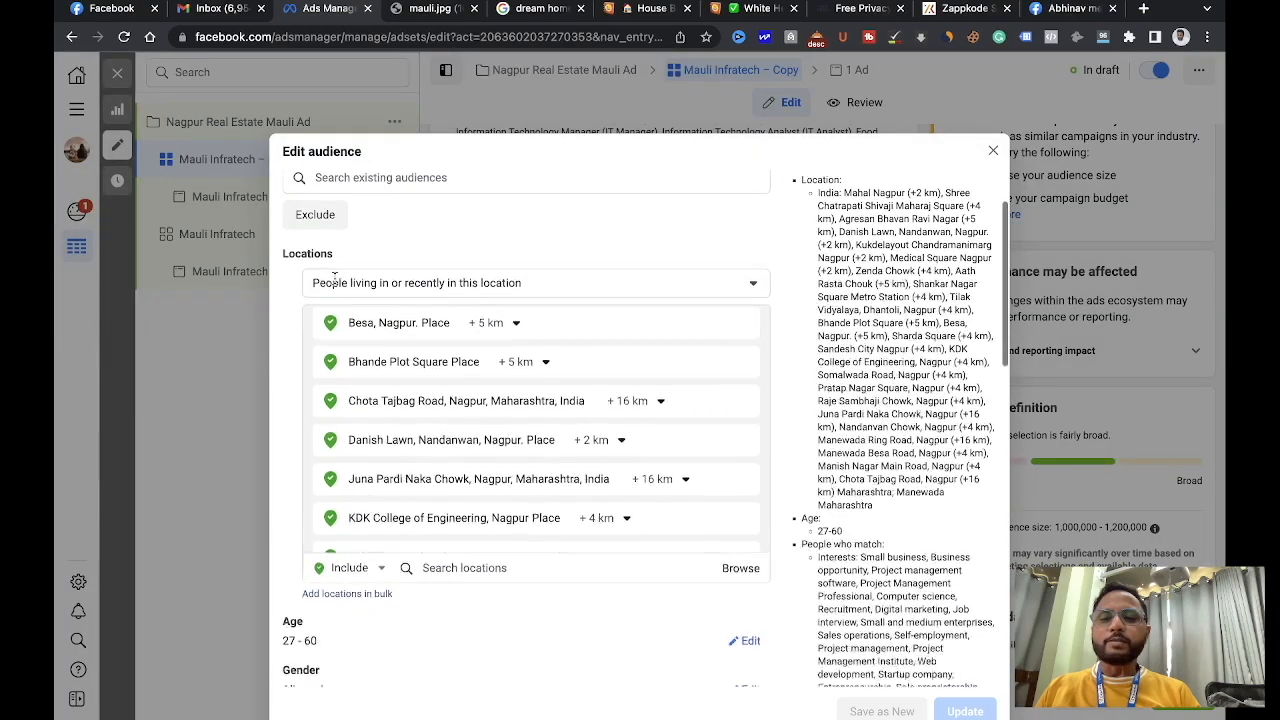
{"action": "scroll", "coordinate": [336, 276], "scroll_direction": "up", "scroll_amount": 1}
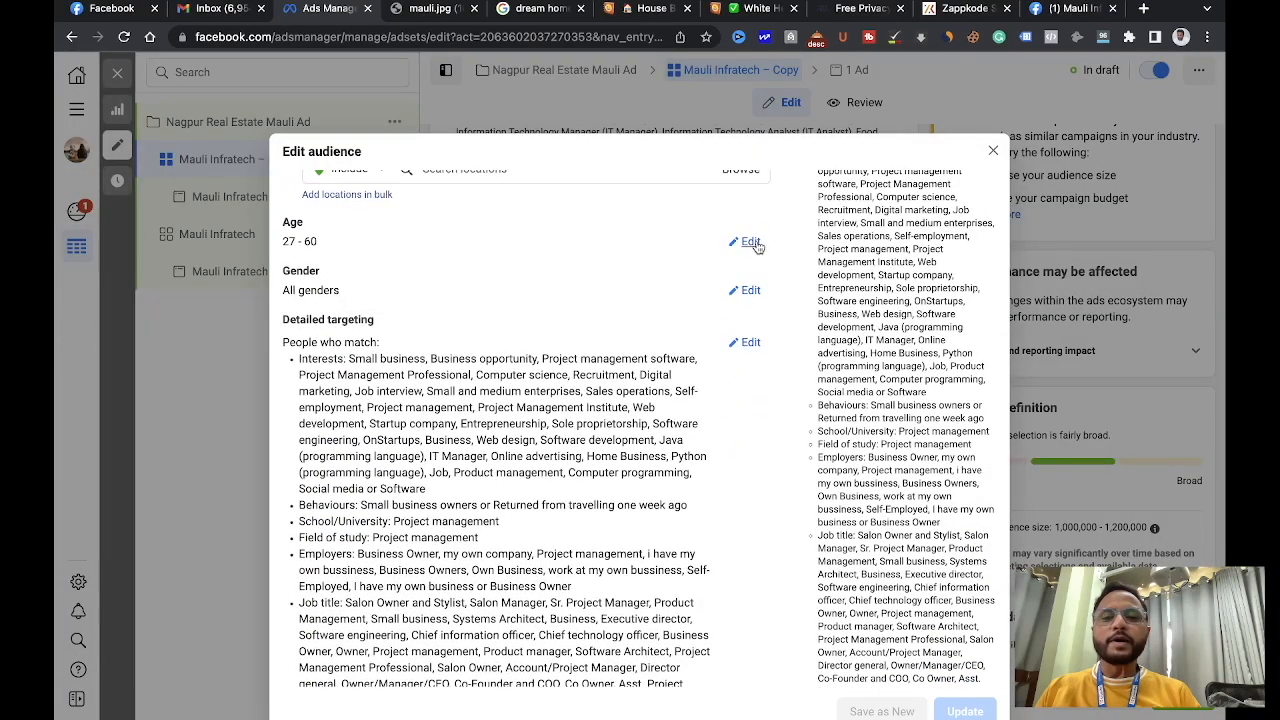
{"action": "left_click", "coordinate": [752, 243]}
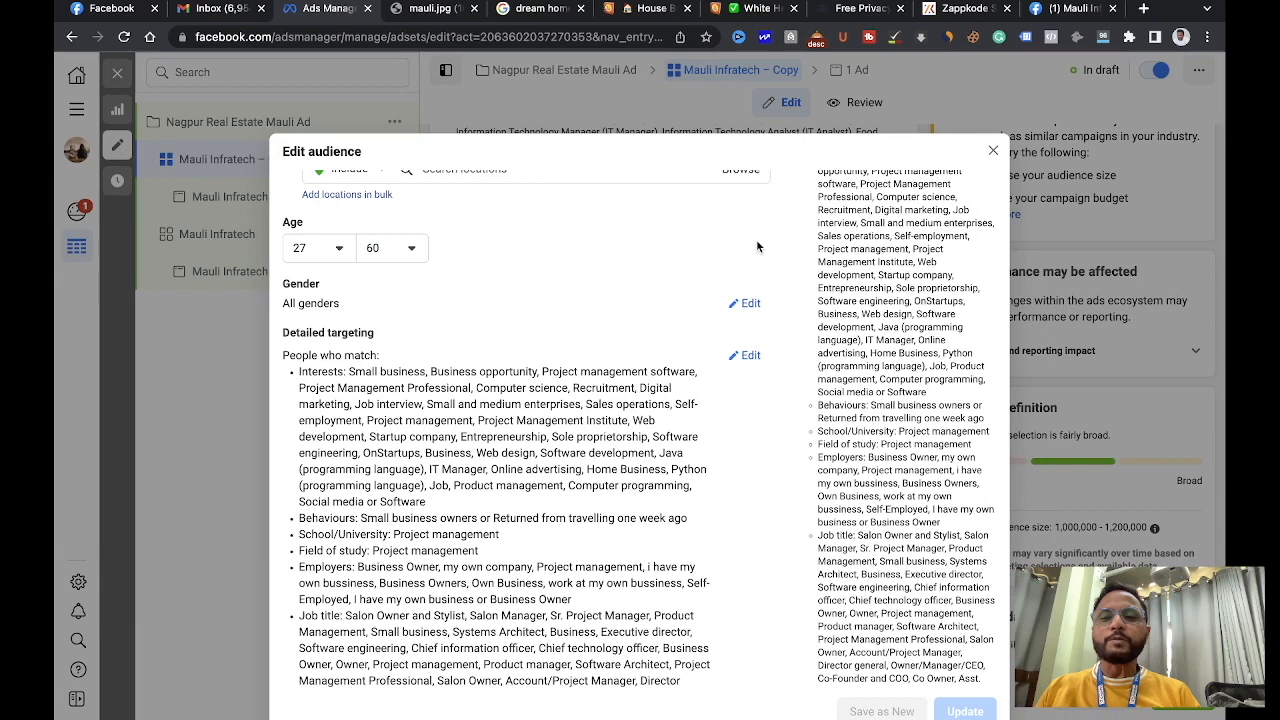
{"action": "left_click", "coordinate": [340, 250]}
{"action": "scroll", "coordinate": [309, 465], "scroll_direction": "down", "scroll_amount": 2}
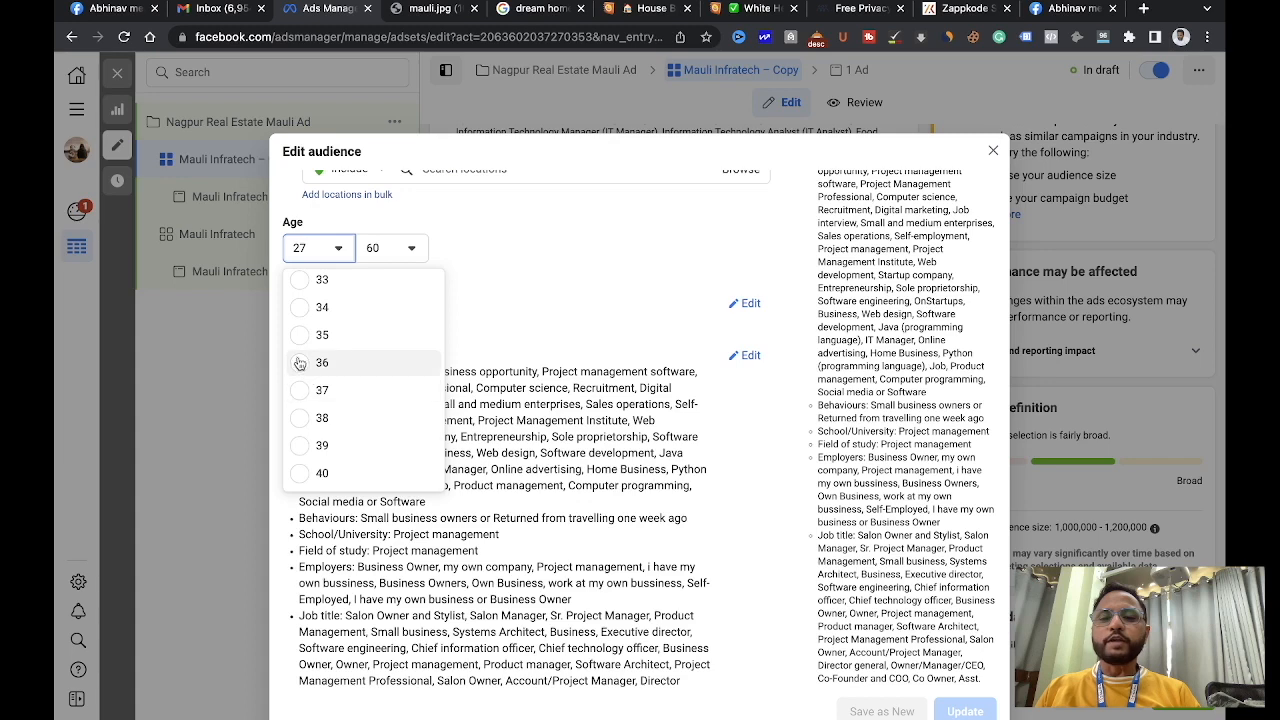
{"action": "scroll", "coordinate": [300, 355], "scroll_direction": "down", "scroll_amount": 1}
{"action": "left_click", "coordinate": [297, 343]}
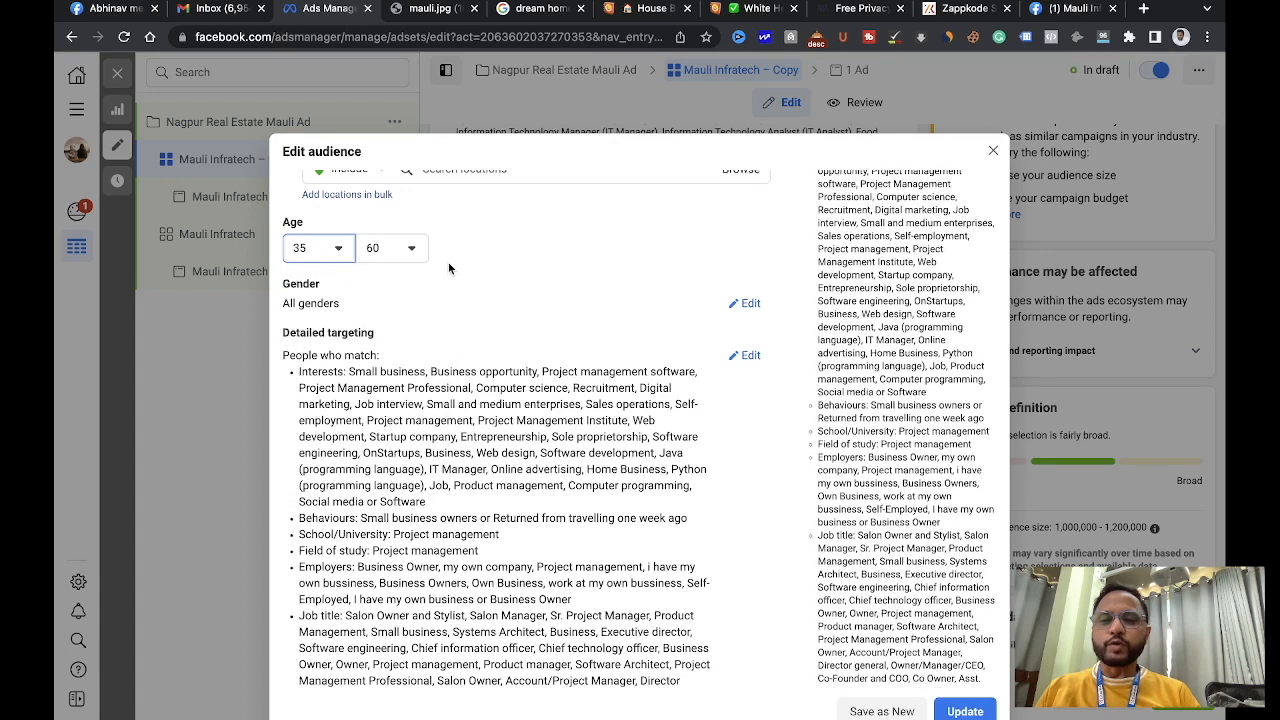
- Restrict the audience's gender to Men
{"action": "scroll", "coordinate": [433, 323], "scroll_direction": "down", "scroll_amount": 1}
{"action": "left_click", "coordinate": [746, 281]}
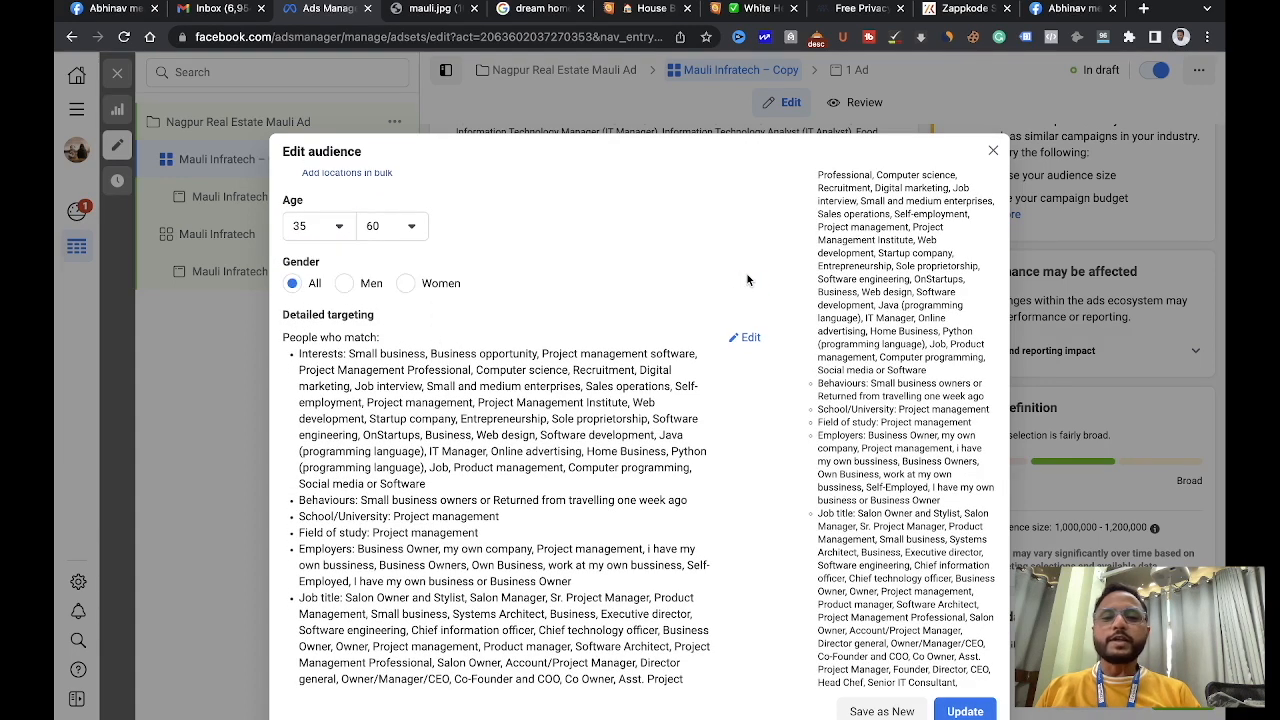
{"action": "left_click", "coordinate": [348, 287]}
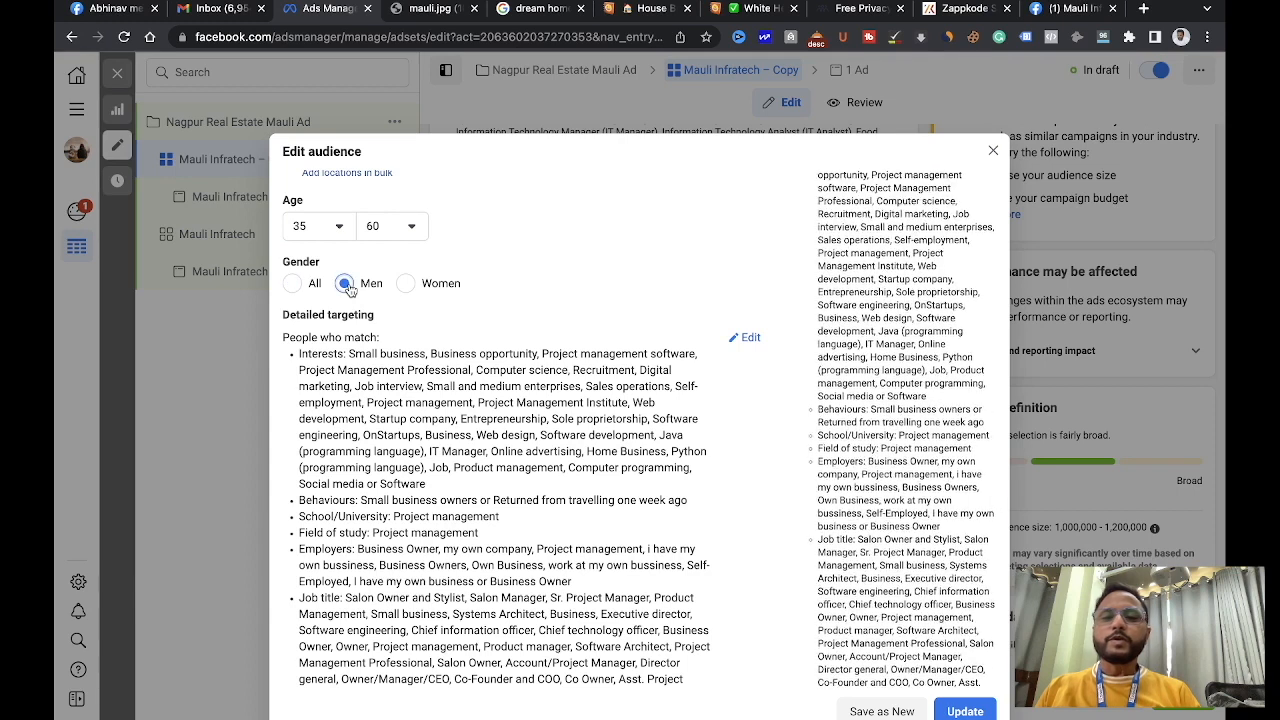
{"action": "left_click", "coordinate": [408, 285]}
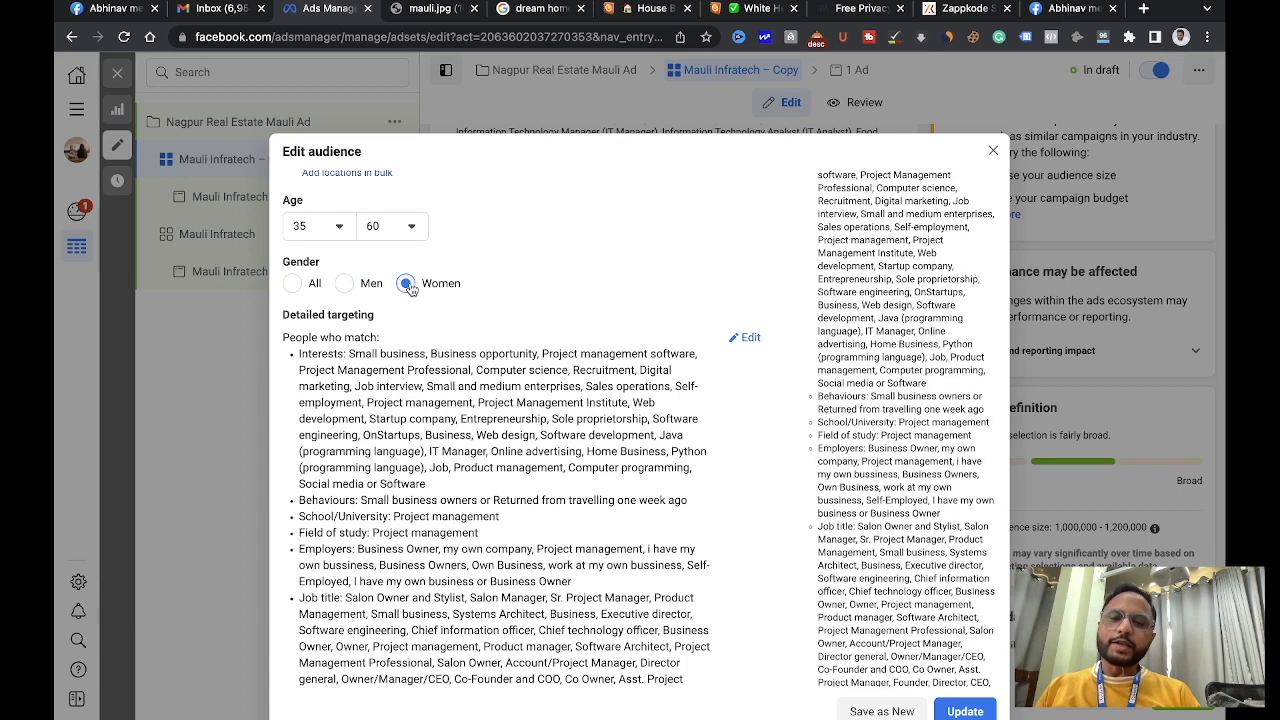
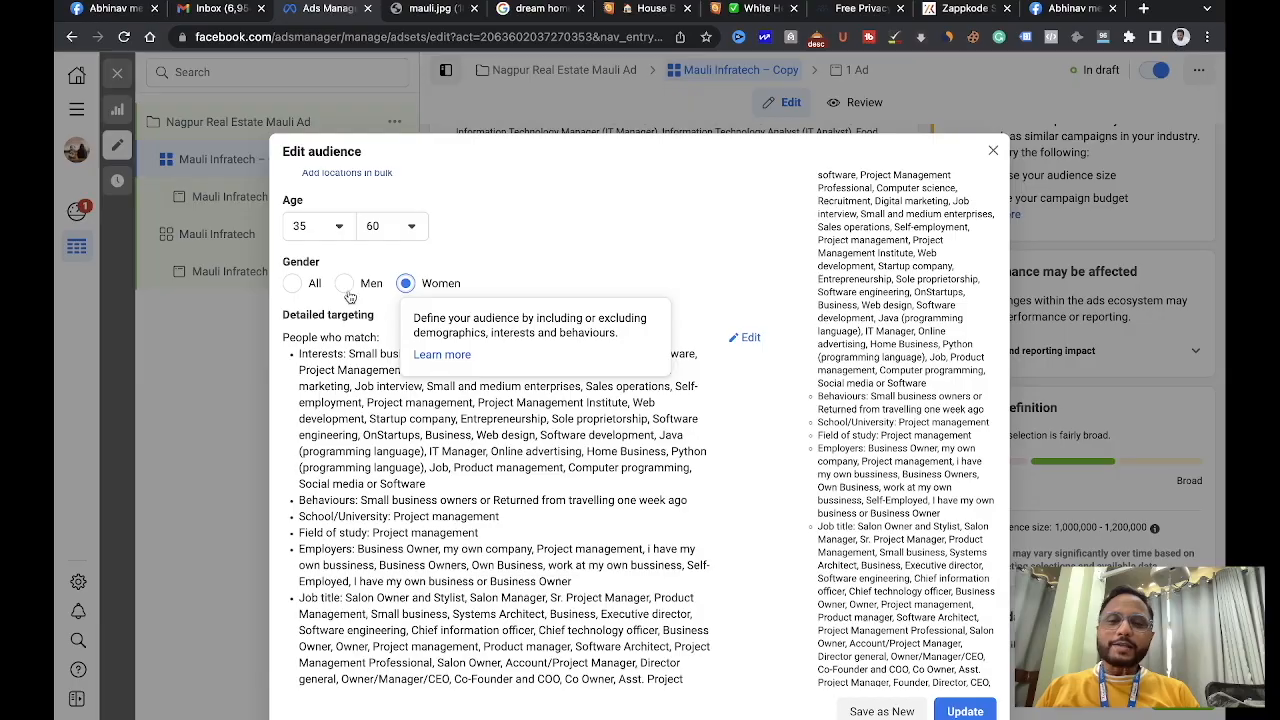
{"action": "left_click", "coordinate": [346, 285]}
{"action": "scroll", "coordinate": [772, 379], "scroll_direction": "down", "scroll_amount": 5}
{"action": "scroll", "coordinate": [772, 379], "scroll_direction": "up", "scroll_amount": 5}
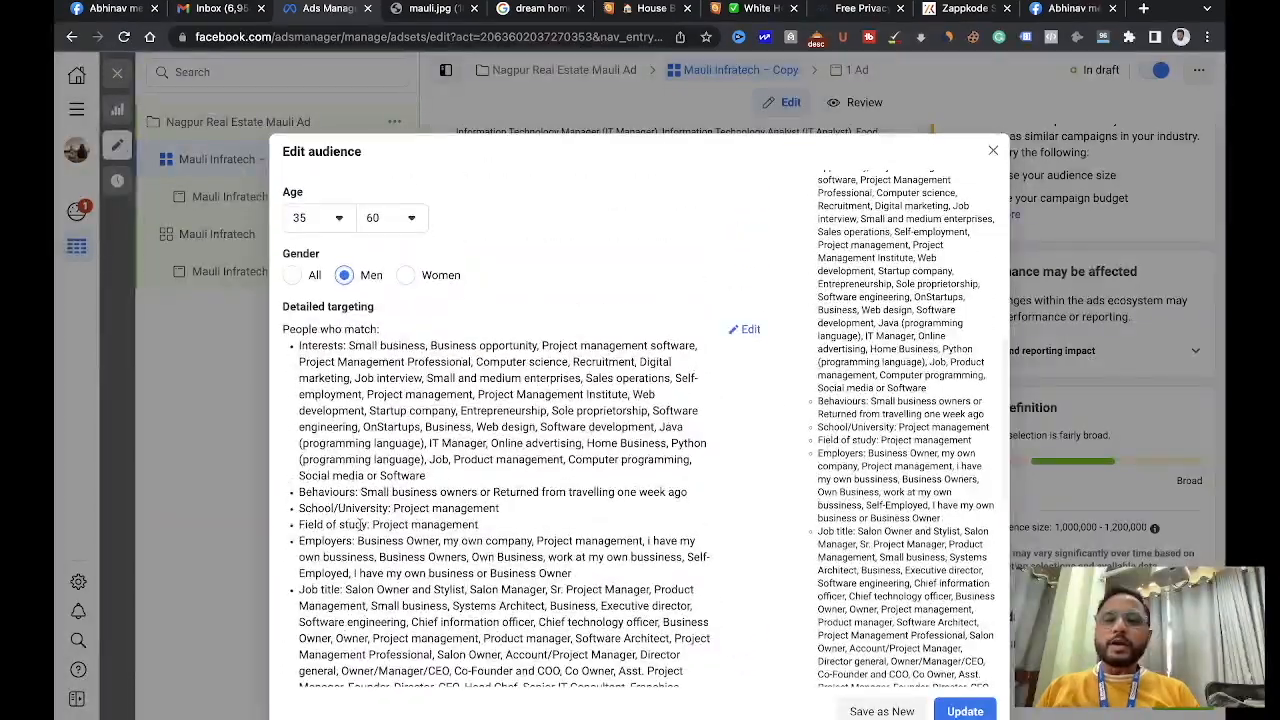
- Remove every behaviour, demographic and interest from the audience's detailed targeting, including Software (computers and electronics)
{"action": "scroll", "coordinate": [760, 380], "scroll_direction": "down", "scroll_amount": 2}
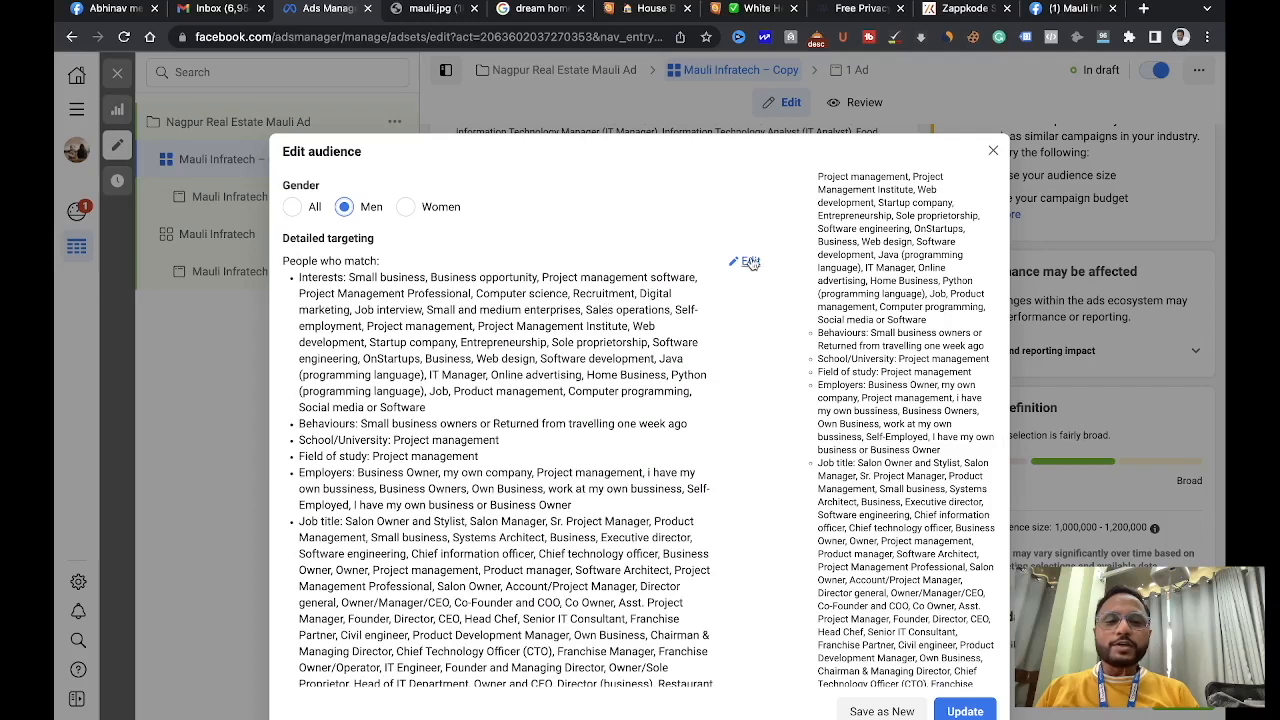
{"action": "left_click", "coordinate": [750, 262]}
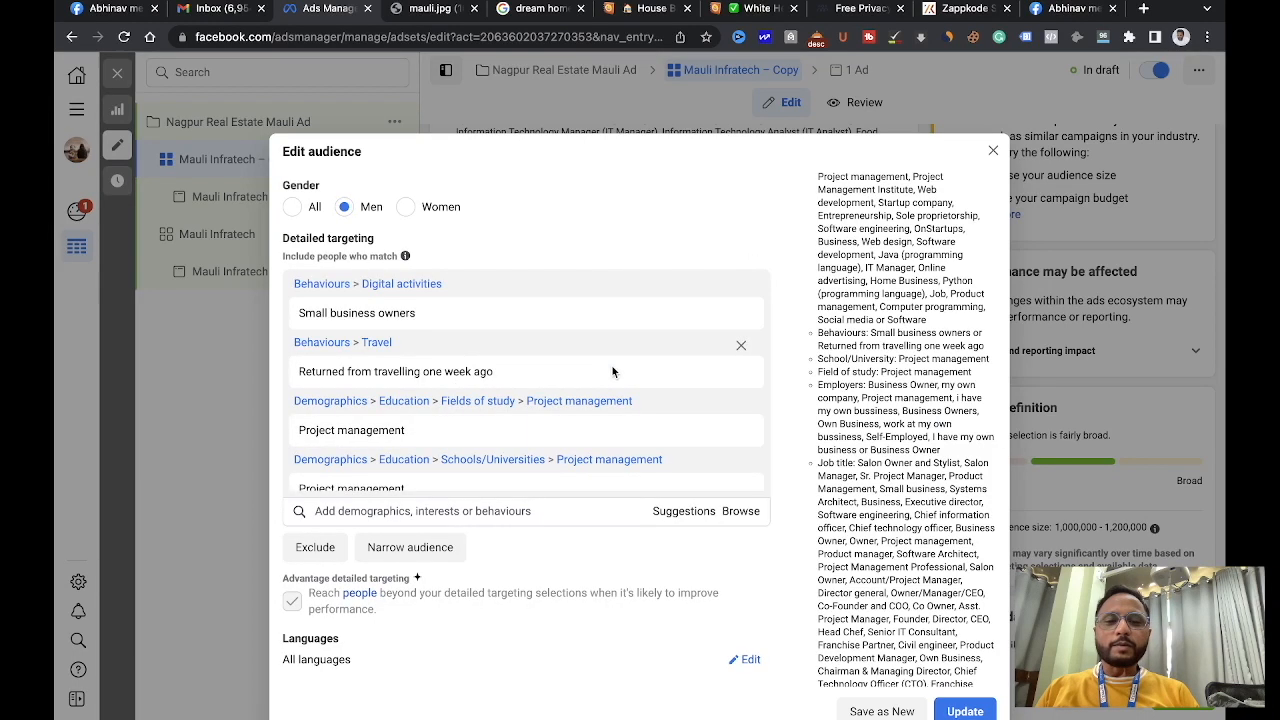
{"action": "mouse_move", "coordinate": [612, 370]}
{"action": "scroll", "coordinate": [612, 366], "scroll_direction": "up", "scroll_amount": 1}
{"action": "mouse_move", "coordinate": [742, 312]}
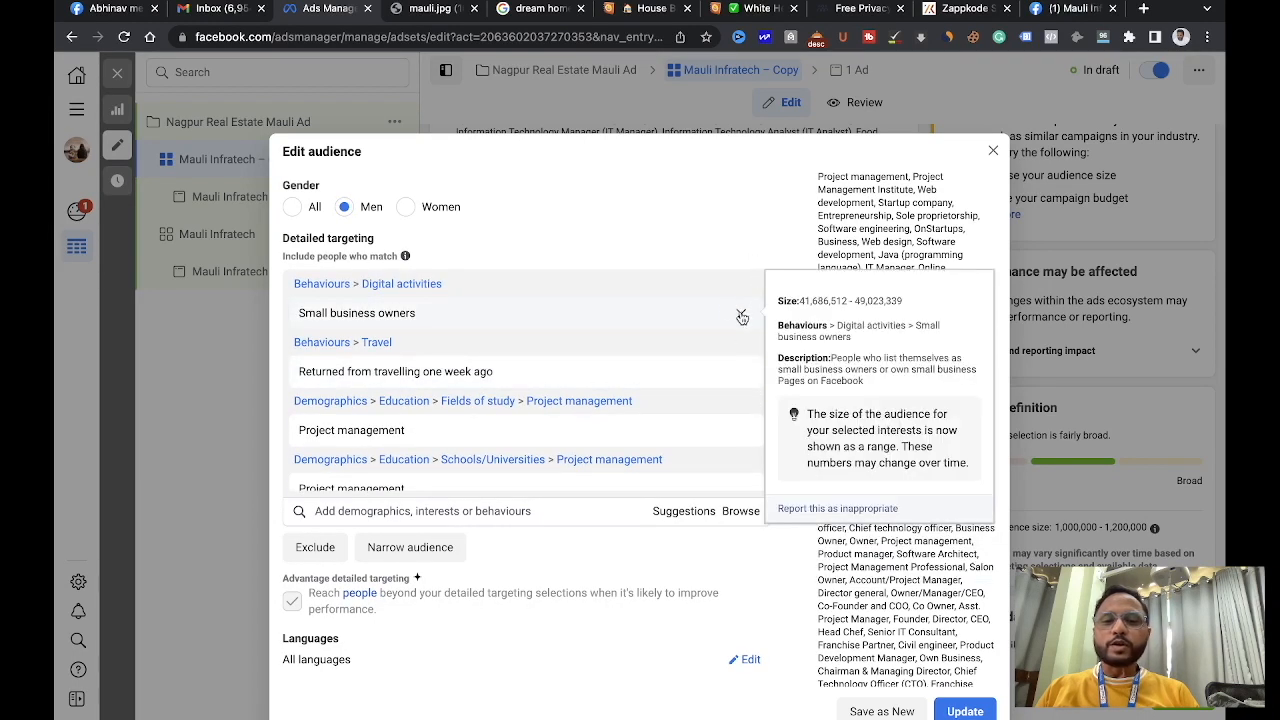
{"action": "left_click", "coordinate": [742, 316]}
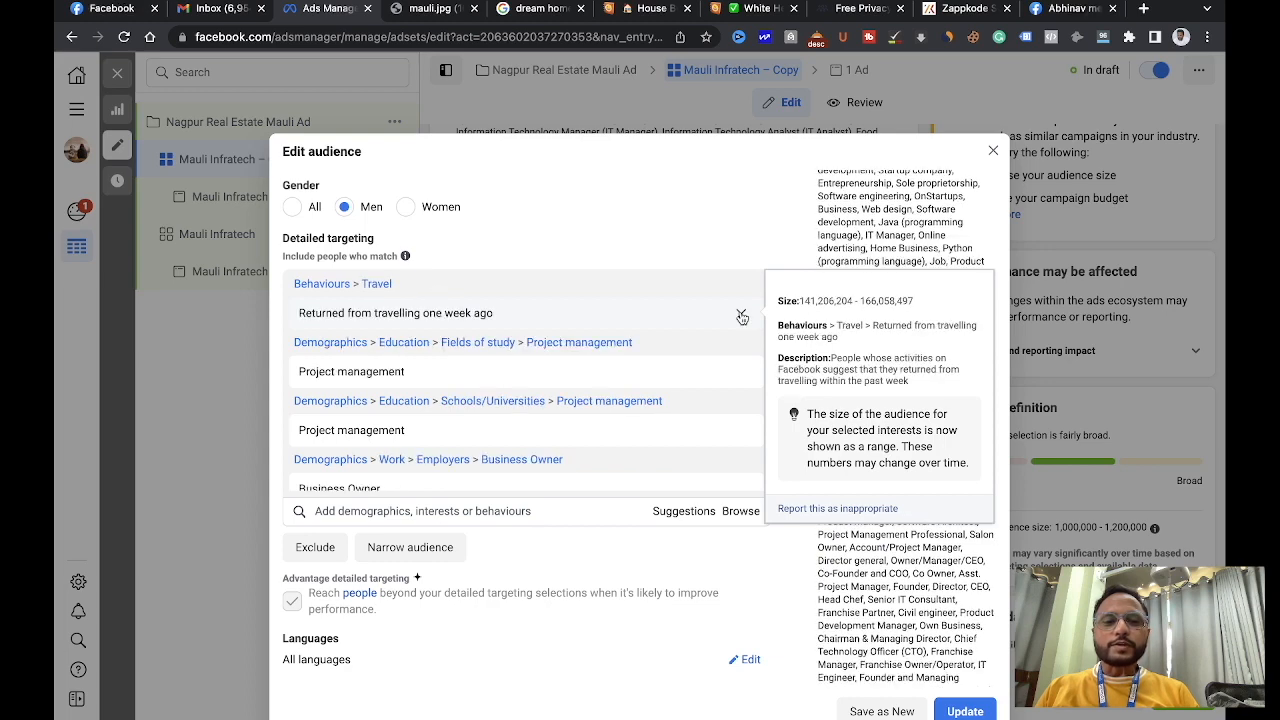
{"action": "left_click", "coordinate": [742, 316]}
{"action": "left_click", "coordinate": [742, 316]}
{"action": "left_click", "coordinate": [742, 316]}
{"action": "left_click", "coordinate": [742, 316]}
{"action": "left_click", "coordinate": [742, 316]}
{"action": "left_click", "coordinate": [742, 316]}
{"action": "left_click", "coordinate": [742, 316]}
{"action": "left_click", "coordinate": [742, 316]}
{"action": "left_click", "coordinate": [742, 316]}
{"action": "double_click", "coordinate": [742, 316]}
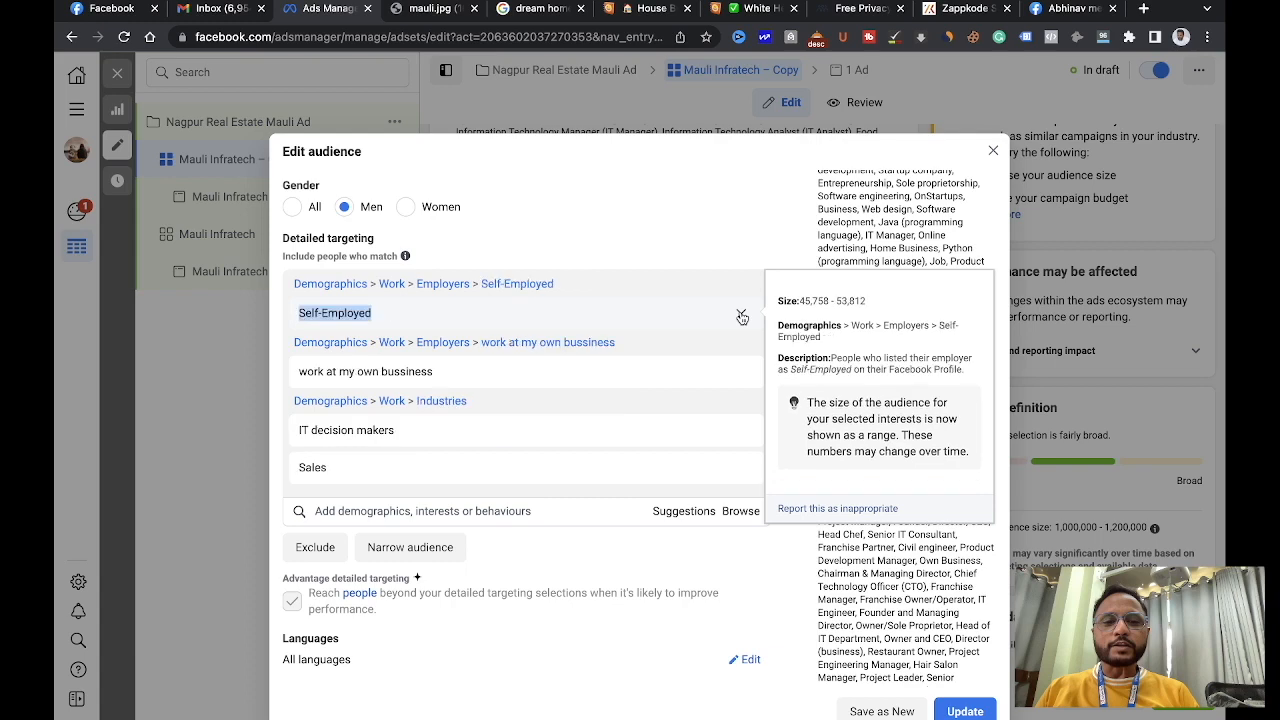
{"action": "double_click", "coordinate": [742, 316]}
{"action": "left_click", "coordinate": [742, 316]}
{"action": "left_click", "coordinate": [742, 316]}
{"action": "left_click", "coordinate": [742, 316]}
{"action": "left_click", "coordinate": [742, 316]}
{"action": "left_click", "coordinate": [742, 316]}
{"action": "left_click", "coordinate": [742, 316]}
{"action": "left_click", "coordinate": [742, 316]}
{"action": "left_click", "coordinate": [742, 316]}
{"action": "left_click", "coordinate": [742, 316]}
{"action": "left_click", "coordinate": [742, 316]}
{"action": "left_click", "coordinate": [742, 316]}
{"action": "left_click", "coordinate": [742, 316]}
{"action": "left_click", "coordinate": [742, 316]}
{"action": "left_click", "coordinate": [742, 316]}
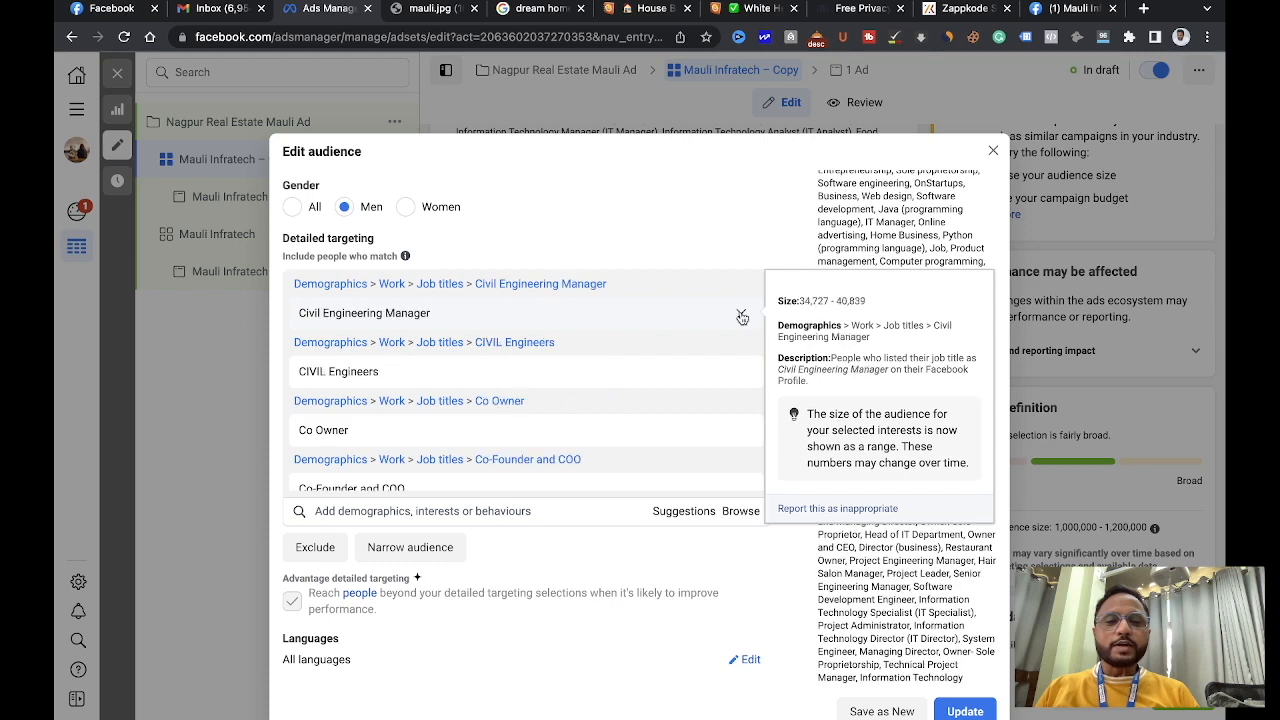
{"action": "left_click", "coordinate": [742, 316]}
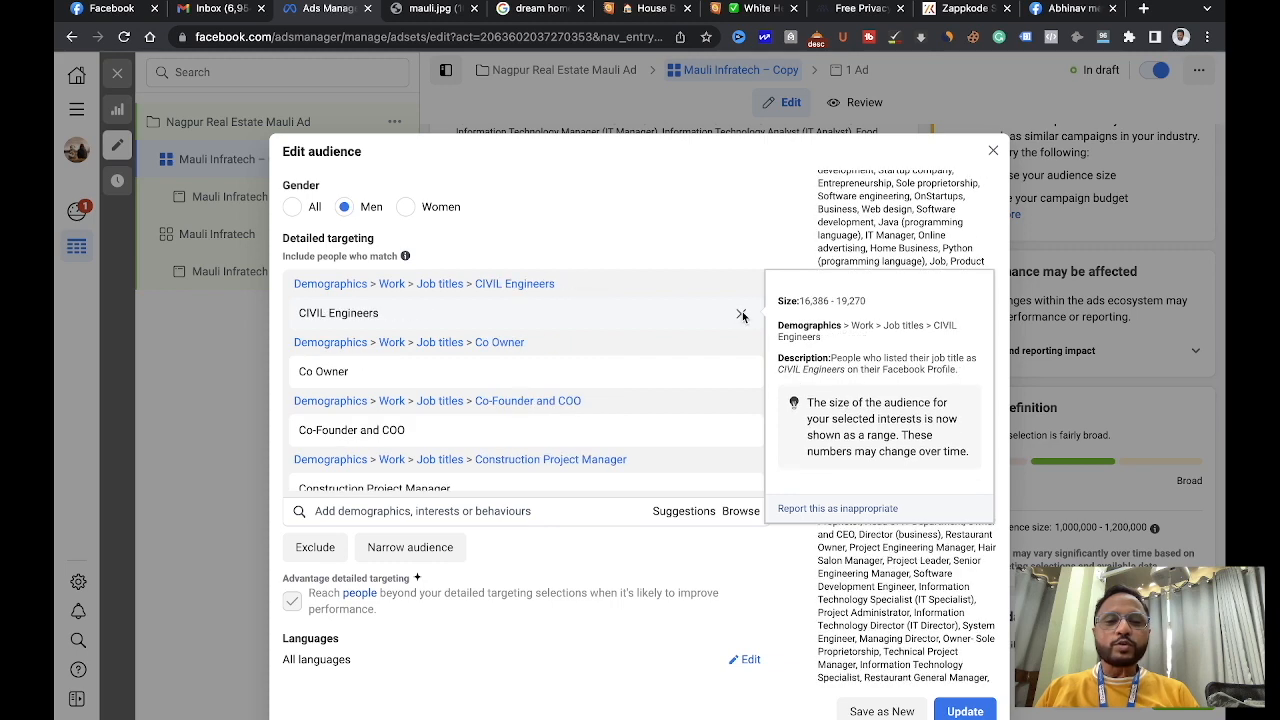
{"action": "left_click", "coordinate": [742, 316]}
{"action": "left_click", "coordinate": [742, 316]}
{"action": "left_click", "coordinate": [742, 316]}
{"action": "left_click", "coordinate": [742, 316]}
{"action": "left_click", "coordinate": [742, 316]}
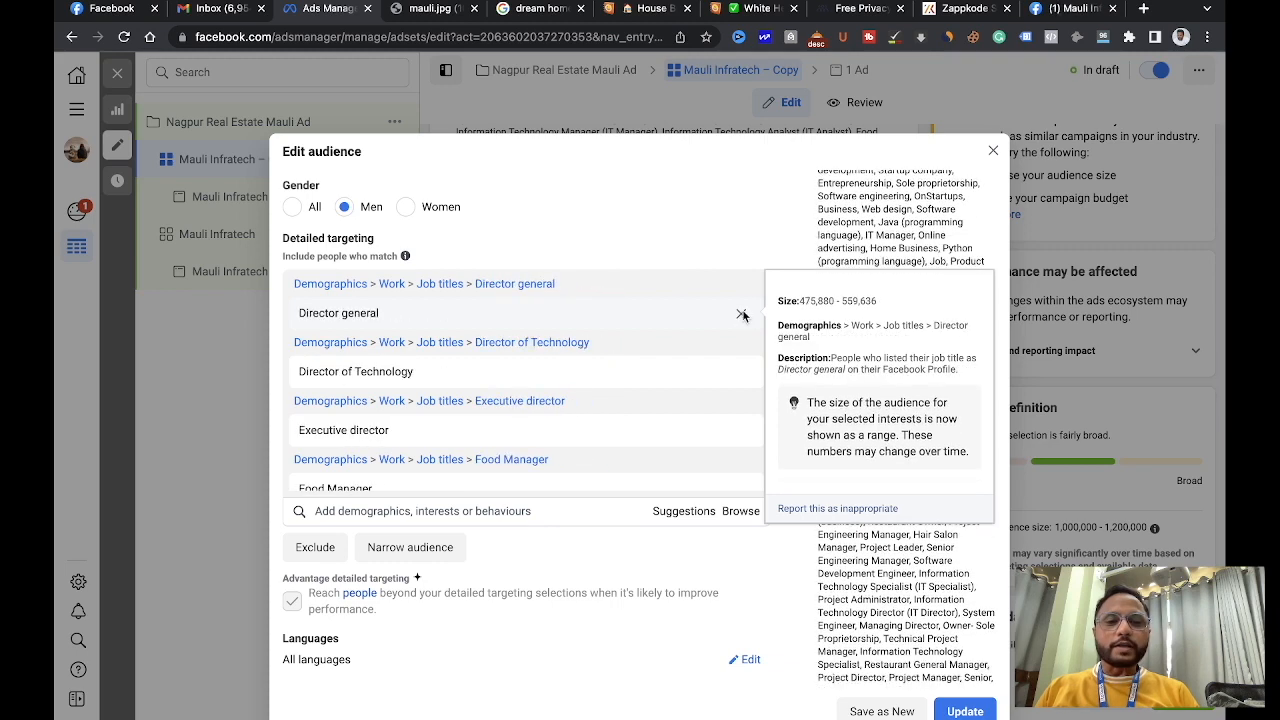
{"action": "left_click", "coordinate": [742, 316]}
{"action": "left_click", "coordinate": [742, 316]}
{"action": "left_click", "coordinate": [742, 316]}
{"action": "left_click", "coordinate": [742, 316]}
{"action": "left_click", "coordinate": [742, 316]}
{"action": "left_click", "coordinate": [742, 316]}
{"action": "left_click", "coordinate": [742, 316]}
{"action": "left_click", "coordinate": [742, 316]}
{"action": "left_click", "coordinate": [742, 316]}
{"action": "left_click", "coordinate": [742, 316]}
{"action": "left_click", "coordinate": [742, 316]}
{"action": "left_click", "coordinate": [742, 316]}
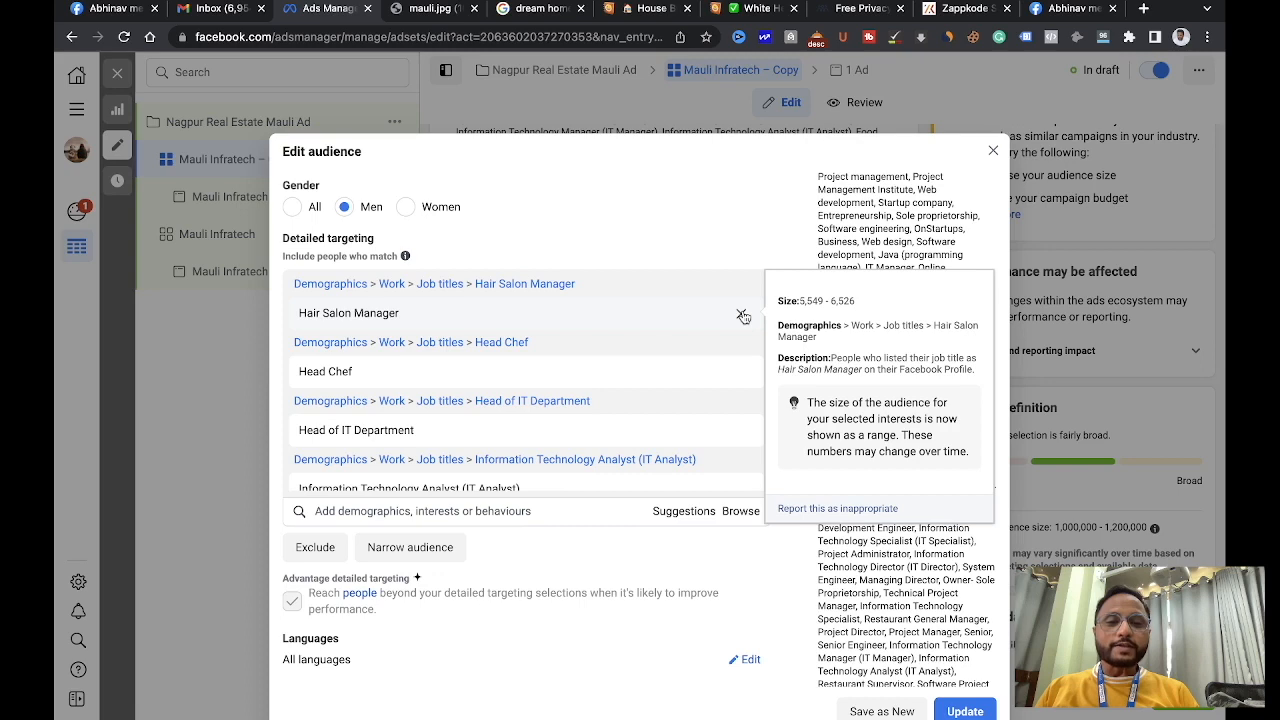
{"action": "left_click", "coordinate": [742, 316]}
{"action": "left_click", "coordinate": [742, 316]}
{"action": "left_click", "coordinate": [742, 316]}
{"action": "left_click", "coordinate": [742, 316]}
{"action": "left_click", "coordinate": [742, 316]}
{"action": "left_click", "coordinate": [742, 316]}
{"action": "left_click", "coordinate": [742, 316]}
{"action": "left_click", "coordinate": [742, 316]}
{"action": "left_click", "coordinate": [742, 316]}
{"action": "left_click", "coordinate": [742, 316]}
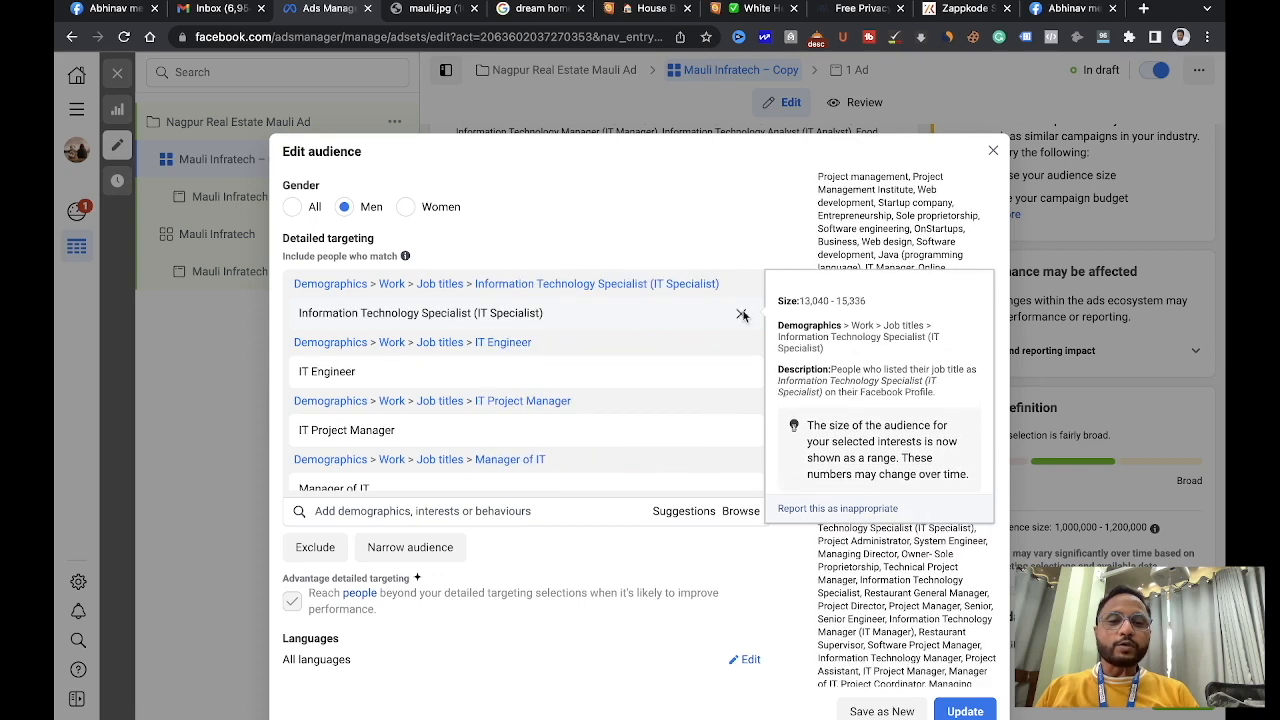
{"action": "left_click", "coordinate": [742, 316]}
{"action": "left_click", "coordinate": [742, 316]}
{"action": "left_click", "coordinate": [742, 316]}
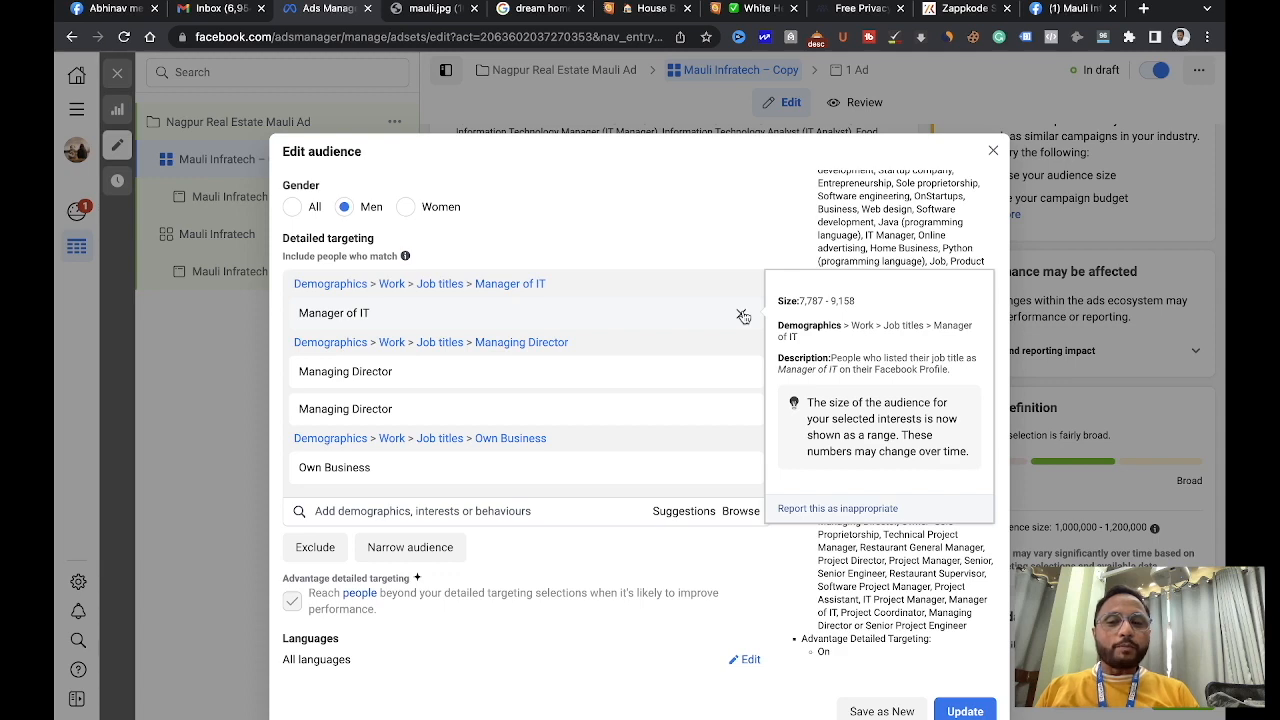
{"action": "left_click", "coordinate": [742, 316]}
{"action": "left_click", "coordinate": [742, 316]}
{"action": "left_click", "coordinate": [742, 316]}
{"action": "left_click", "coordinate": [742, 316]}
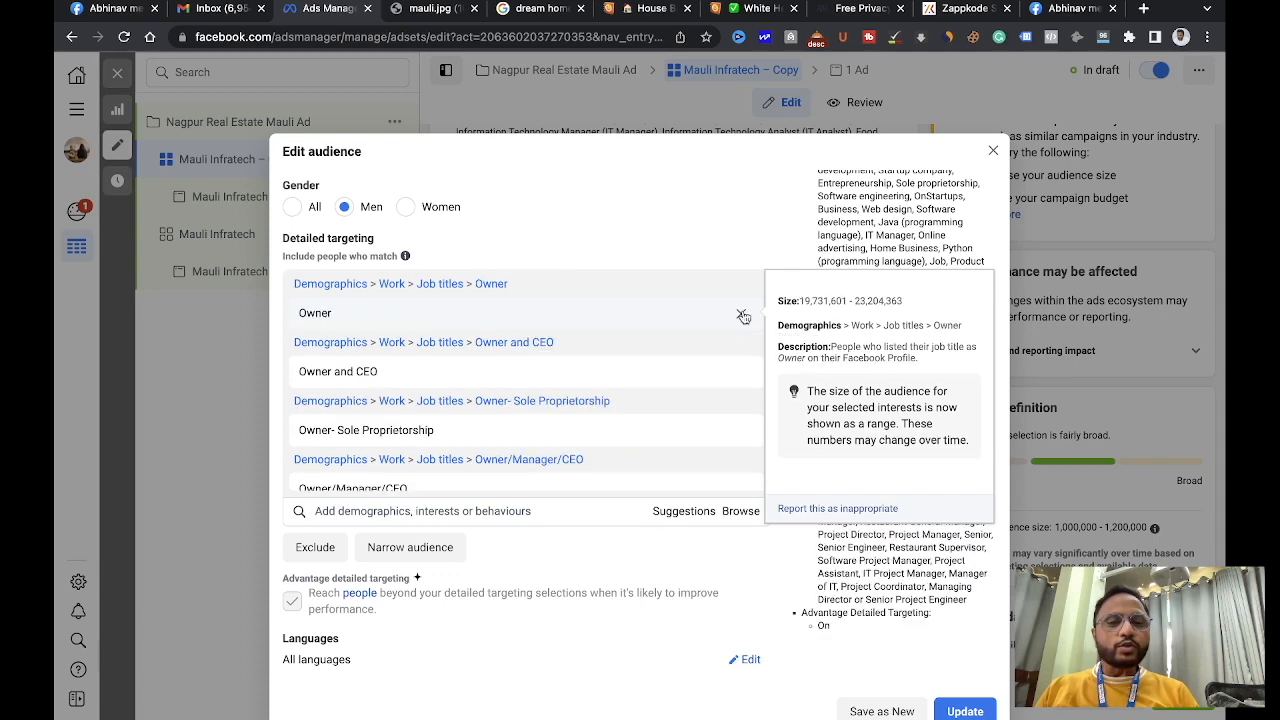
{"action": "left_click", "coordinate": [742, 316]}
{"action": "left_click", "coordinate": [742, 316]}
{"action": "left_click", "coordinate": [742, 316]}
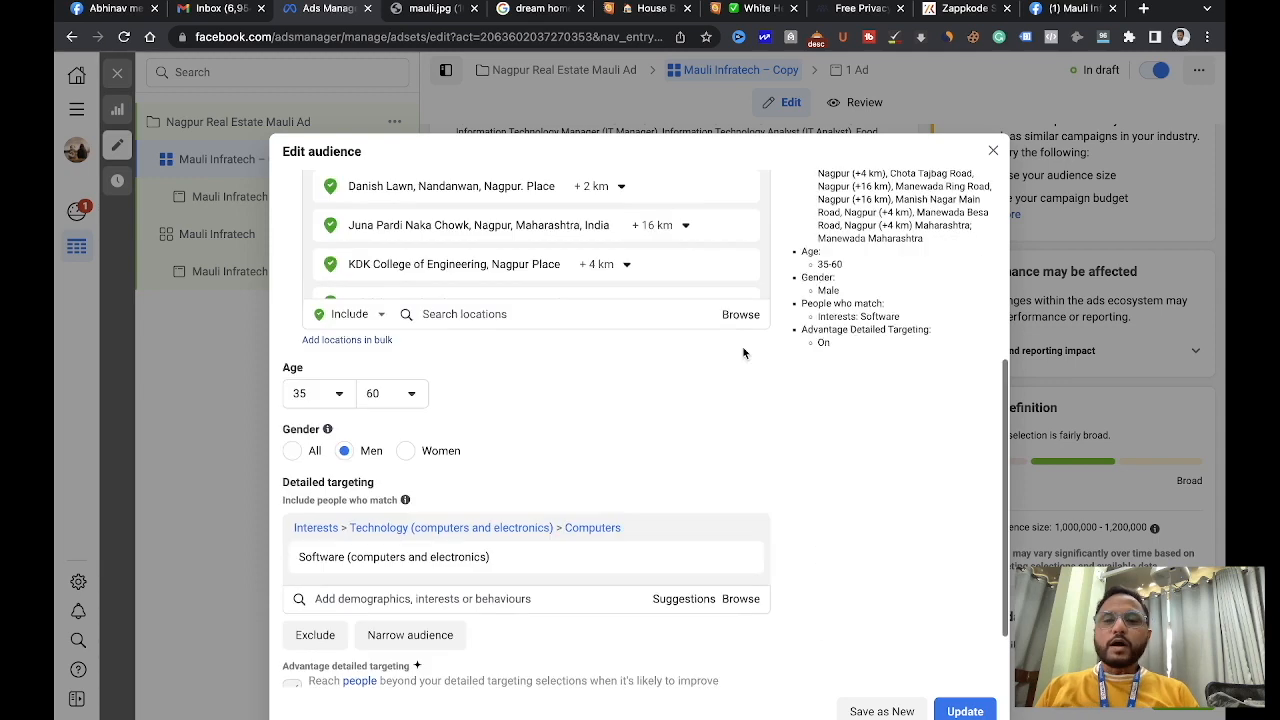
{"action": "scroll", "coordinate": [744, 354], "scroll_direction": "up", "scroll_amount": 1}
{"action": "scroll", "coordinate": [744, 354], "scroll_direction": "down", "scroll_amount": 1}
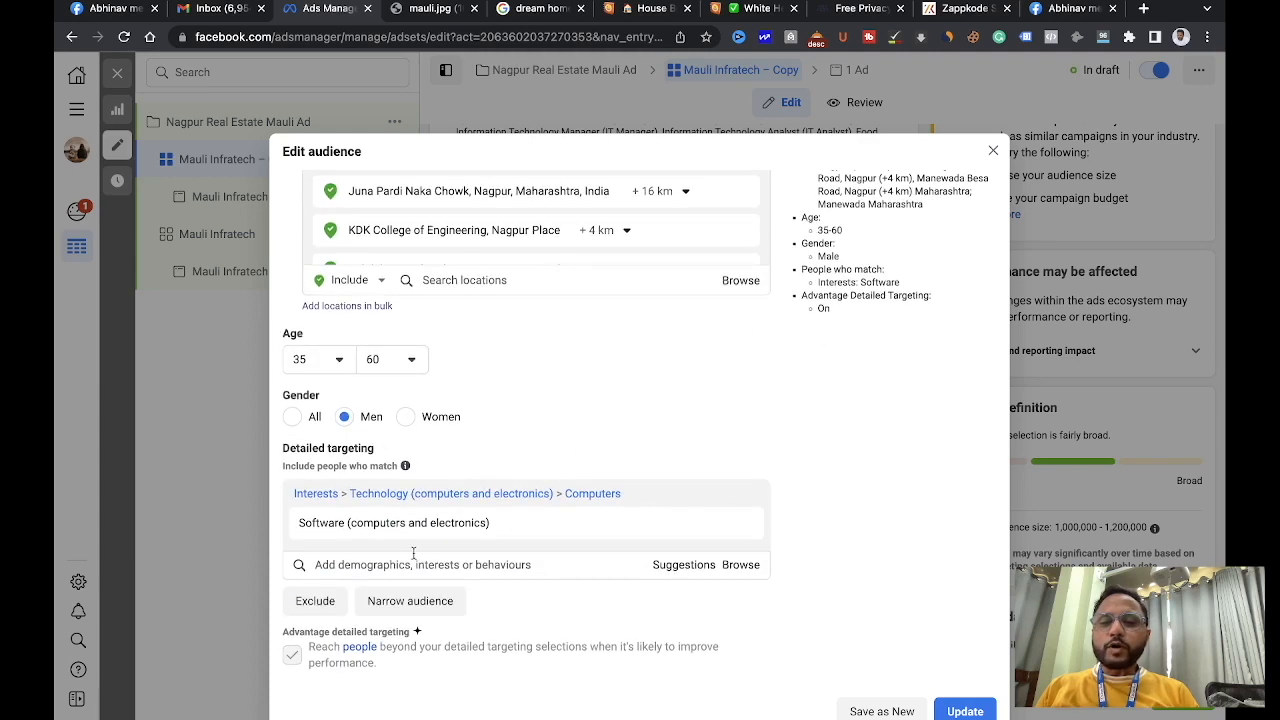
{"action": "scroll", "coordinate": [432, 530], "scroll_direction": "down", "scroll_amount": 1}
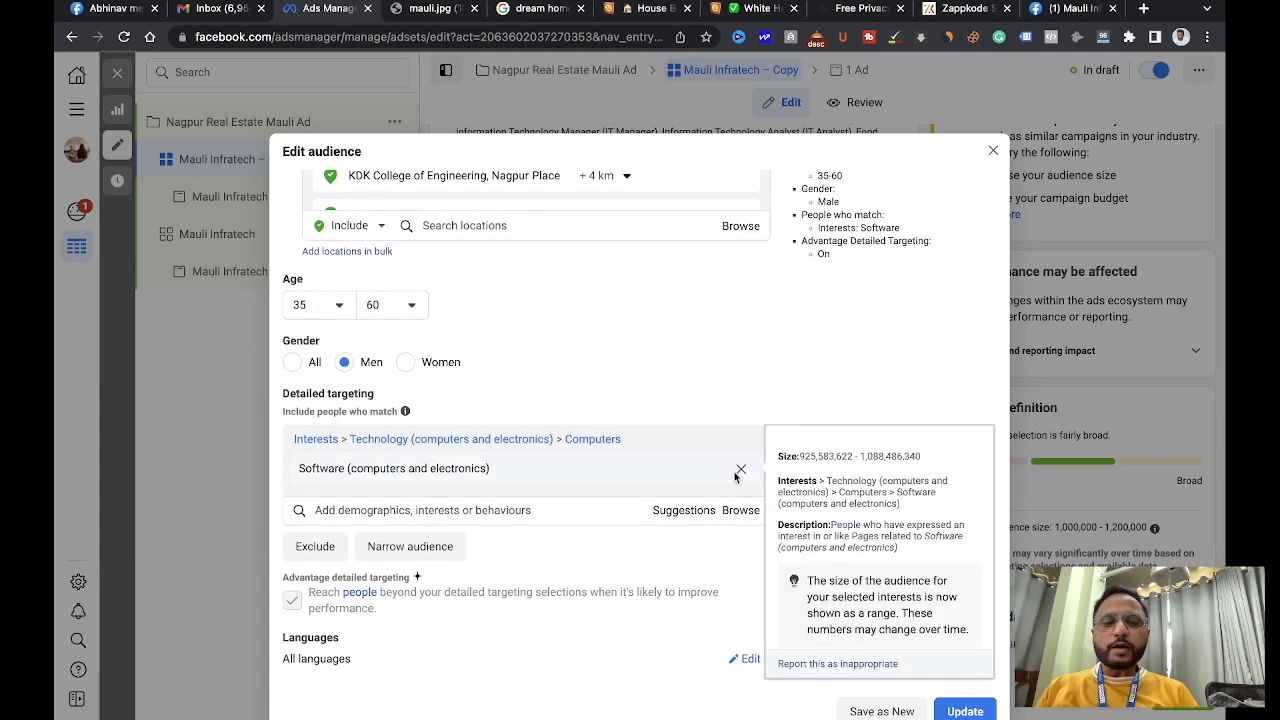
{"action": "left_click", "coordinate": [741, 471]}
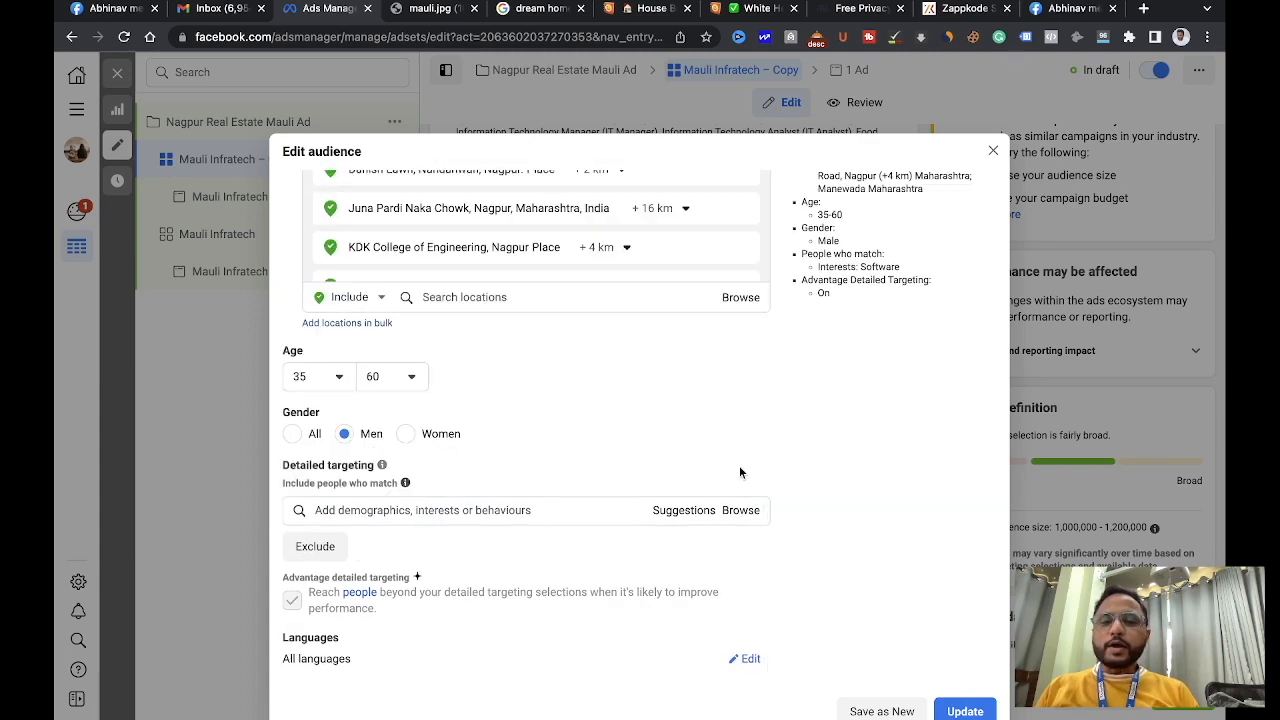
- Search for "magic bri" and add the MagicBricks interest to the audience's detailed targeting
{"action": "left_click", "coordinate": [446, 510]}
{"action": "type", "text": "magic bri"}
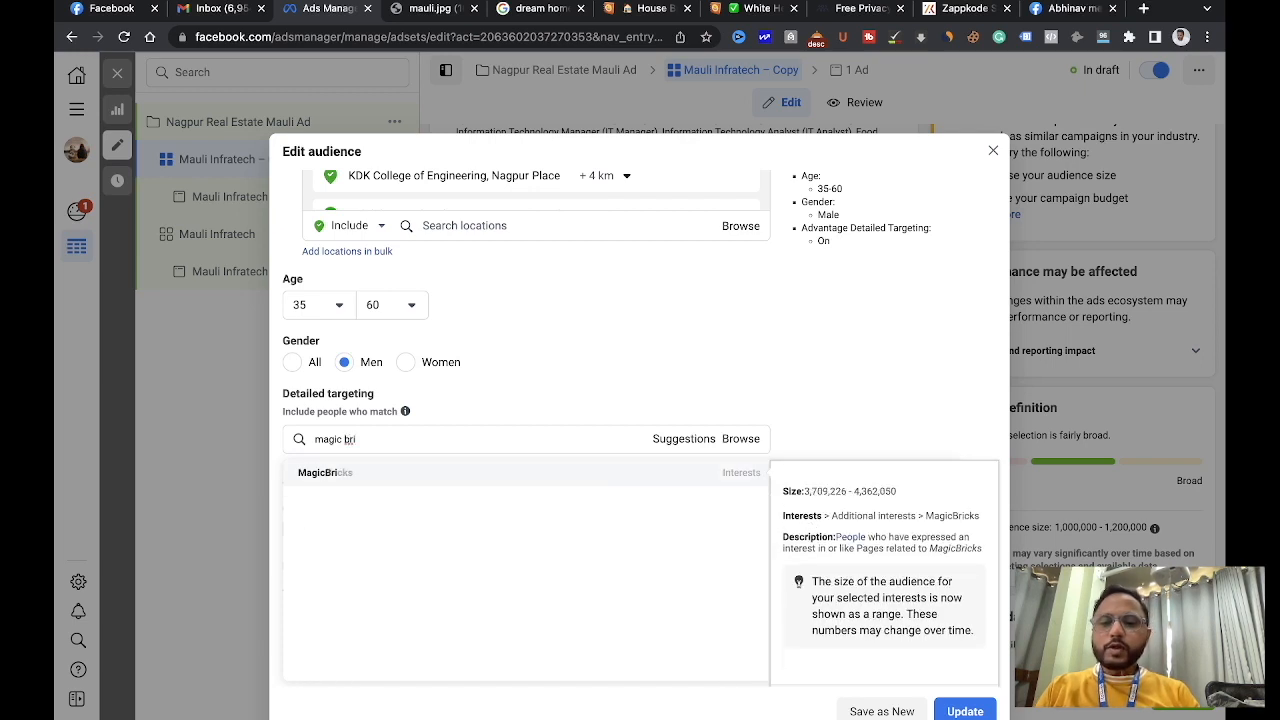
{"action": "left_click", "coordinate": [344, 474]}
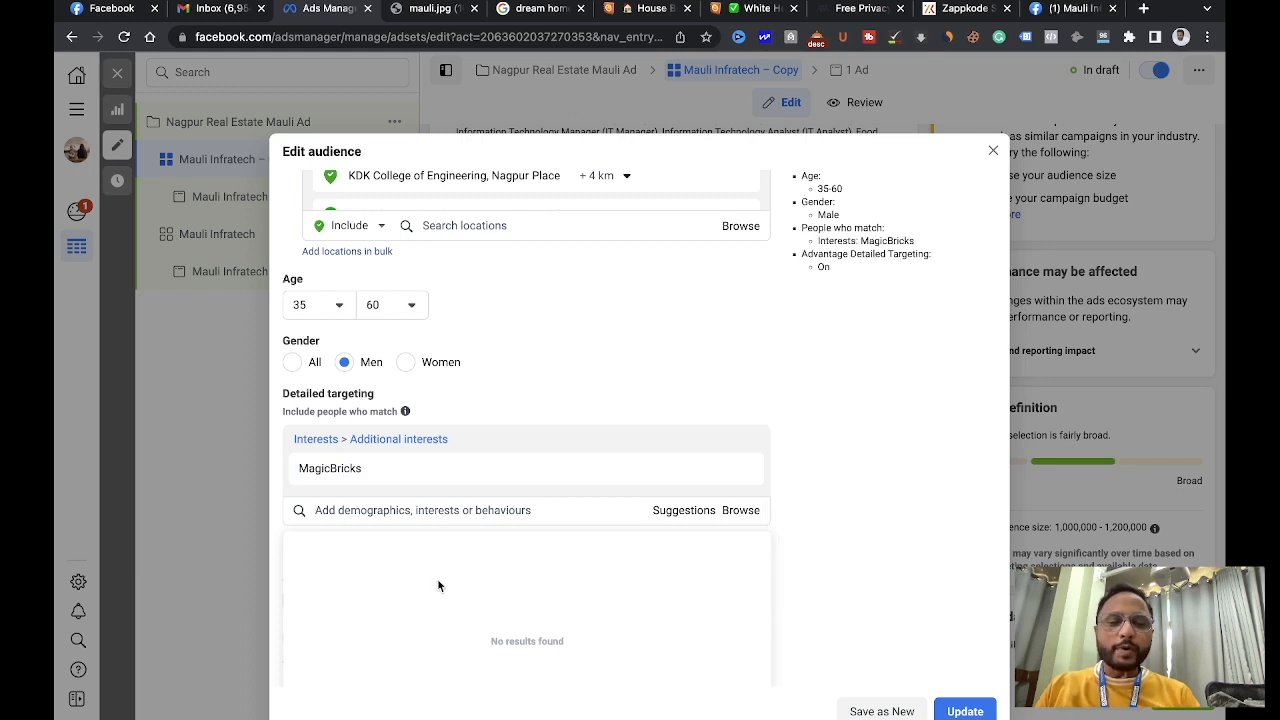
{"action": "scroll", "coordinate": [457, 555], "scroll_direction": "down", "scroll_amount": 1}
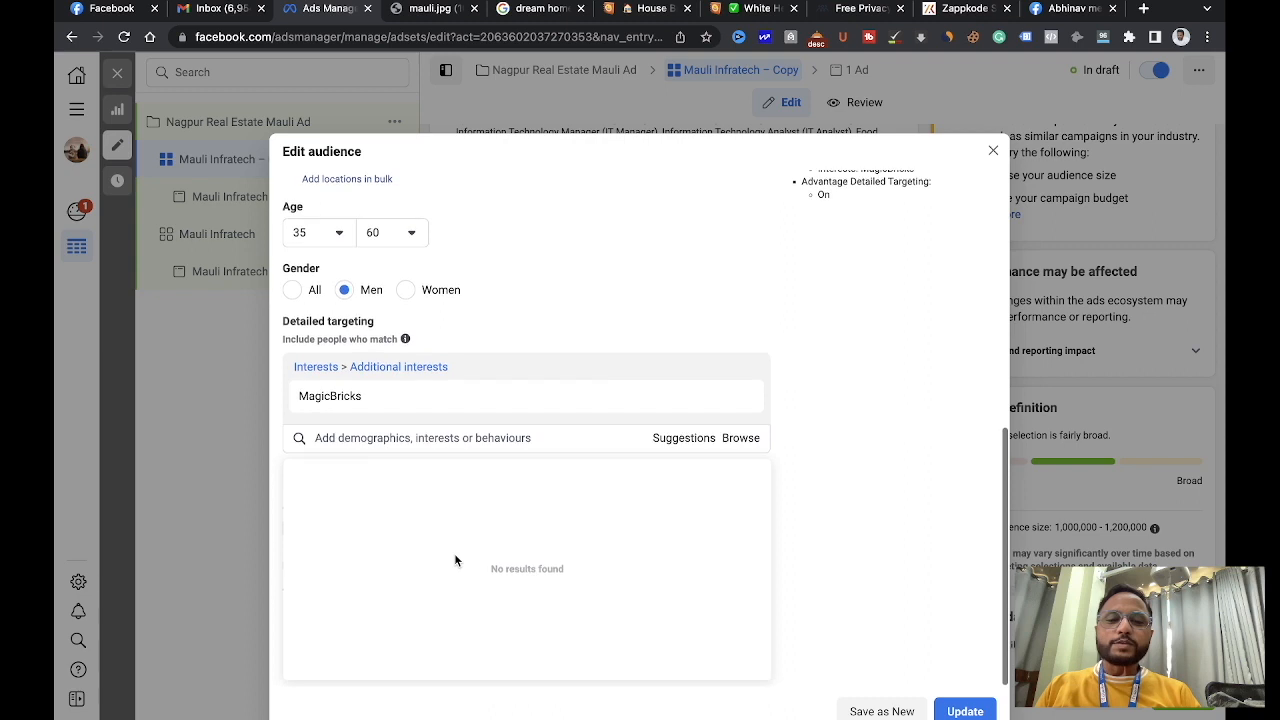
- Add the suggested interests Godrej Properties Limited and Property finder (property) to the audience's detailed targeting
{"action": "left_click", "coordinate": [683, 441]}
{"action": "mouse_move", "coordinate": [350, 513]}
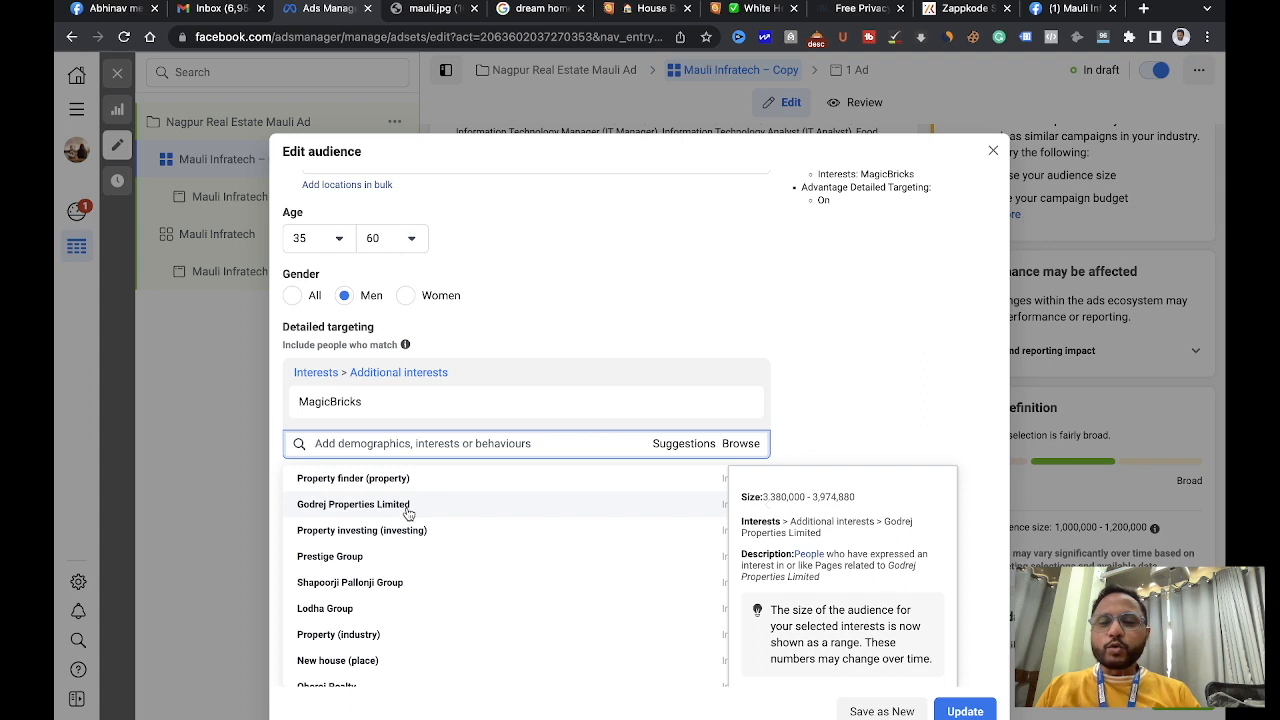
{"action": "left_click", "coordinate": [407, 512]}
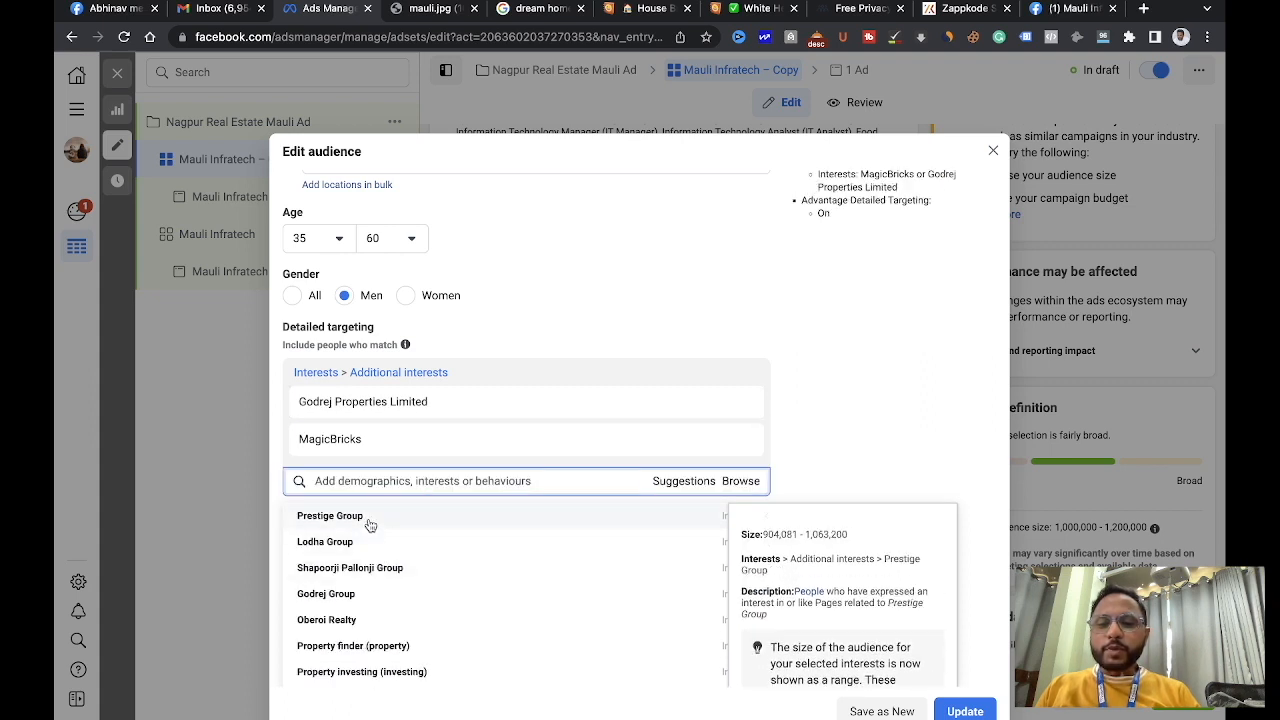
{"action": "scroll", "coordinate": [380, 615], "scroll_direction": "down", "scroll_amount": 2}
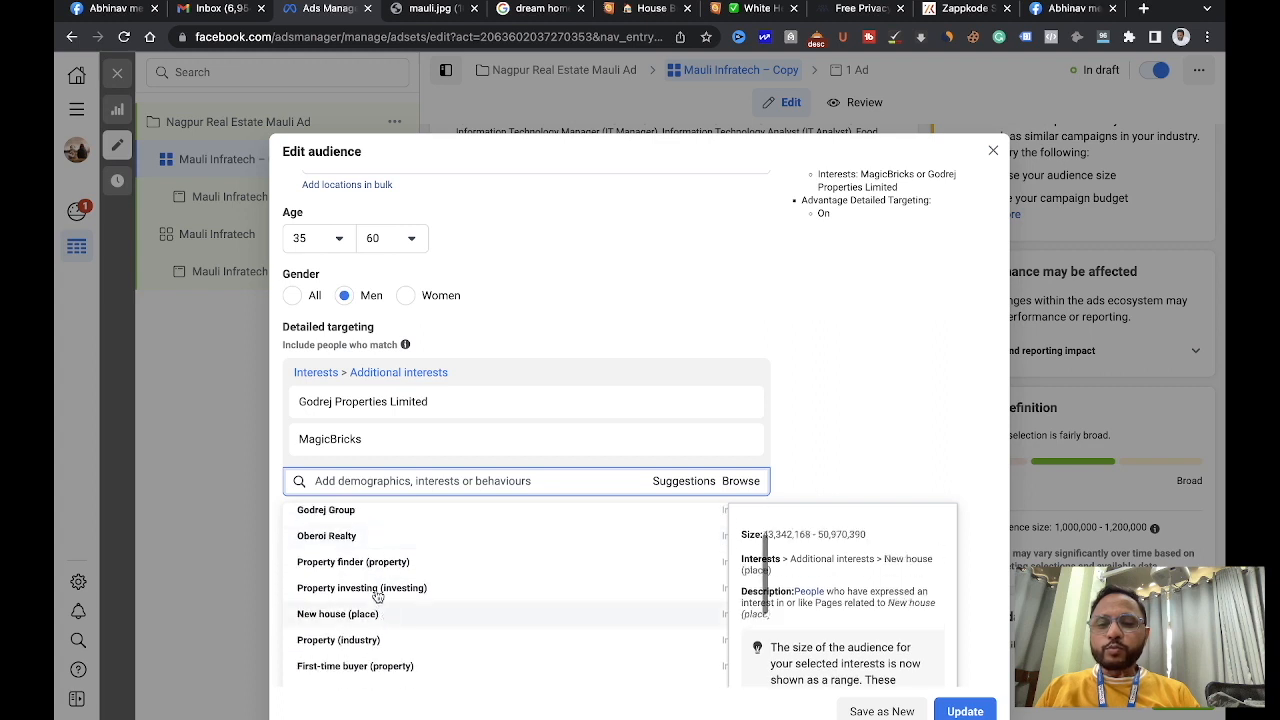
{"action": "left_click", "coordinate": [375, 562]}
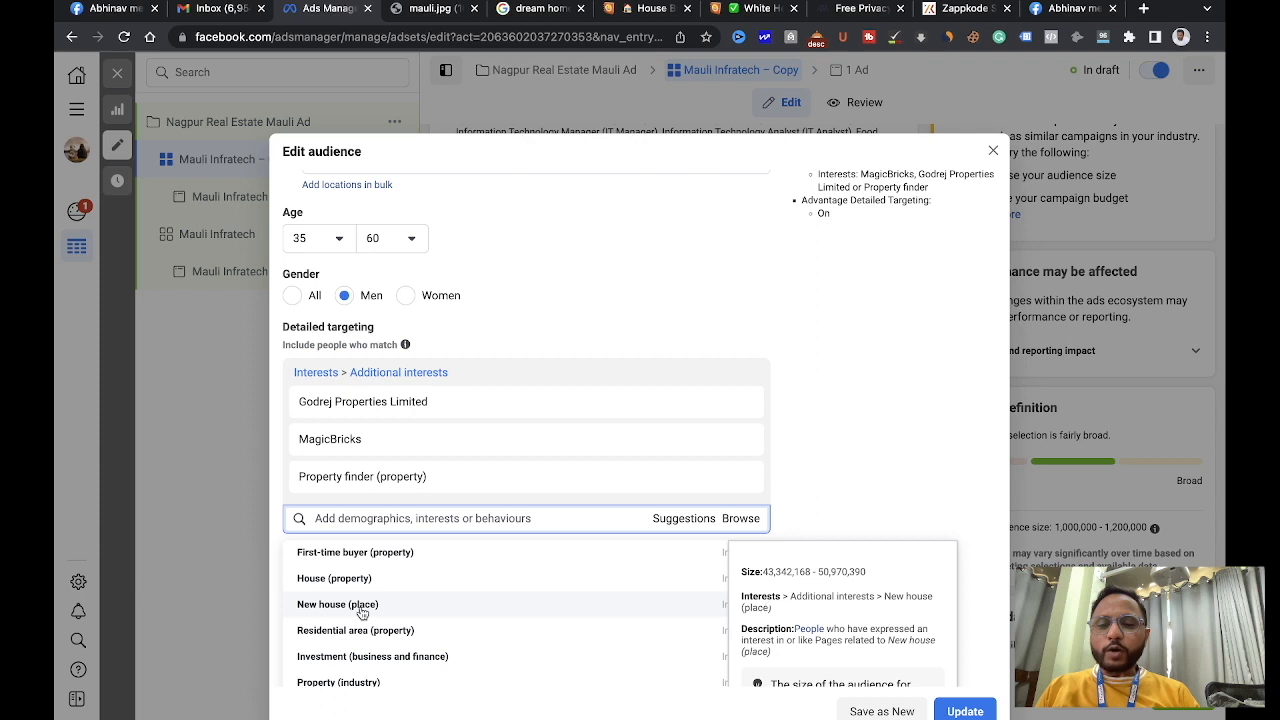
- Add the New house (place), Home (home and garden), Apartment (property) and Property (industry) interests from the suggestions
{"action": "left_click", "coordinate": [362, 606]}
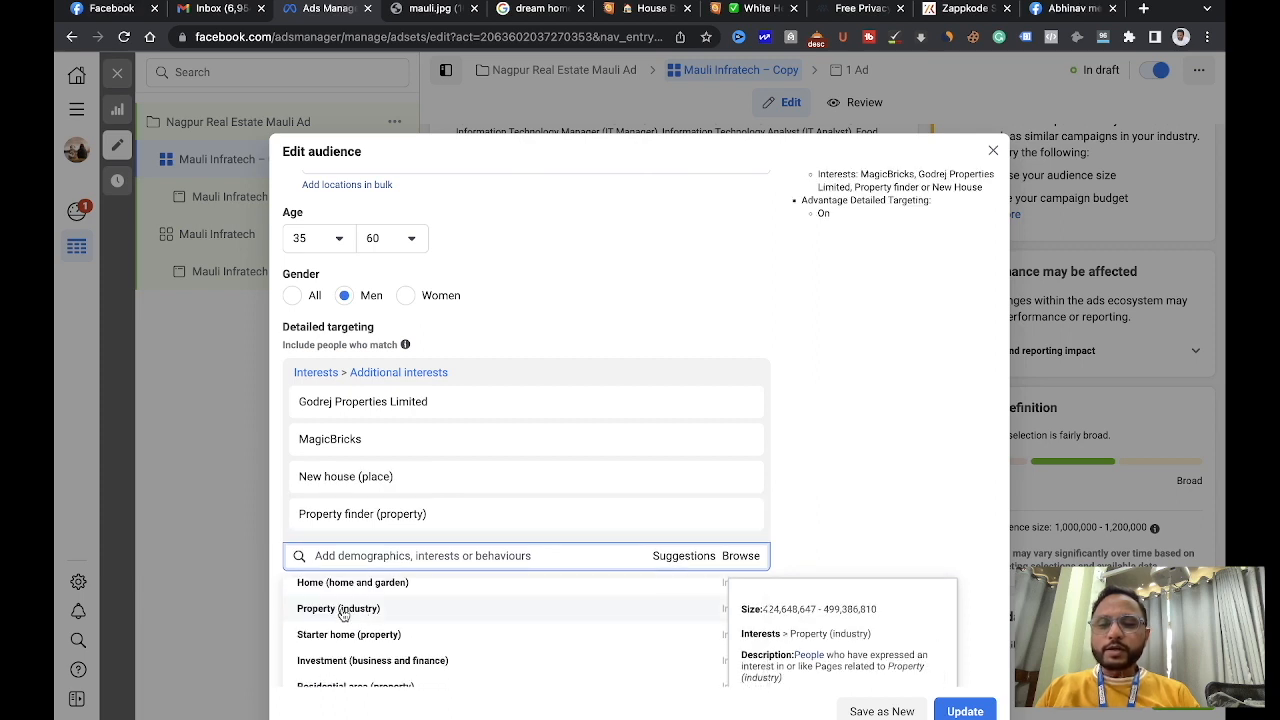
{"action": "left_click", "coordinate": [348, 605]}
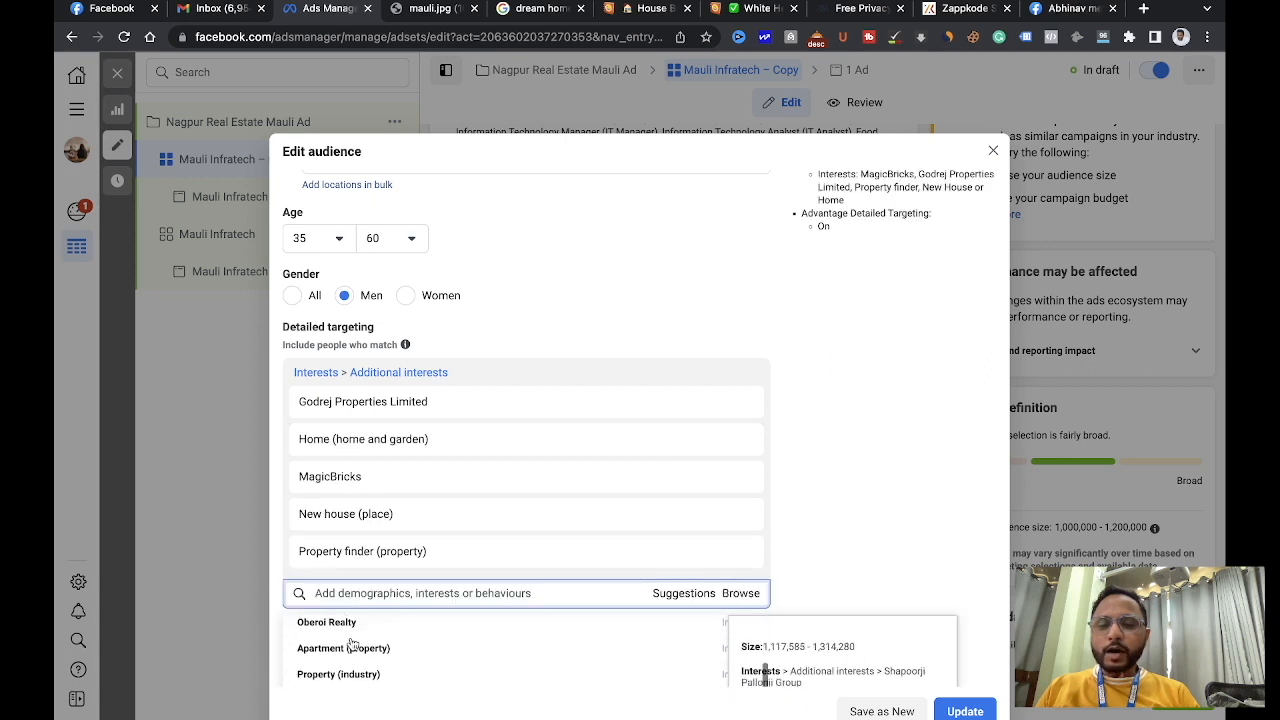
{"action": "left_click", "coordinate": [352, 655]}
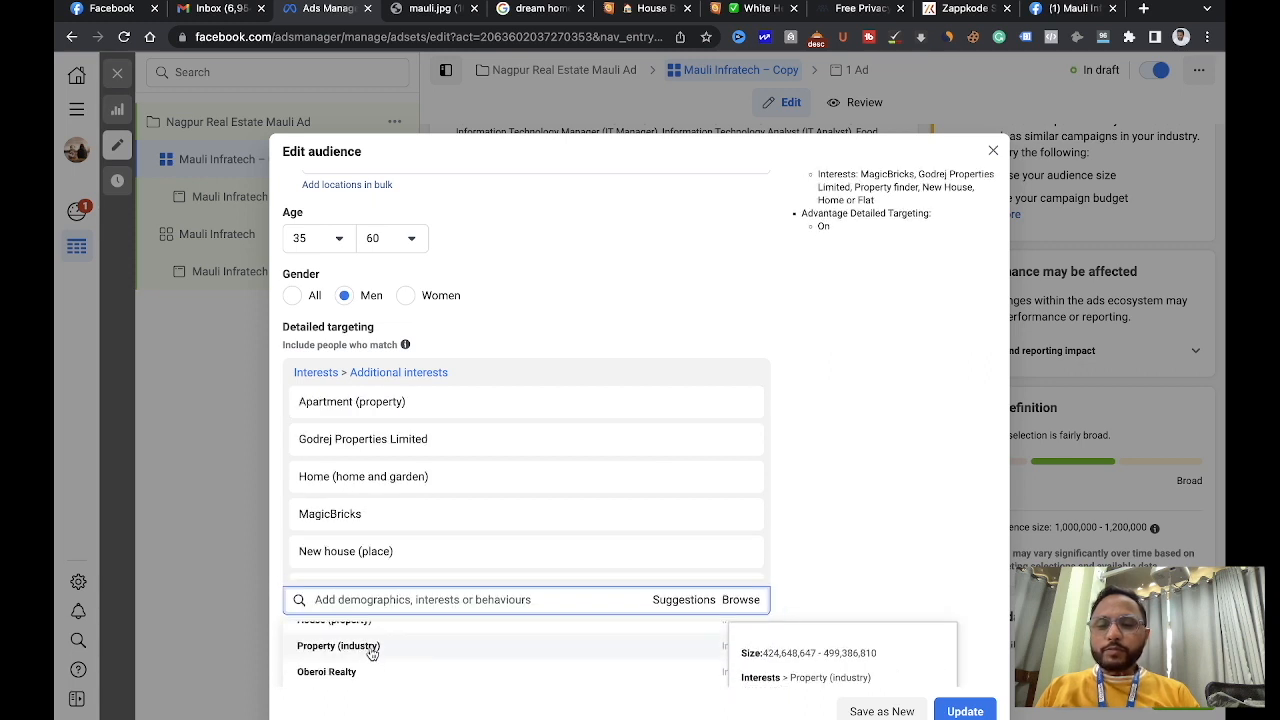
{"action": "left_click", "coordinate": [372, 648]}
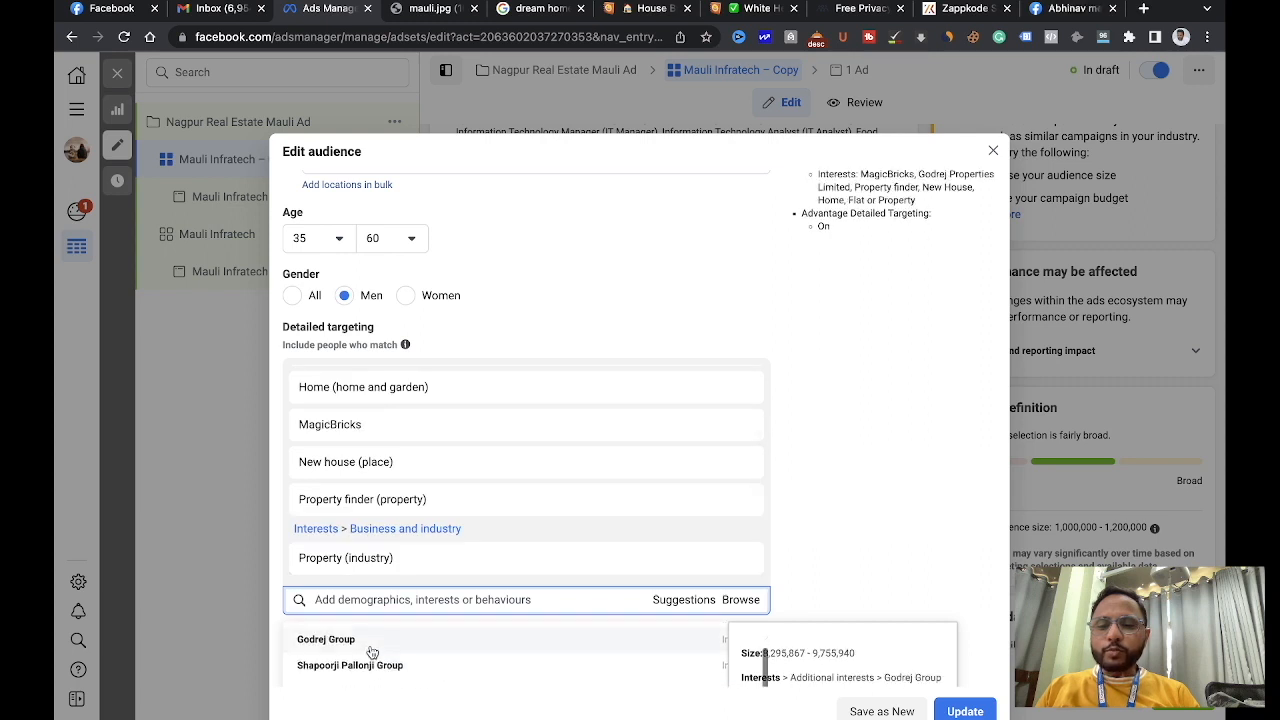
- Add the First-time home buyer grant (property) and Land and houses (property) interests to the detailed targeting
{"action": "scroll", "coordinate": [372, 652], "scroll_direction": "down", "scroll_amount": 1}
{"action": "scroll", "coordinate": [330, 678], "scroll_direction": "down", "scroll_amount": 5}
{"action": "scroll", "coordinate": [330, 678], "scroll_direction": "down", "scroll_amount": 3}
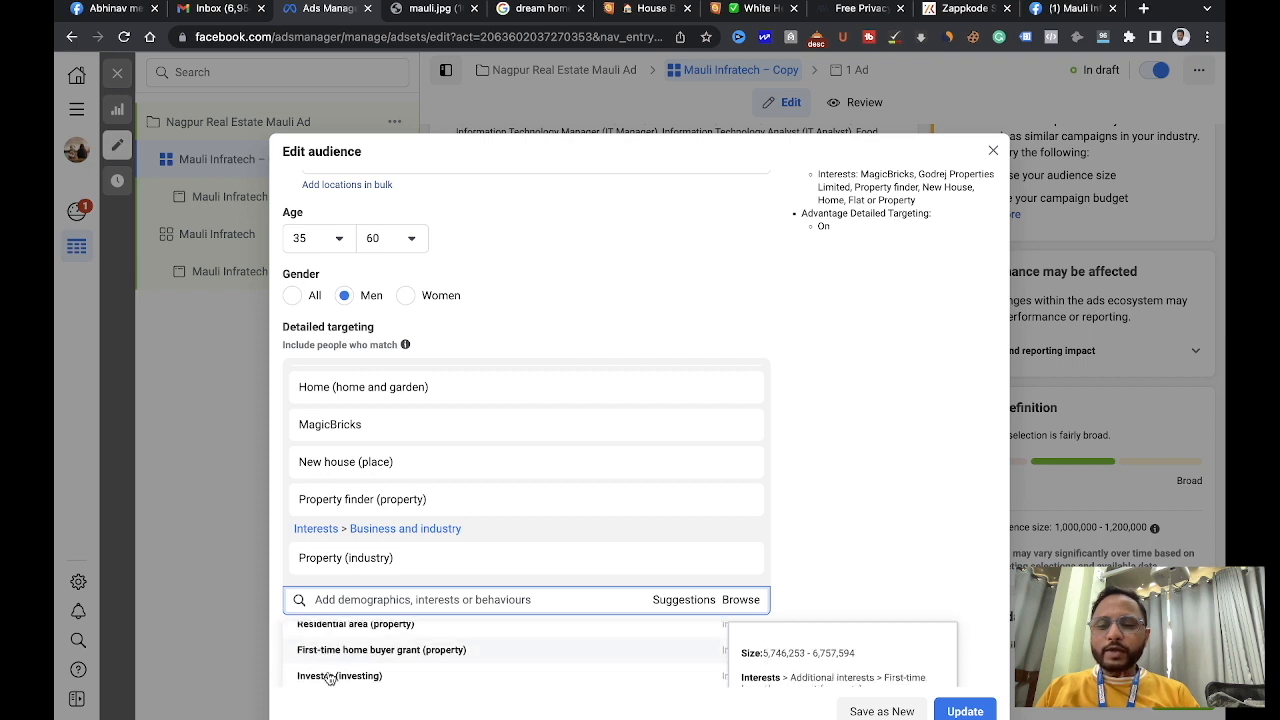
{"action": "scroll", "coordinate": [337, 664], "scroll_direction": "down", "scroll_amount": 1}
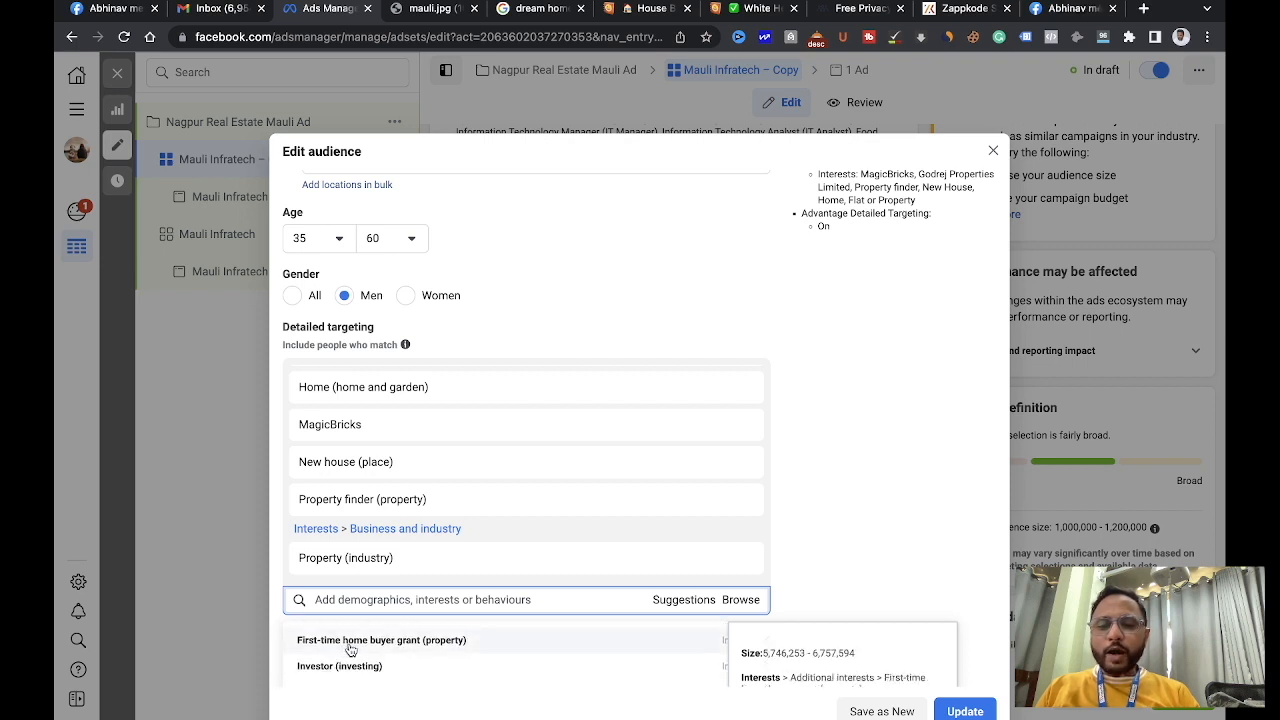
{"action": "left_click", "coordinate": [350, 650]}
{"action": "scroll", "coordinate": [352, 658], "scroll_direction": "down", "scroll_amount": 2}
{"action": "scroll", "coordinate": [355, 660], "scroll_direction": "up", "scroll_amount": 1}
{"action": "left_click", "coordinate": [352, 650]}
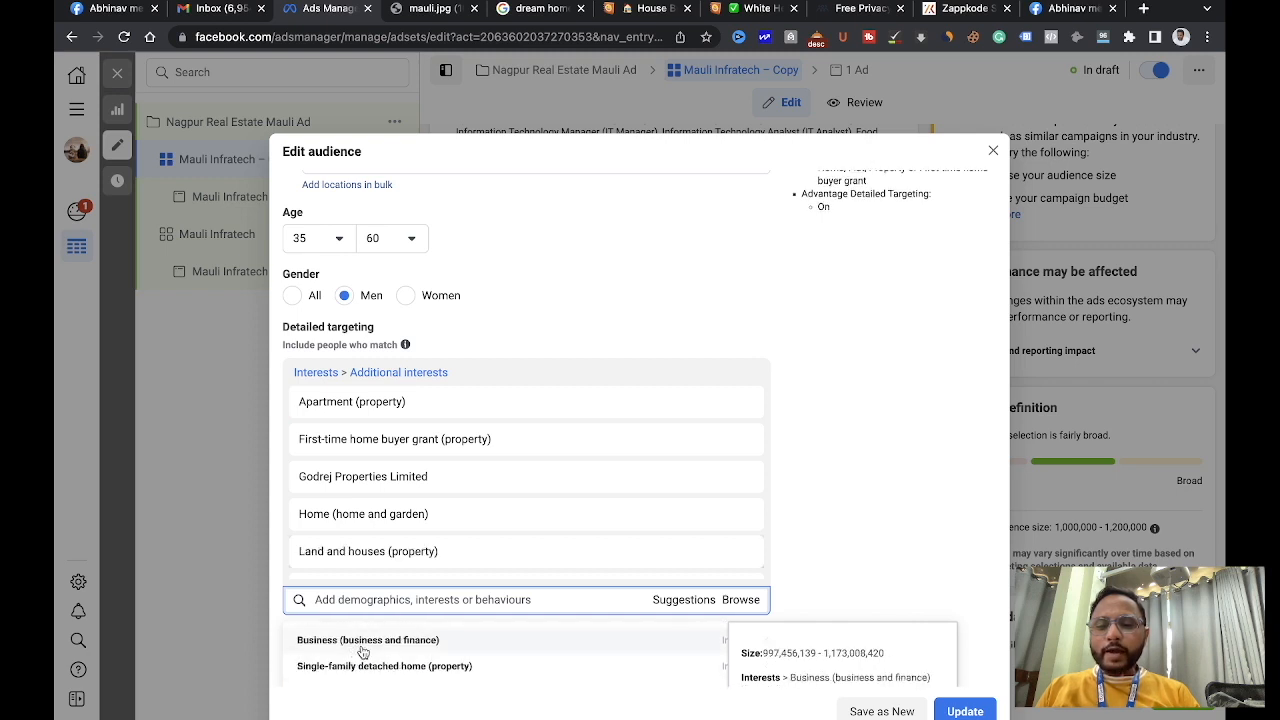
- Add the First-time buyer (property) and Starter home (property) interests to the detailed targeting
{"action": "scroll", "coordinate": [360, 665], "scroll_direction": "up", "scroll_amount": 2}
{"action": "scroll", "coordinate": [363, 670], "scroll_direction": "up", "scroll_amount": 2}
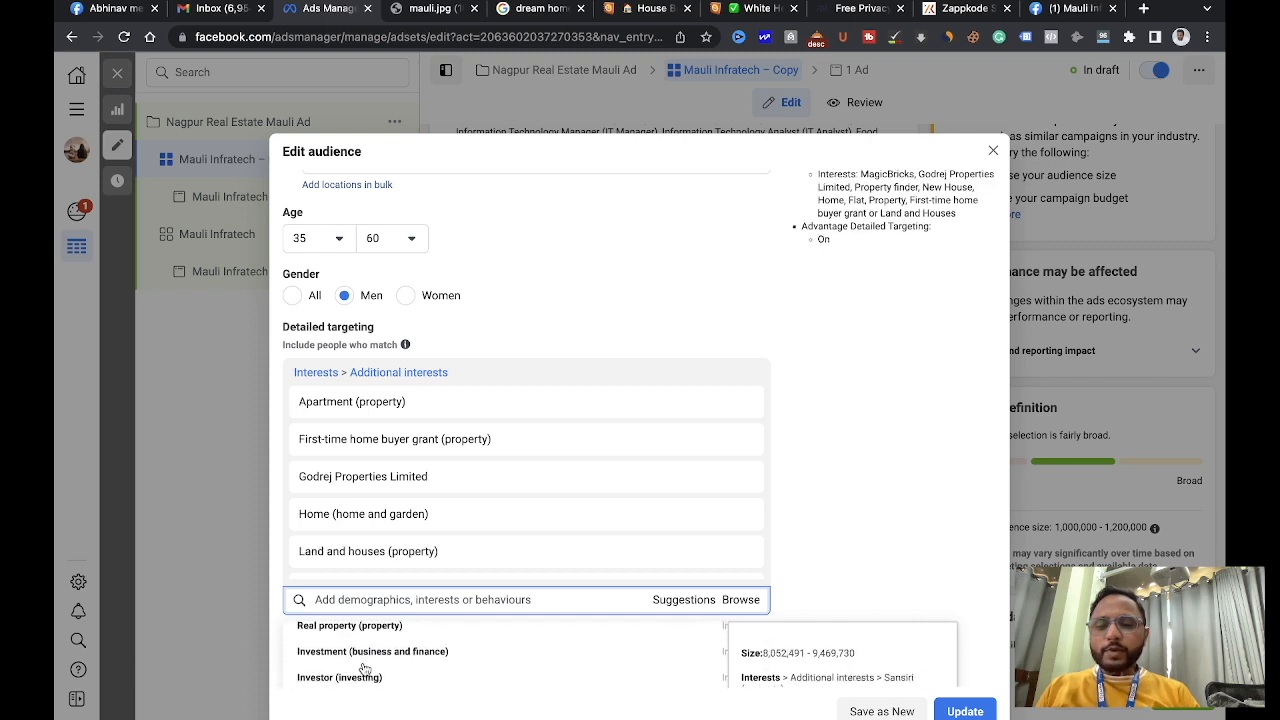
{"action": "scroll", "coordinate": [364, 668], "scroll_direction": "down", "scroll_amount": 3}
{"action": "scroll", "coordinate": [364, 668], "scroll_direction": "down", "scroll_amount": 3}
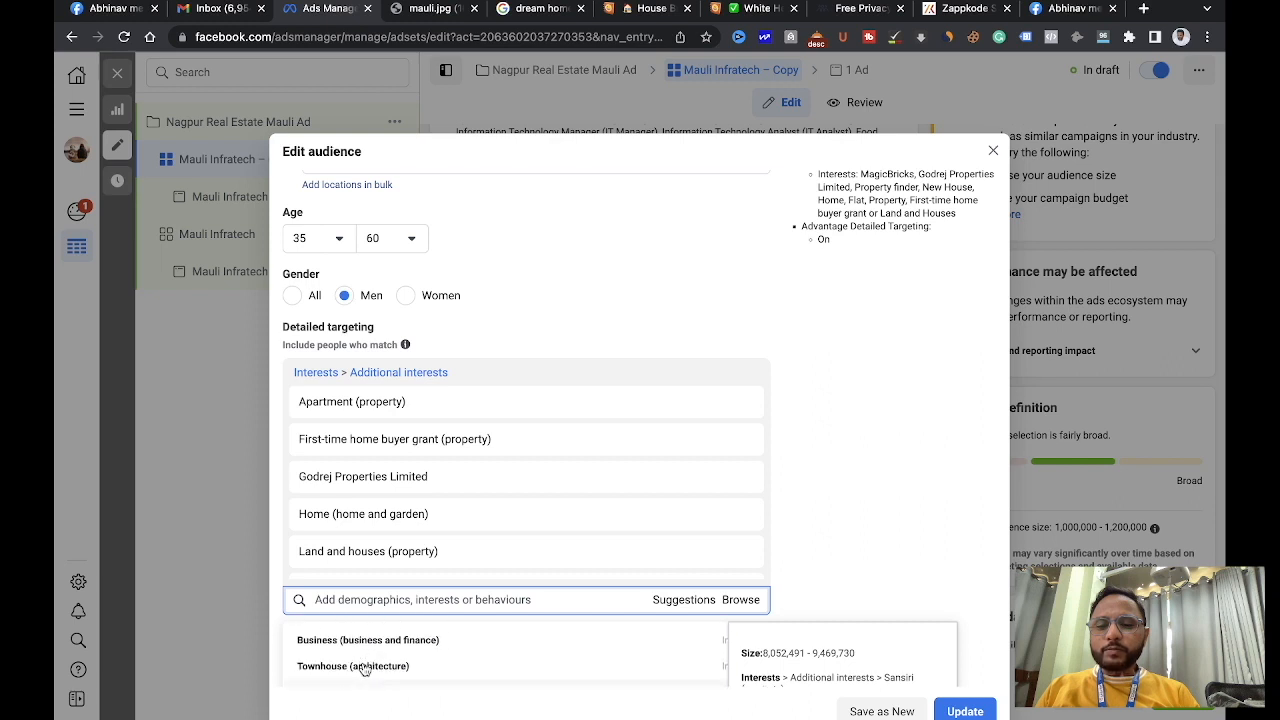
{"action": "scroll", "coordinate": [375, 645], "scroll_direction": "up", "scroll_amount": 1}
{"action": "scroll", "coordinate": [375, 648], "scroll_direction": "up", "scroll_amount": 4}
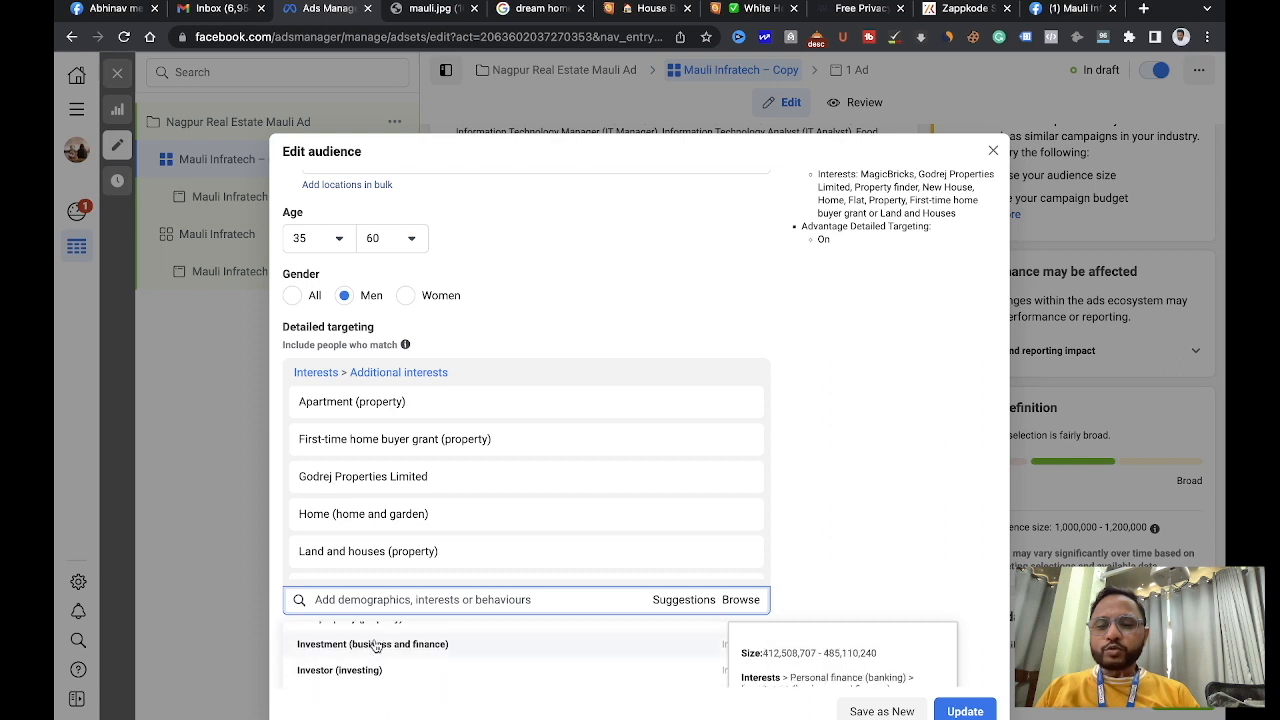
{"action": "left_click", "coordinate": [373, 658]}
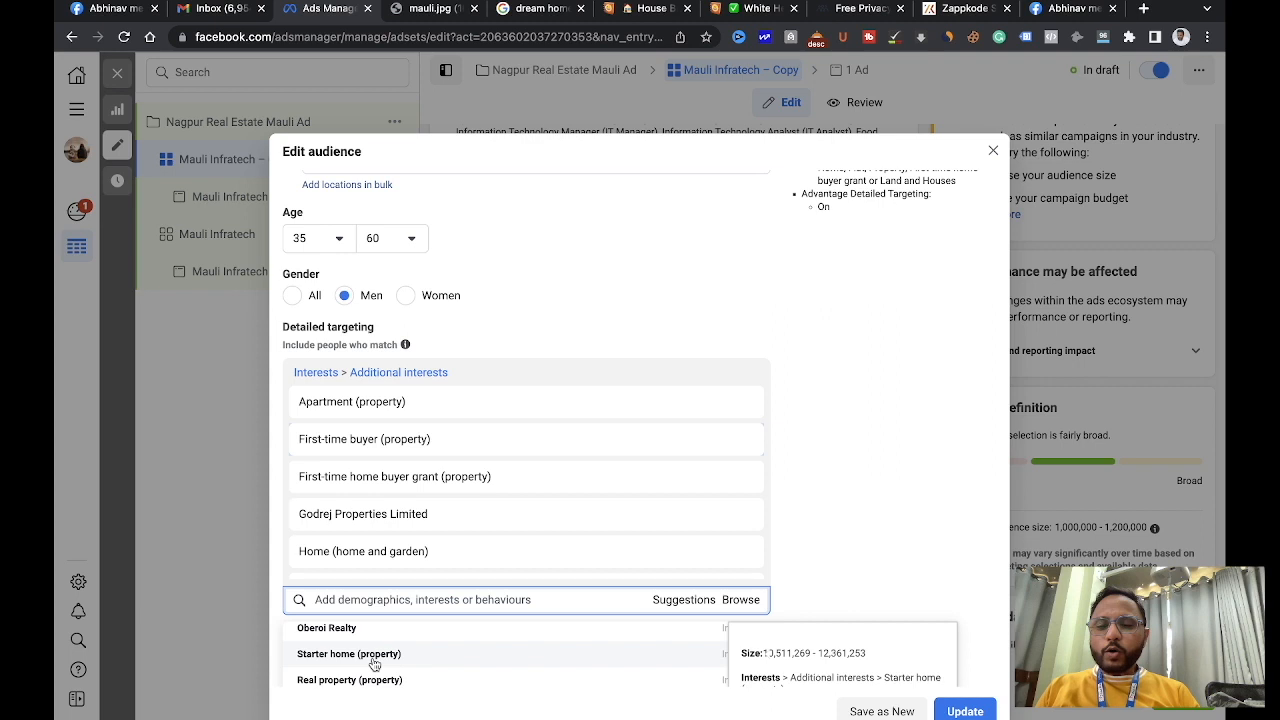
{"action": "left_click", "coordinate": [373, 658]}
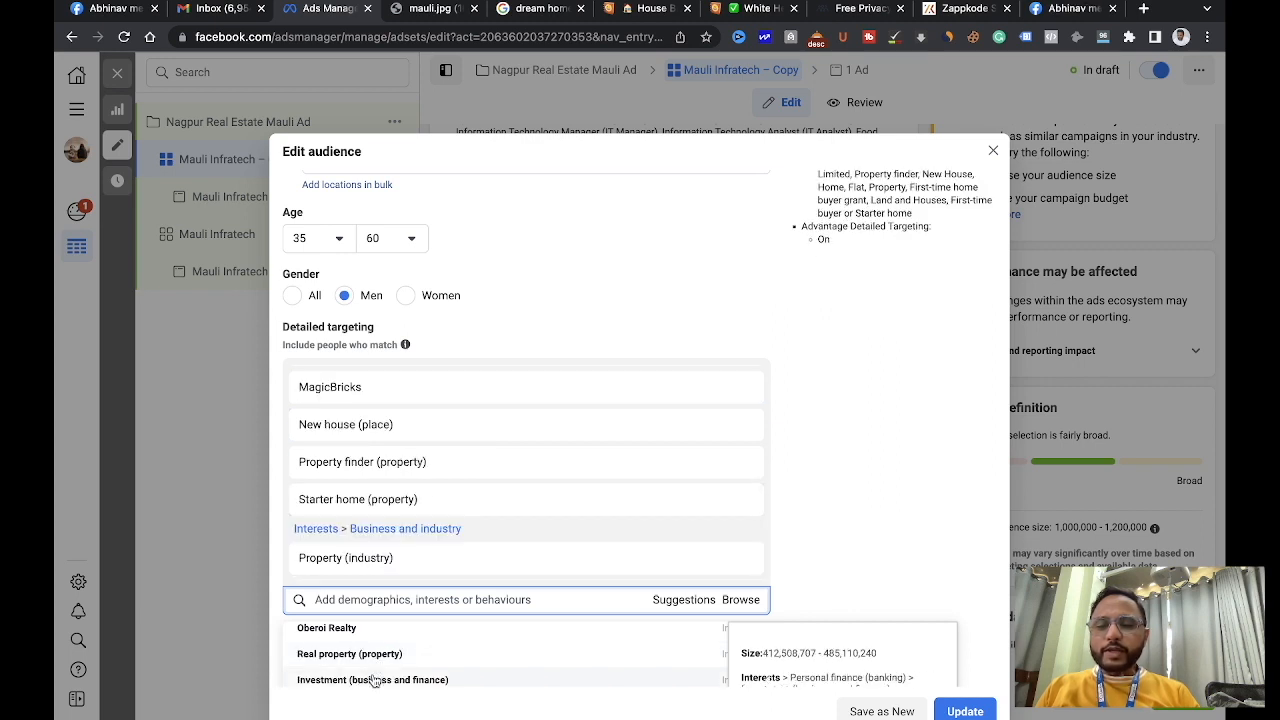
- Add the Investment (business and finance), Real property (property) and Single-family detached home (property) interests to the audience
{"action": "left_click", "coordinate": [373, 680]}
{"action": "scroll", "coordinate": [338, 683], "scroll_direction": "down", "scroll_amount": 3}
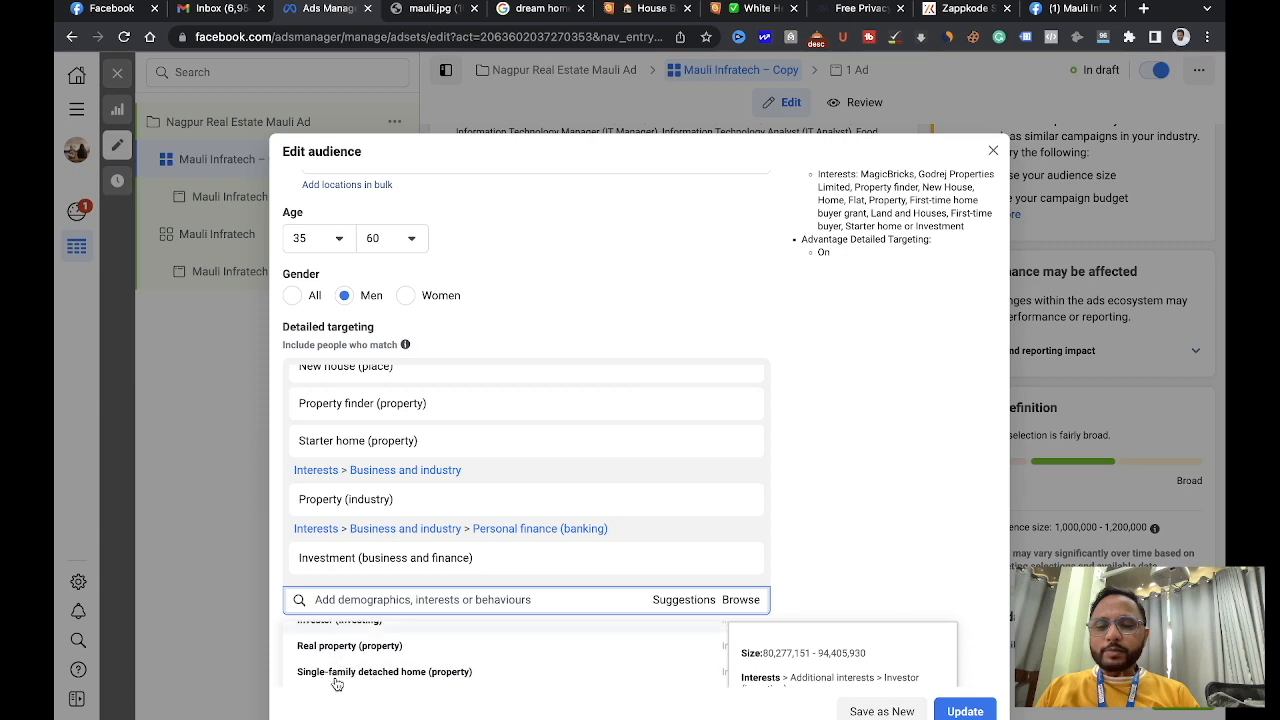
{"action": "scroll", "coordinate": [340, 675], "scroll_direction": "up", "scroll_amount": 2}
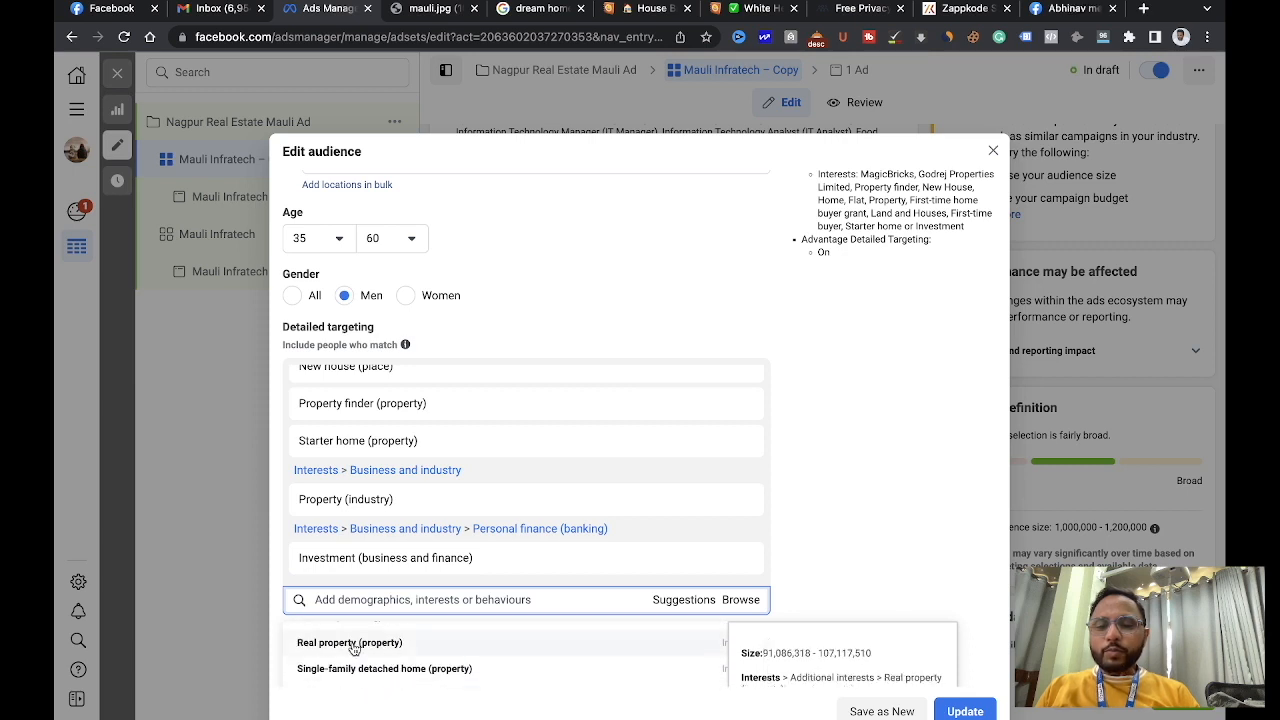
{"action": "left_click", "coordinate": [353, 645]}
{"action": "left_click", "coordinate": [361, 645]}
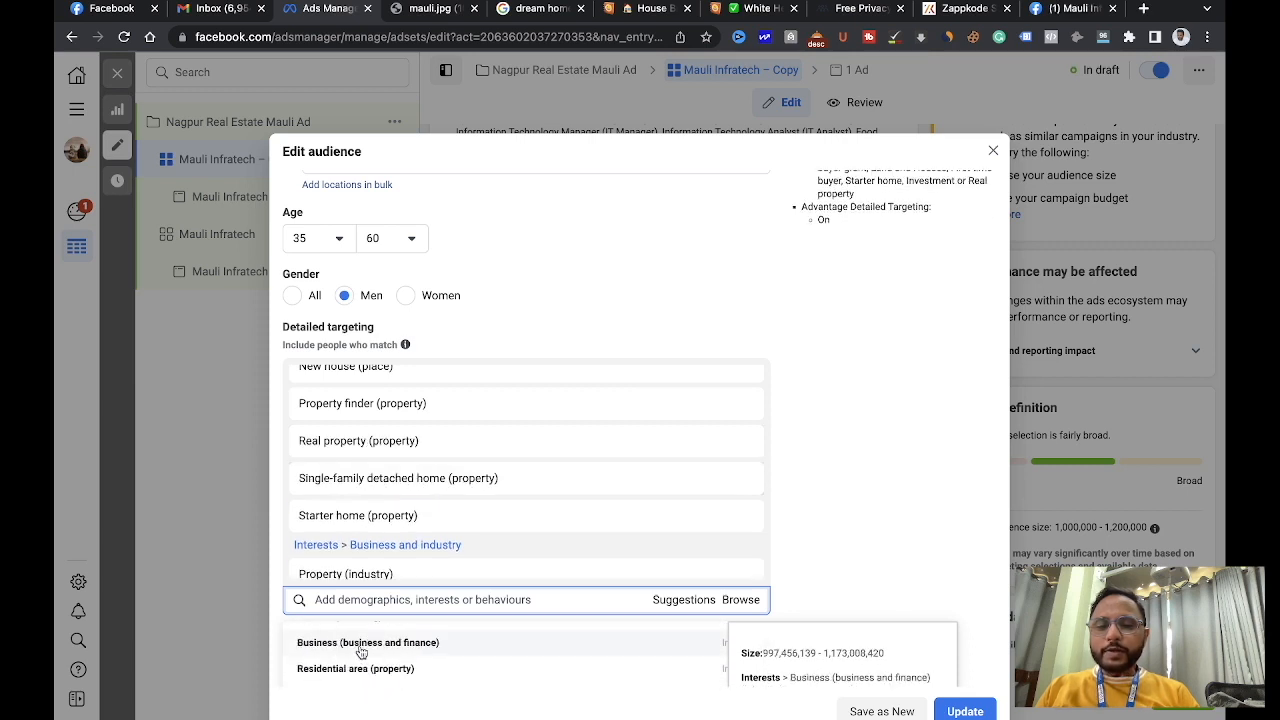
- Add the Villa (lodging) and Bungalow interests to the audience's detailed targeting
{"action": "left_click", "coordinate": [362, 655]}
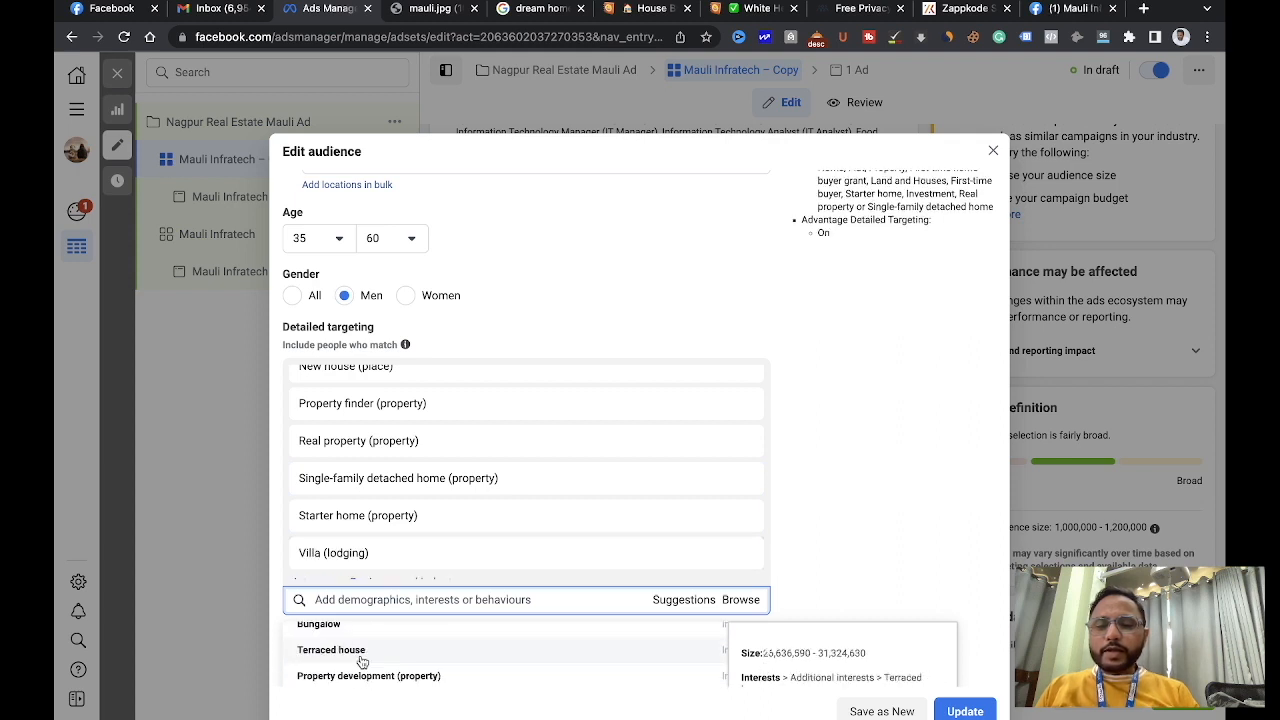
{"action": "left_click", "coordinate": [372, 668]}
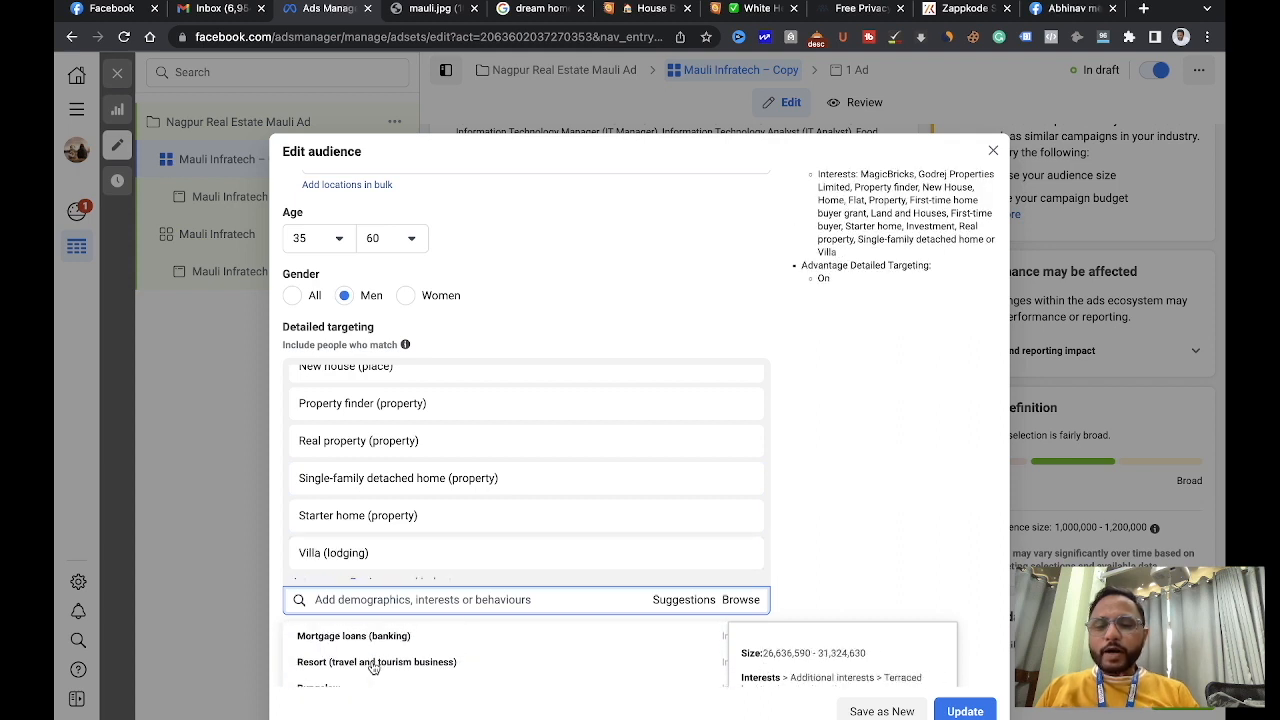
{"action": "scroll", "coordinate": [373, 668], "scroll_direction": "up", "scroll_amount": 1}
{"action": "scroll", "coordinate": [373, 668], "scroll_direction": "down", "scroll_amount": 1}
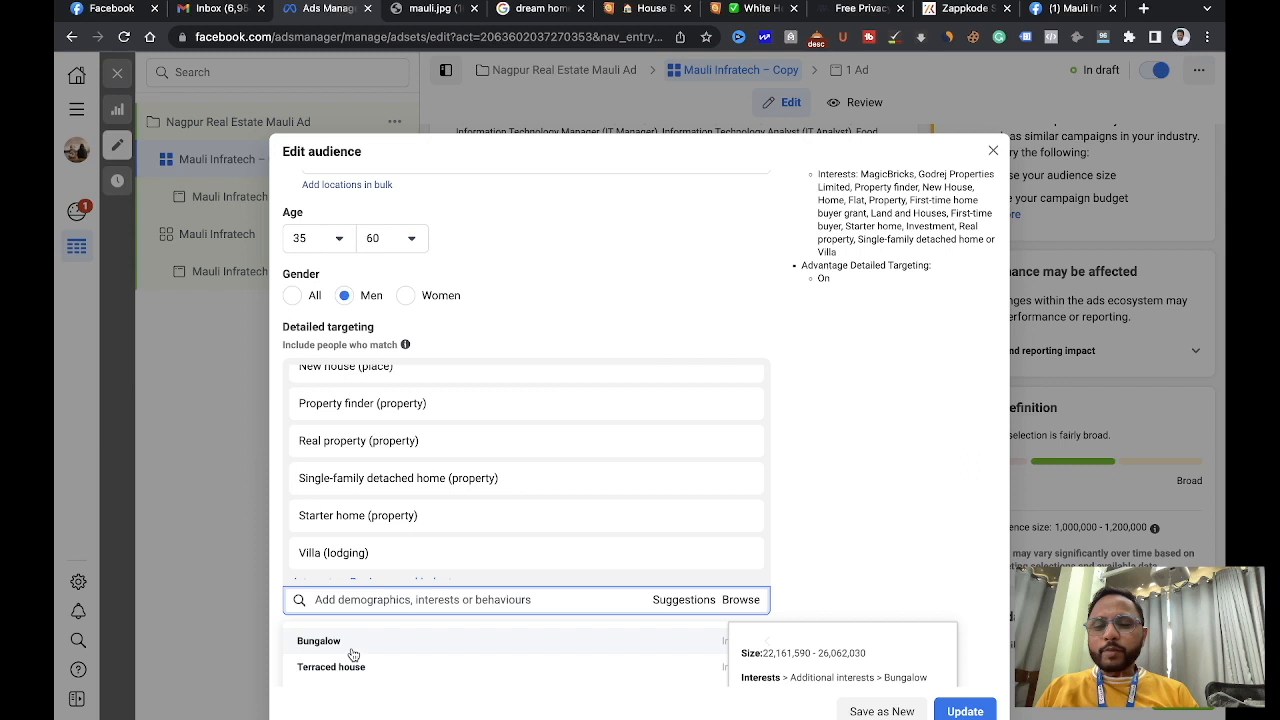
{"action": "left_click", "coordinate": [352, 652]}
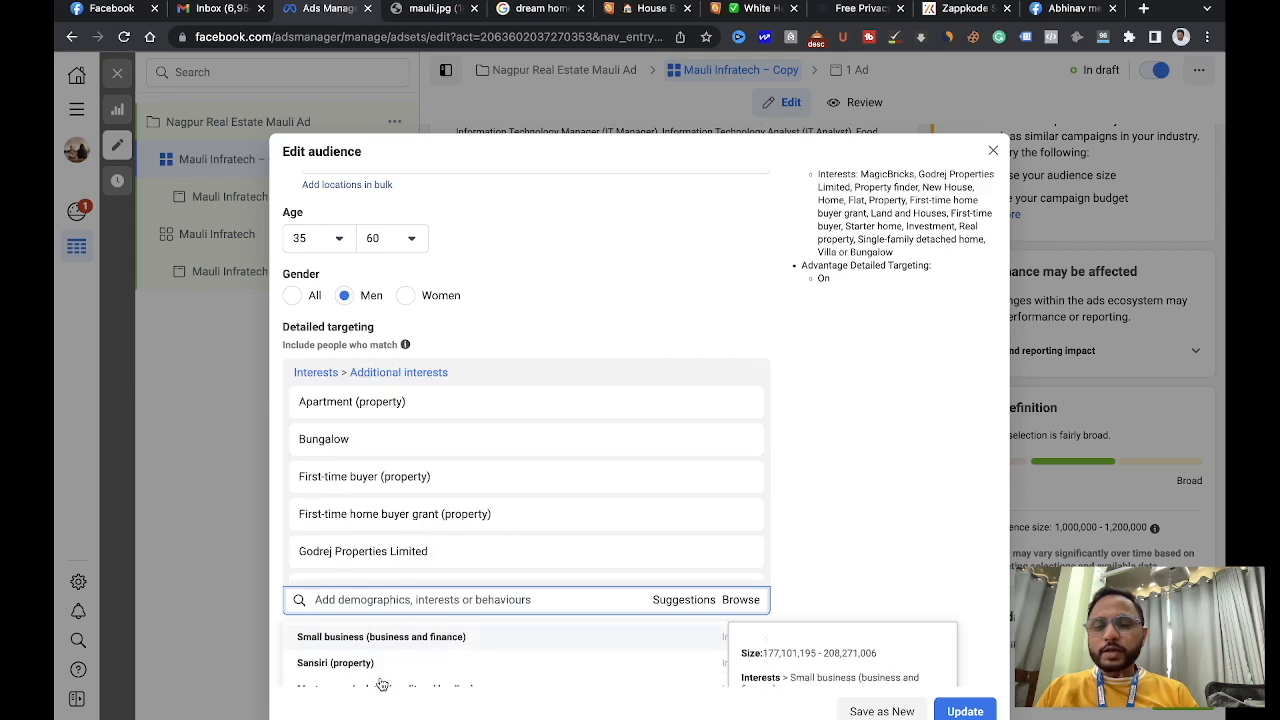
- Add the Penthouse apartment and House (property) interests from the suggestions to the detailed targeting
{"action": "scroll", "coordinate": [381, 683], "scroll_direction": "down", "scroll_amount": 5}
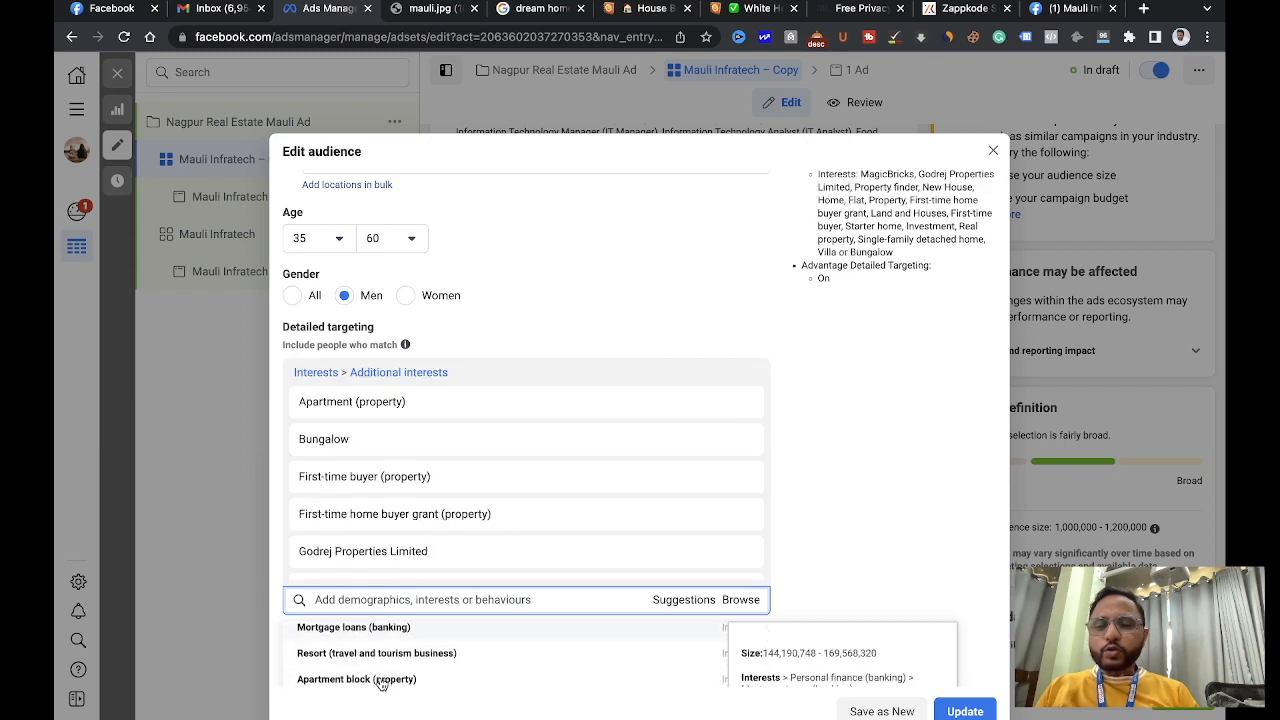
{"action": "scroll", "coordinate": [372, 697], "scroll_direction": "down", "scroll_amount": 2}
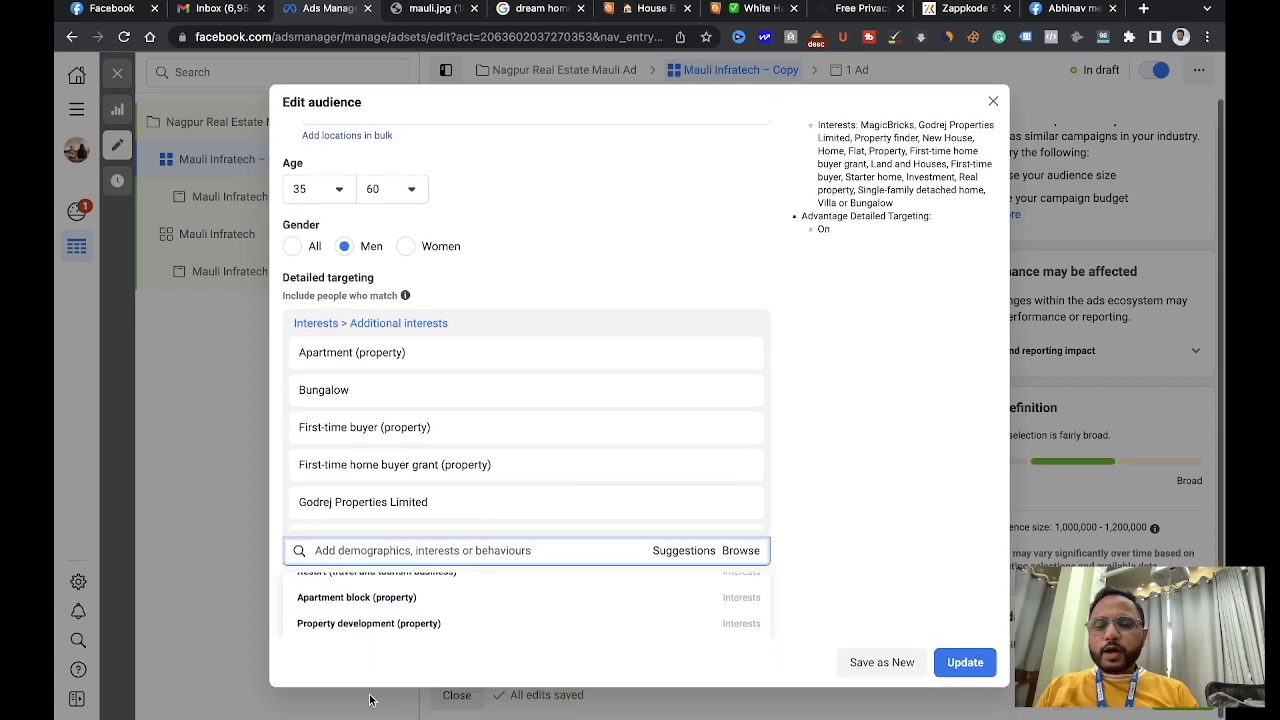
{"action": "scroll", "coordinate": [375, 648], "scroll_direction": "up", "scroll_amount": 6}
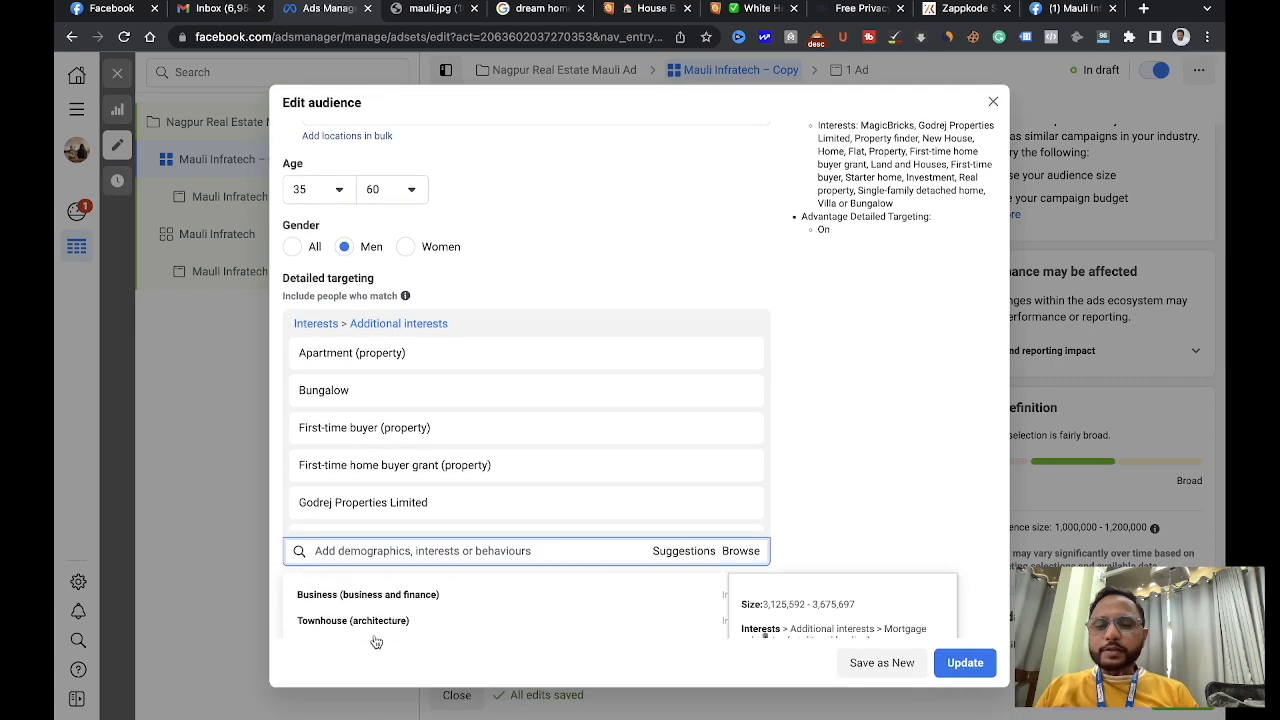
{"action": "scroll", "coordinate": [376, 641], "scroll_direction": "up", "scroll_amount": 1}
{"action": "scroll", "coordinate": [382, 637], "scroll_direction": "up", "scroll_amount": 5}
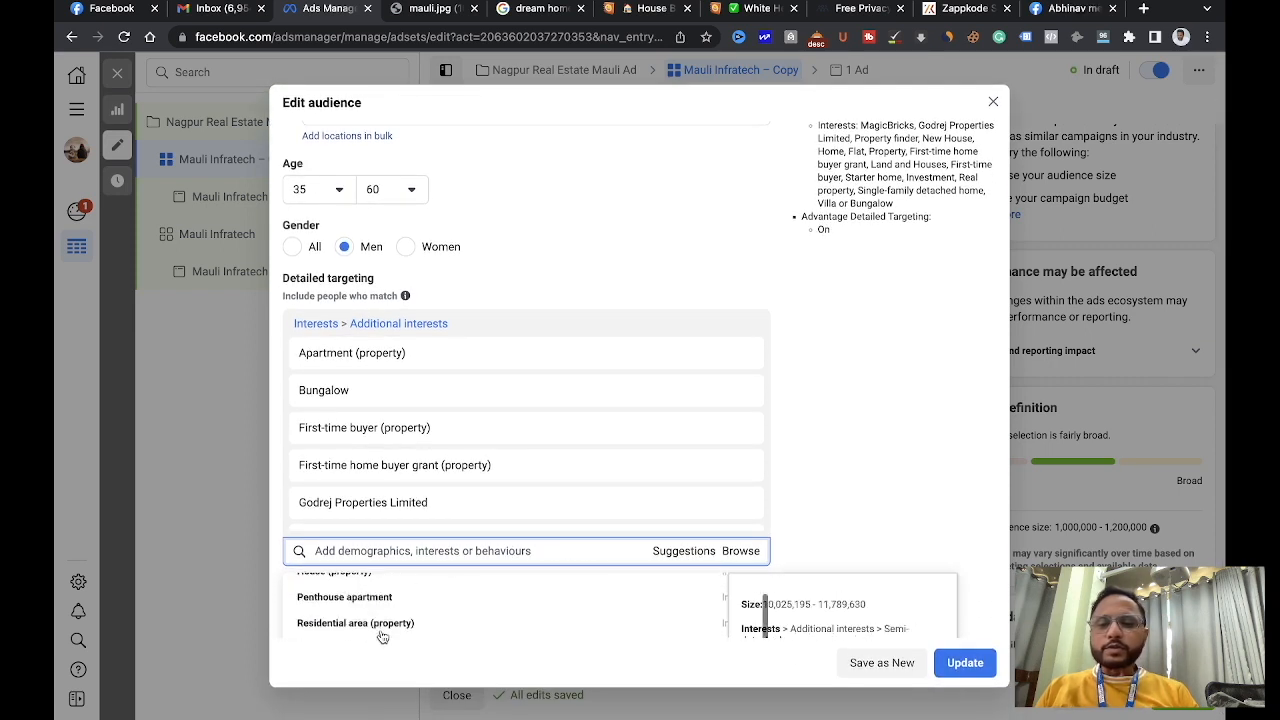
{"action": "scroll", "coordinate": [382, 625], "scroll_direction": "up", "scroll_amount": 3}
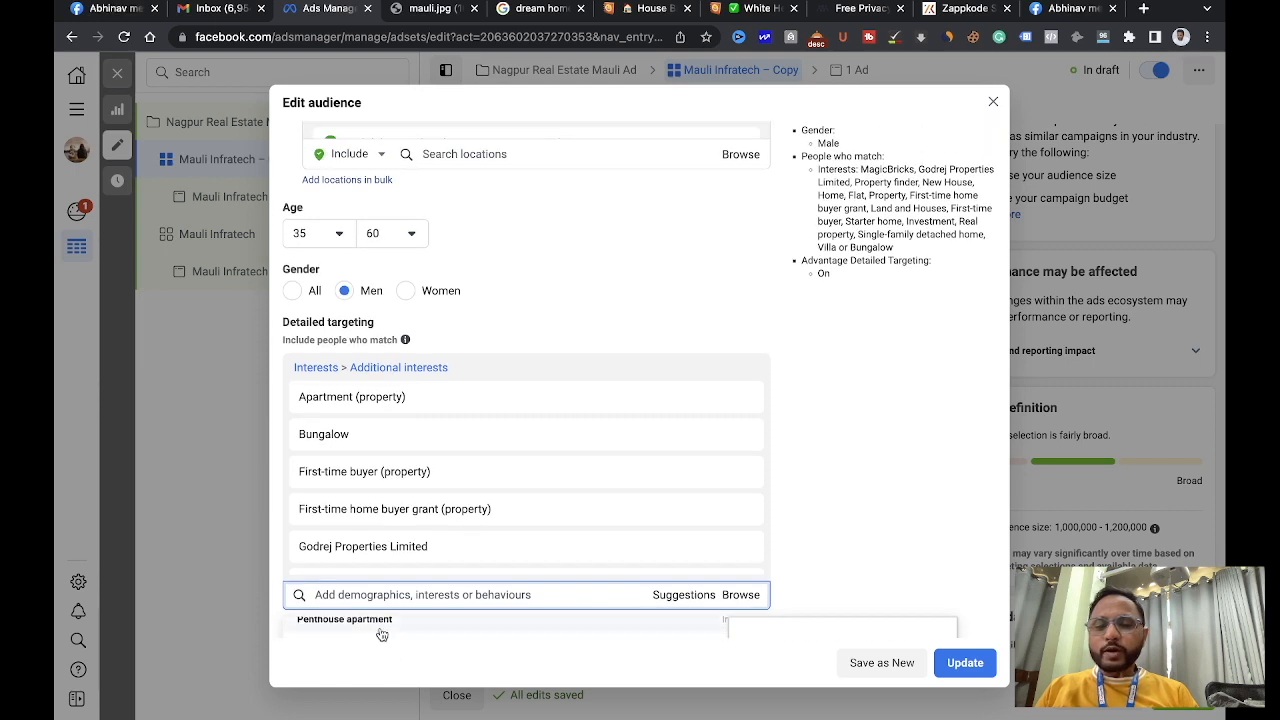
{"action": "left_click", "coordinate": [379, 624]}
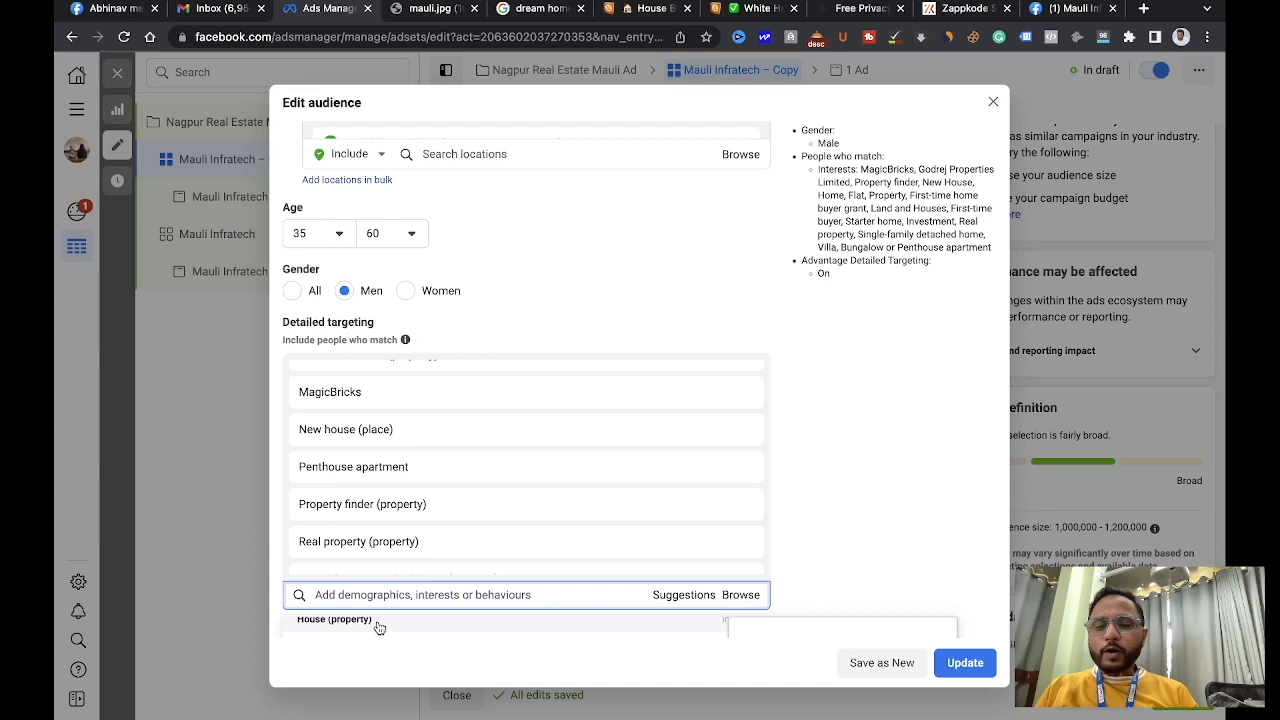
{"action": "left_click", "coordinate": [379, 624]}
- Add the Investor (investing) and Property investing (investing) interests to the audience's detailed targeting
{"action": "scroll", "coordinate": [491, 408], "scroll_direction": "down", "scroll_amount": 2}
{"action": "scroll", "coordinate": [491, 408], "scroll_direction": "down", "scroll_amount": 10}
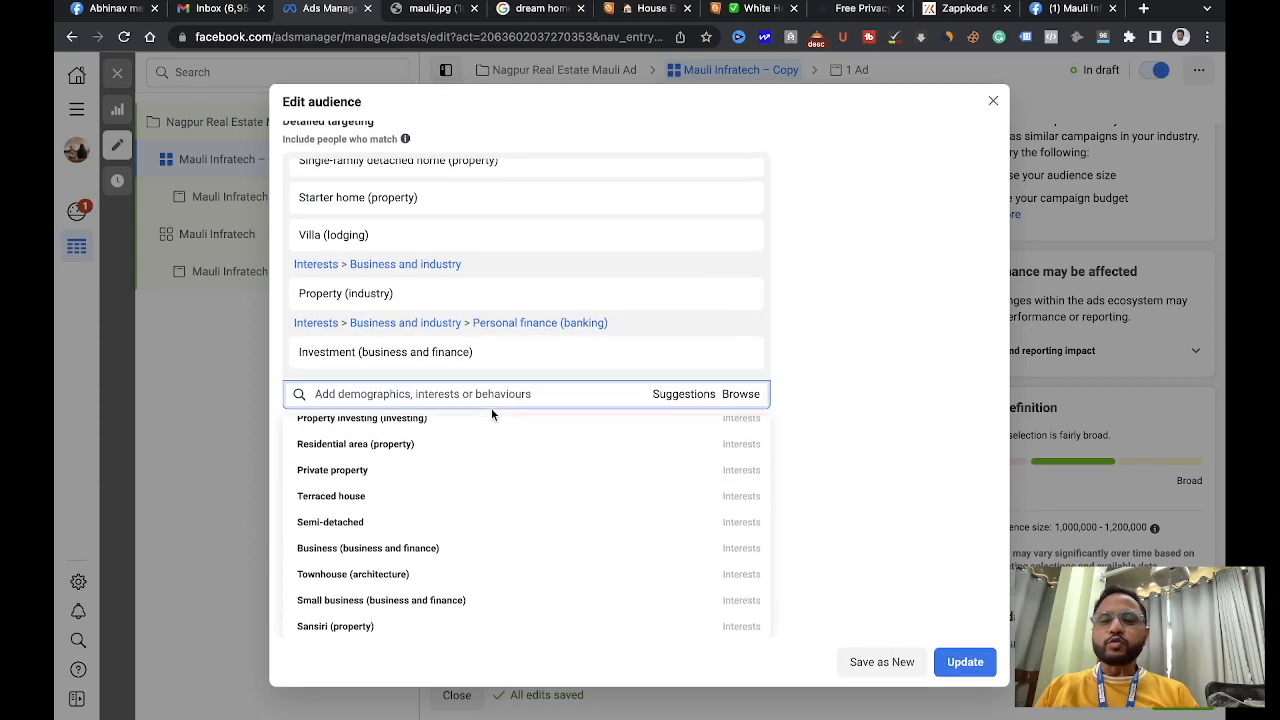
{"action": "scroll", "coordinate": [390, 530], "scroll_direction": "up", "scroll_amount": 3}
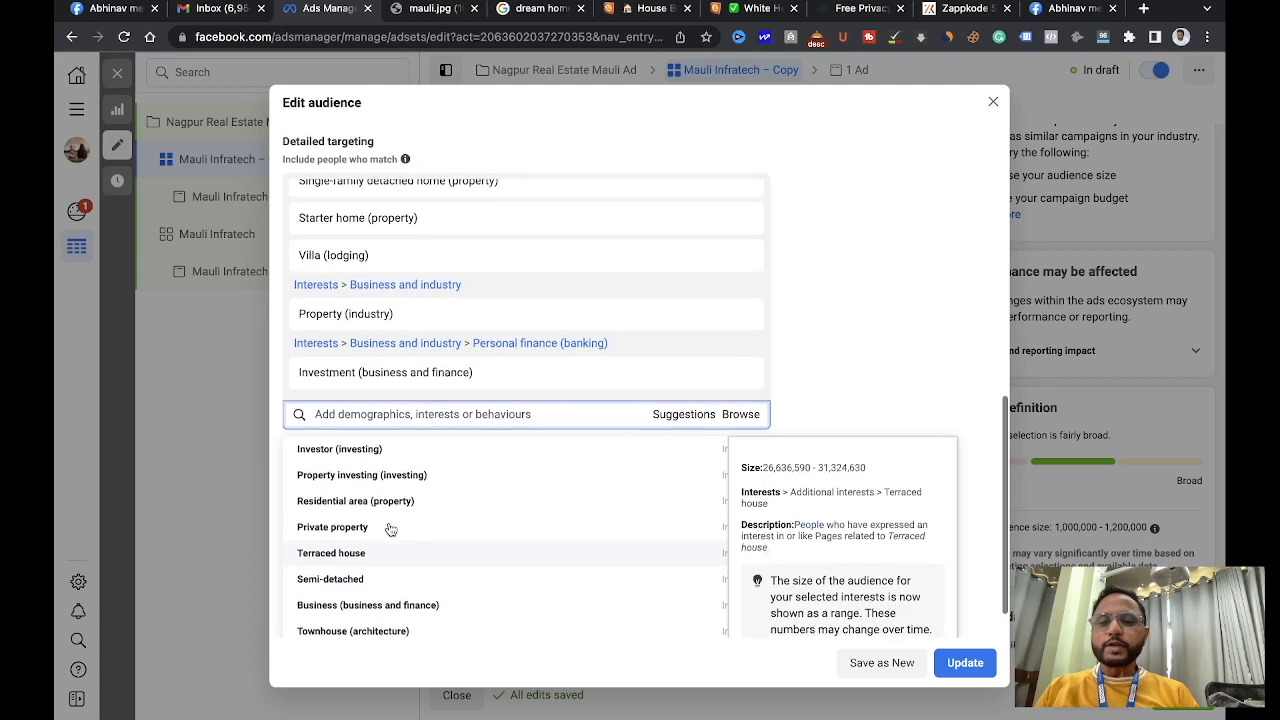
{"action": "left_click", "coordinate": [386, 414]}
{"action": "type", "text": "go"}
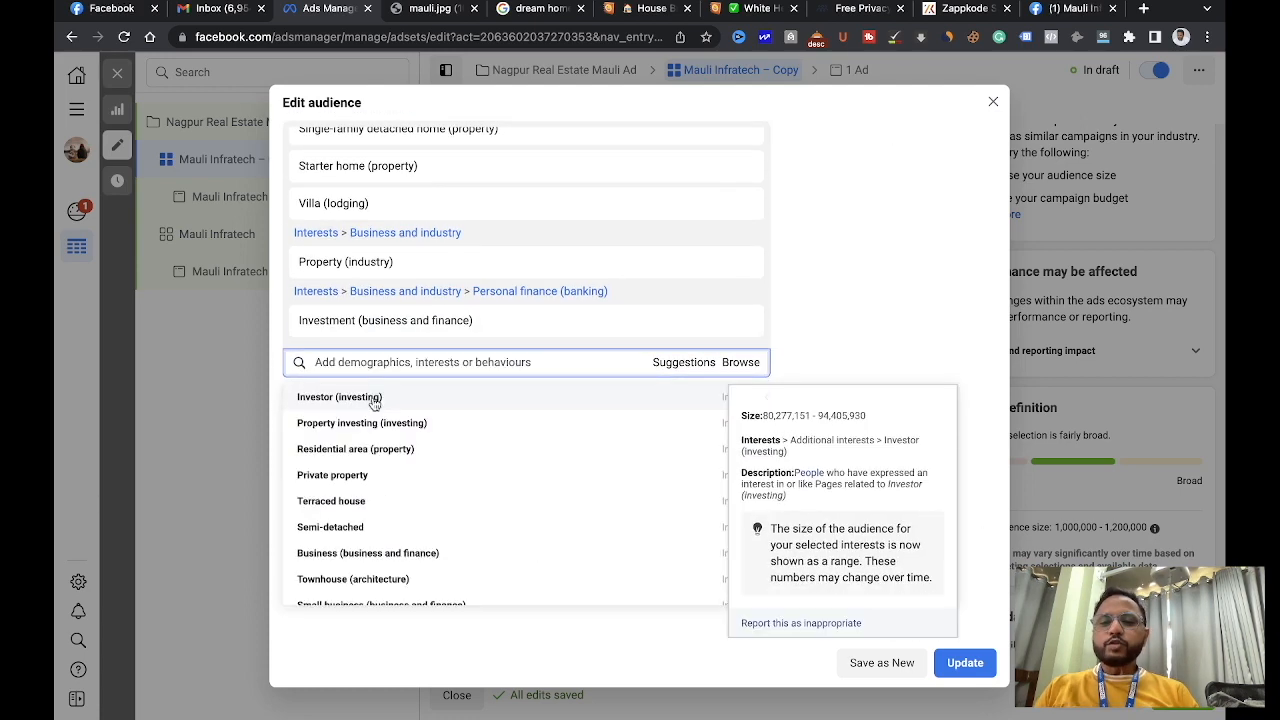
{"action": "left_click", "coordinate": [374, 402]}
{"action": "left_click", "coordinate": [377, 431]}
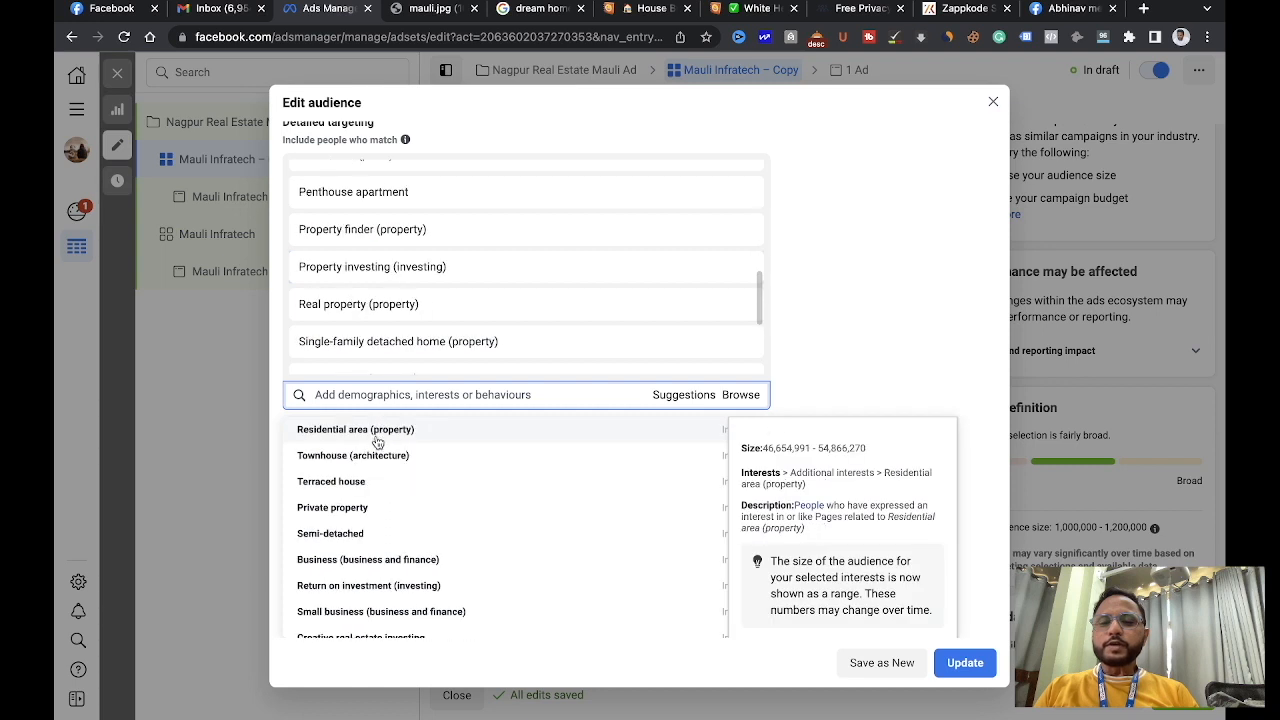
- Add the Residential area (property), Return on investment (investing) and Wealth management (banking) interests to the detailed targeting
{"action": "left_click", "coordinate": [377, 433]}
{"action": "left_click", "coordinate": [370, 438]}
{"action": "left_click", "coordinate": [366, 506]}
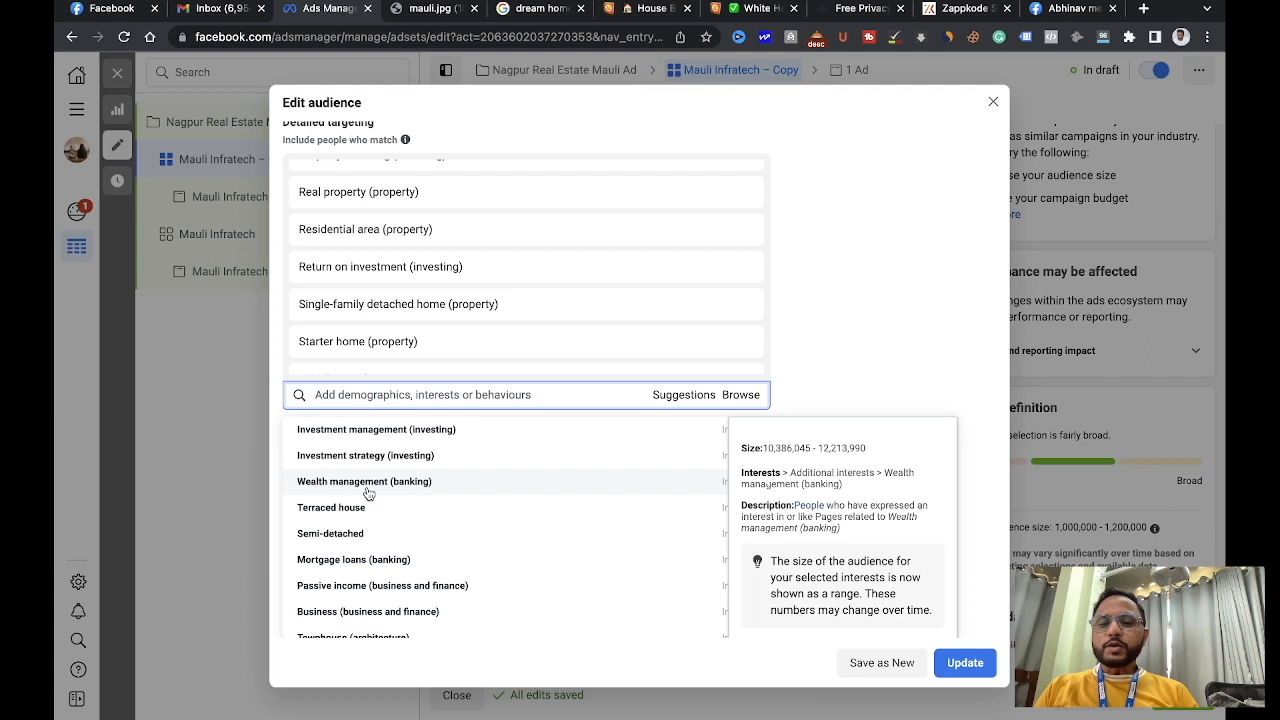
{"action": "left_click", "coordinate": [375, 490]}
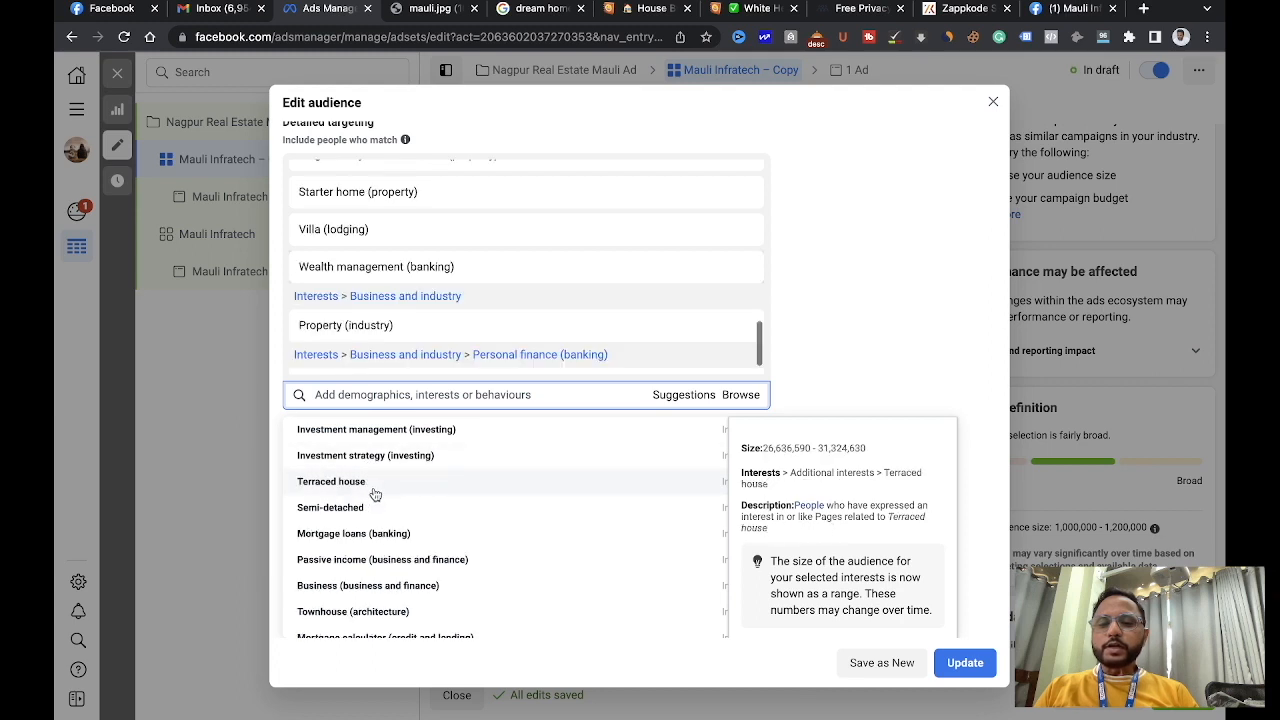
- Add the Small business (business and finance) and Apartment block (property) interests to the detailed targeting and save the updated audience
{"action": "scroll", "coordinate": [368, 550], "scroll_direction": "down", "scroll_amount": 2}
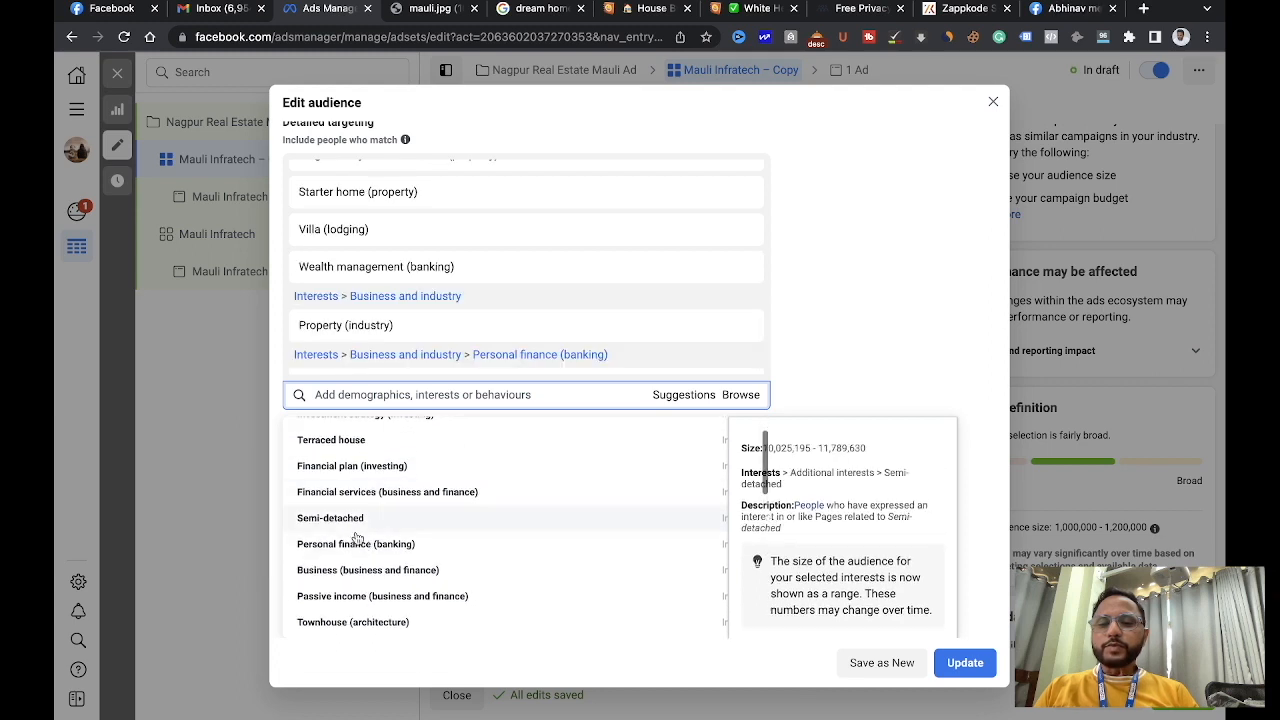
{"action": "scroll", "coordinate": [366, 551], "scroll_direction": "down", "scroll_amount": 3}
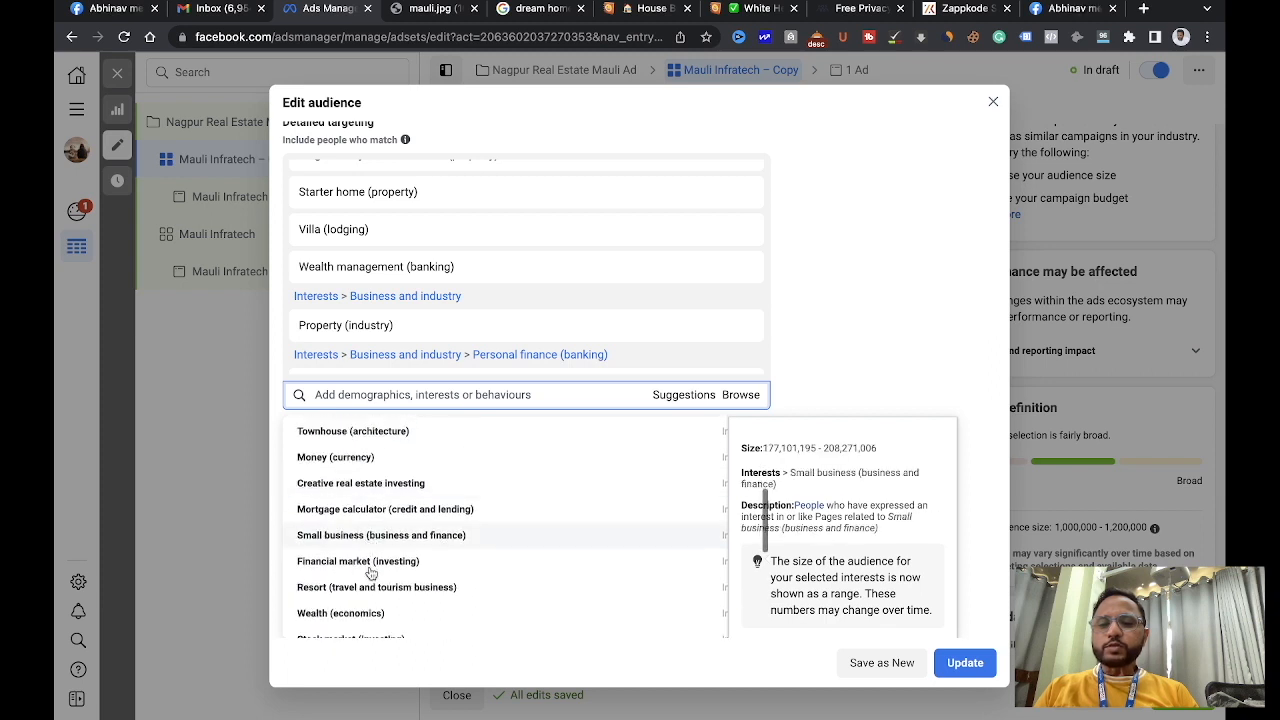
{"action": "left_click", "coordinate": [369, 568]}
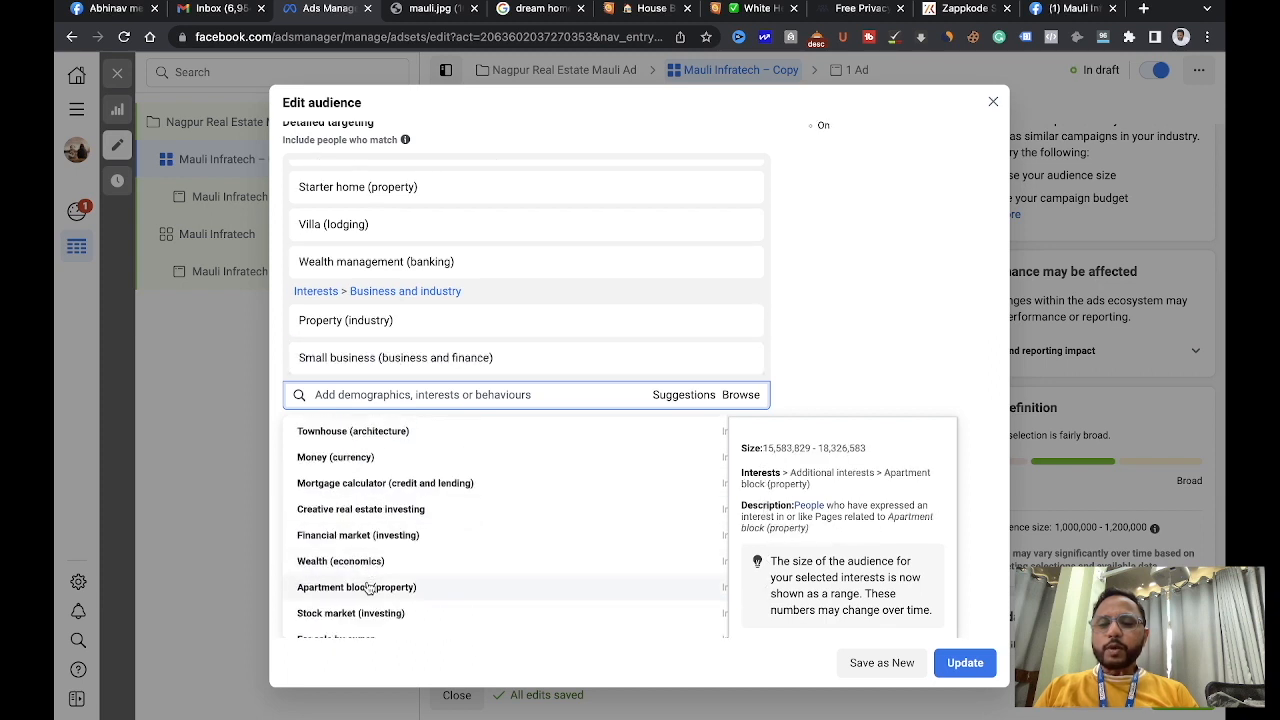
{"action": "left_click", "coordinate": [368, 588]}
{"action": "scroll", "coordinate": [368, 590], "scroll_direction": "down", "scroll_amount": 3}
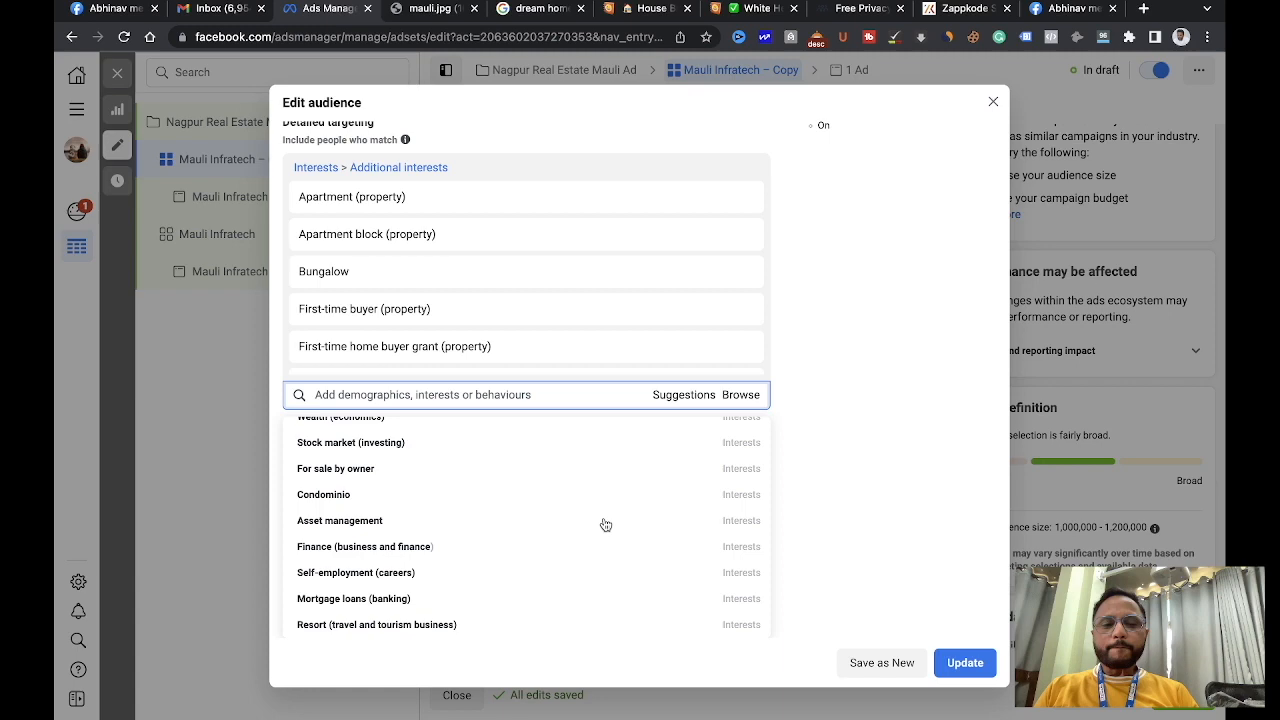
{"action": "left_click", "coordinate": [963, 663]}
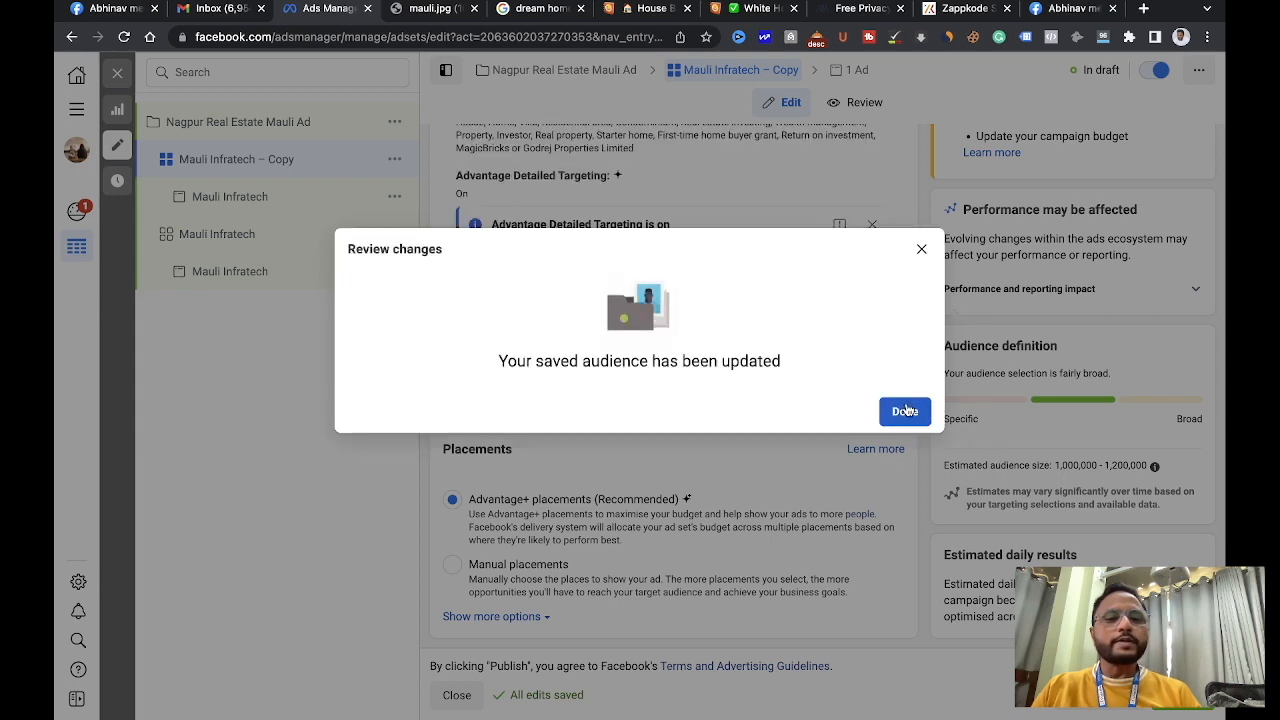
{"action": "left_click", "coordinate": [906, 409]}
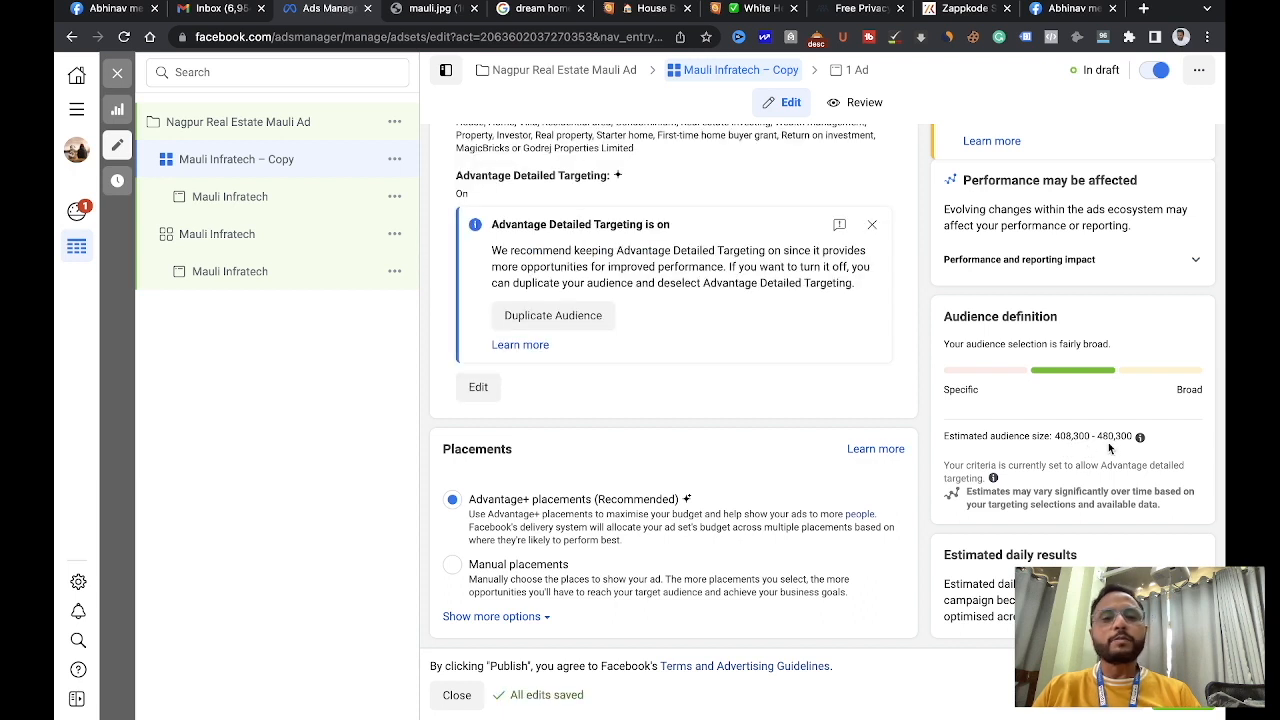
- Compare the estimated audience sizes of the original and duplicated ad sets, and review the duplicate's schedule, locations, age, gender and interests
{"action": "left_click", "coordinate": [268, 235]}
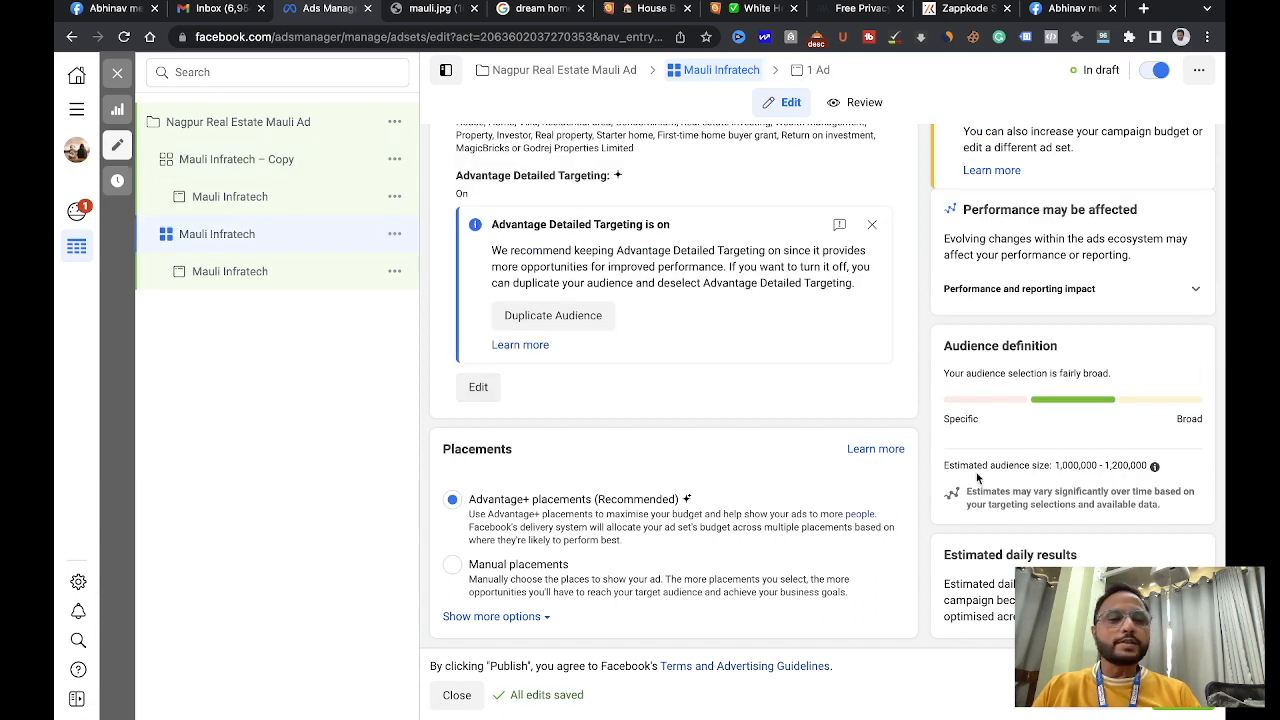
{"action": "left_click", "coordinate": [275, 162]}
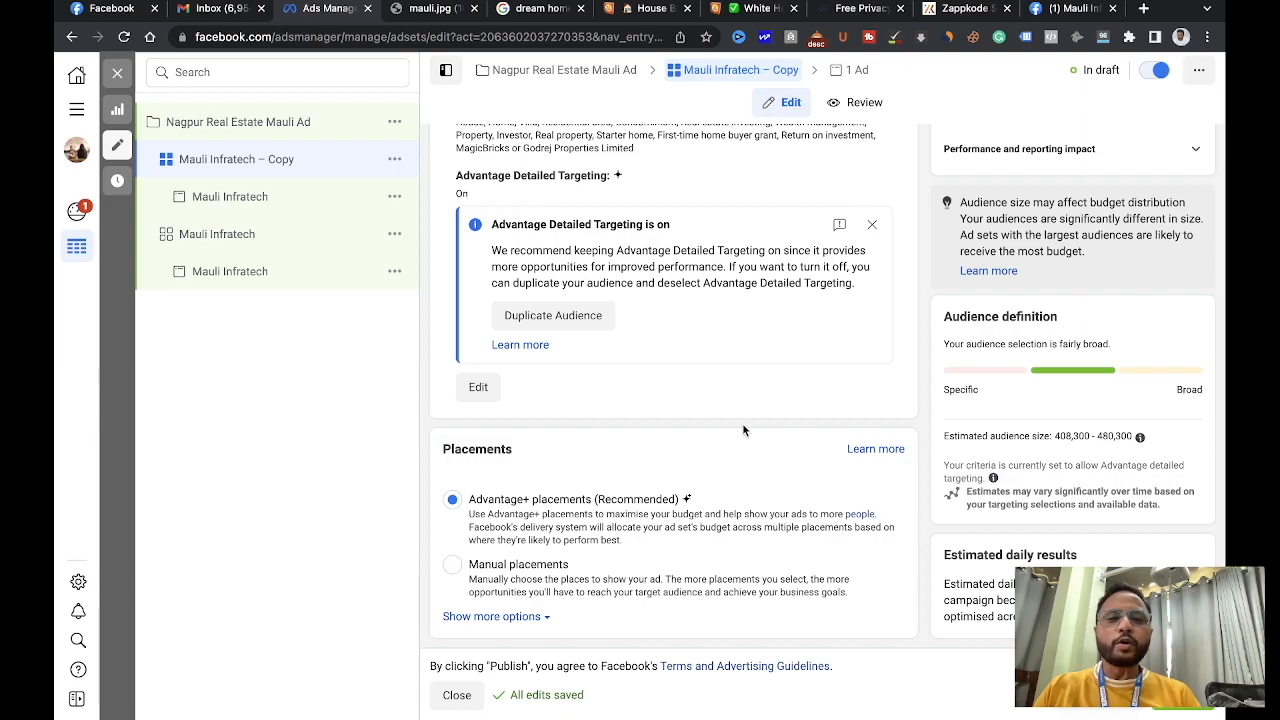
{"action": "scroll", "coordinate": [742, 423], "scroll_direction": "up", "scroll_amount": 10}
{"action": "scroll", "coordinate": [742, 445], "scroll_direction": "down", "scroll_amount": 5}
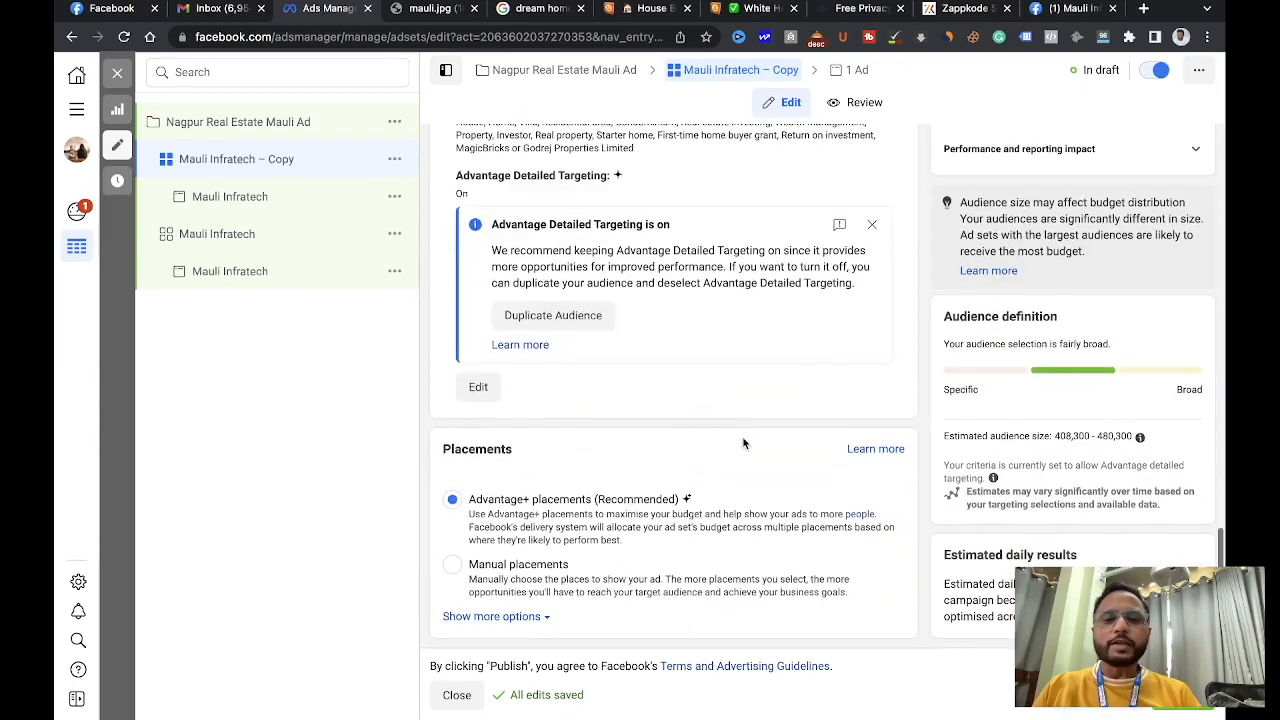
{"action": "scroll", "coordinate": [743, 443], "scroll_direction": "up", "scroll_amount": 4}
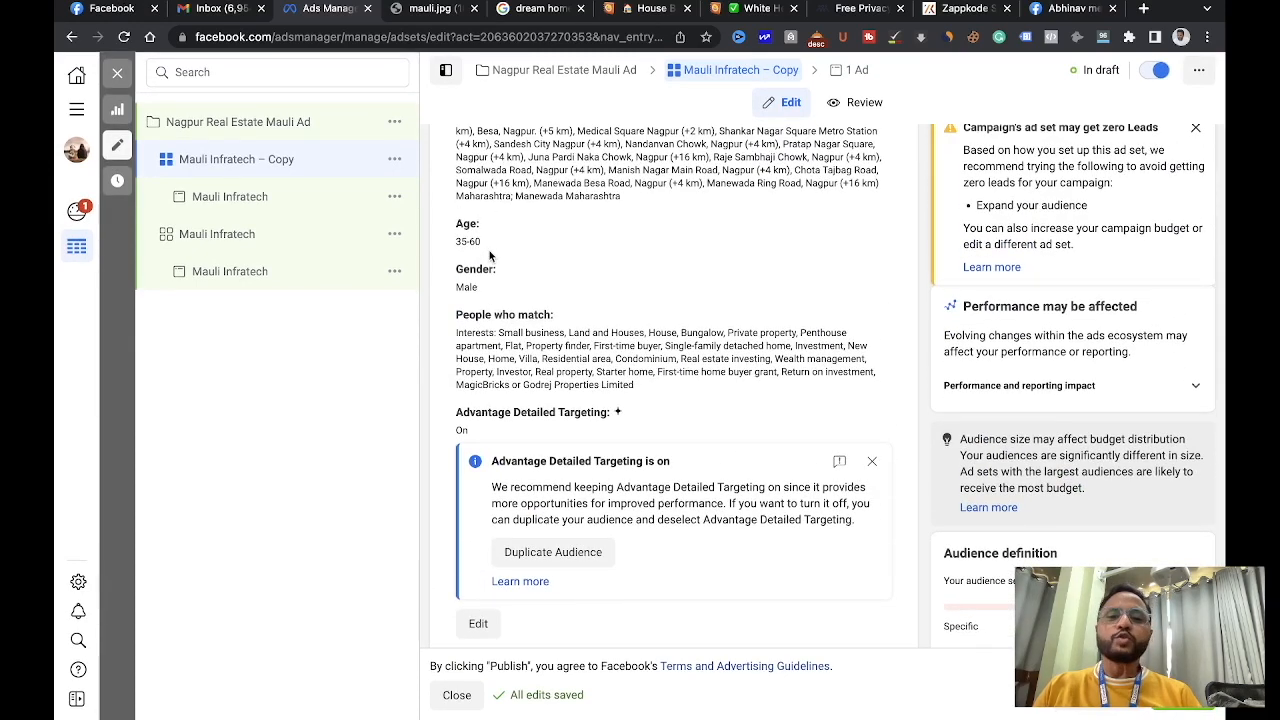
{"action": "scroll", "coordinate": [489, 255], "scroll_direction": "down", "scroll_amount": 3}
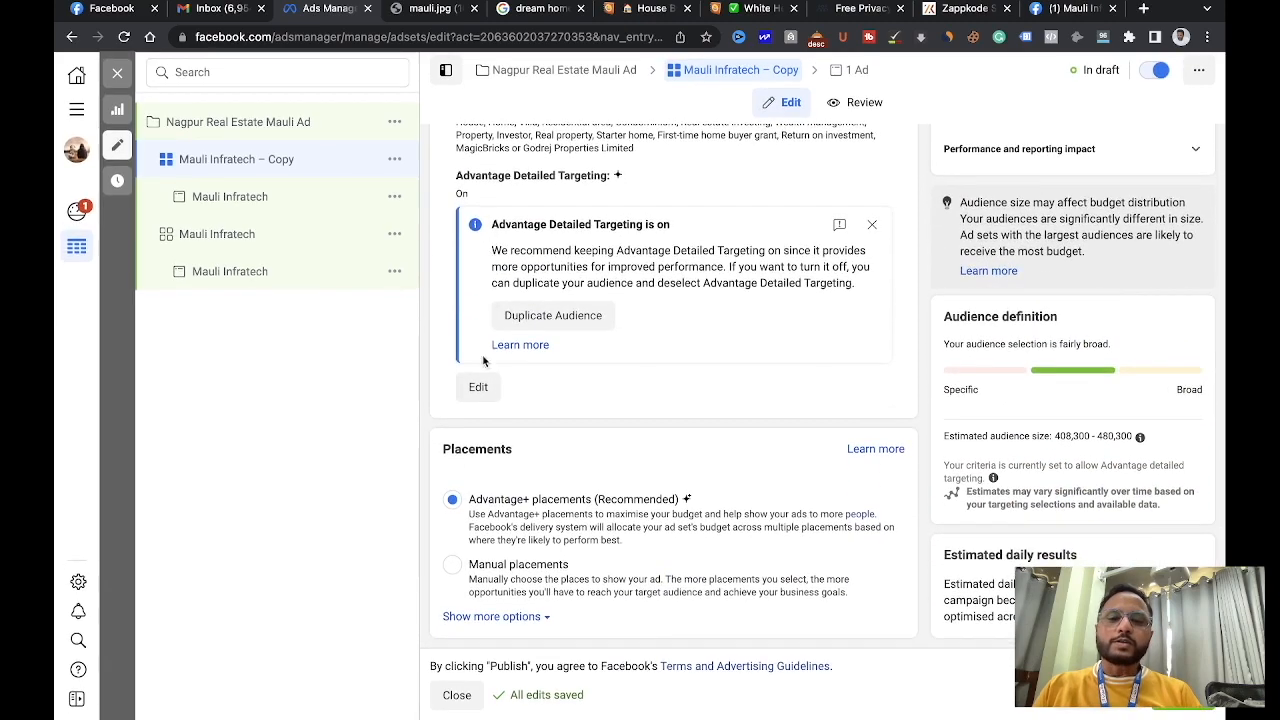
{"action": "scroll", "coordinate": [529, 402], "scroll_direction": "up", "scroll_amount": 8}
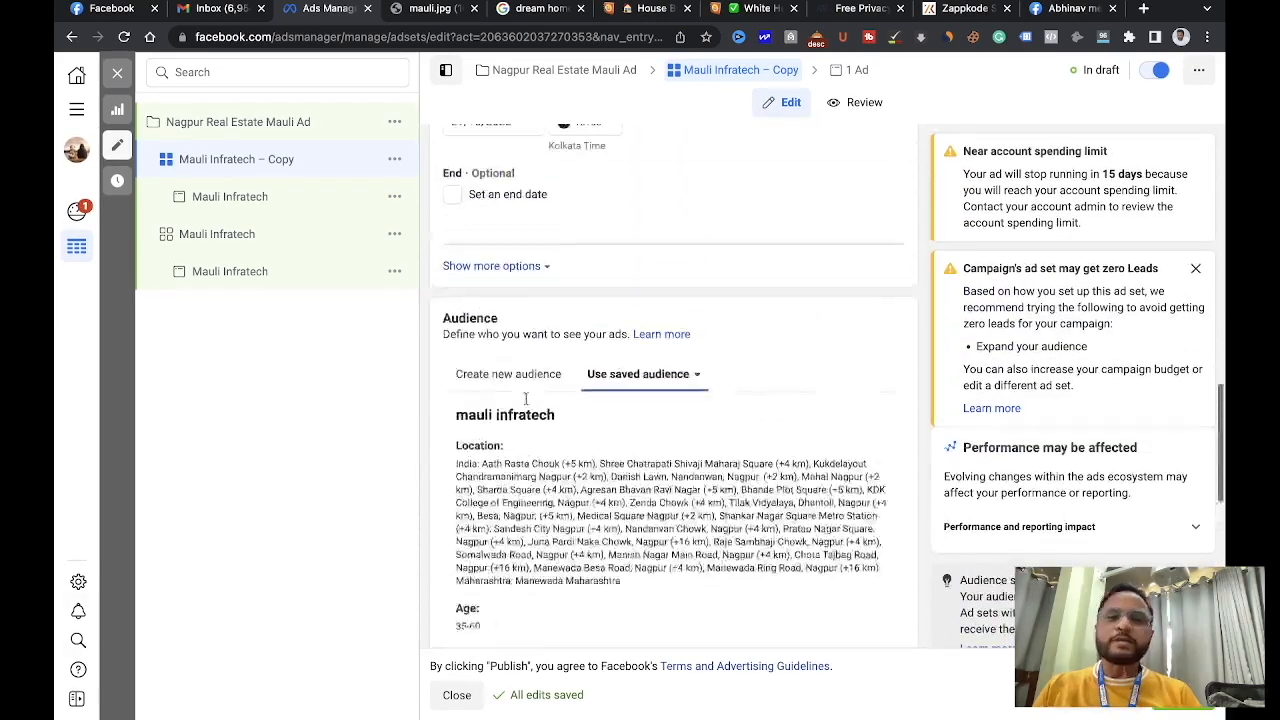
{"action": "scroll", "coordinate": [525, 397], "scroll_direction": "up", "scroll_amount": 3}
{"action": "scroll", "coordinate": [525, 400], "scroll_direction": "down", "scroll_amount": 4}
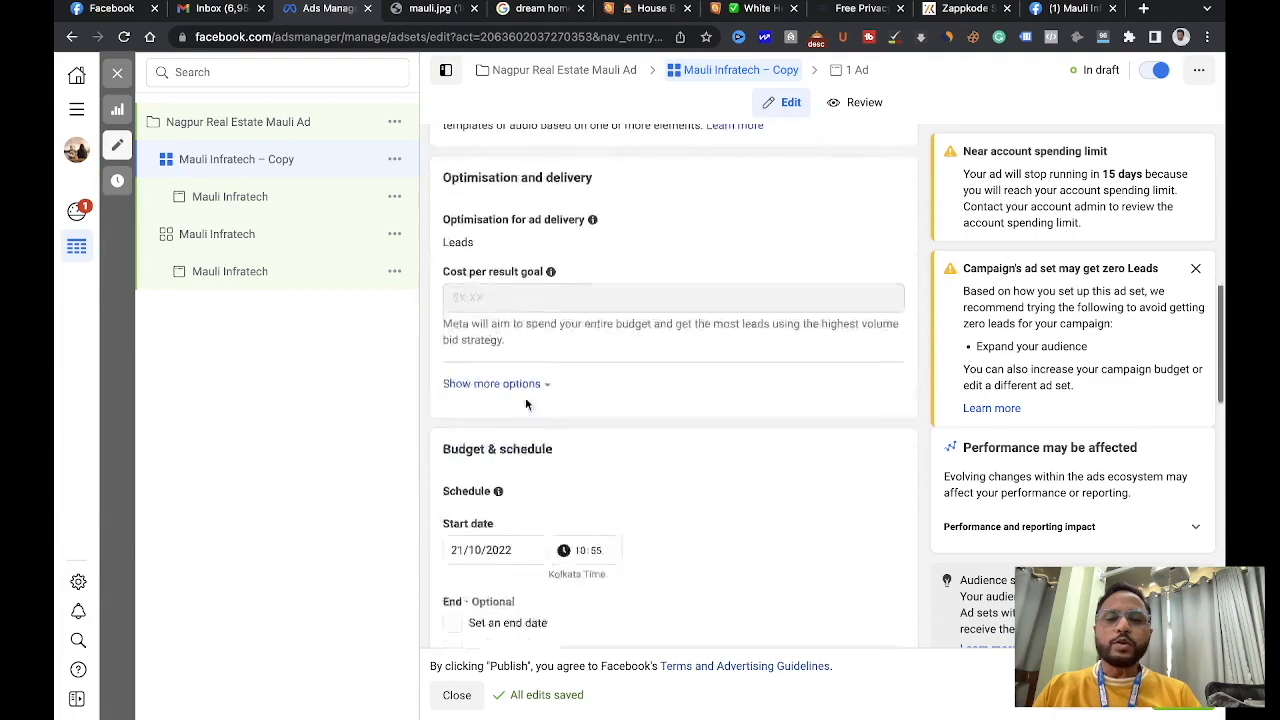
{"action": "scroll", "coordinate": [526, 404], "scroll_direction": "down", "scroll_amount": 2}
{"action": "scroll", "coordinate": [525, 397], "scroll_direction": "up", "scroll_amount": 5}
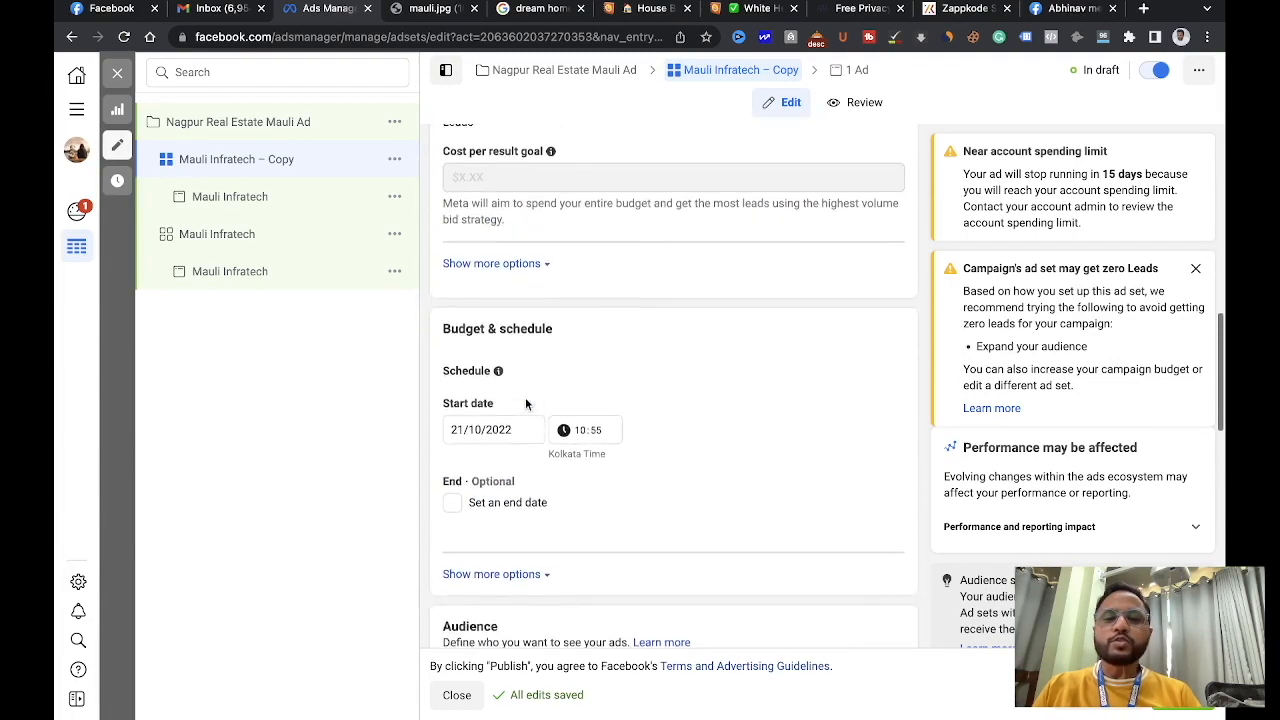
{"action": "scroll", "coordinate": [525, 397], "scroll_direction": "up", "scroll_amount": 1}
{"action": "scroll", "coordinate": [525, 397], "scroll_direction": "down", "scroll_amount": 5}
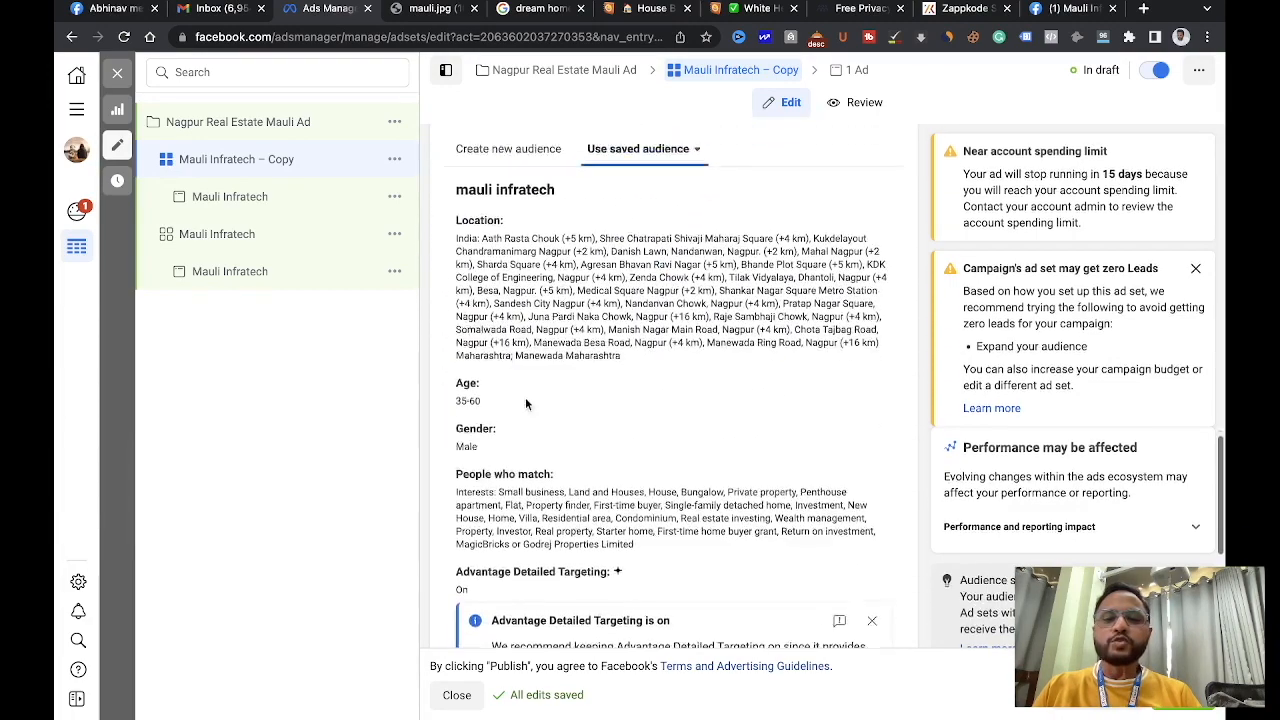
{"action": "scroll", "coordinate": [445, 494], "scroll_direction": "down", "scroll_amount": 5}
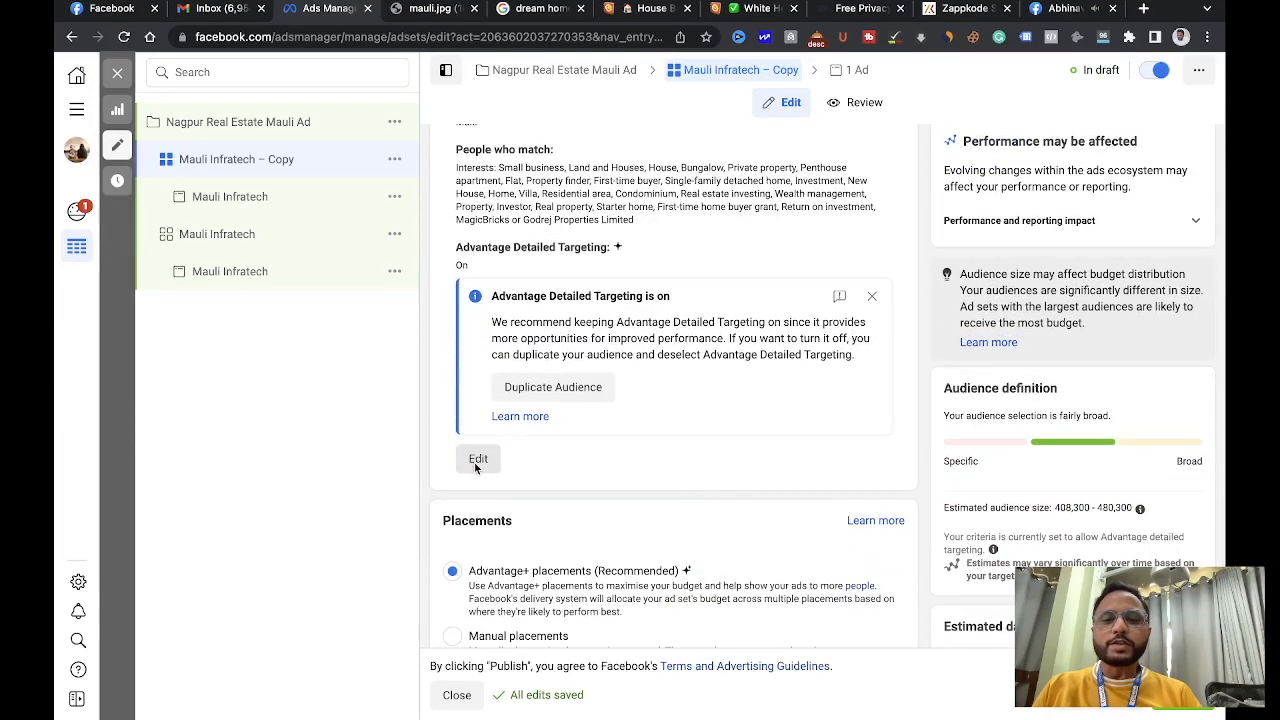
- Set the gender of the mauli infratech saved audience to All and save the update
{"action": "left_click", "coordinate": [478, 460]}
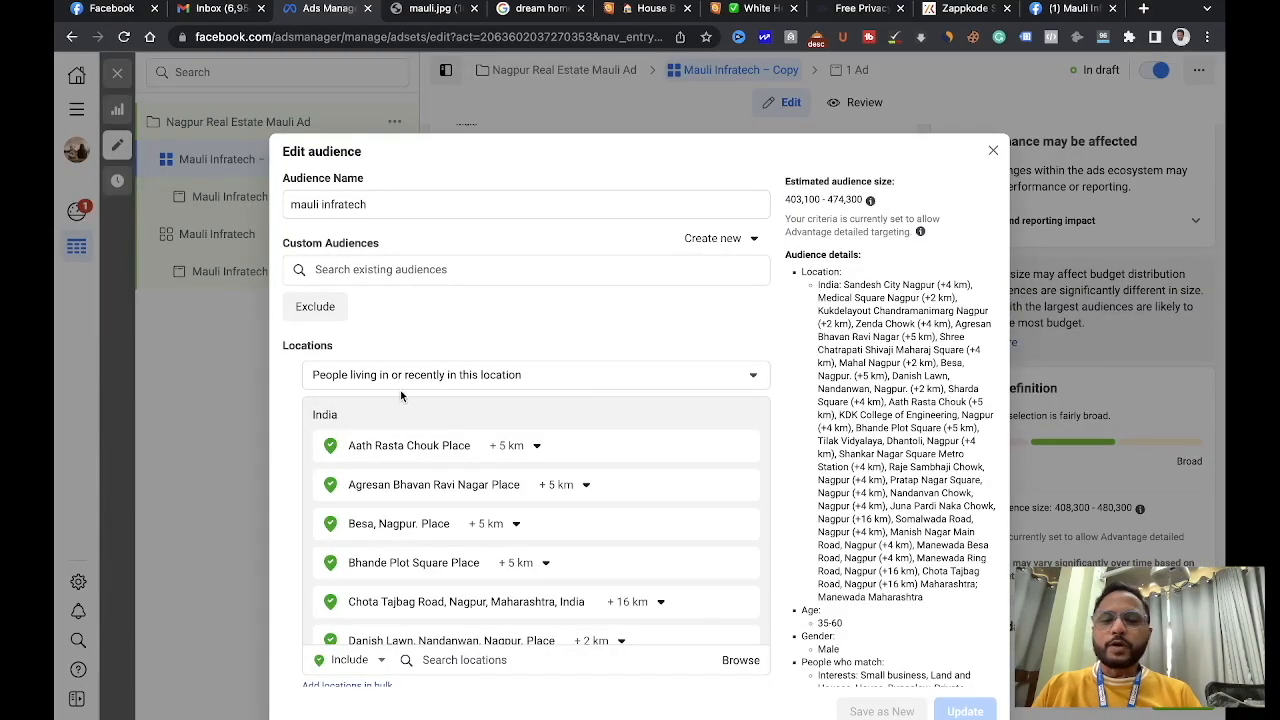
{"action": "scroll", "coordinate": [580, 330], "scroll_direction": "down", "scroll_amount": 10}
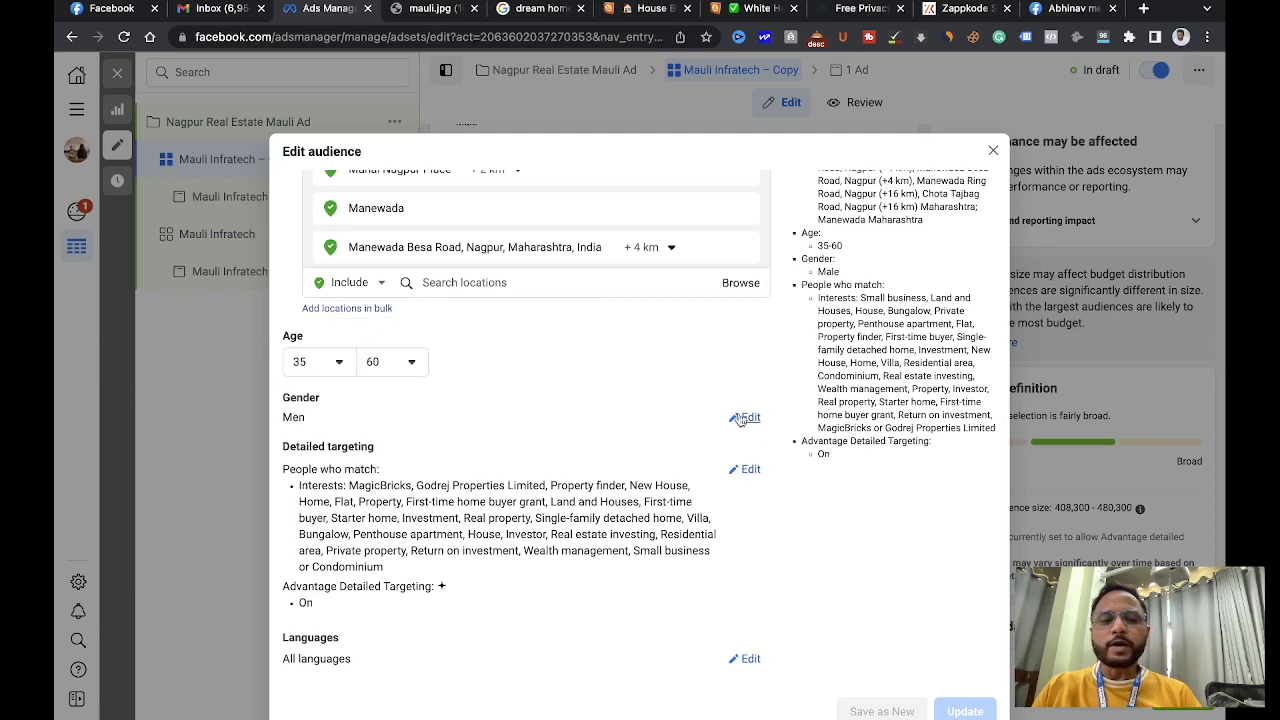
{"action": "left_click", "coordinate": [743, 419]}
{"action": "left_click", "coordinate": [294, 423]}
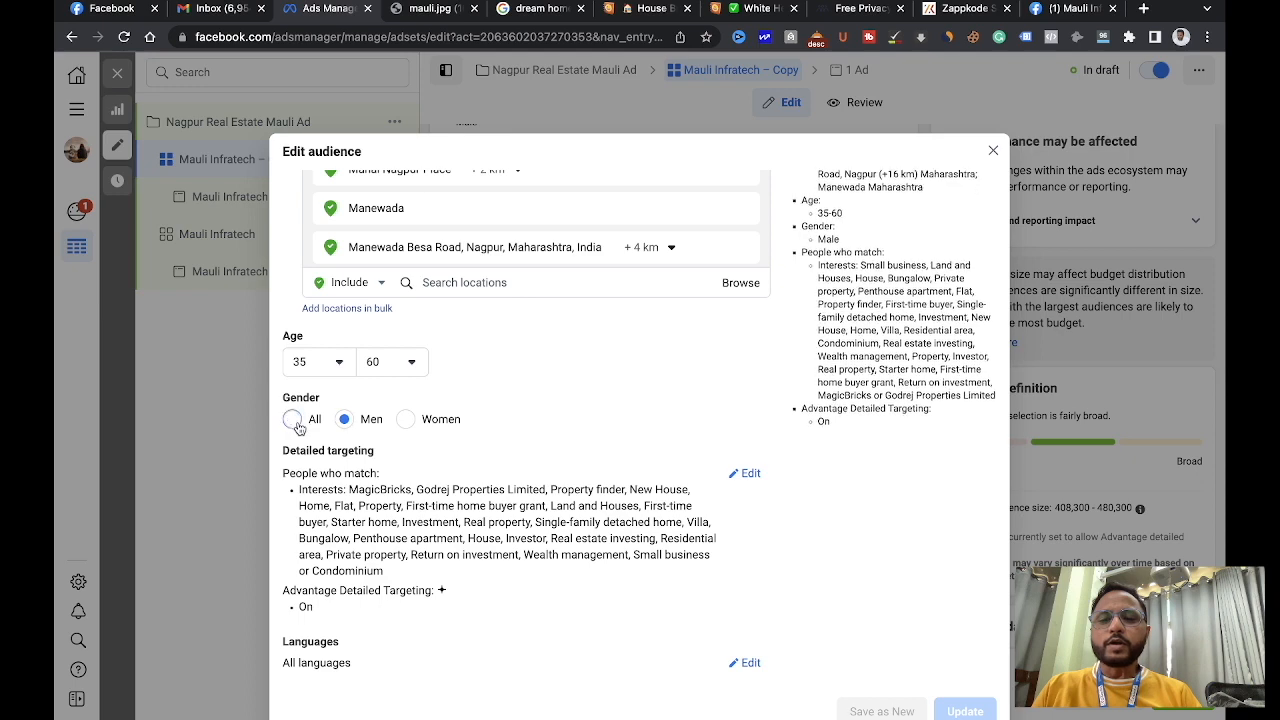
{"action": "left_click", "coordinate": [955, 712]}
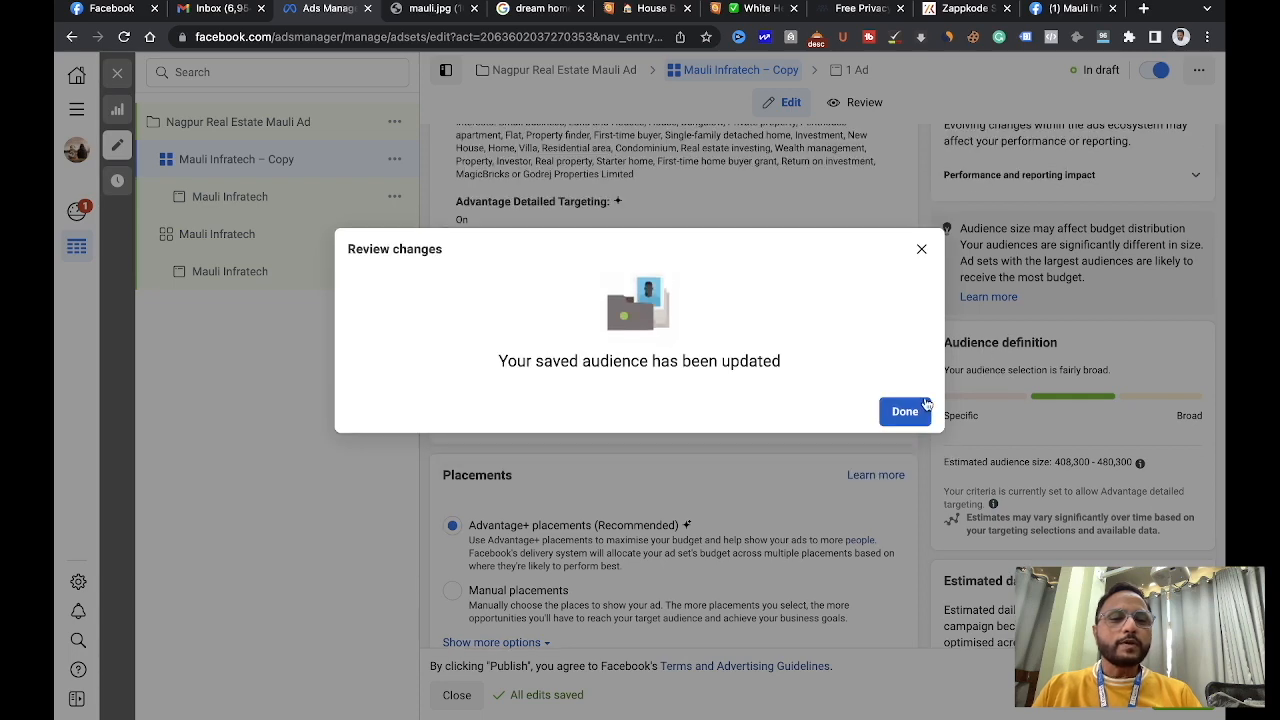
{"action": "left_click", "coordinate": [905, 411]}
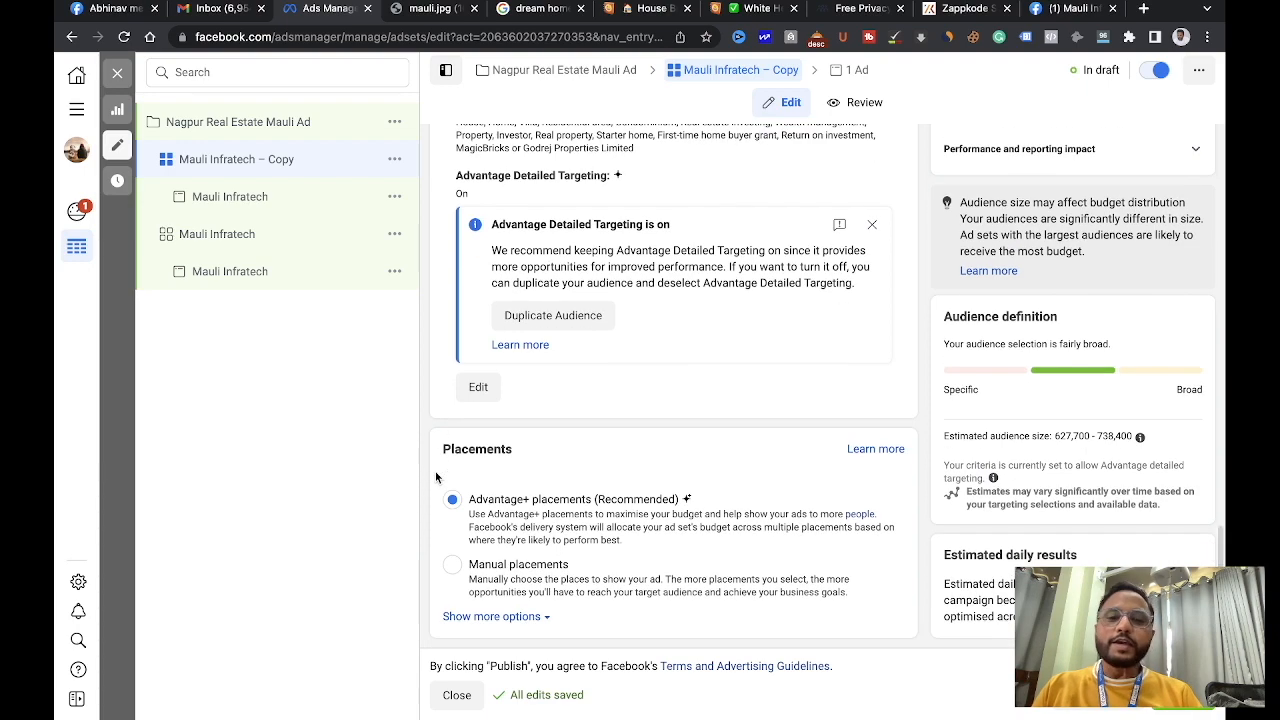
- Review the duplicated ad set's ad, checking its identity, format, media, text, call to action, instant form and tracking
{"action": "scroll", "coordinate": [437, 472], "scroll_direction": "up", "scroll_amount": 5}
{"action": "left_click", "coordinate": [281, 200]}
{"action": "scroll", "coordinate": [559, 460], "scroll_direction": "down", "scroll_amount": 3}
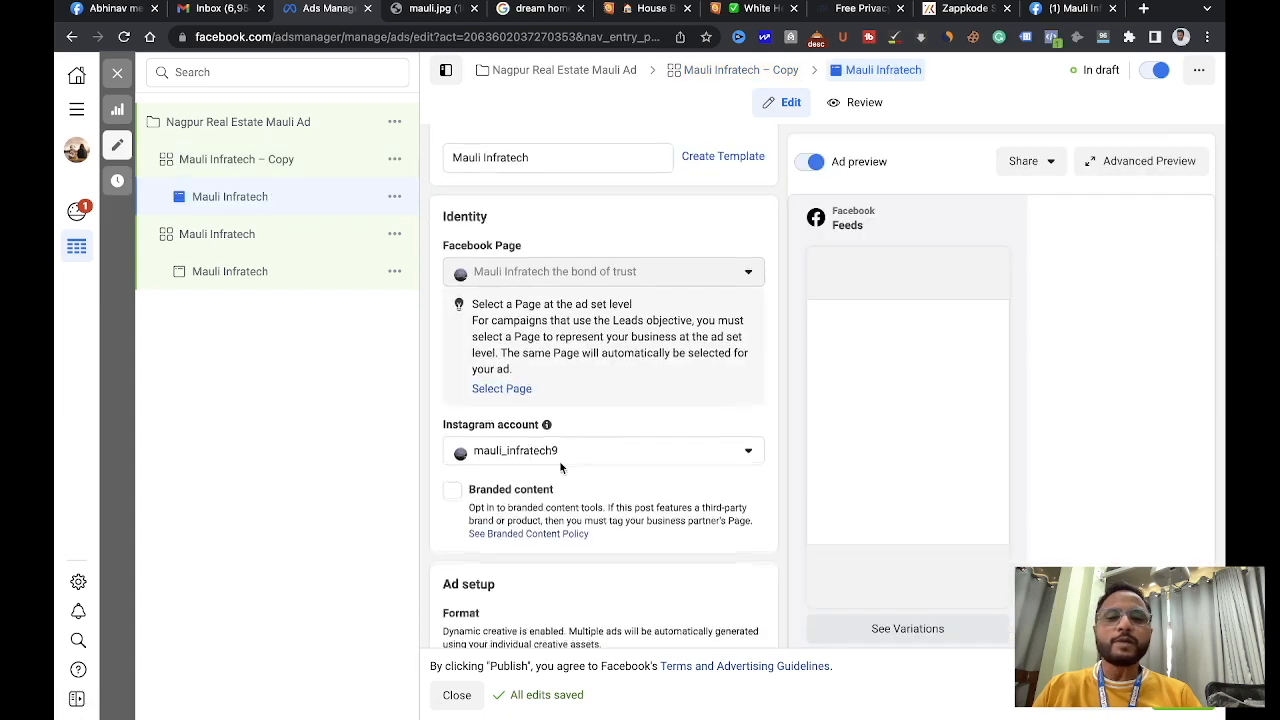
{"action": "scroll", "coordinate": [559, 460], "scroll_direction": "down", "scroll_amount": 3}
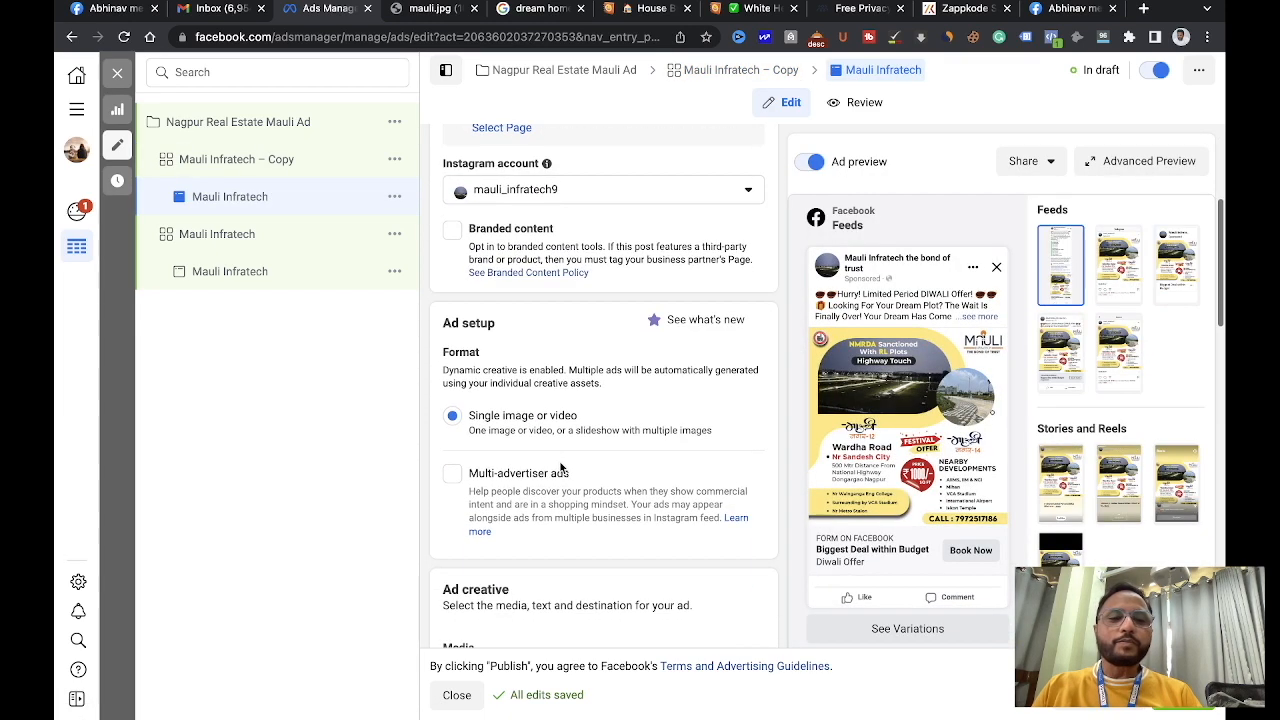
{"action": "scroll", "coordinate": [559, 460], "scroll_direction": "down", "scroll_amount": 5}
{"action": "scroll", "coordinate": [559, 460], "scroll_direction": "up", "scroll_amount": 3}
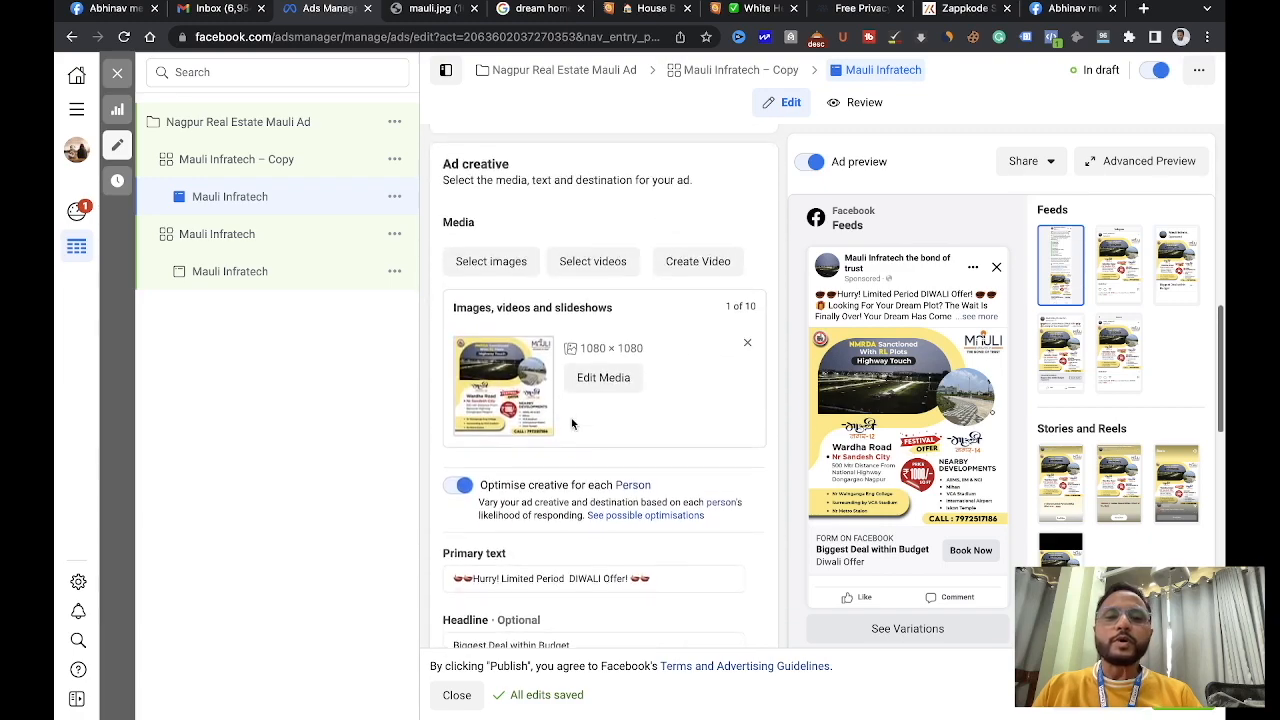
{"action": "scroll", "coordinate": [573, 424], "scroll_direction": "down", "scroll_amount": 2}
{"action": "scroll", "coordinate": [573, 424], "scroll_direction": "down", "scroll_amount": 7}
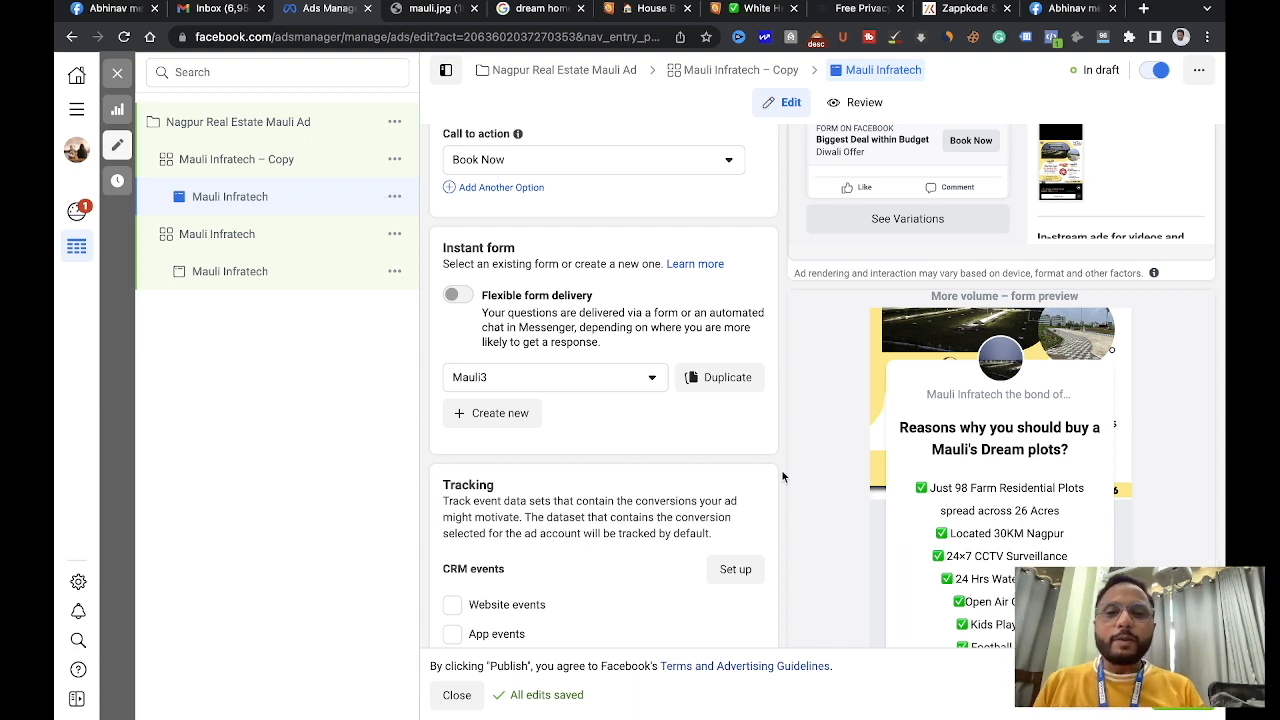
{"action": "scroll", "coordinate": [789, 522], "scroll_direction": "down", "scroll_amount": 2}
{"action": "scroll", "coordinate": [789, 522], "scroll_direction": "up", "scroll_amount": 10}
{"action": "scroll", "coordinate": [789, 520], "scroll_direction": "up", "scroll_amount": 3}
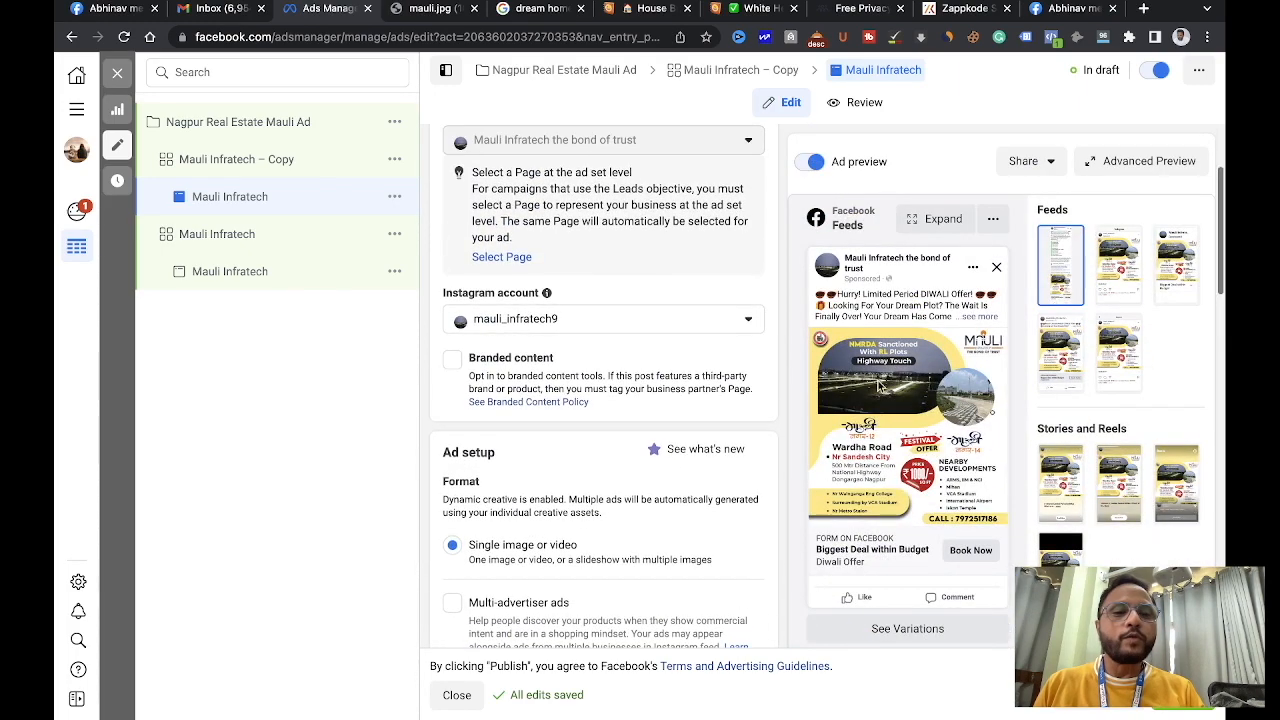
- Publish the Nagpur Real Estate Mauli Ad campaign with its two ad sets and their ads
{"action": "scroll", "coordinate": [789, 520], "scroll_direction": "down", "scroll_amount": 2}
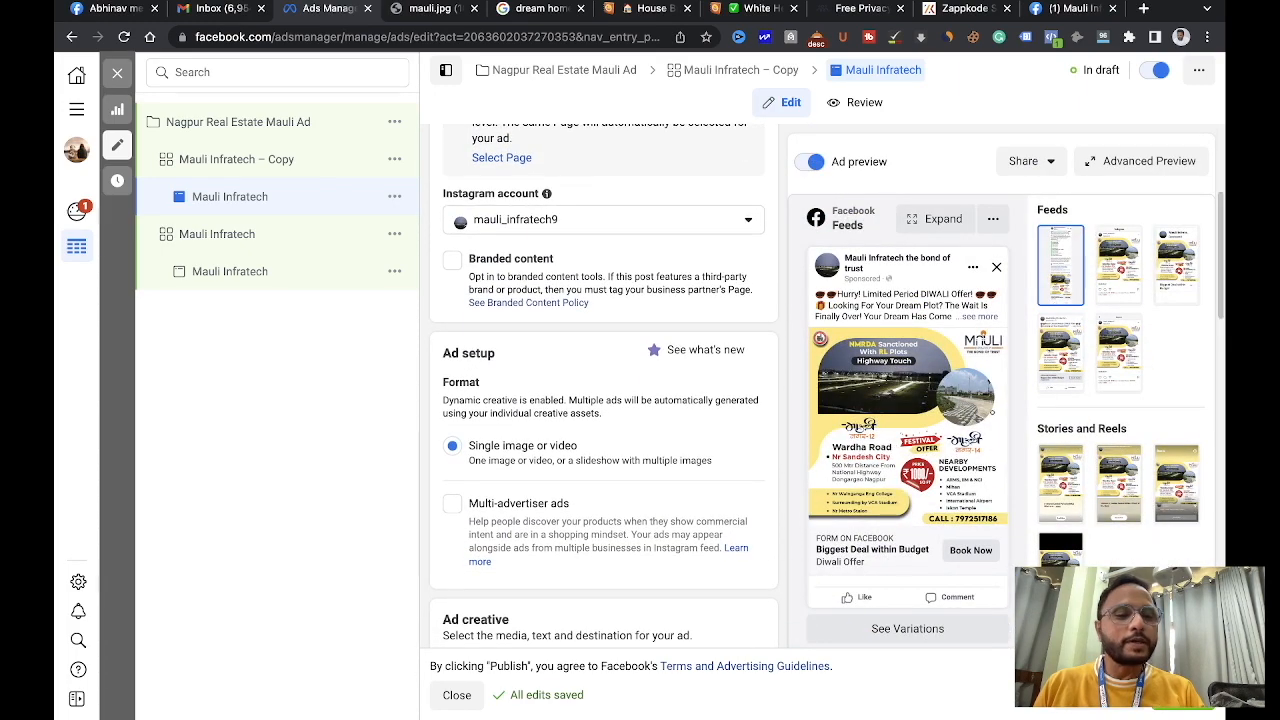
{"action": "scroll", "coordinate": [613, 404], "scroll_direction": "down", "scroll_amount": 5}
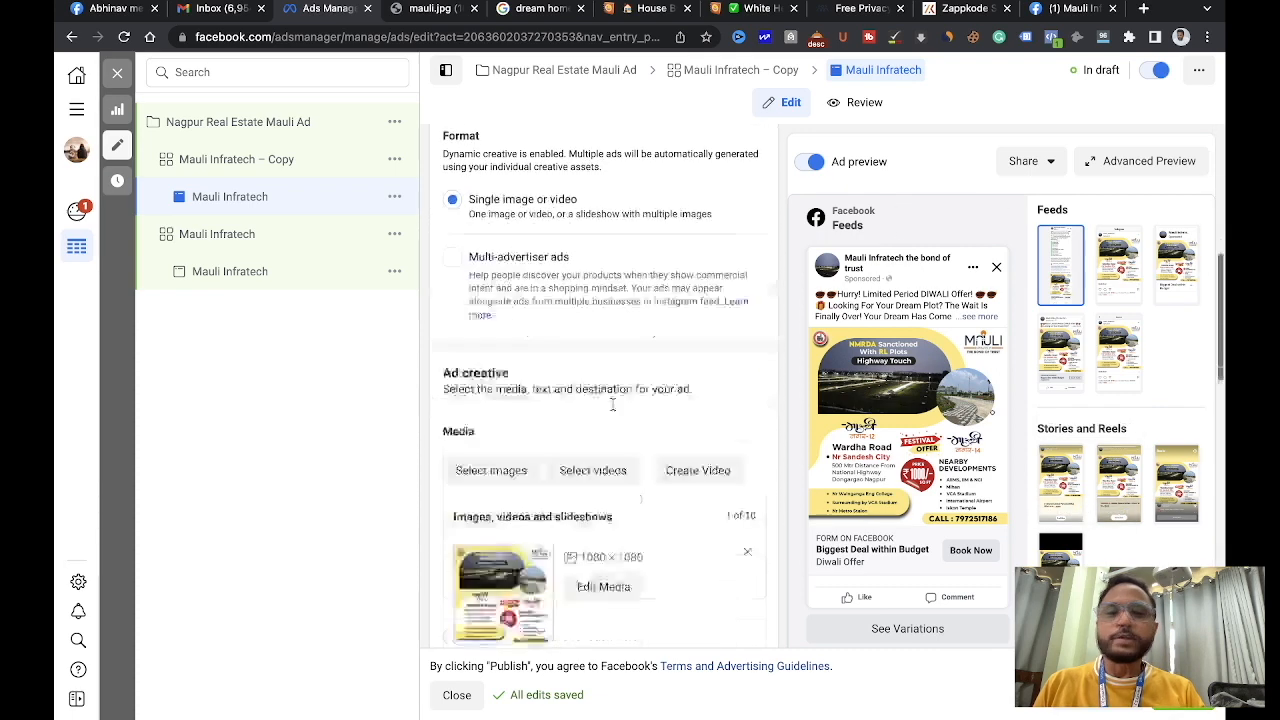
{"action": "scroll", "coordinate": [613, 404], "scroll_direction": "down", "scroll_amount": 5}
{"action": "left_click", "coordinate": [1186, 708]}
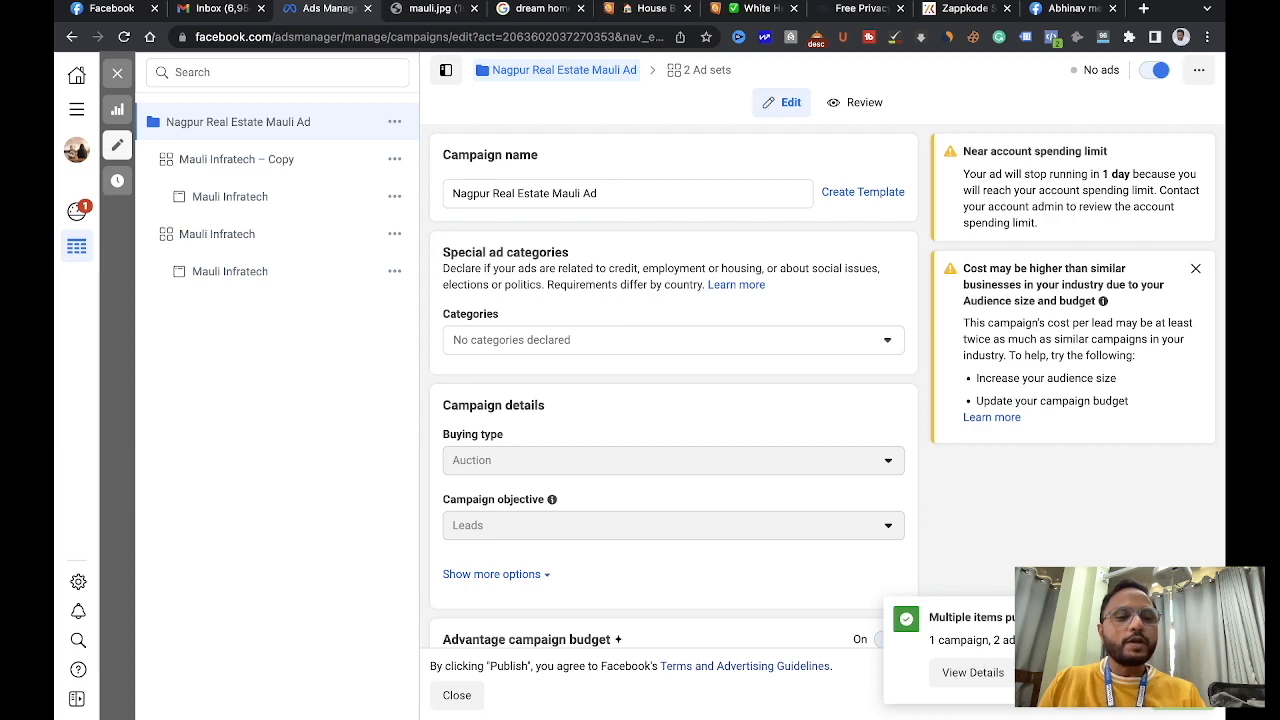
- Check the status of the published campaign, its Mauli Infratech and Mauli Infratech – Copy ad sets, and their ads
{"action": "left_click", "coordinate": [281, 237]}
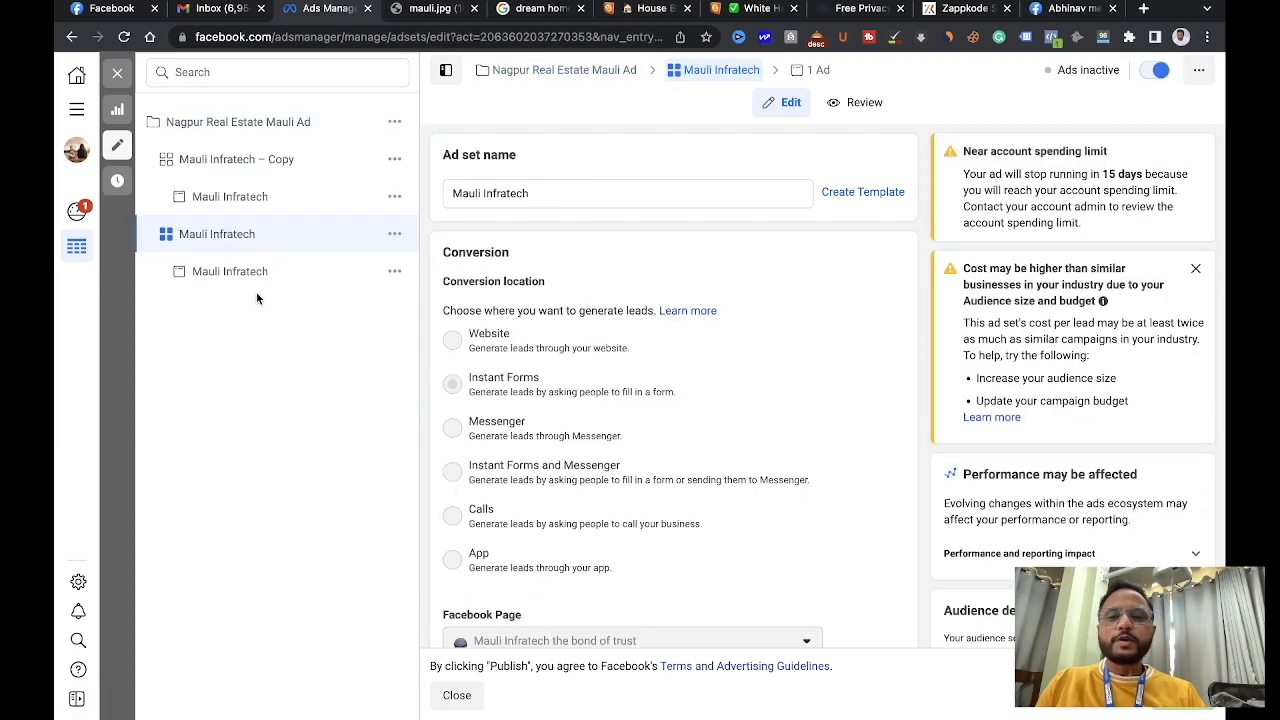
{"action": "left_click", "coordinate": [254, 277]}
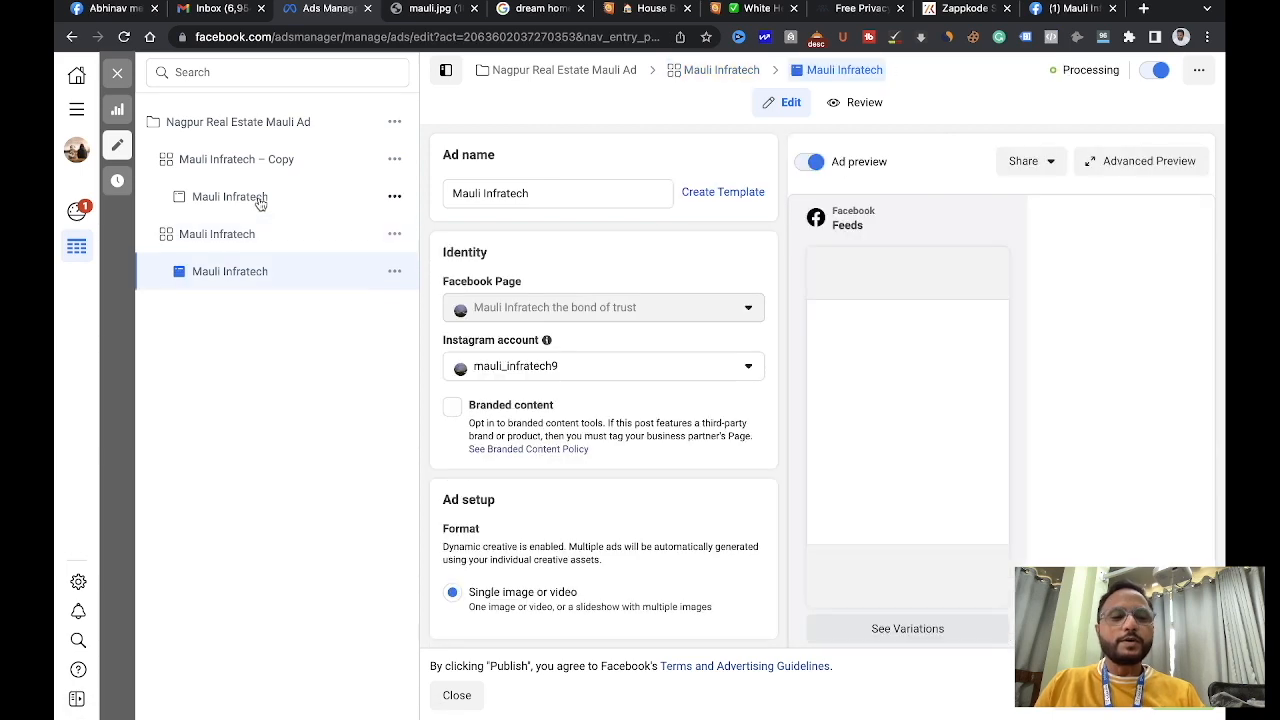
{"action": "left_click", "coordinate": [259, 201]}
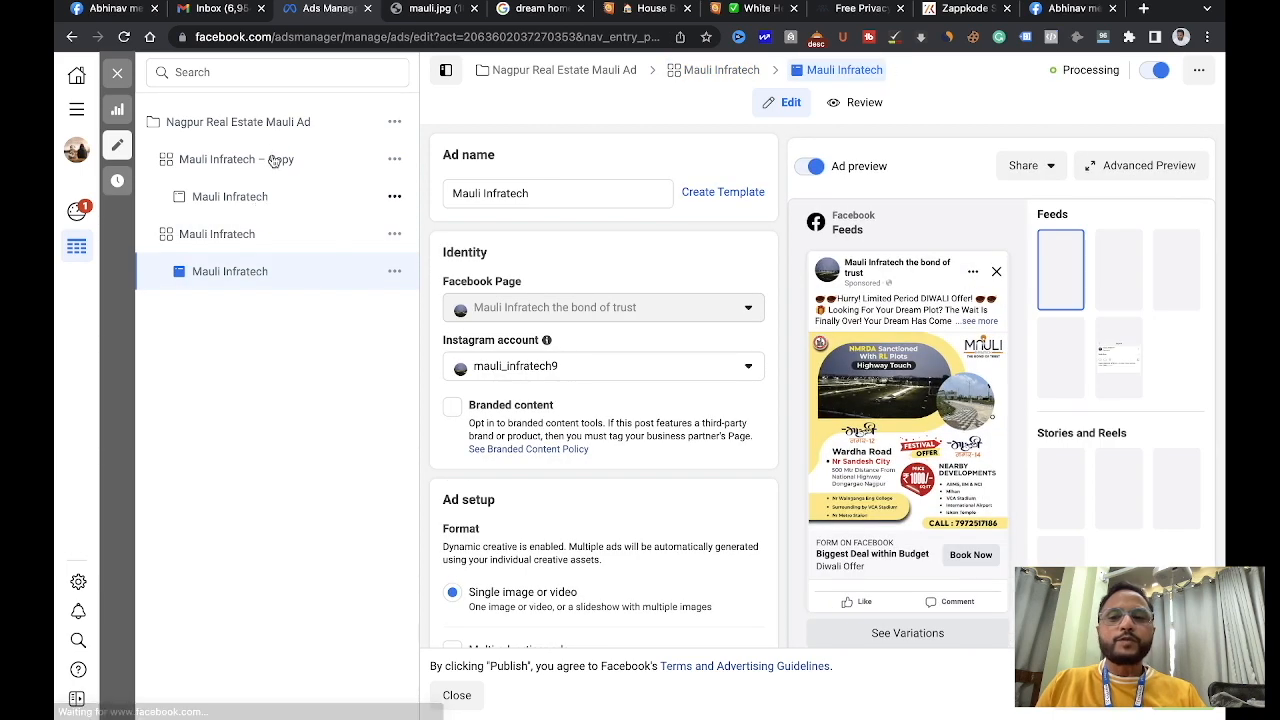
{"action": "left_click", "coordinate": [272, 163]}
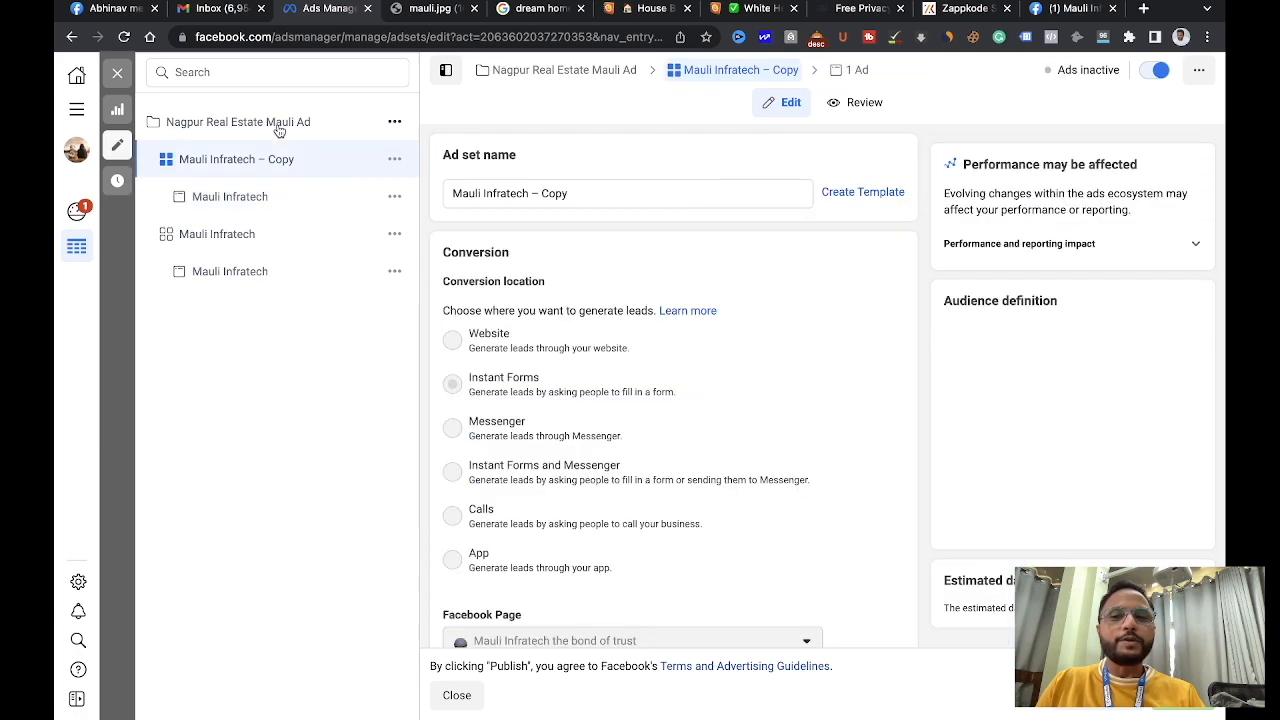
{"action": "left_click", "coordinate": [280, 131]}
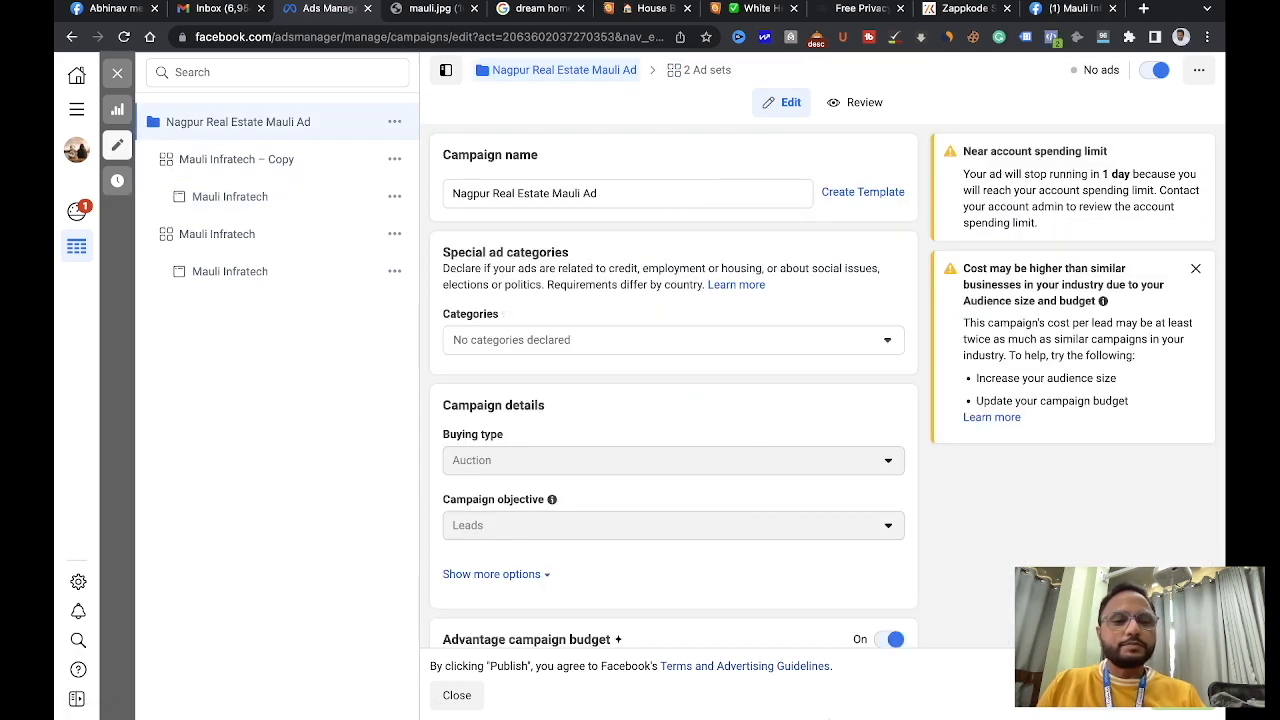
- Return to the Ads Manager campaigns overview and reload the page to check the Nagpur campaign's delivery status
{"action": "left_click", "coordinate": [79, 113]}
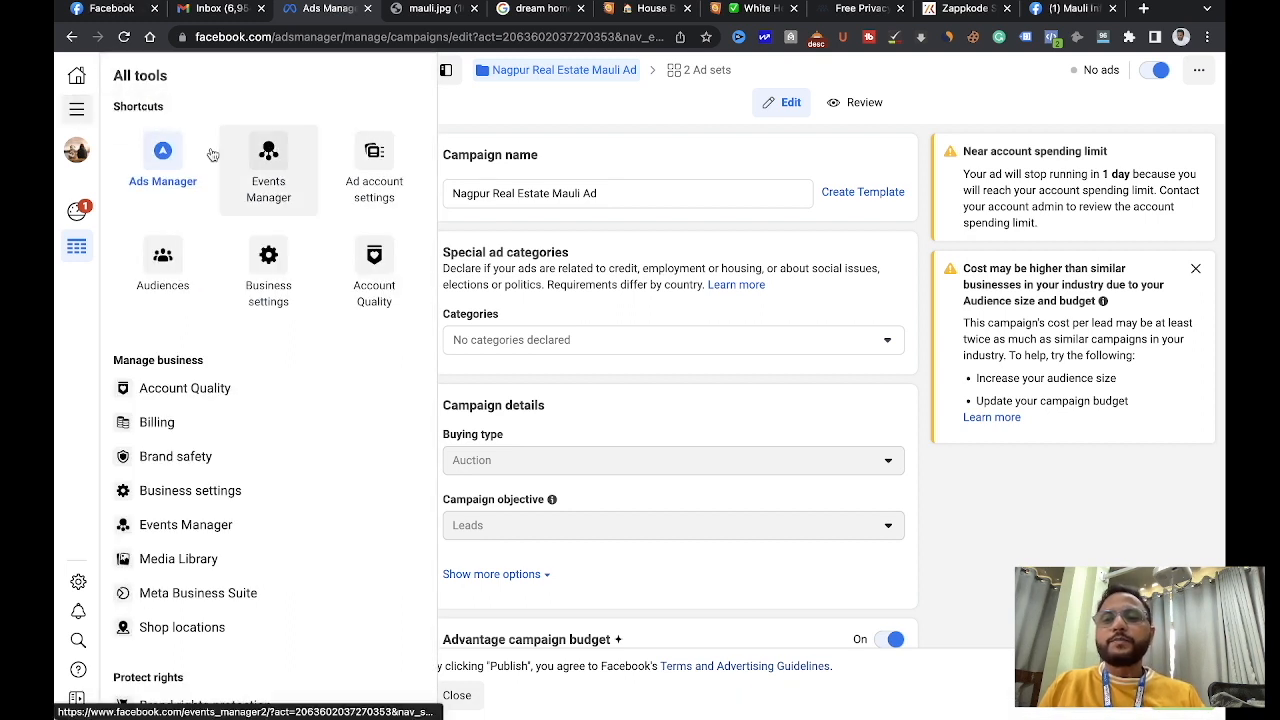
{"action": "left_click", "coordinate": [157, 153]}
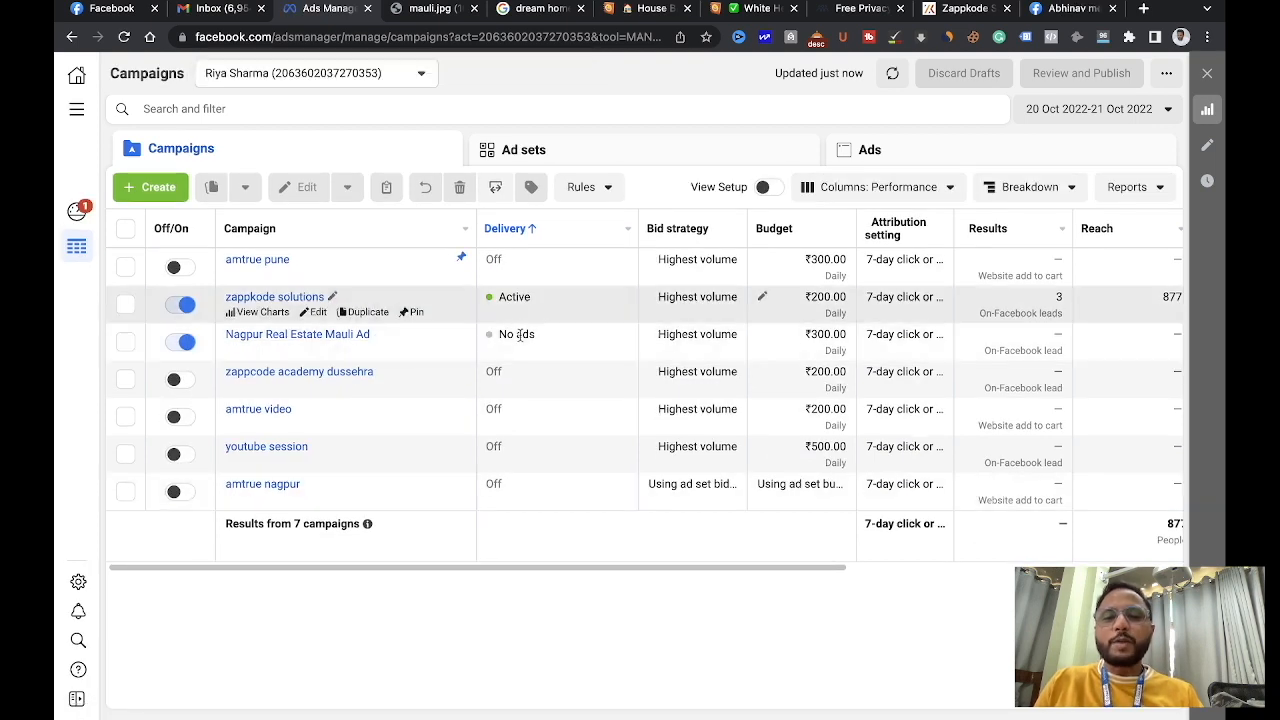
{"action": "left_click", "coordinate": [503, 41]}
{"action": "key", "text": "Return"}
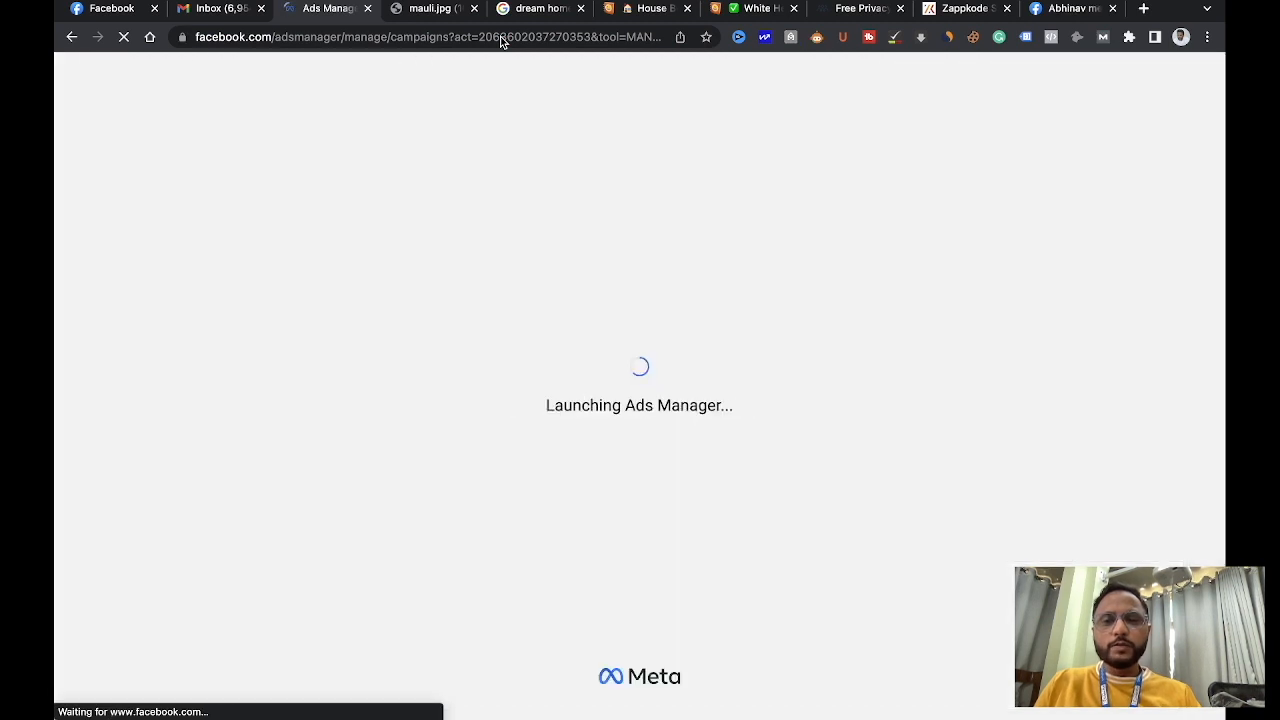